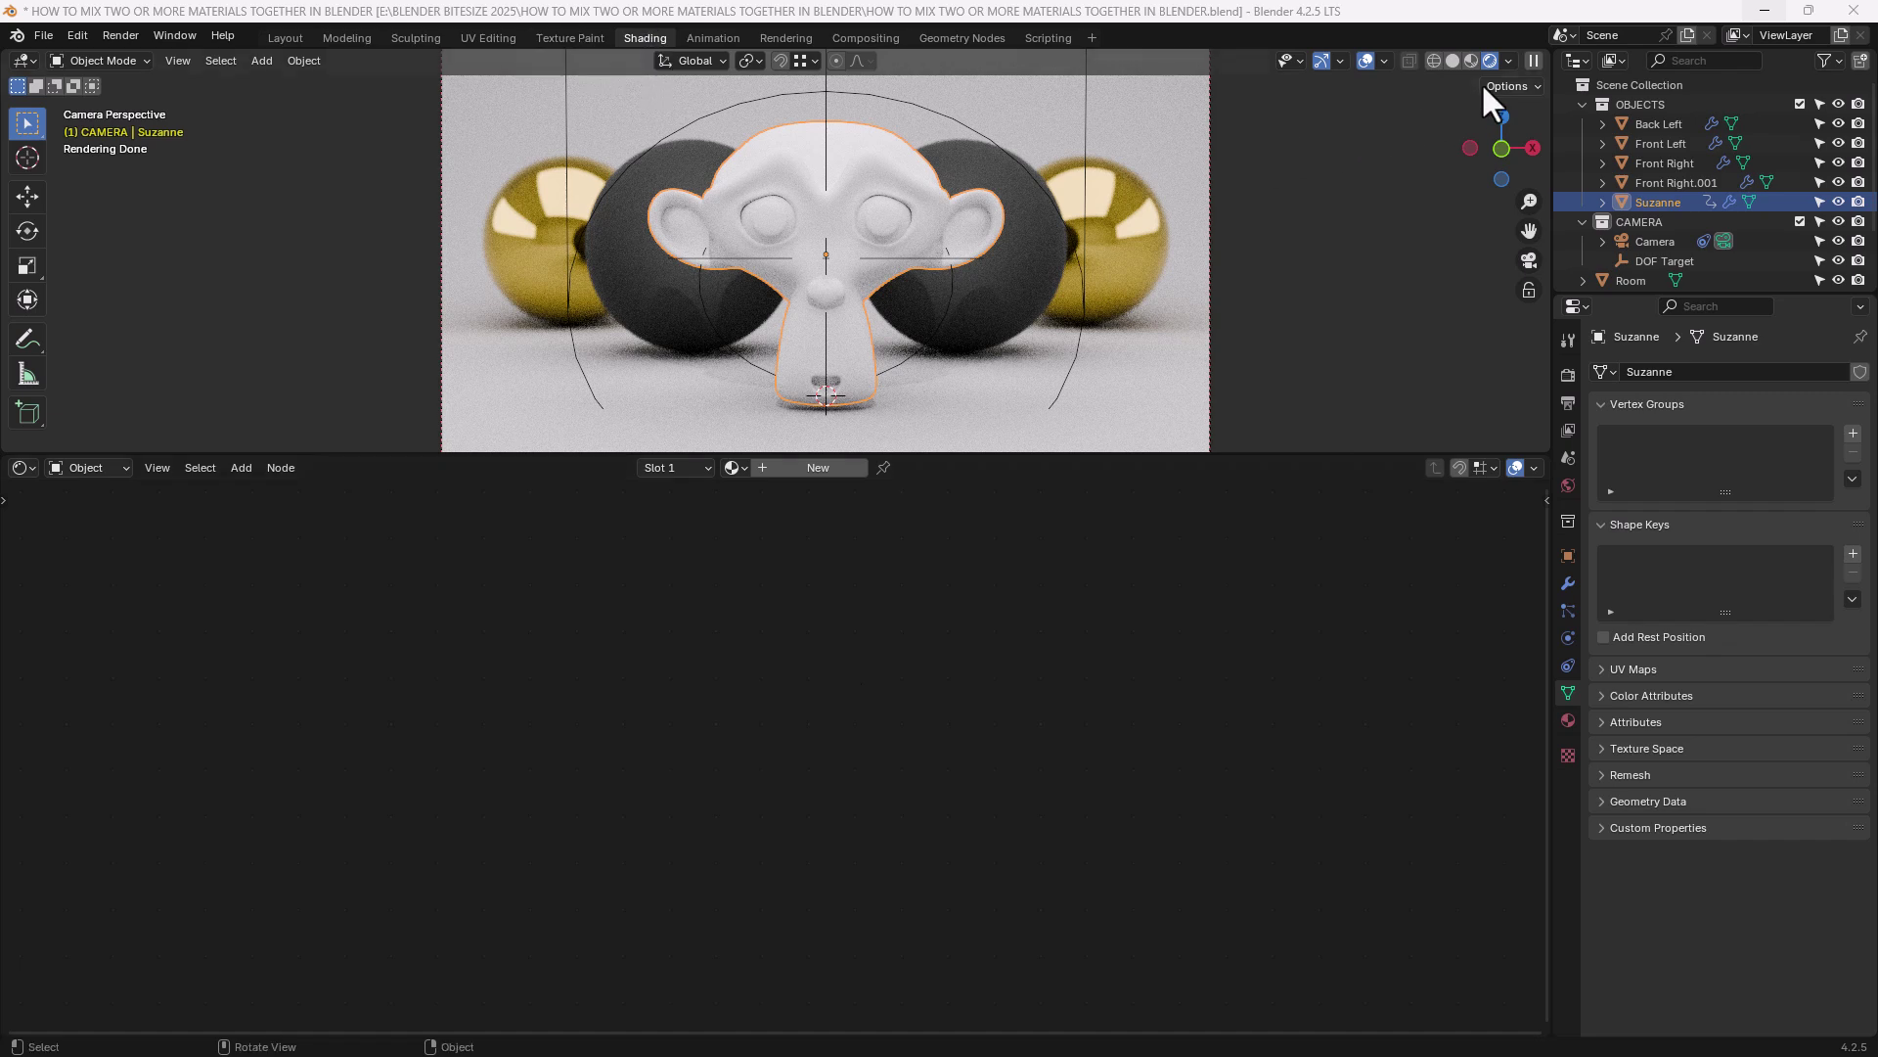
Glance at the viewport shading options, then display the Render settings: Cycles on GPU Compute.
click(1506, 63)
click(1506, 62)
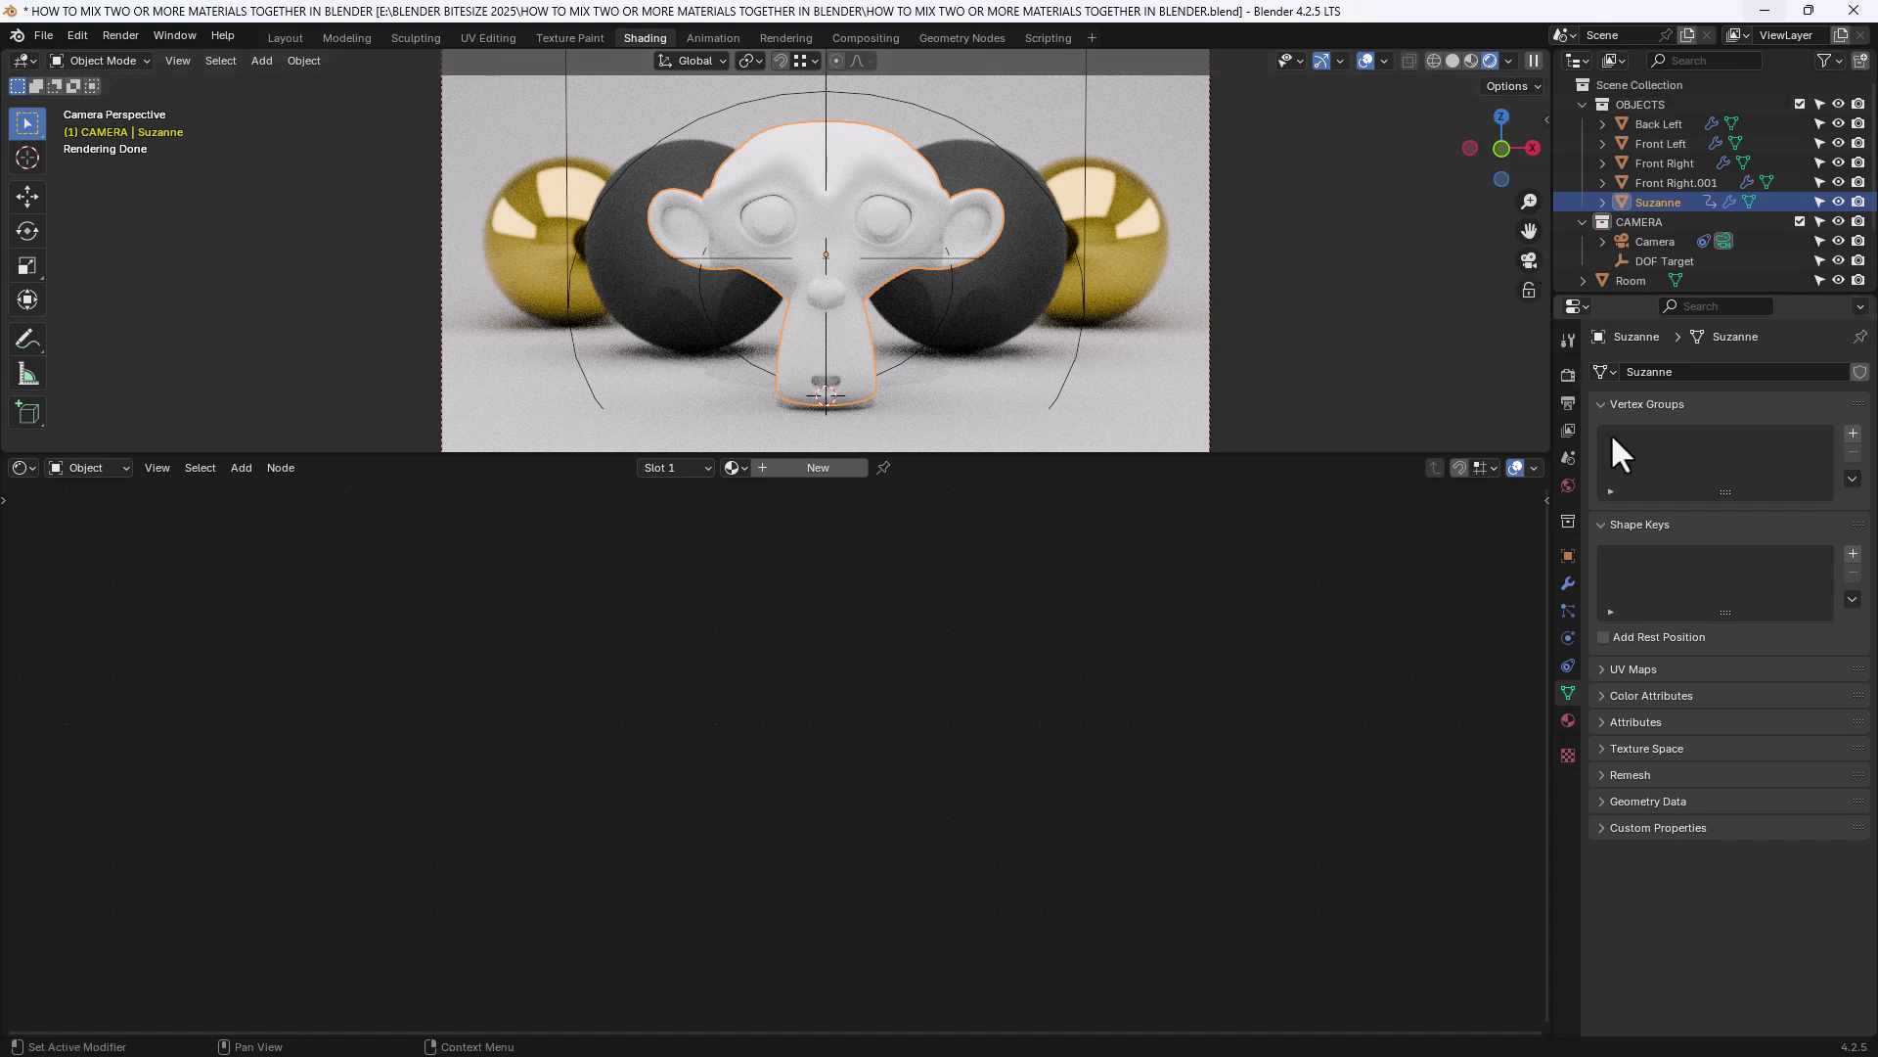
click(1566, 374)
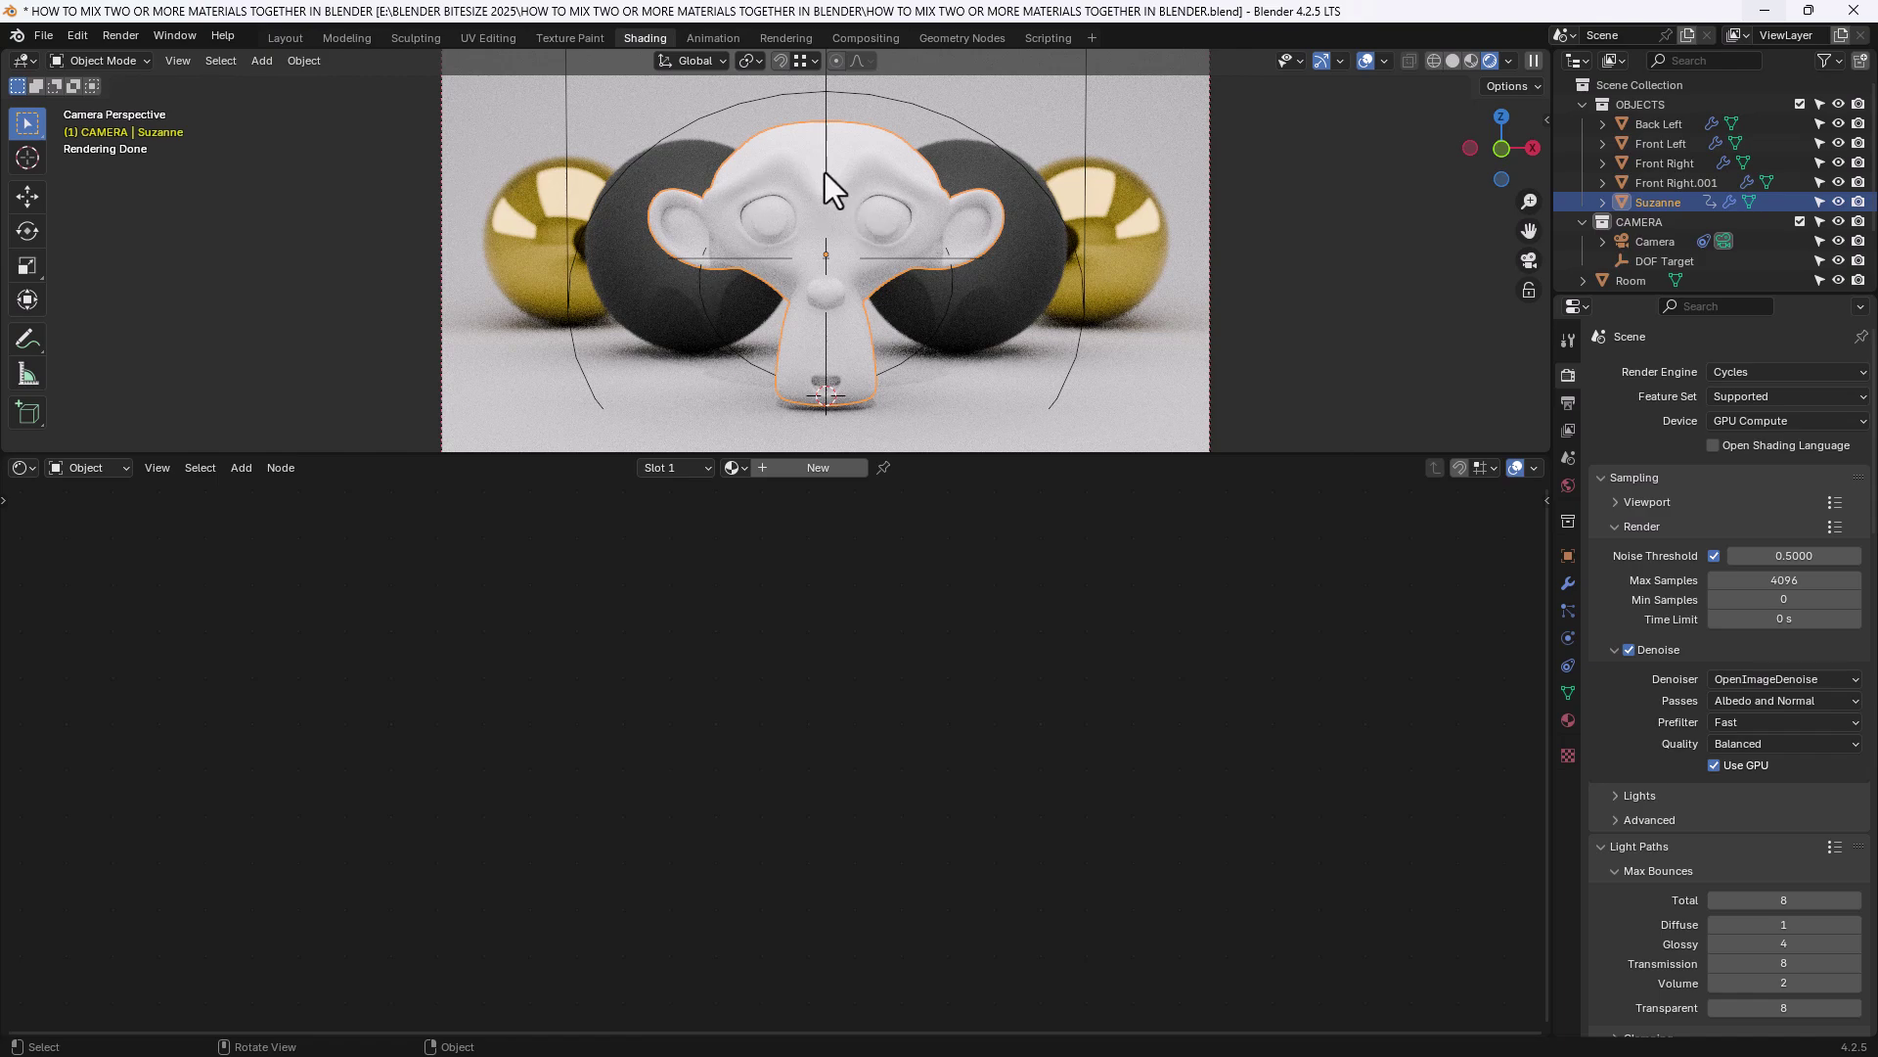
Create a new material, Material.003, for Suzanne and enlarge the node view.
click(824, 467)
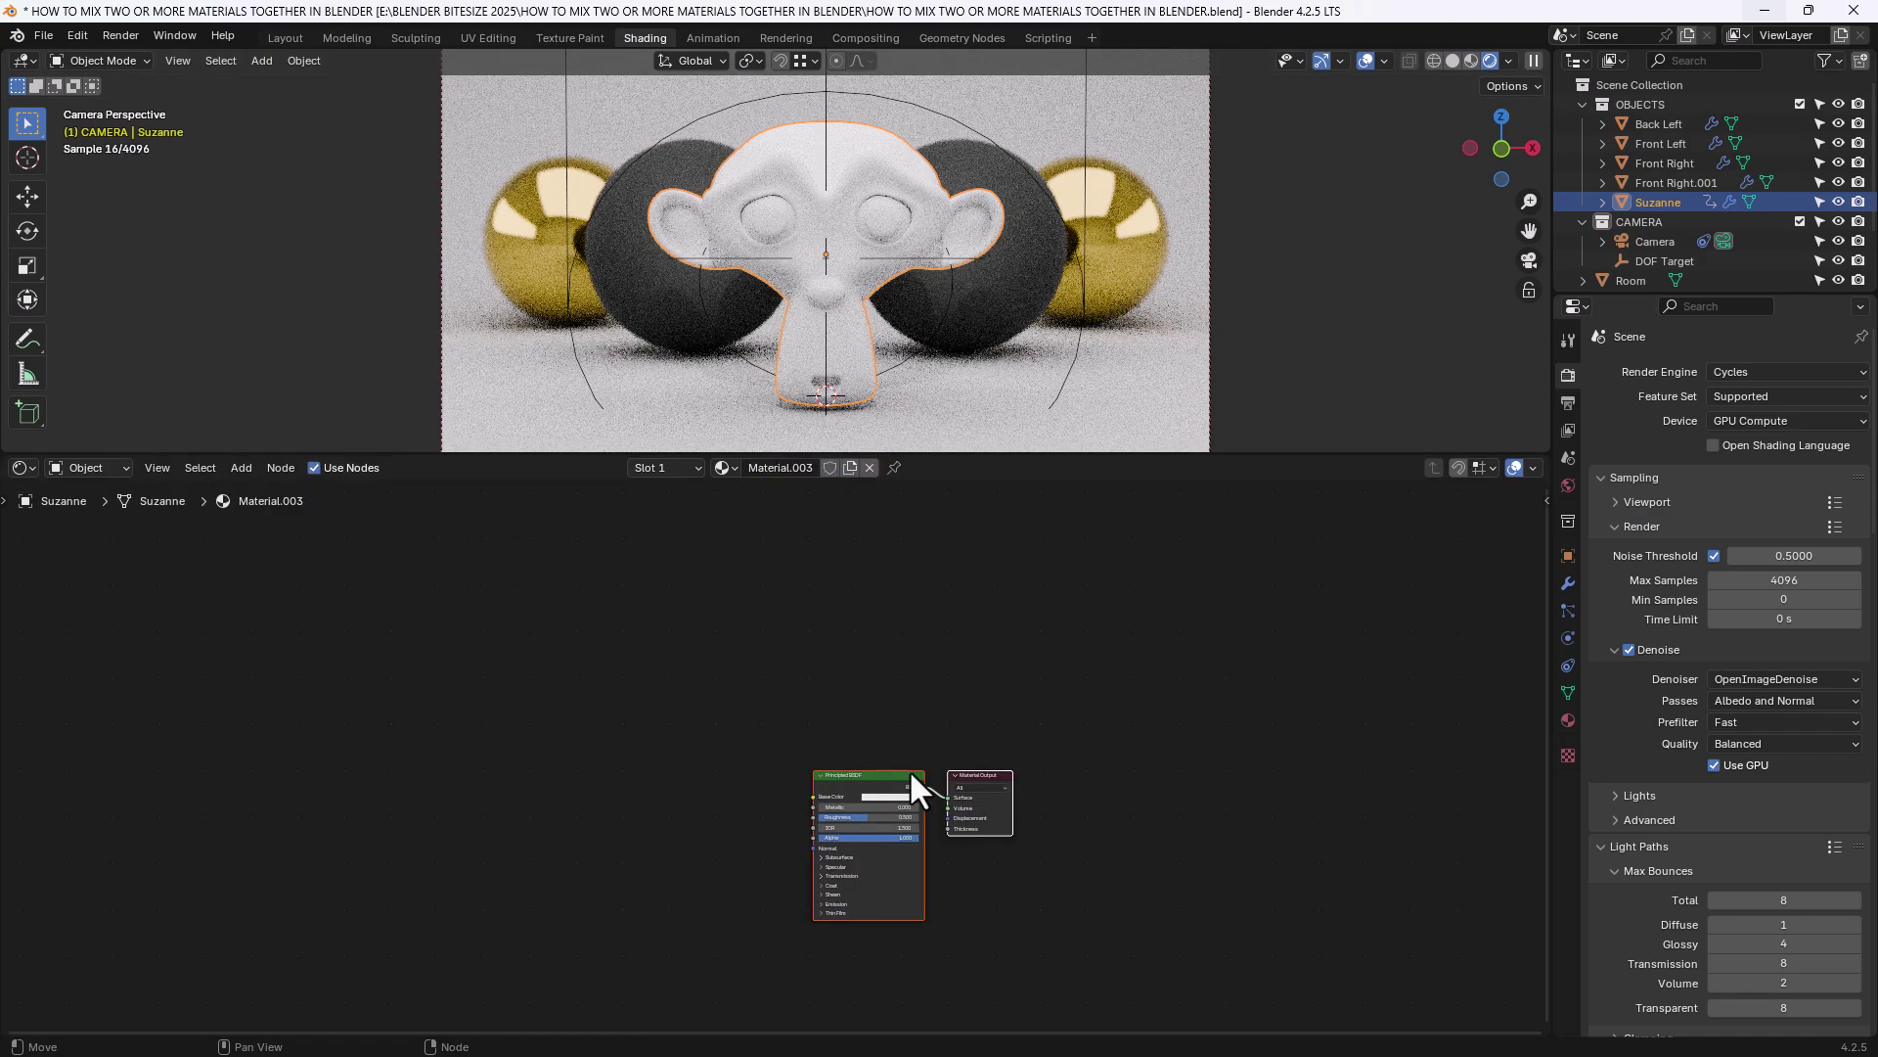
scroll(910, 771, up, 4)
middle_drag(910, 769, 855, 674)
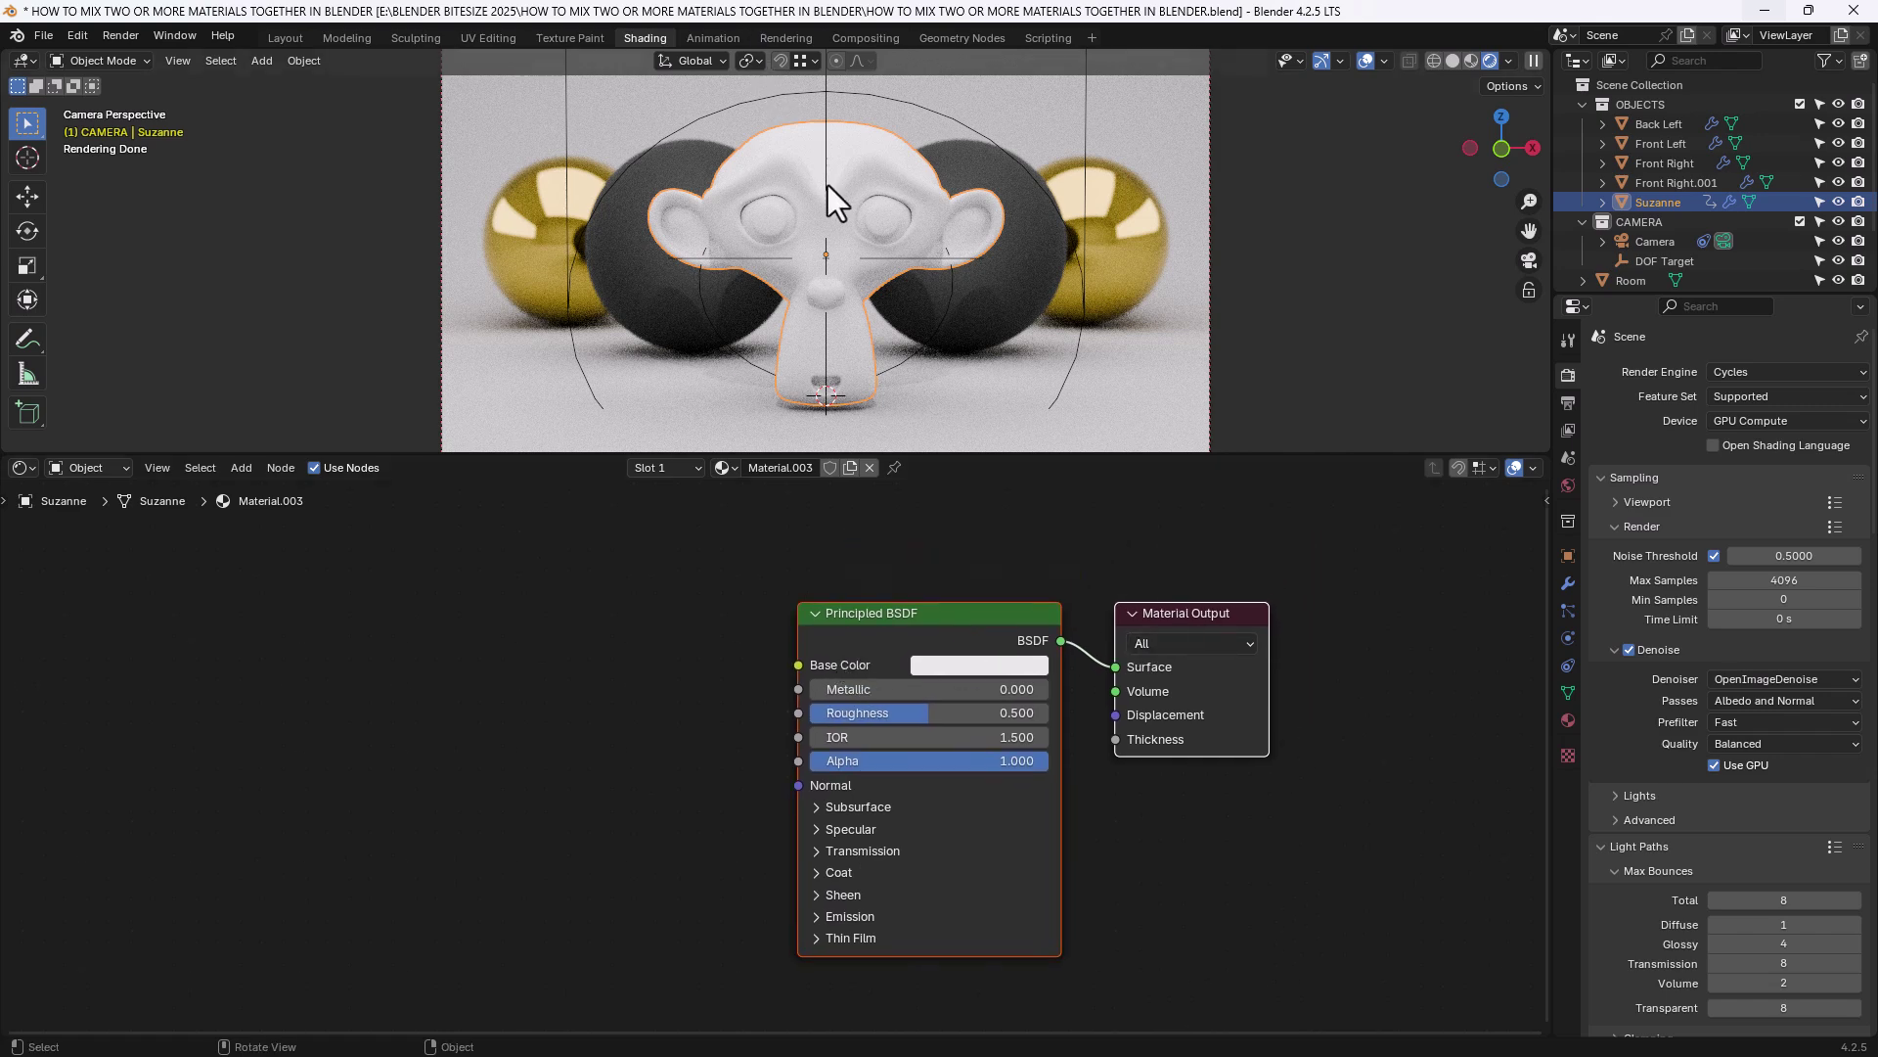
click(918, 574)
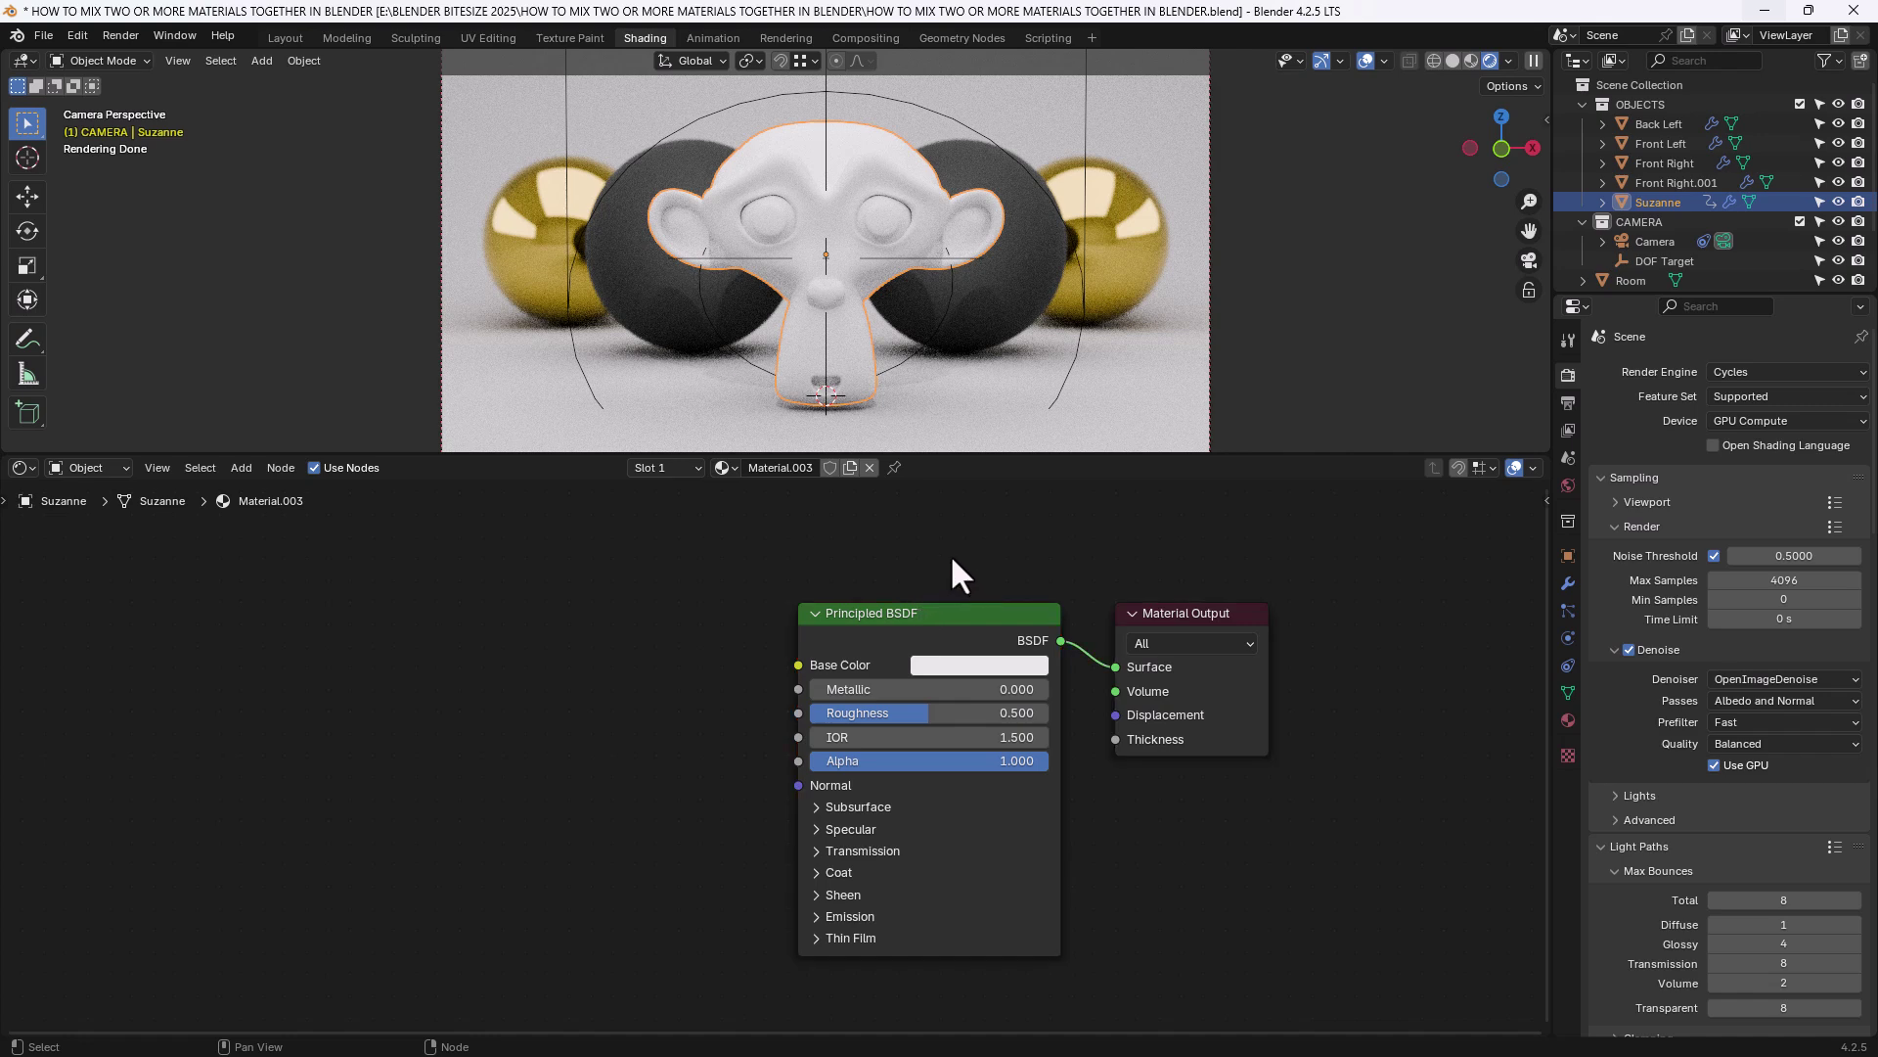
Insert a Mix Shader between the Principled BSDF and the Material Output.
key(shift+a)
text(mi)
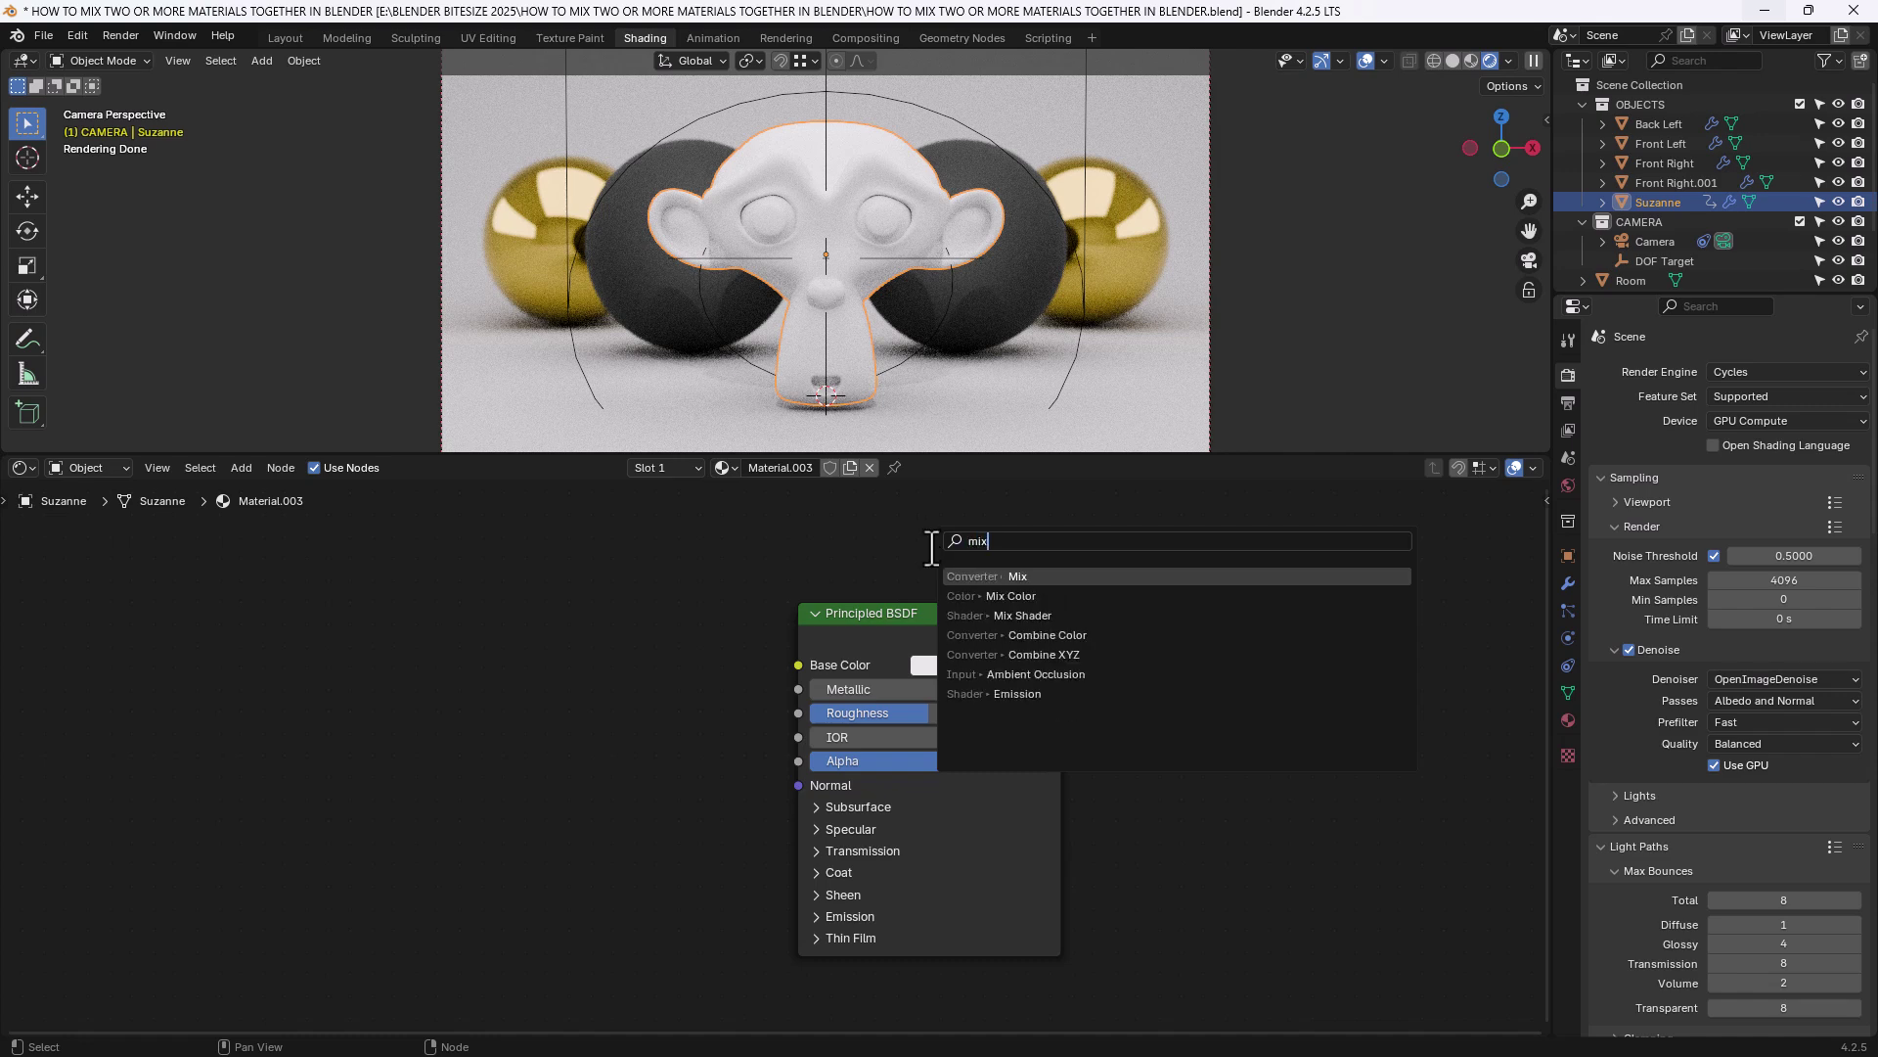
text(x)
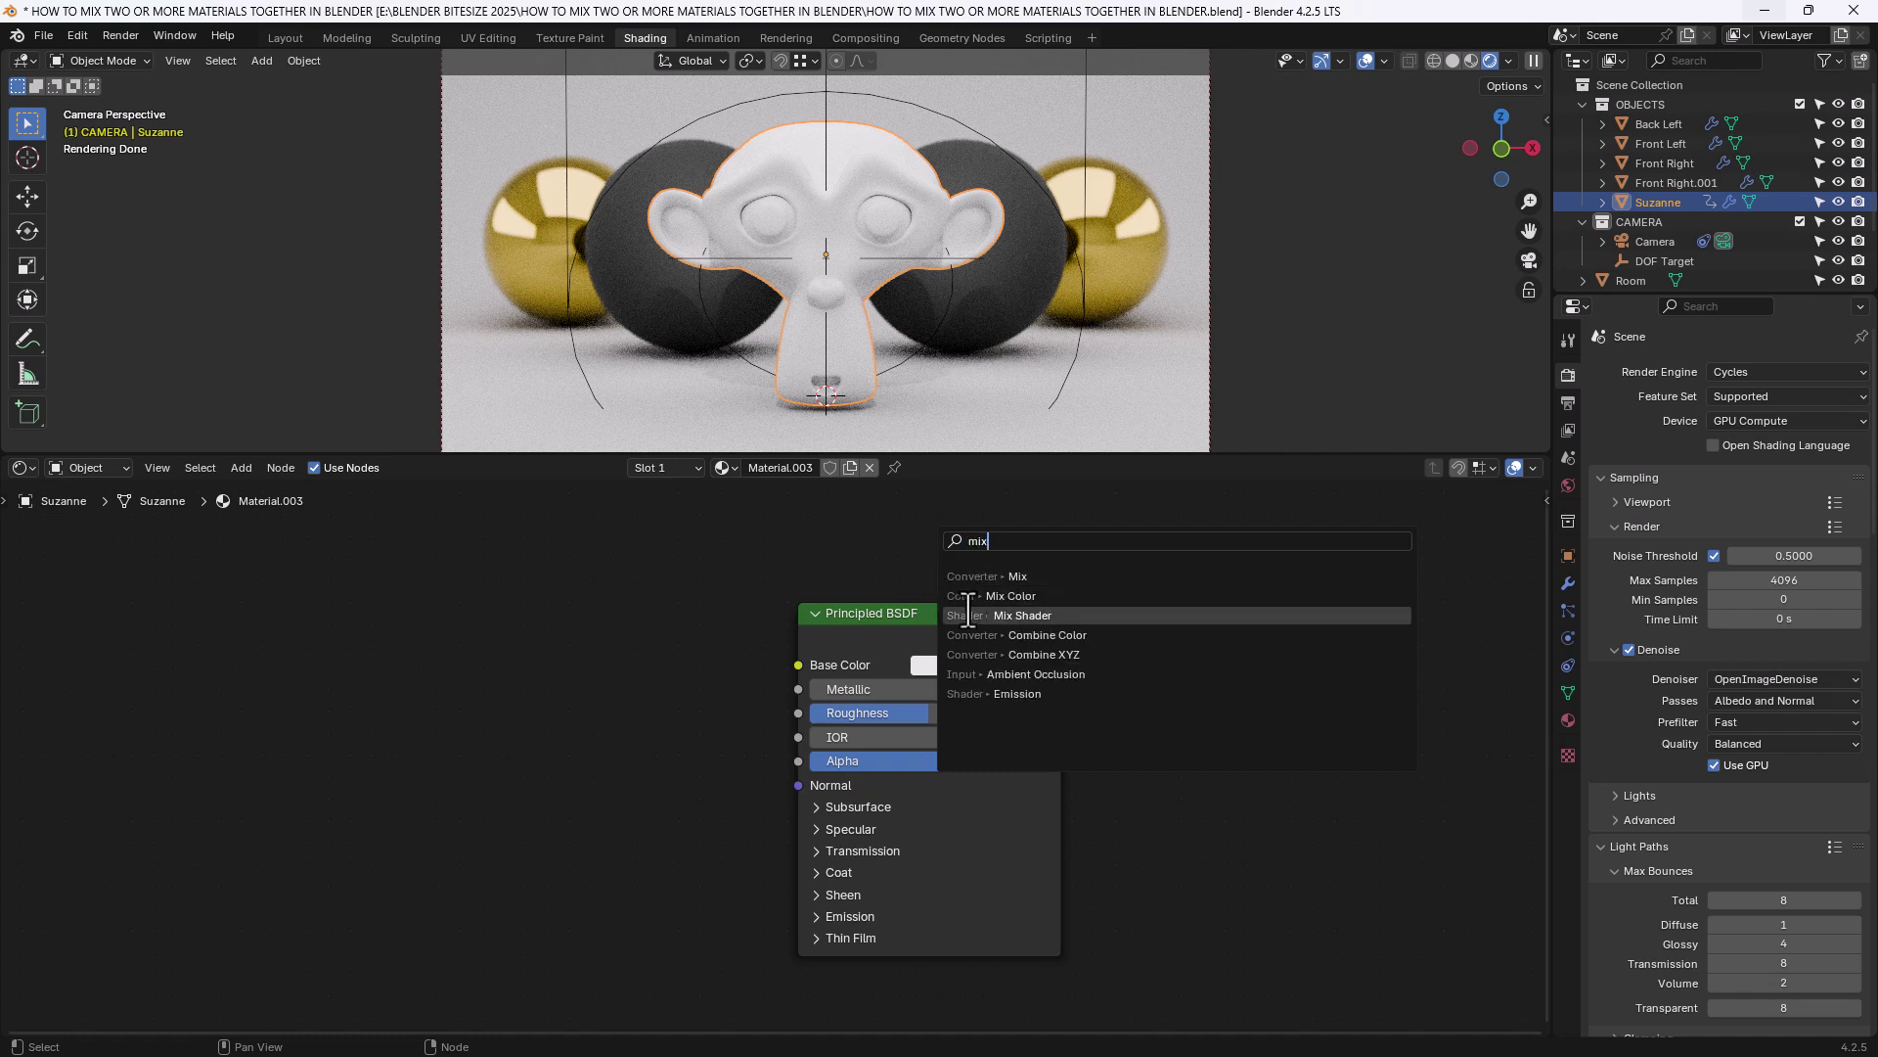
click(1008, 614)
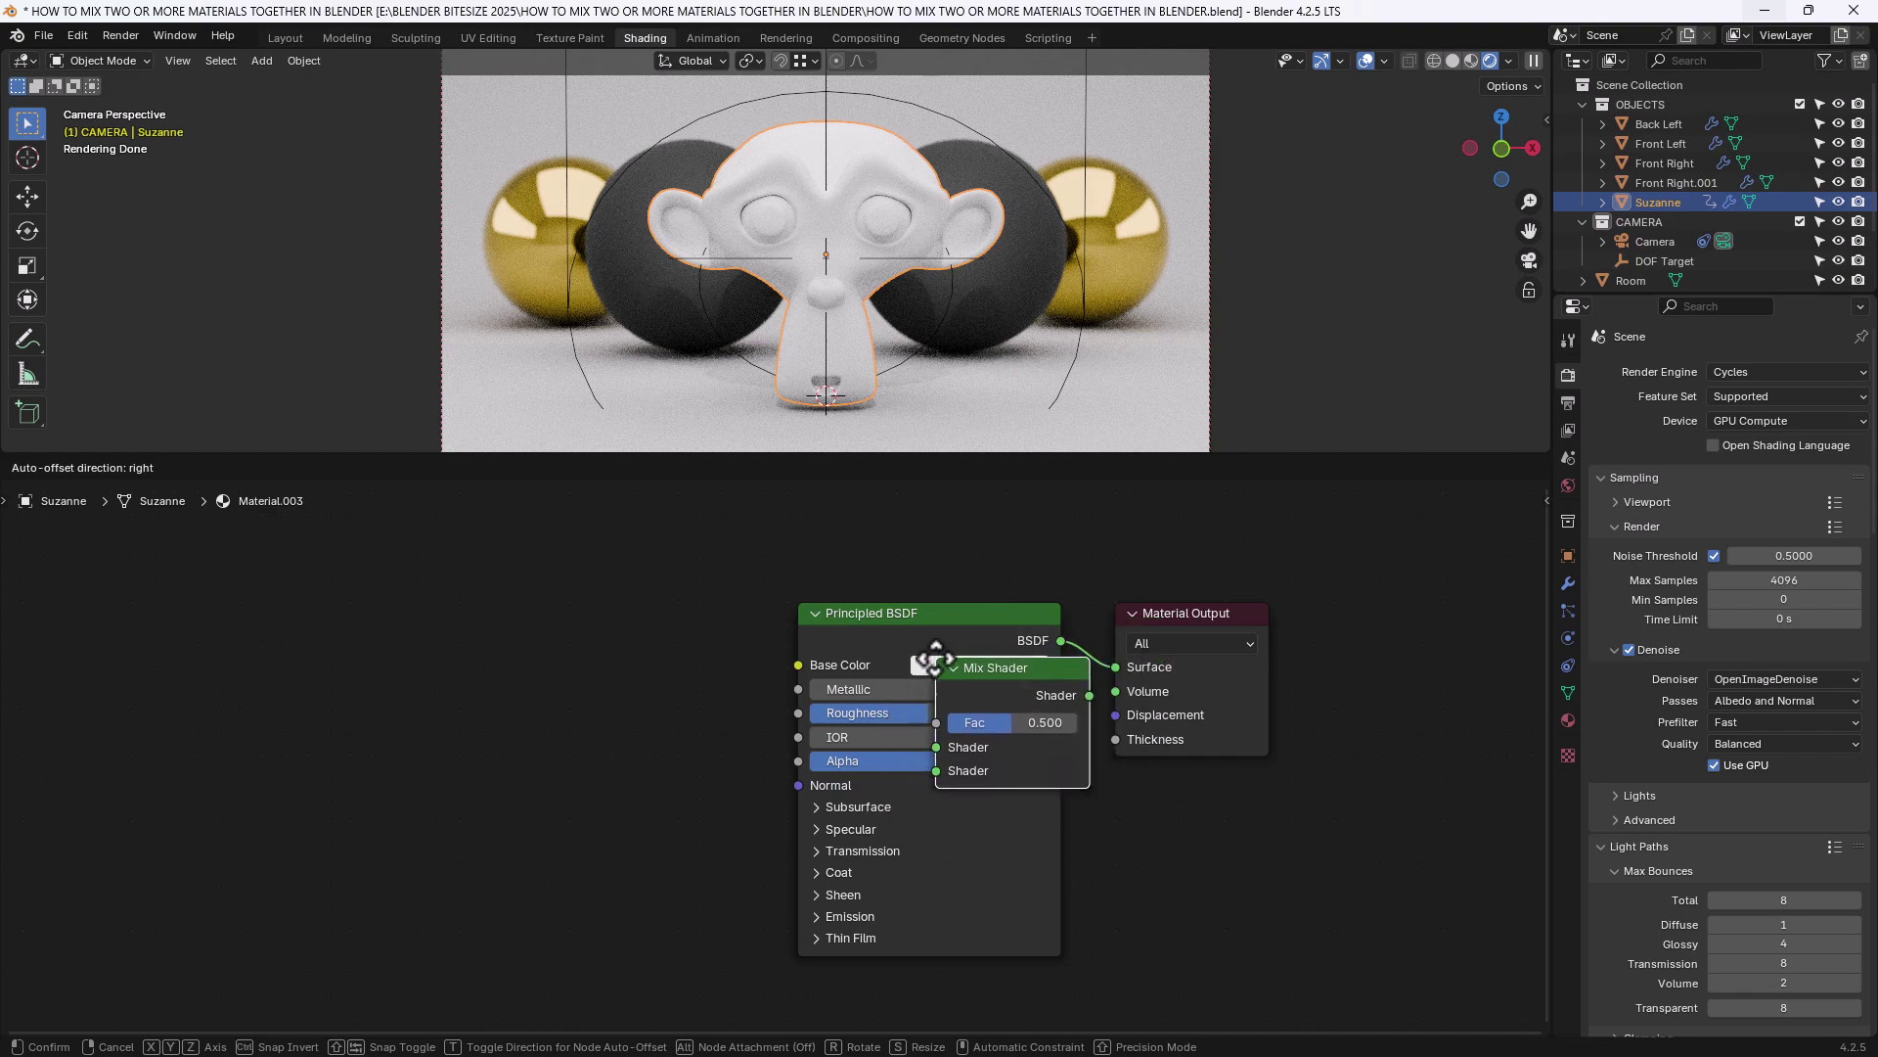
click(942, 648)
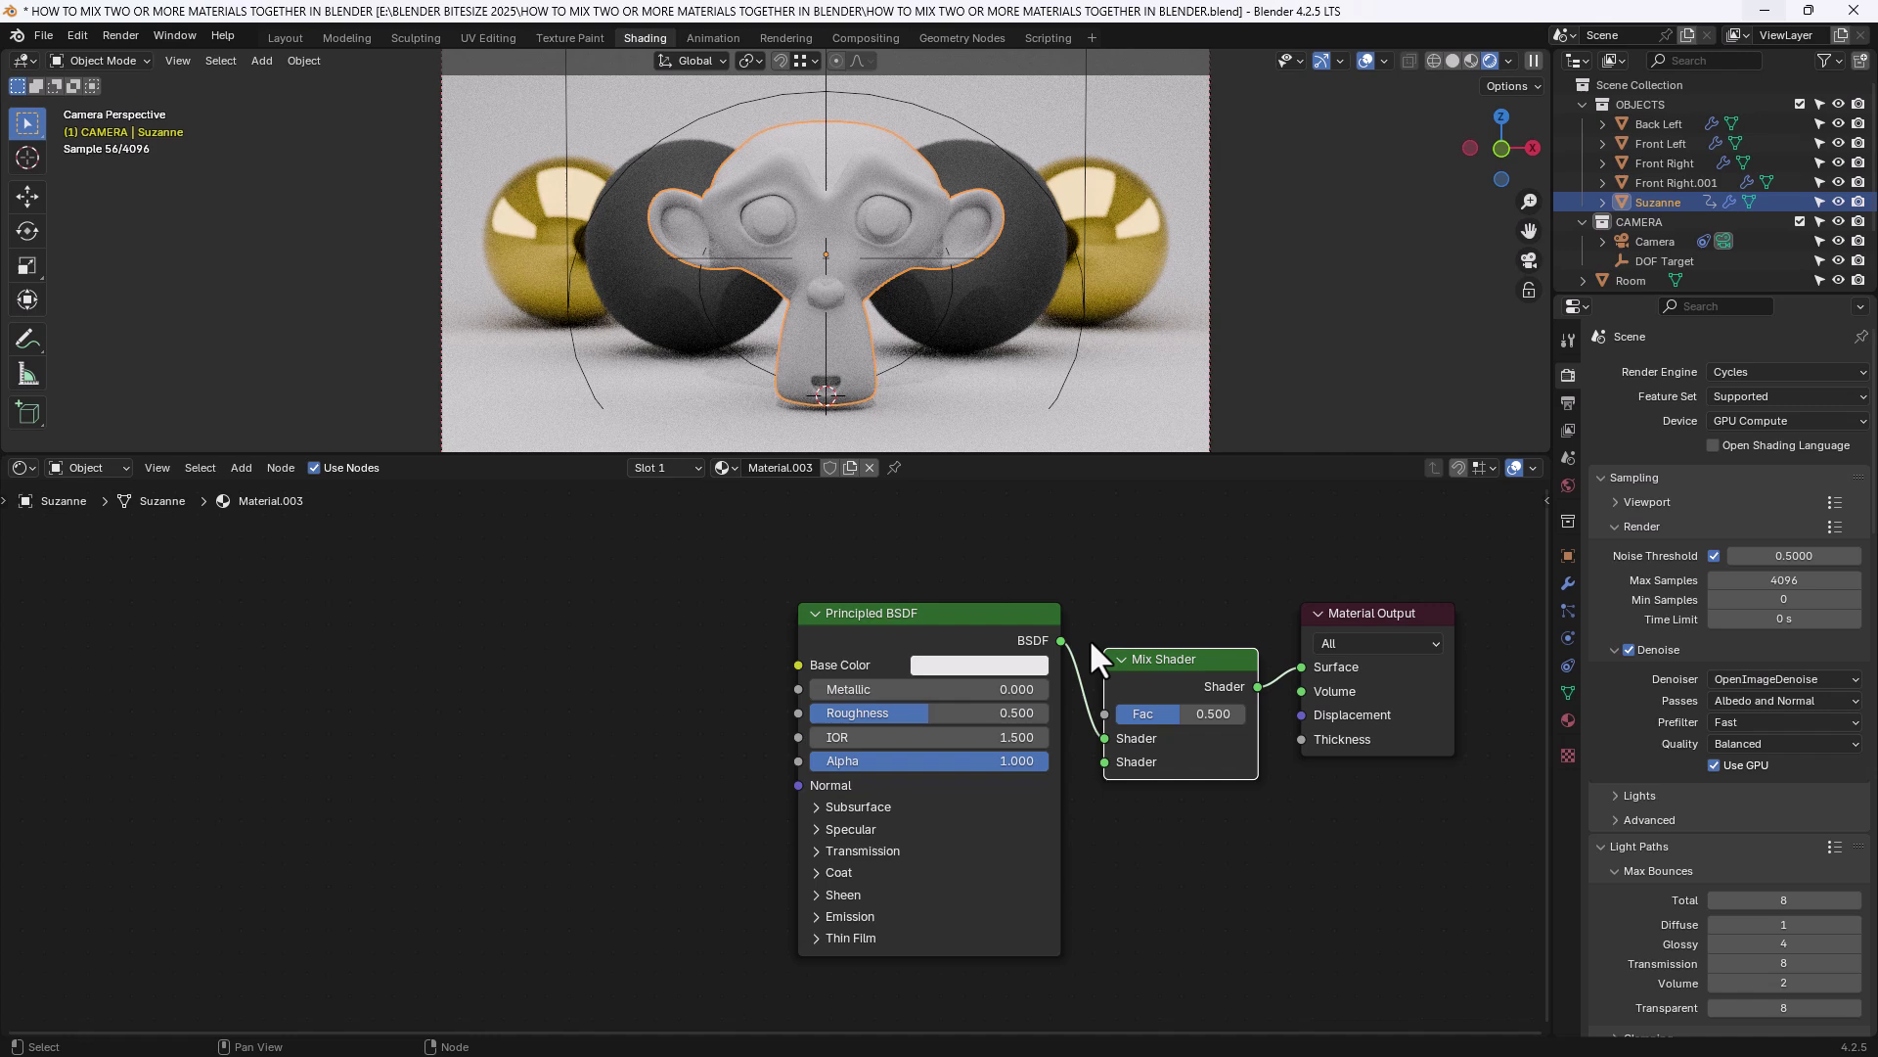
middle_drag(1101, 633, 955, 619)
drag(1018, 655, 1017, 607)
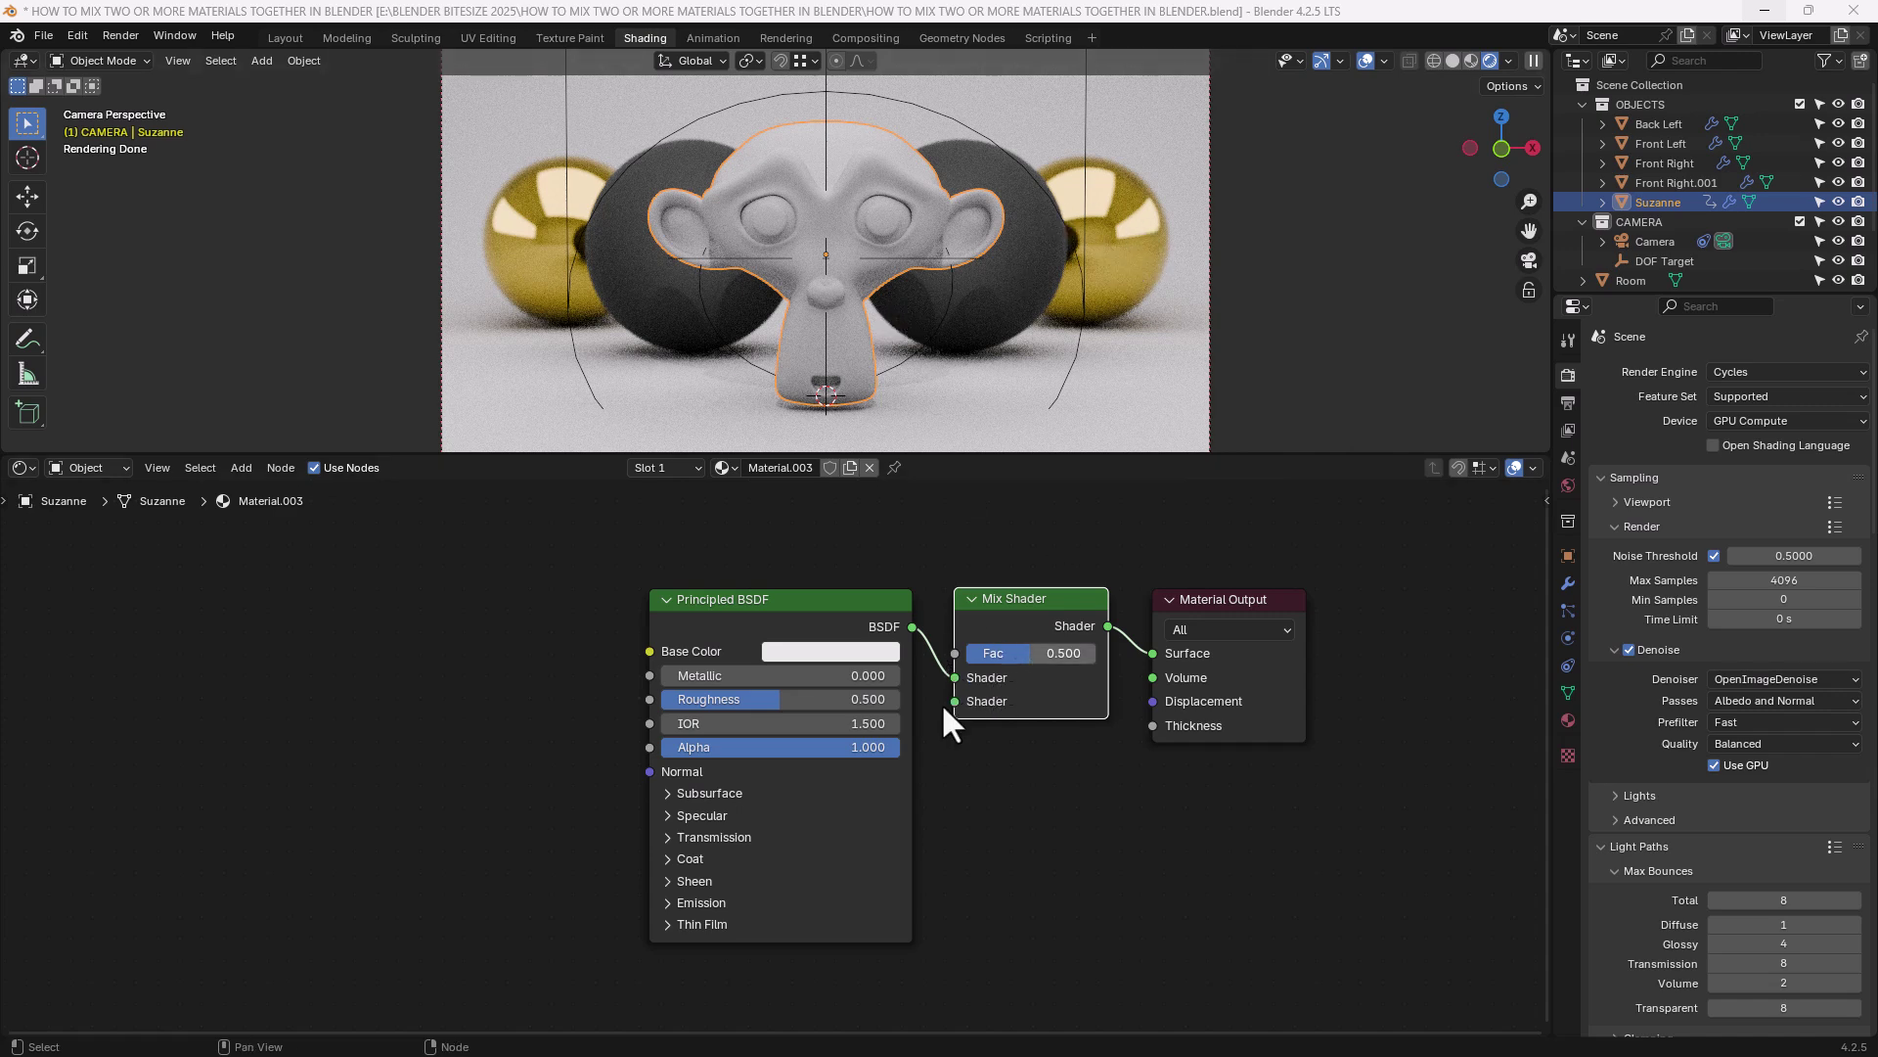
Give the first Principled BSDF a golden yellow Base Color, Metallic 1.000 and Roughness 0.000.
click(844, 657)
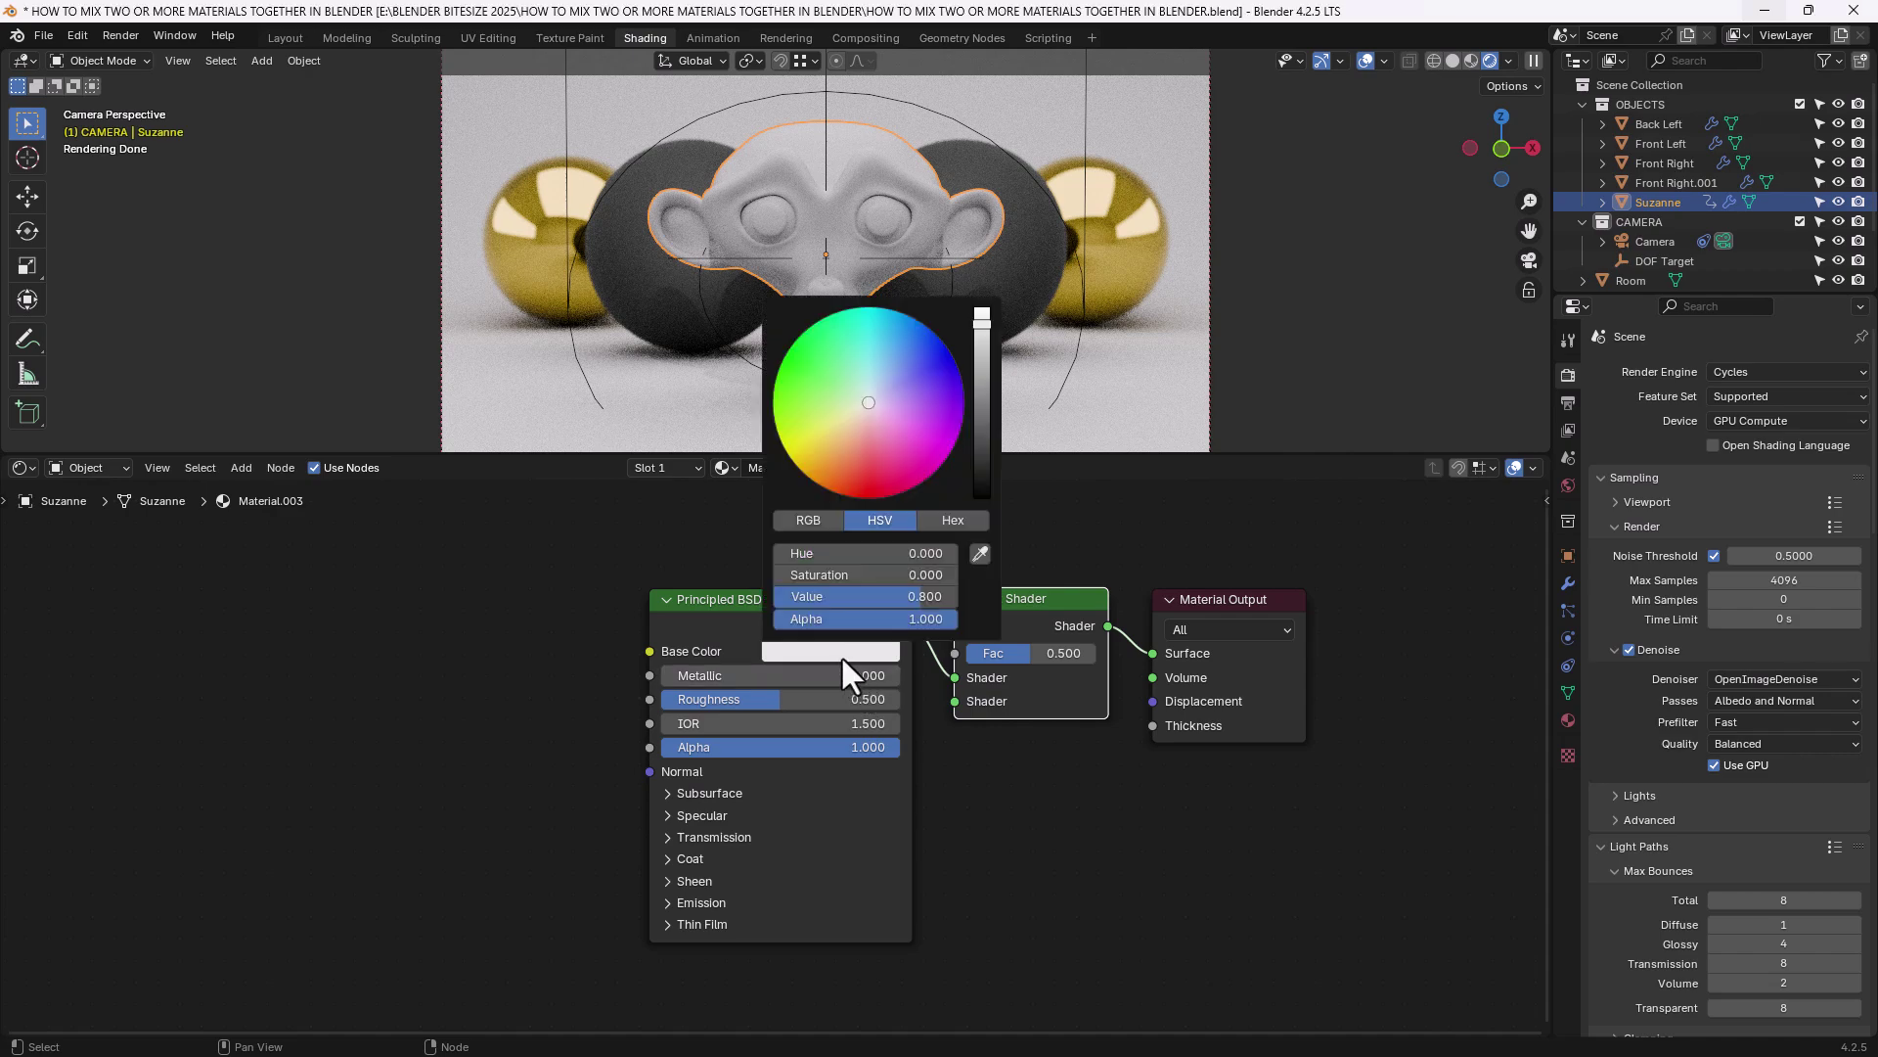
drag(830, 438, 829, 447)
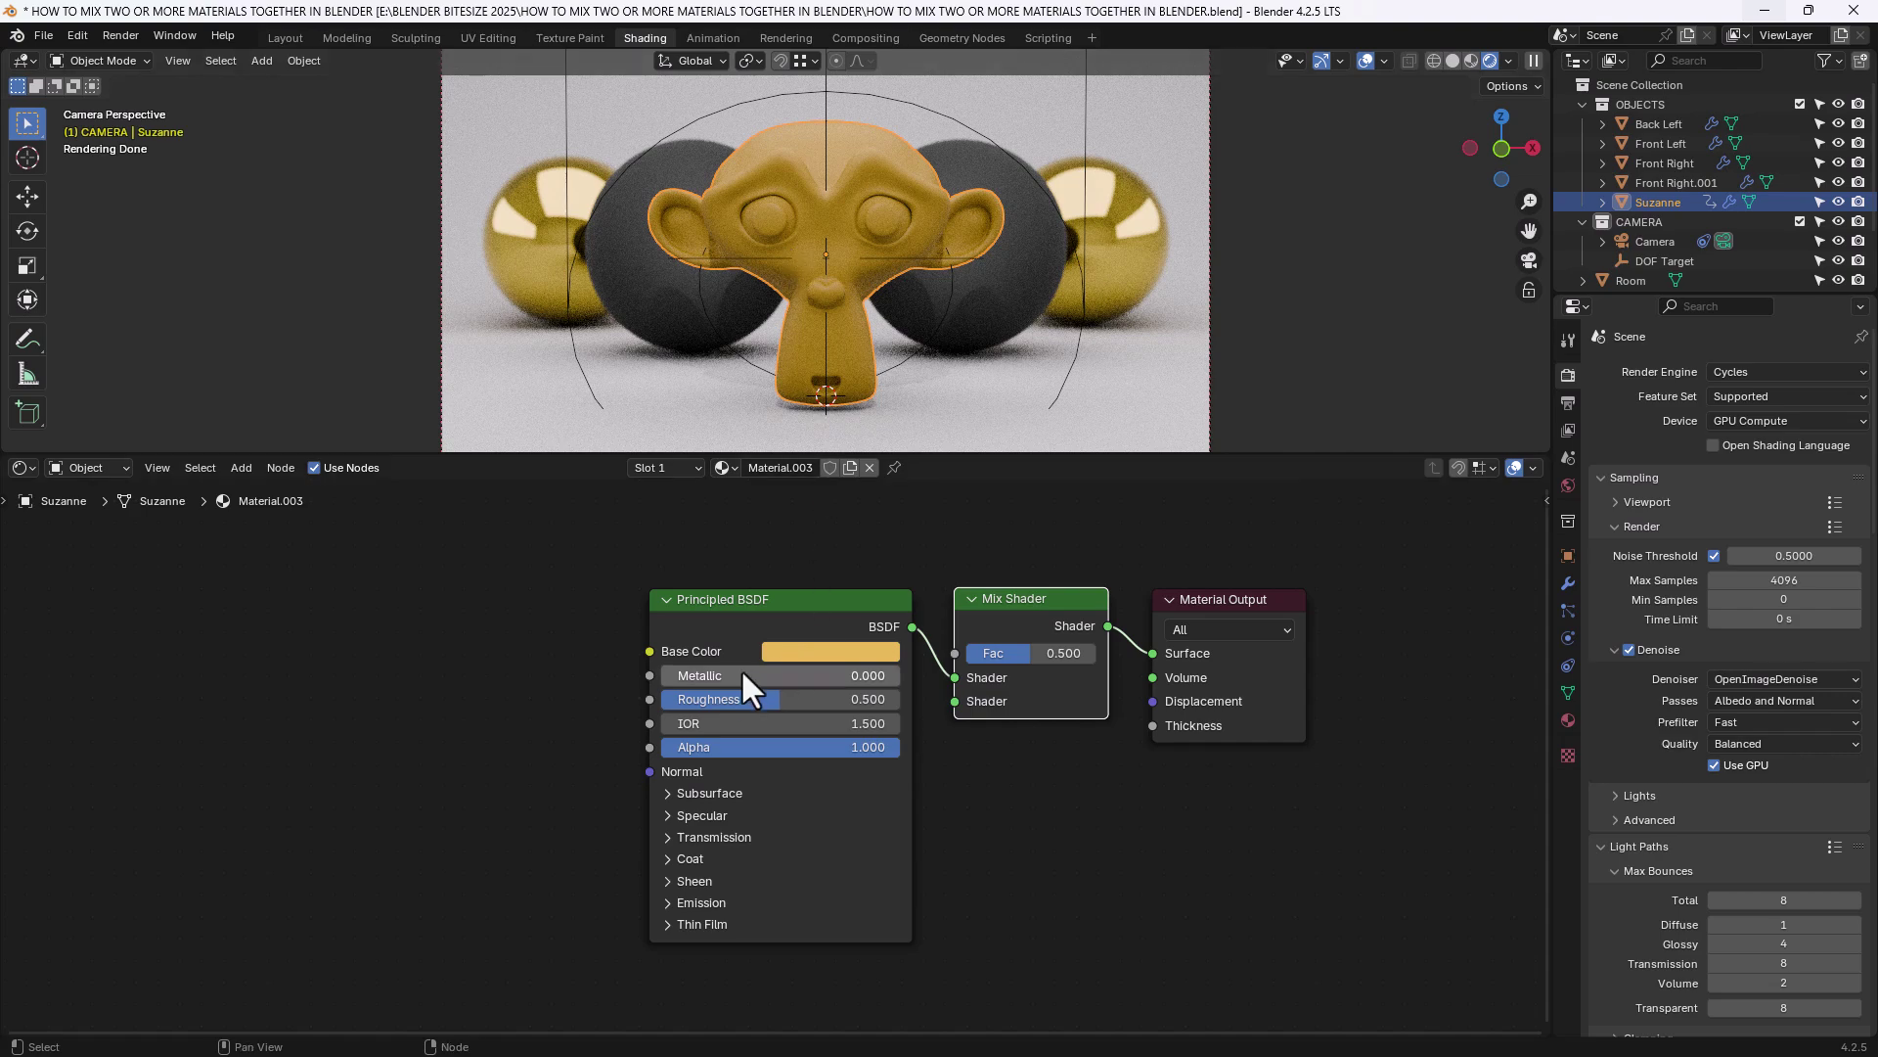
drag(765, 698, 898, 675)
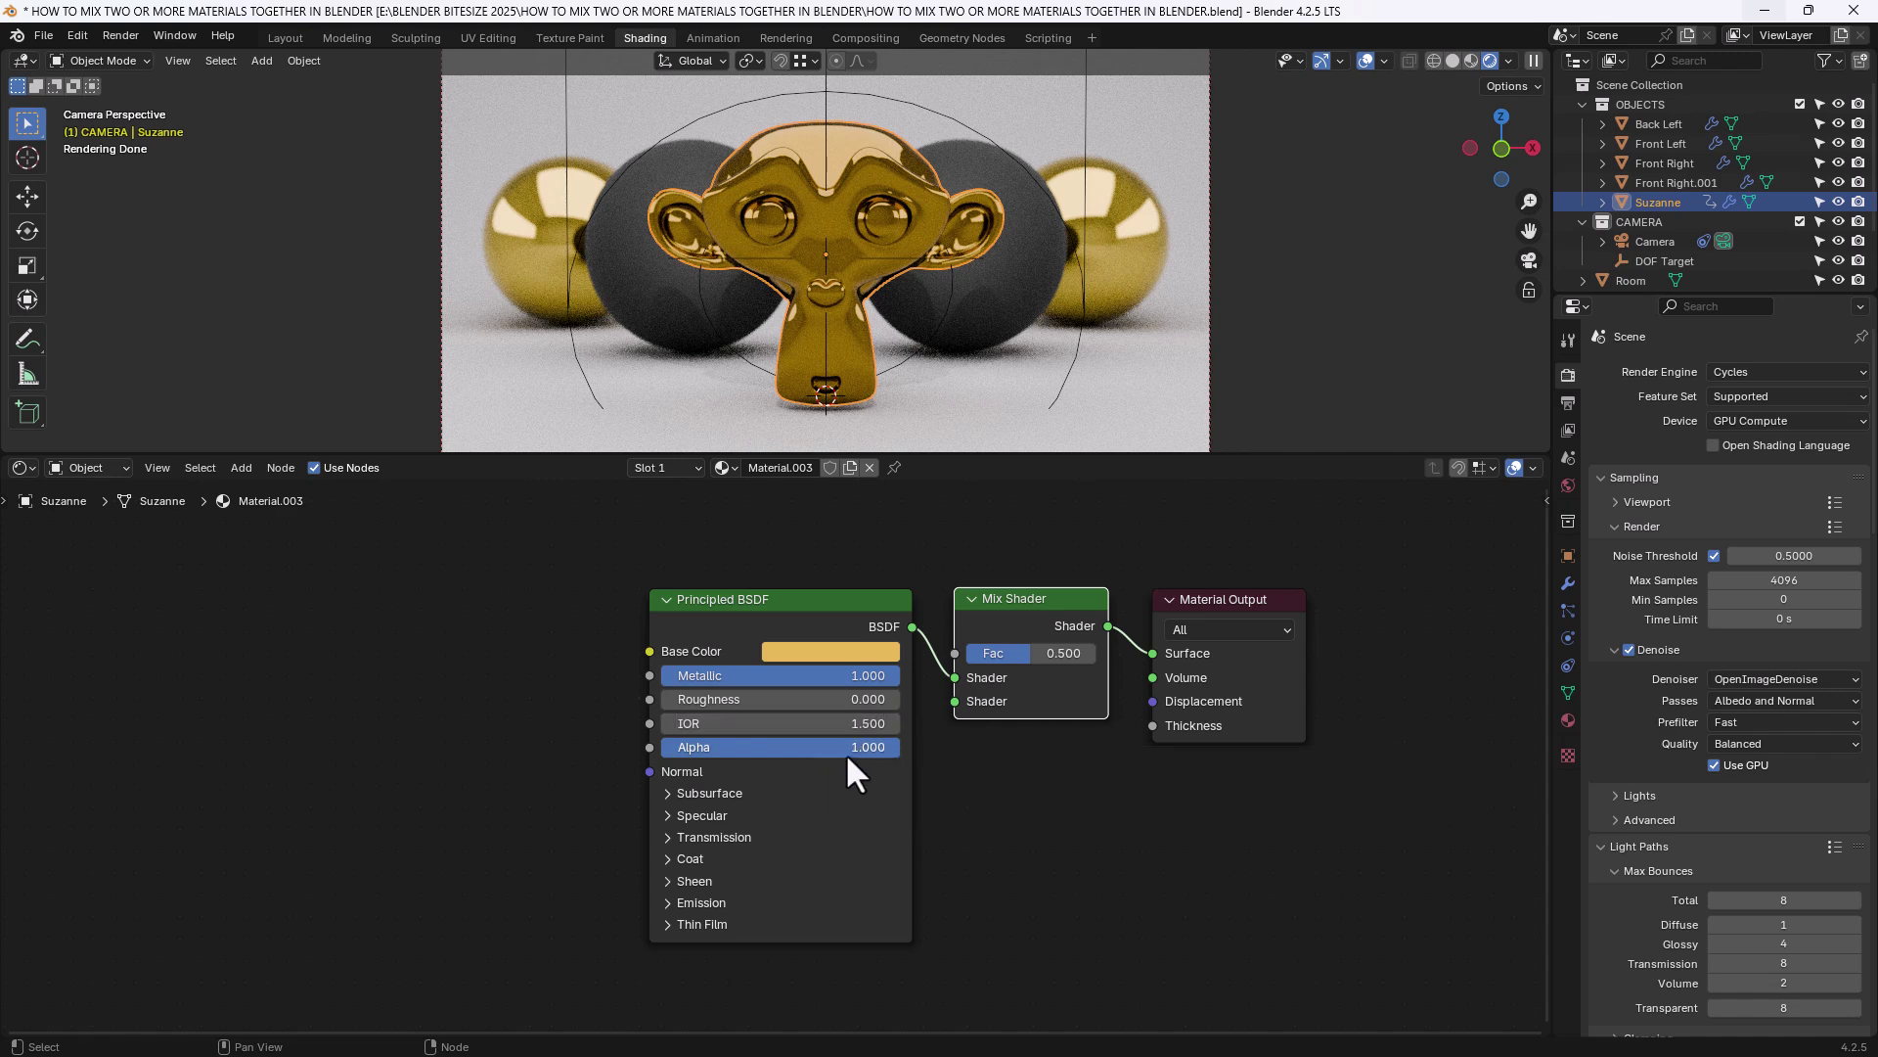
middle_drag(841, 750, 843, 641)
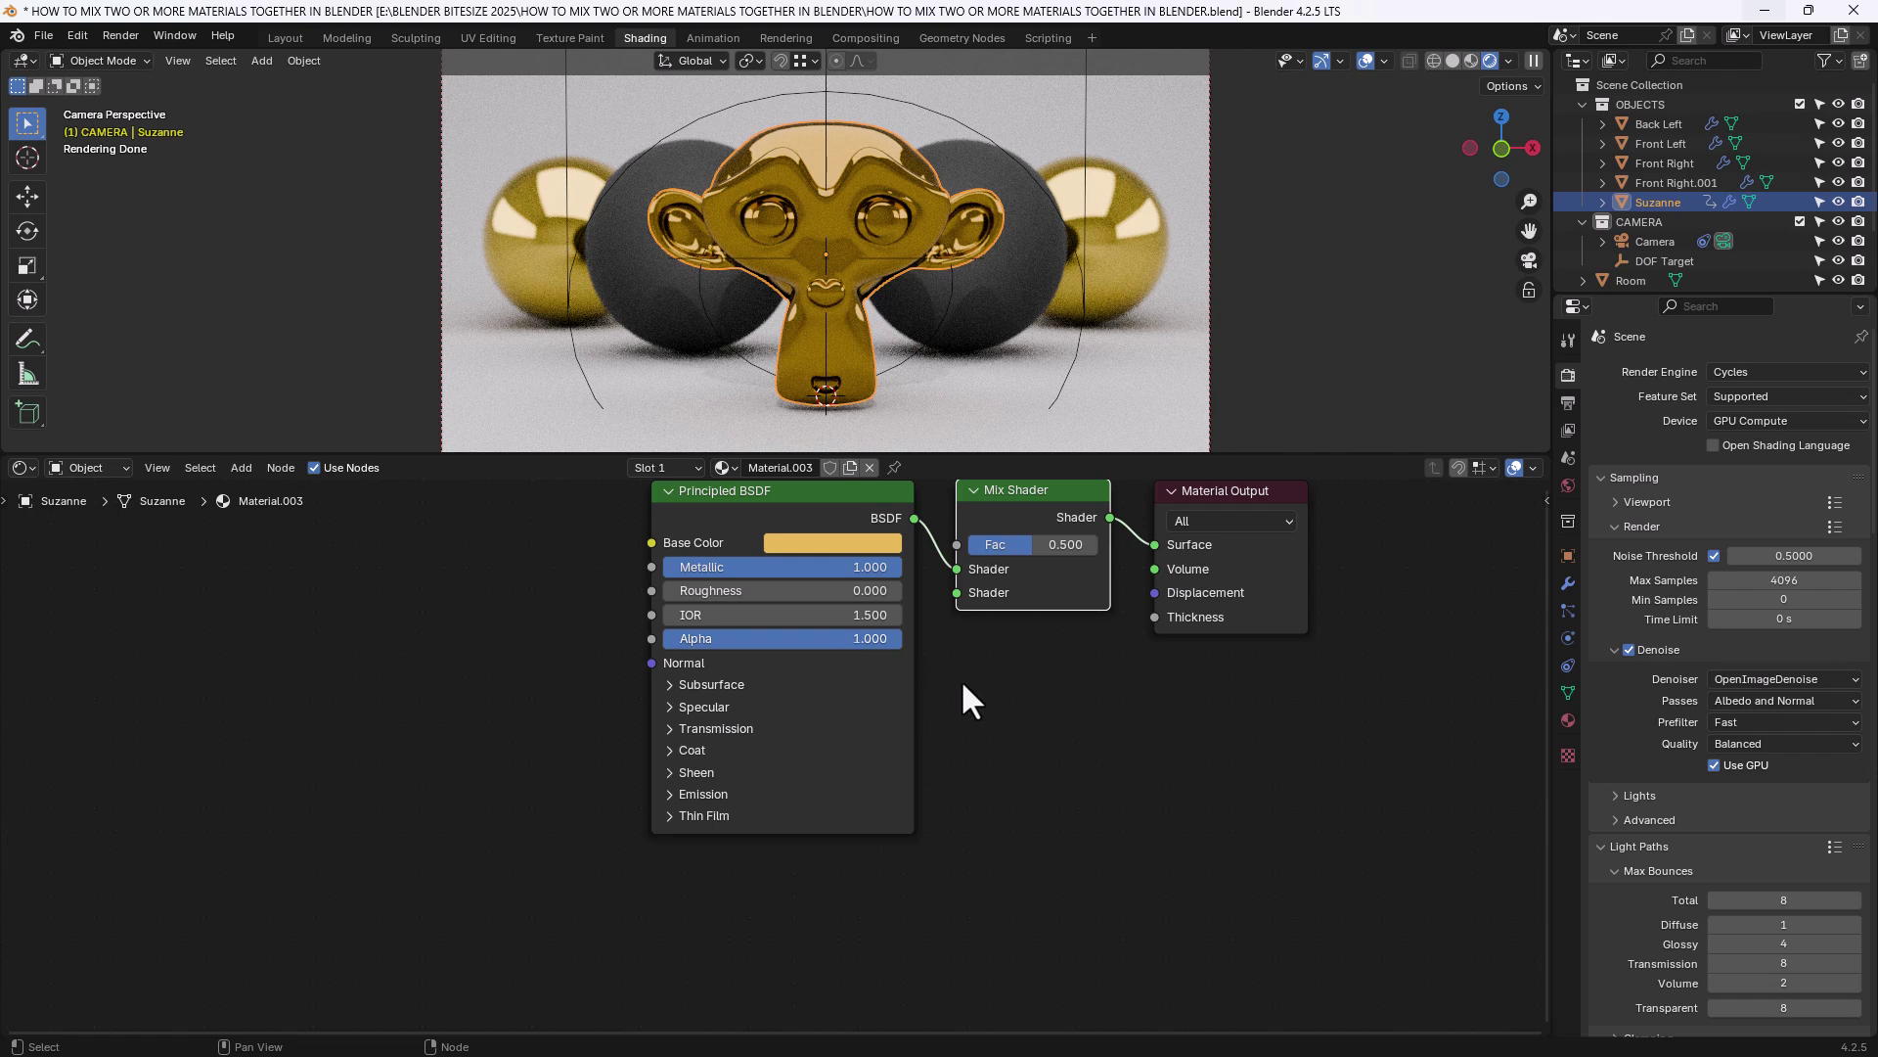
middle_drag(965, 691, 982, 743)
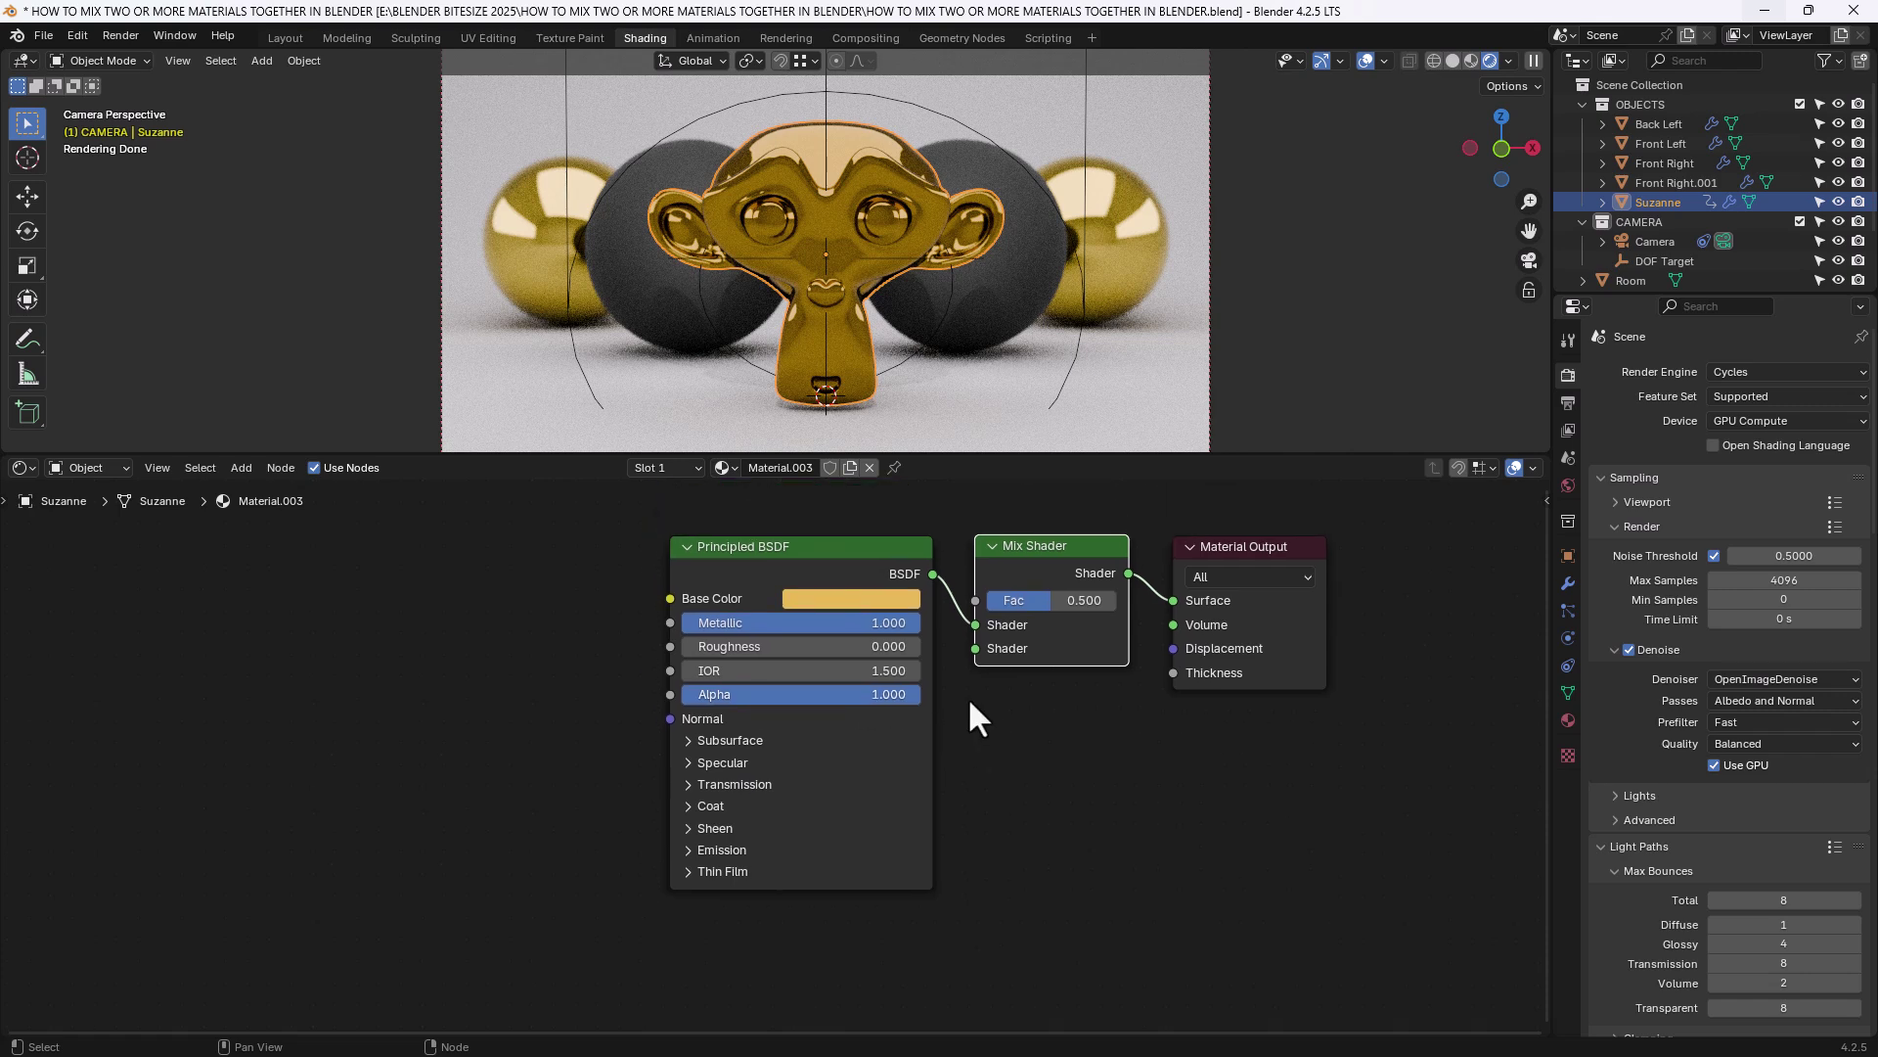
Add a second Principled BSDF into the Mix Shader's lower Shader input, below the gold one.
drag(876, 560, 631, 536)
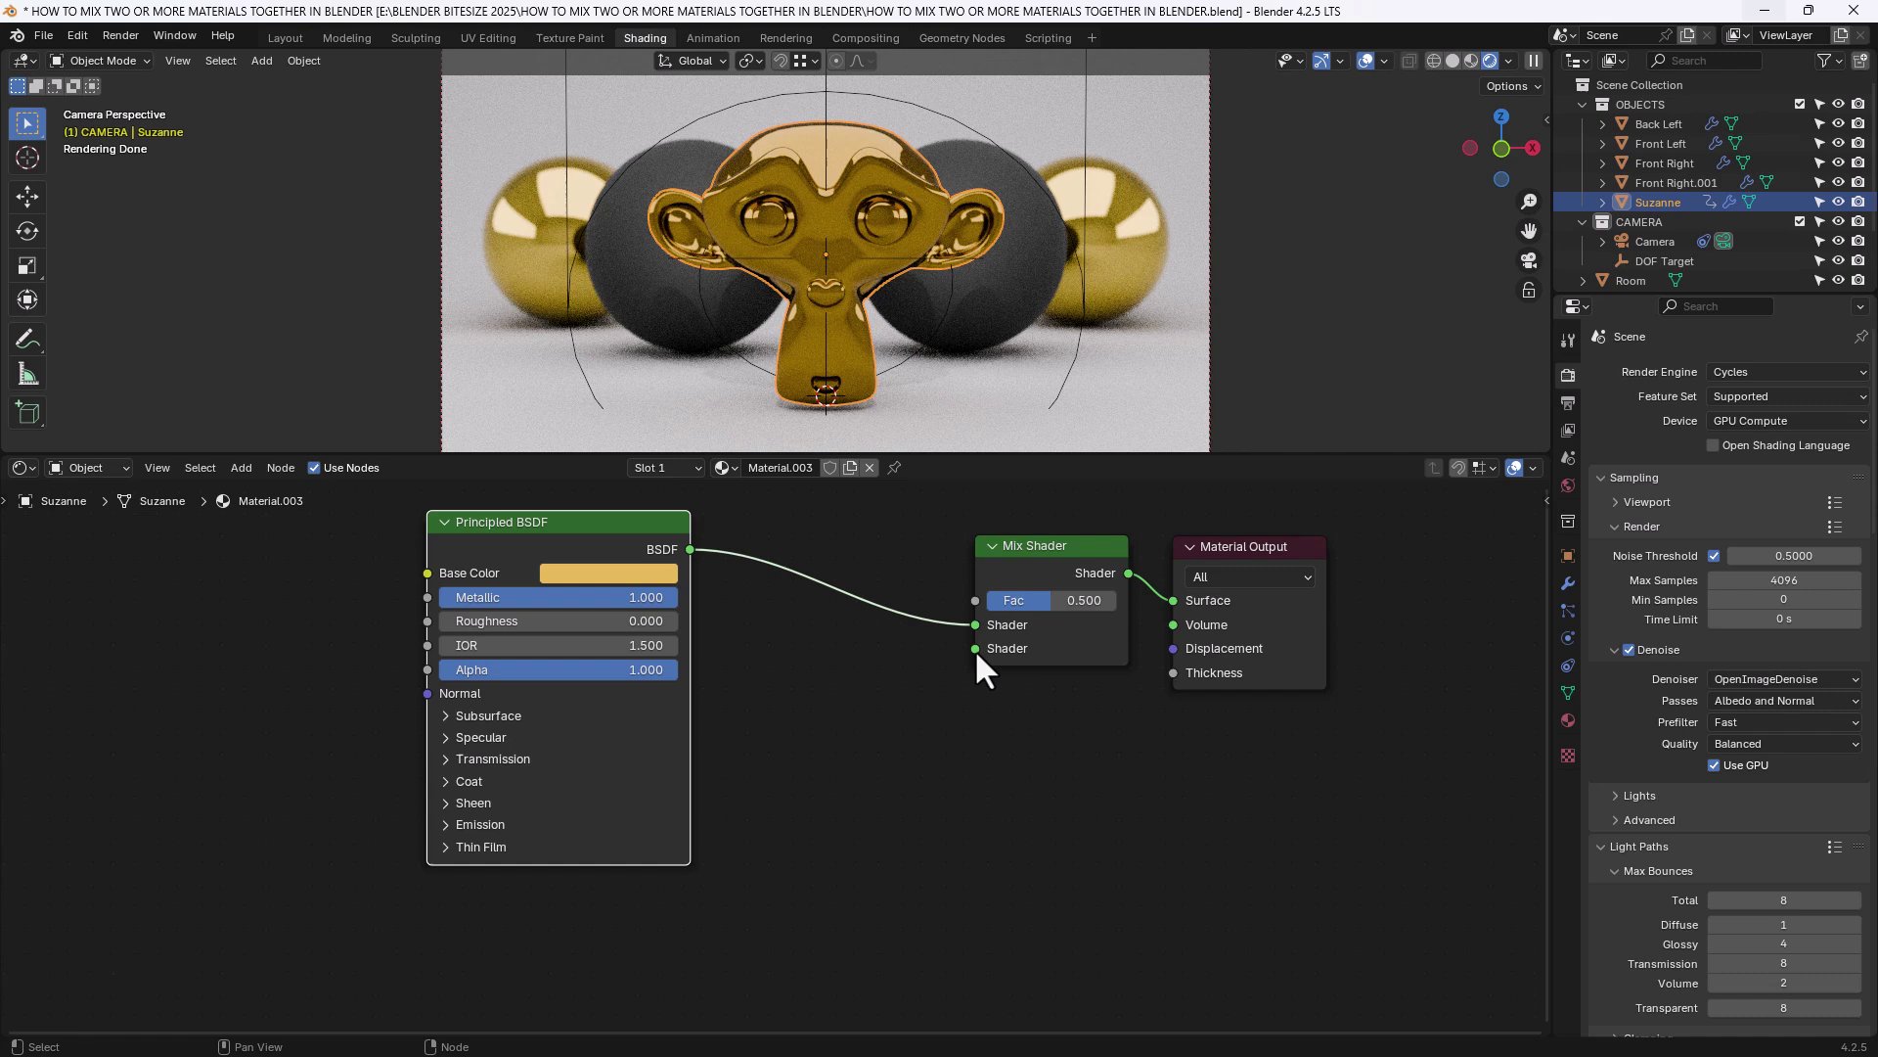
drag(972, 648, 883, 708)
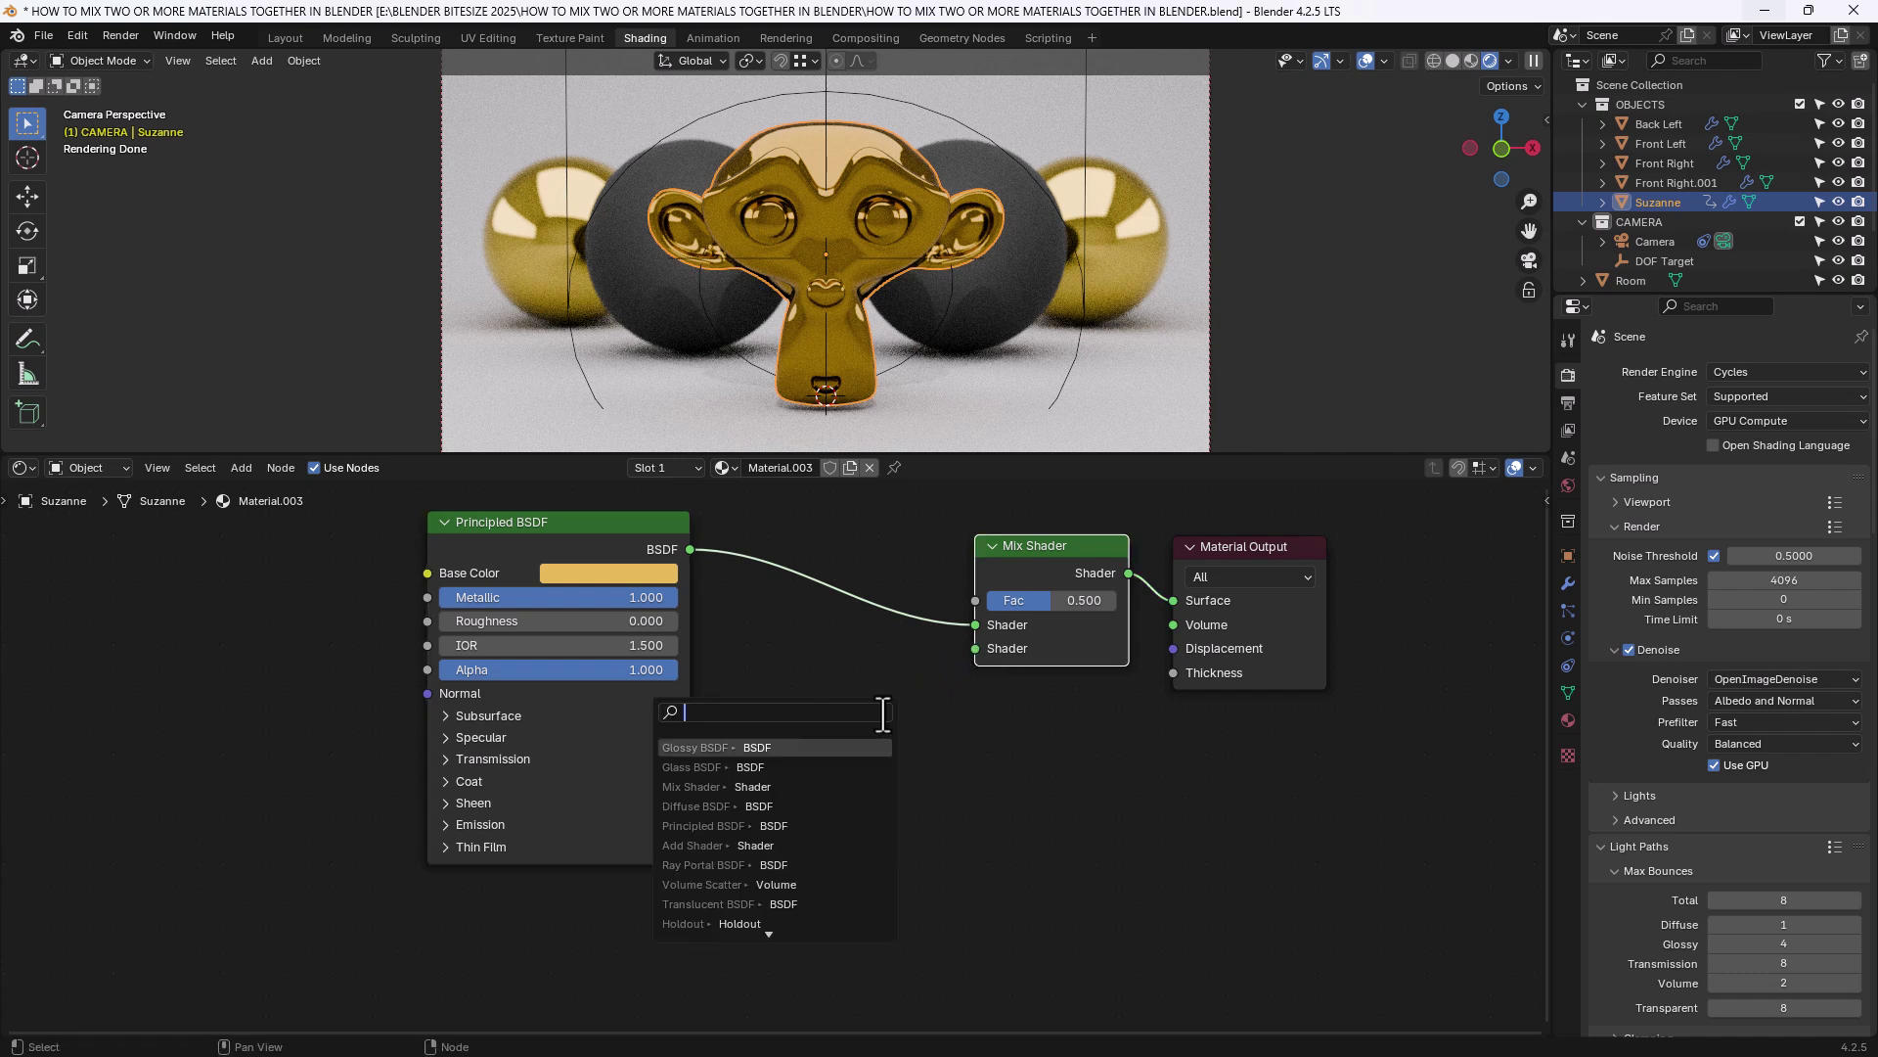
text(p)
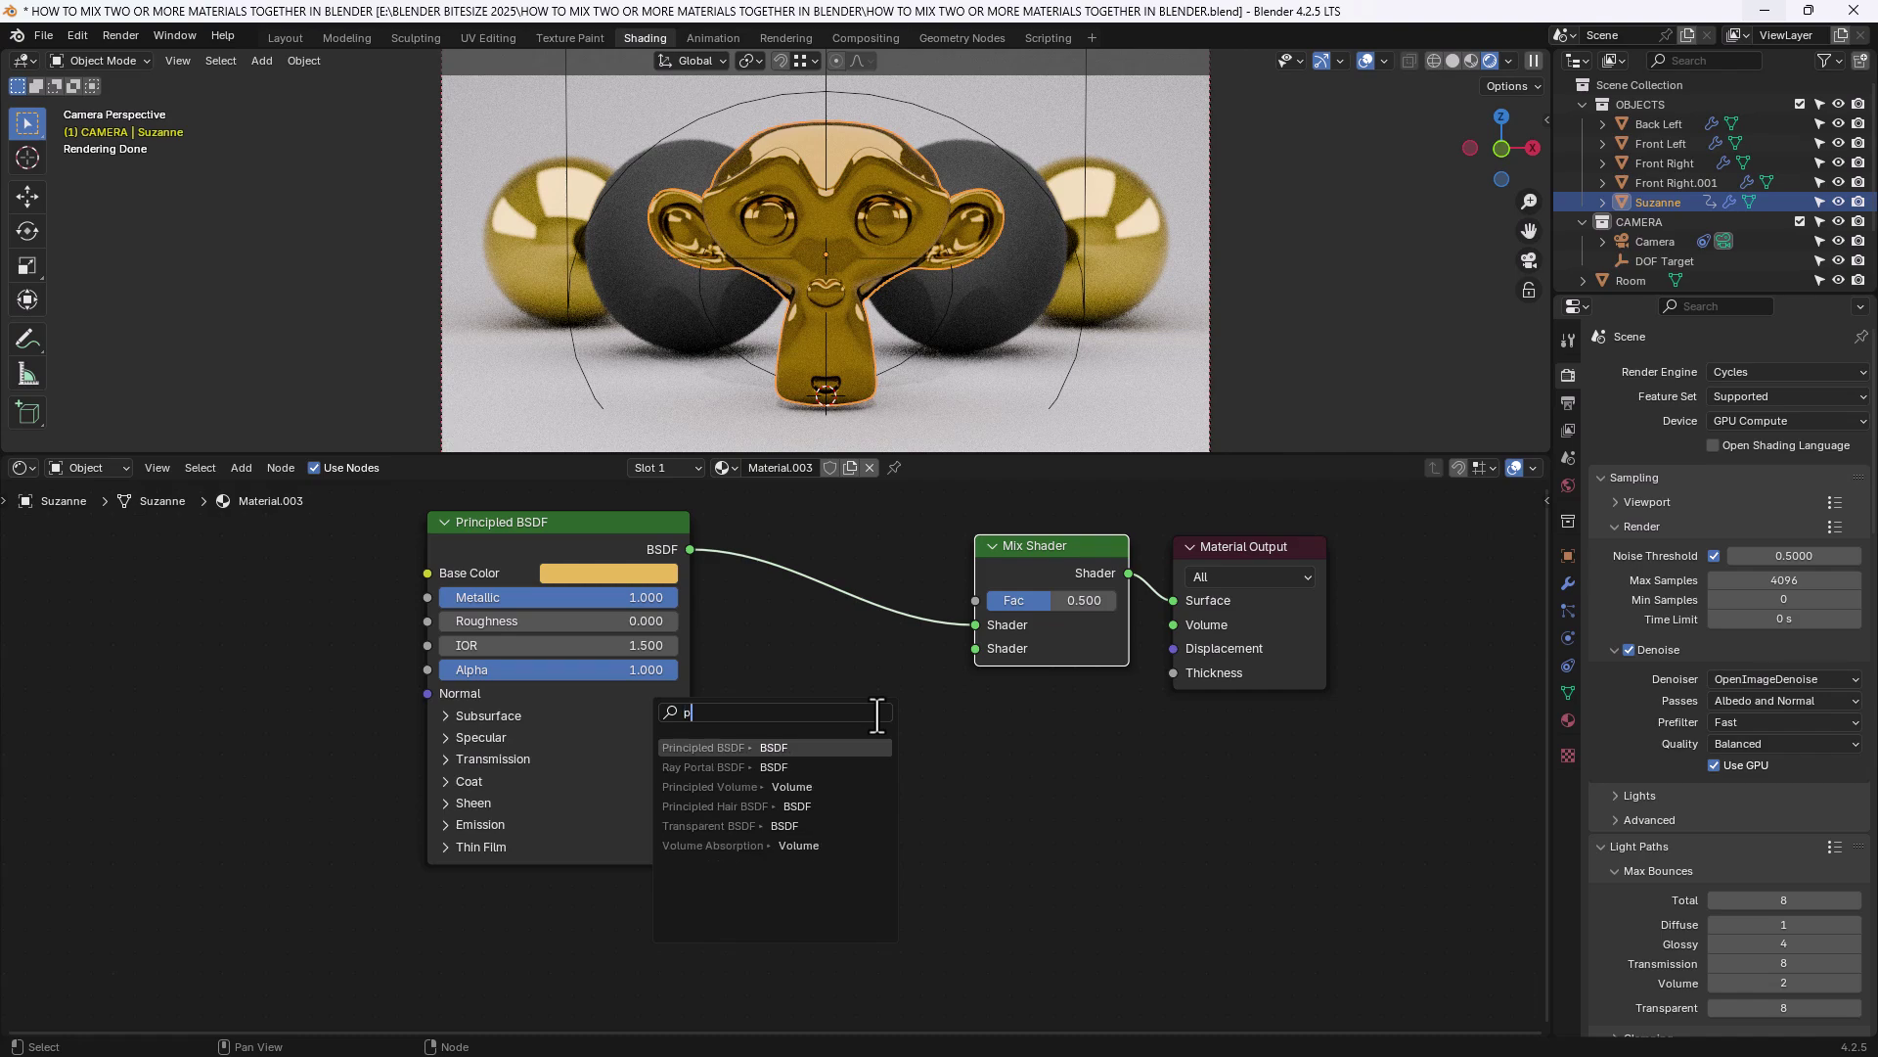
text(rinci)
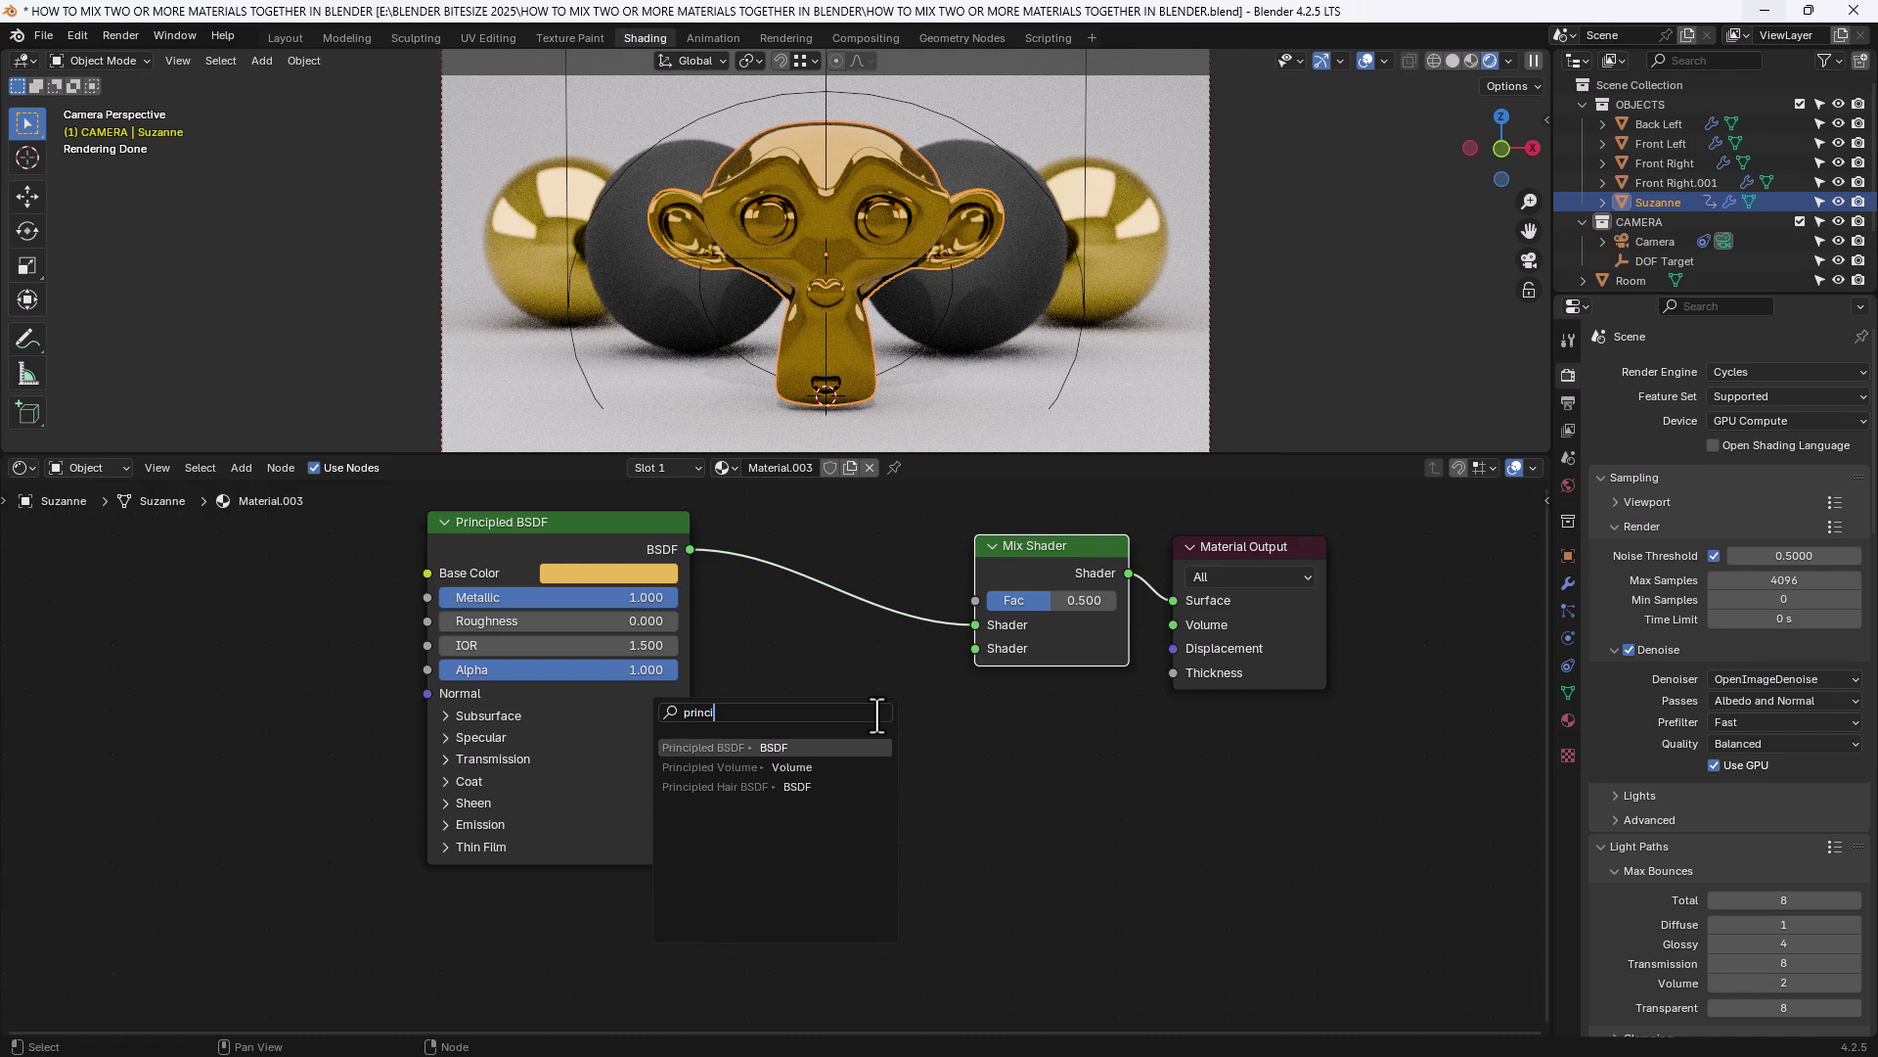
key(Return)
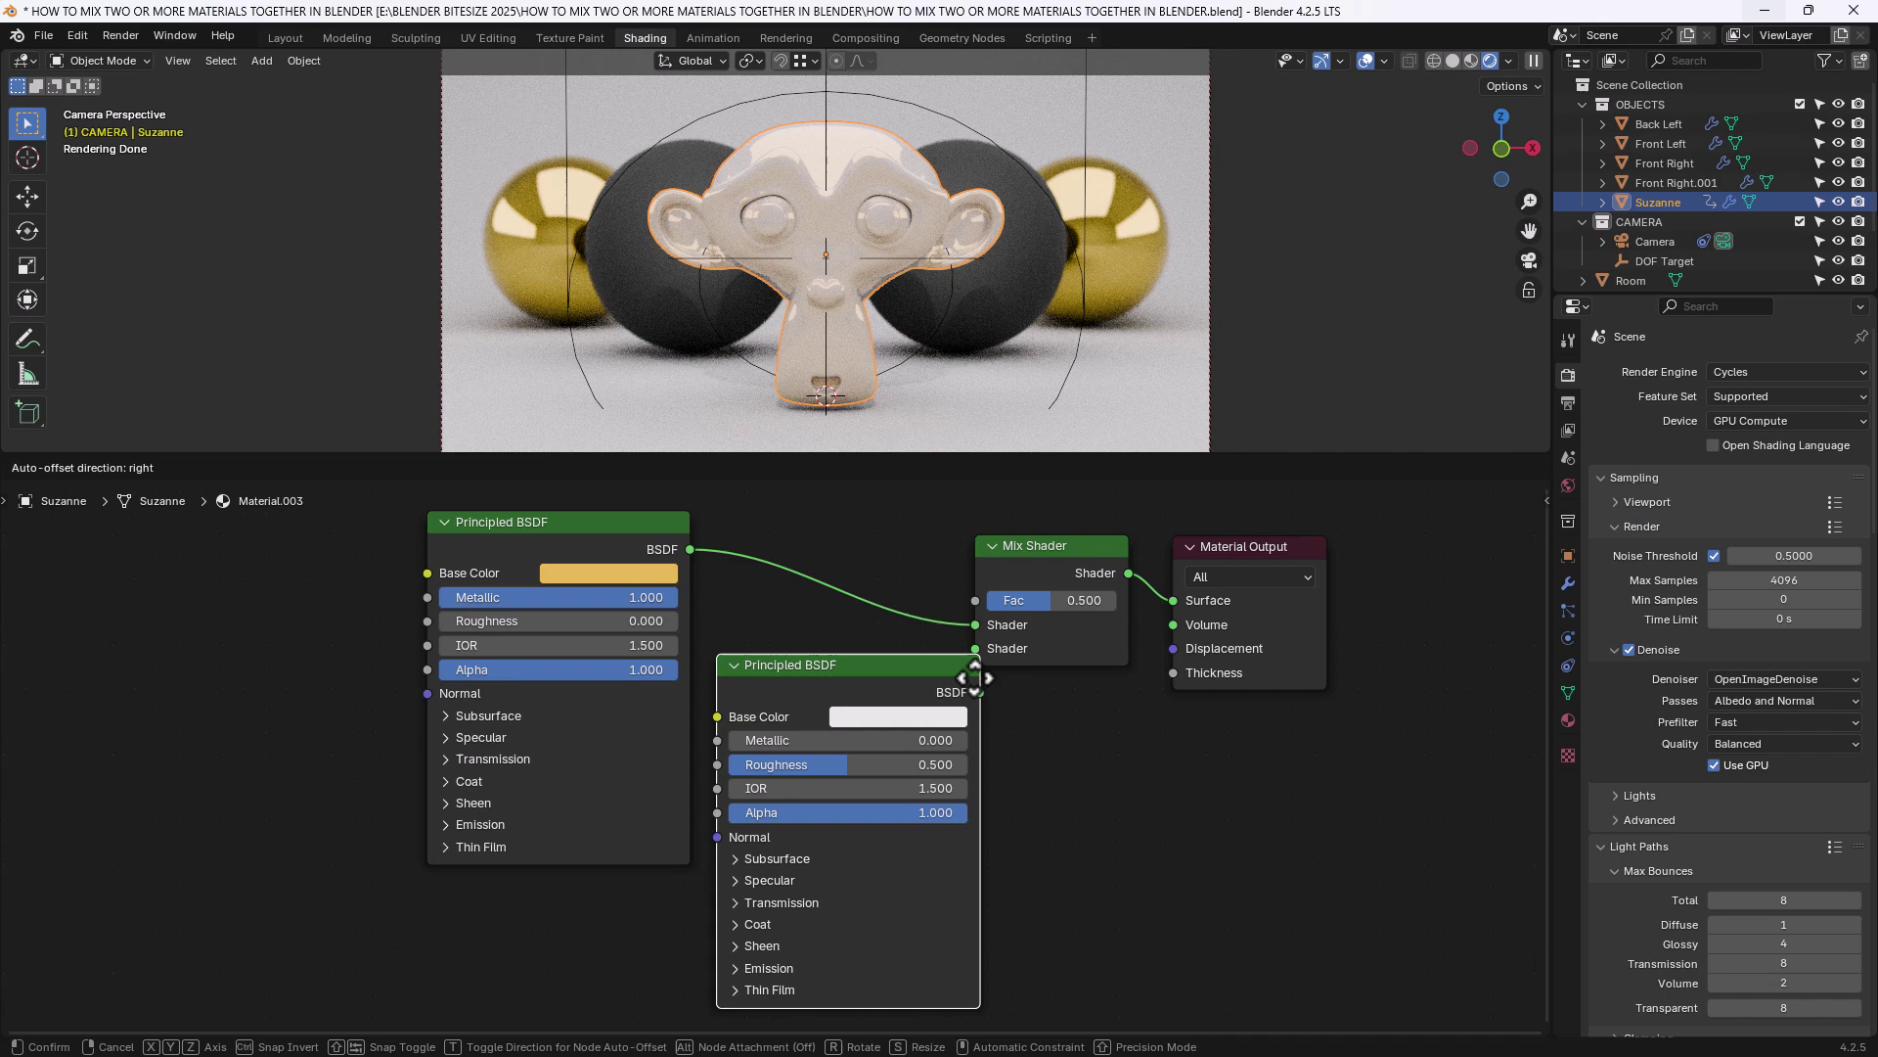
click(962, 678)
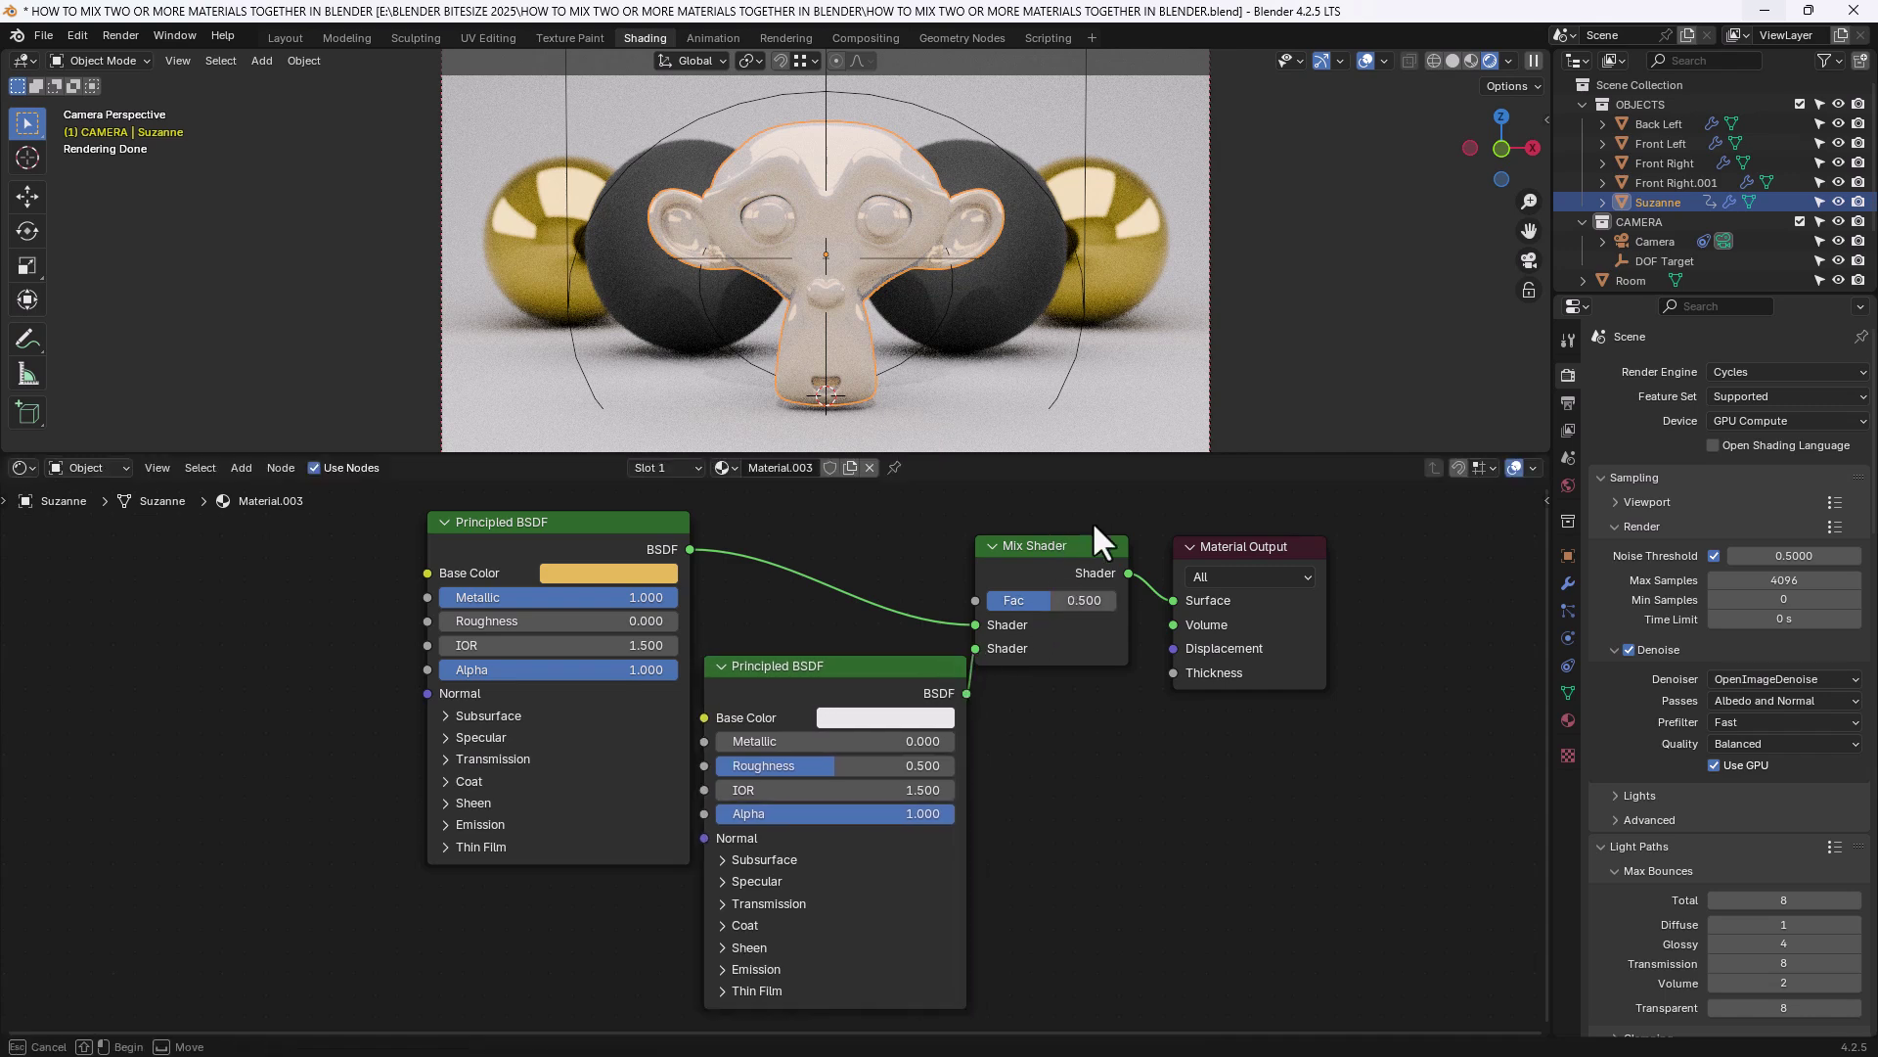
Move the Mix Shader and Material Output right and reposition the second Principled BSDF.
drag(1093, 528, 1213, 587)
key(g)
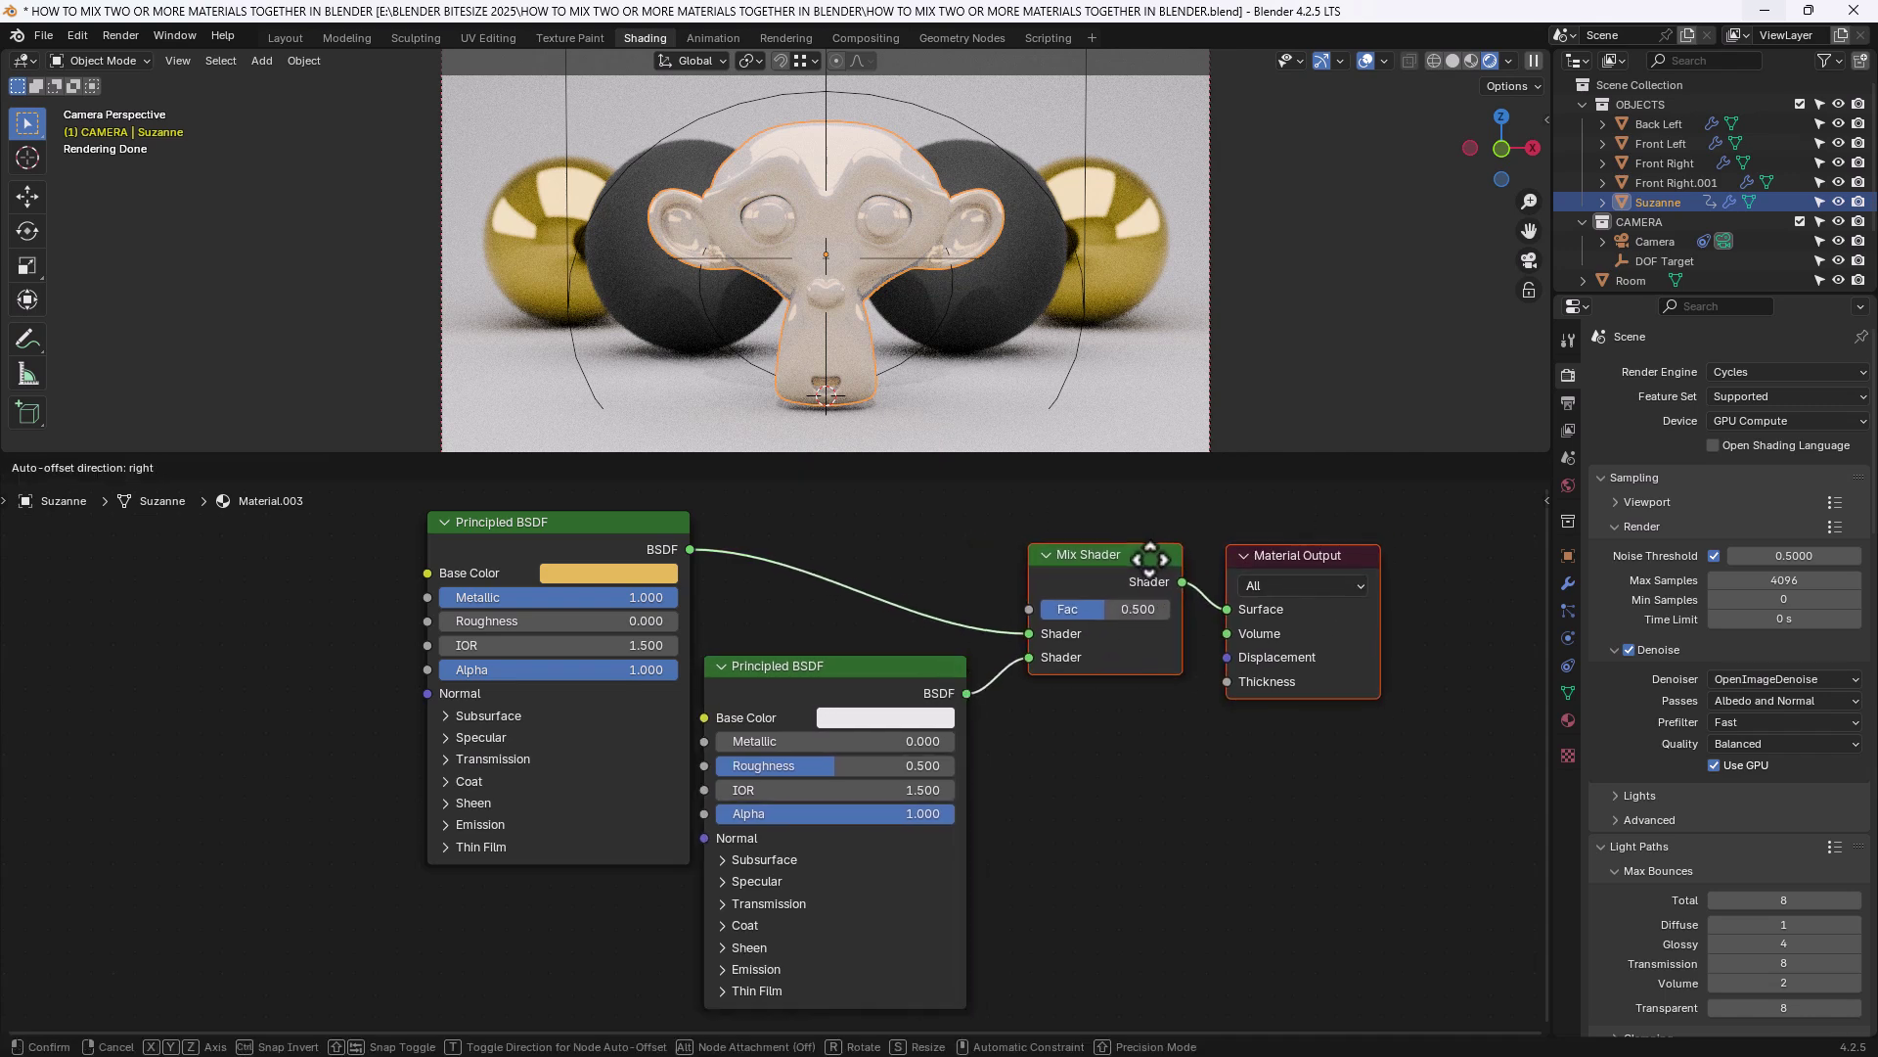
click(1151, 559)
click(930, 684)
key(g)
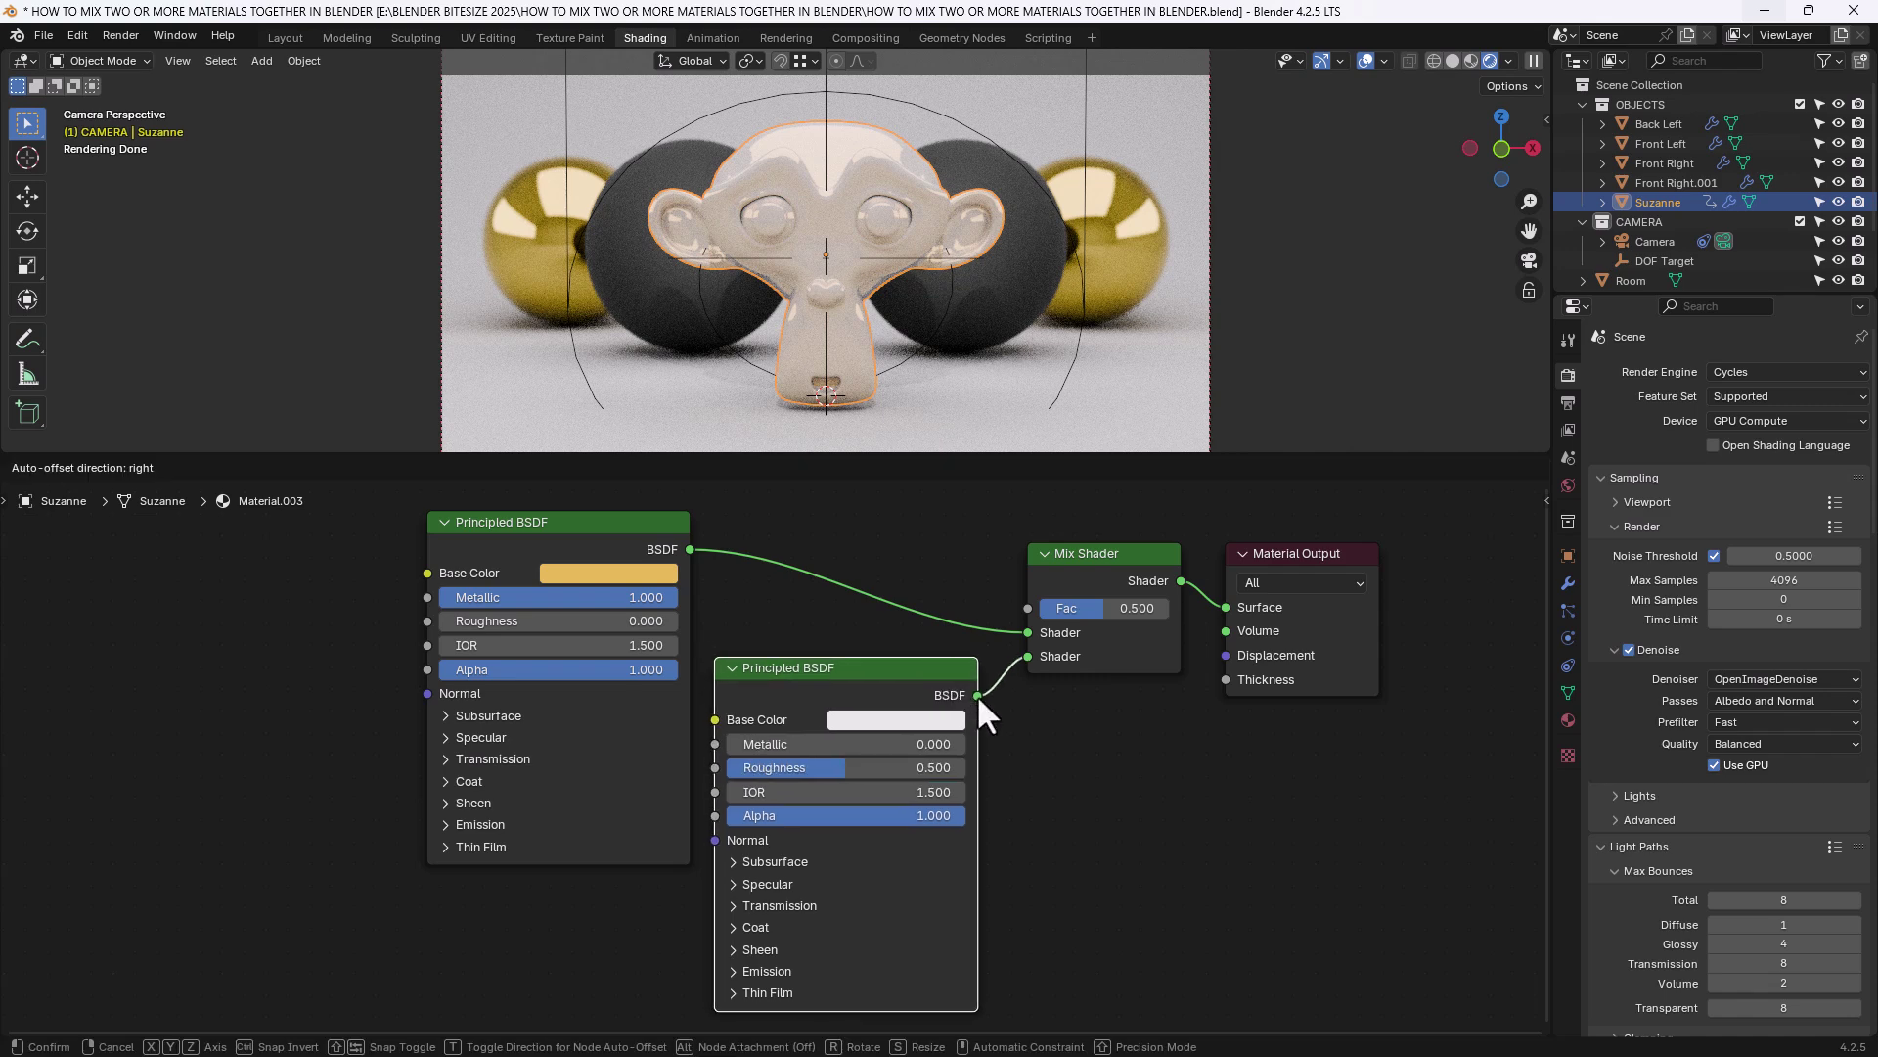
click(980, 696)
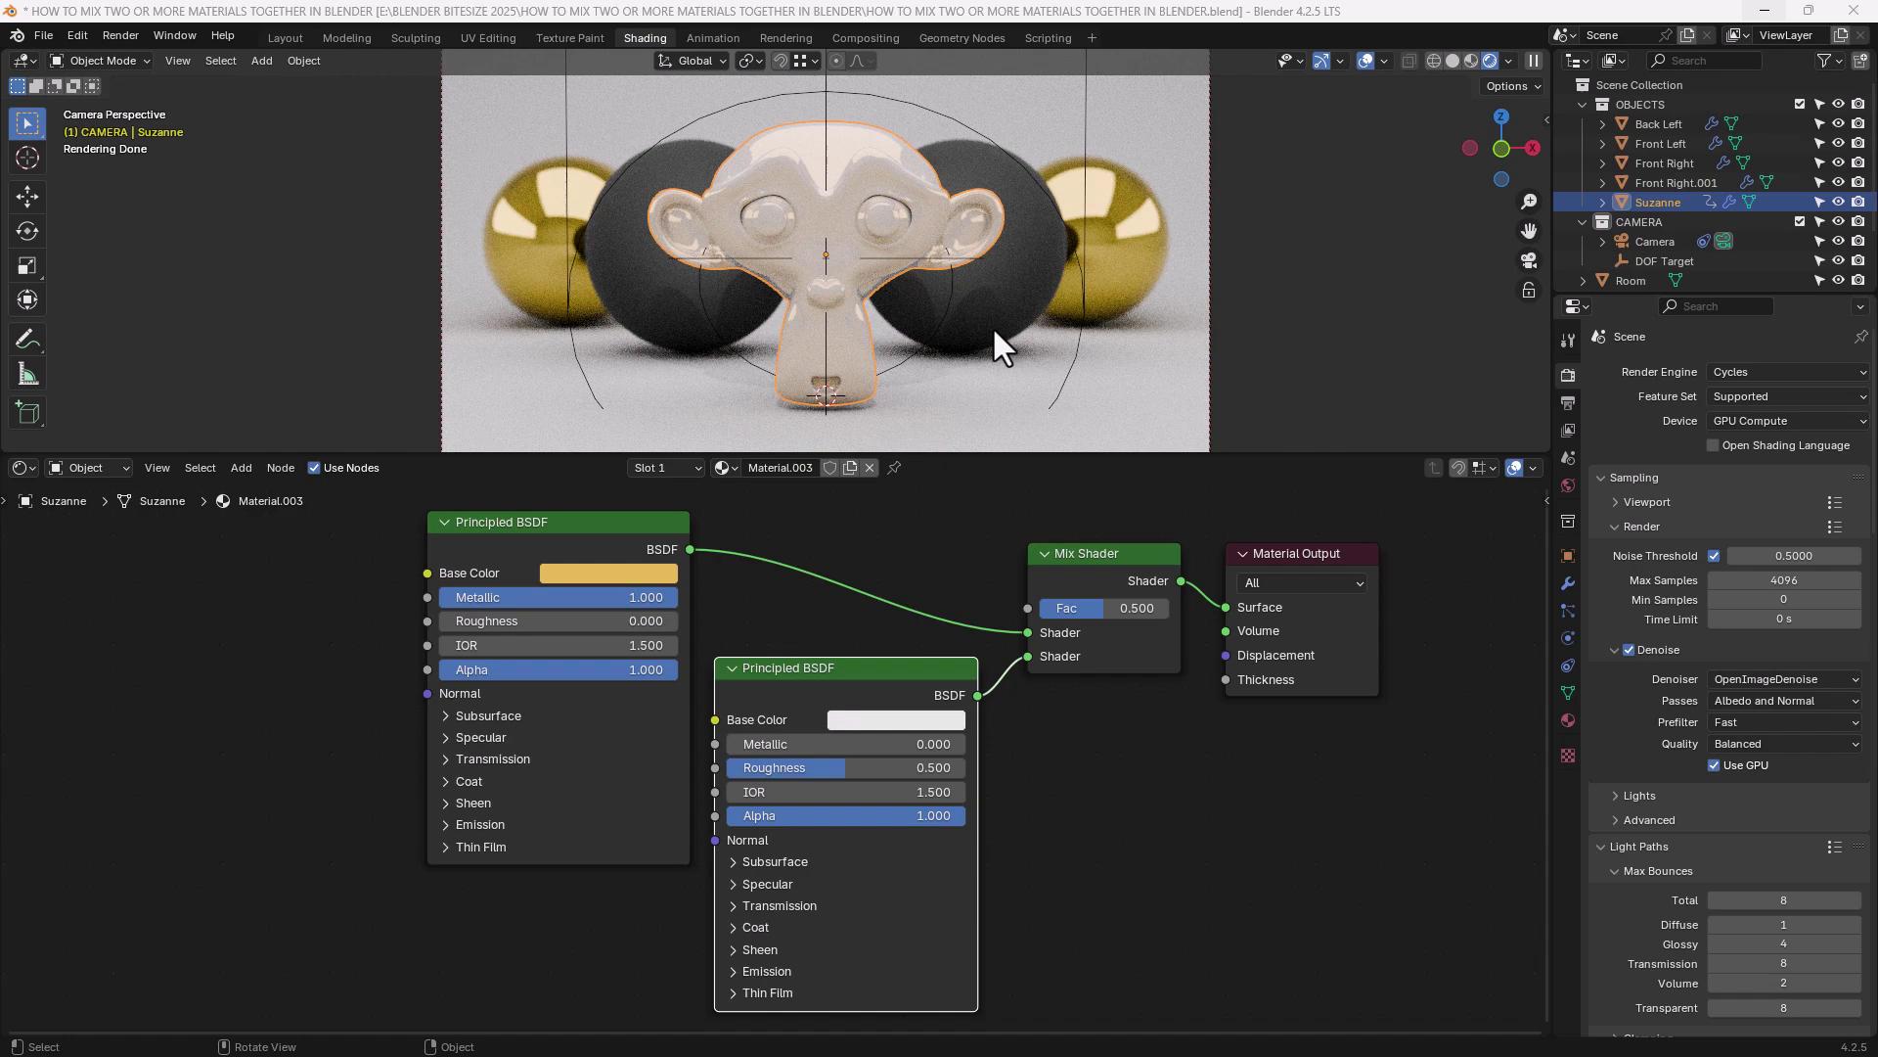
Set the lower Principled BSDF's Base Color to dark grey with value 0.125.
click(902, 720)
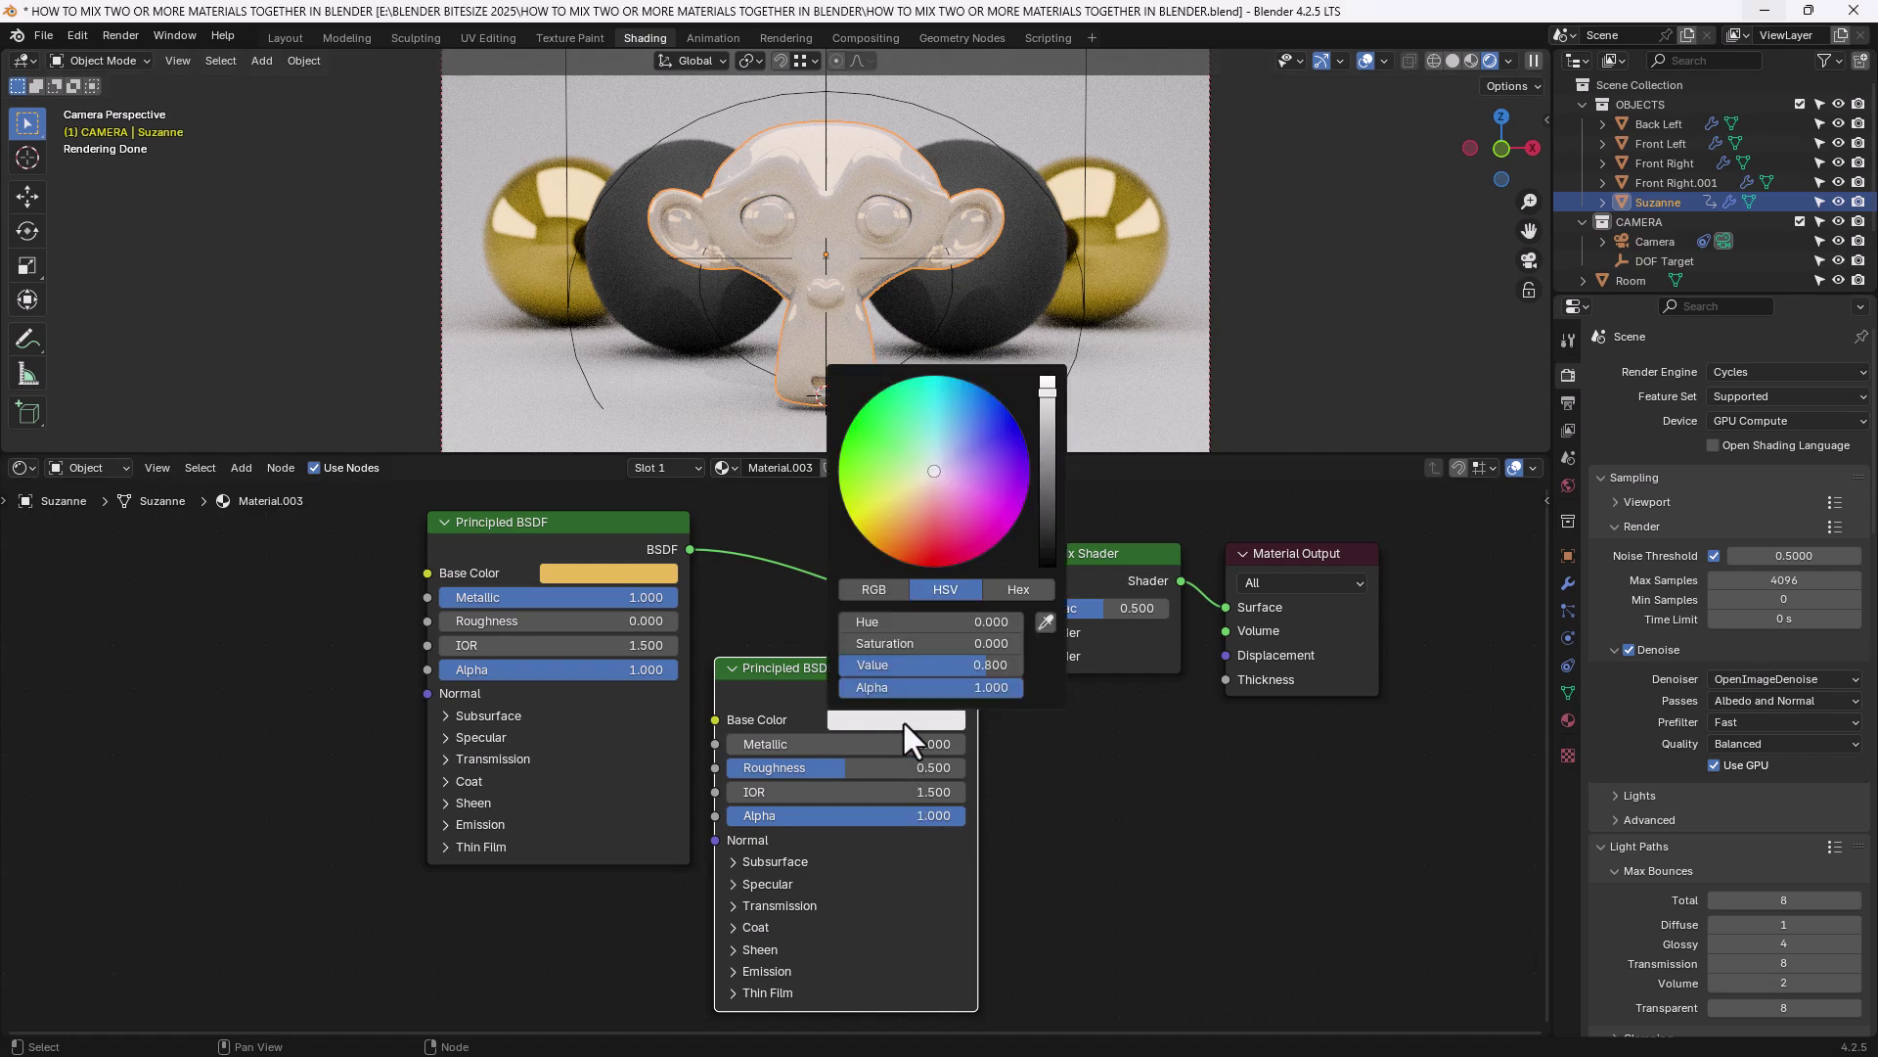
mouse_move(904, 667)
mouse_down()
mouse_move(772, 667)
mouse_move(914, 684)
mouse_up()
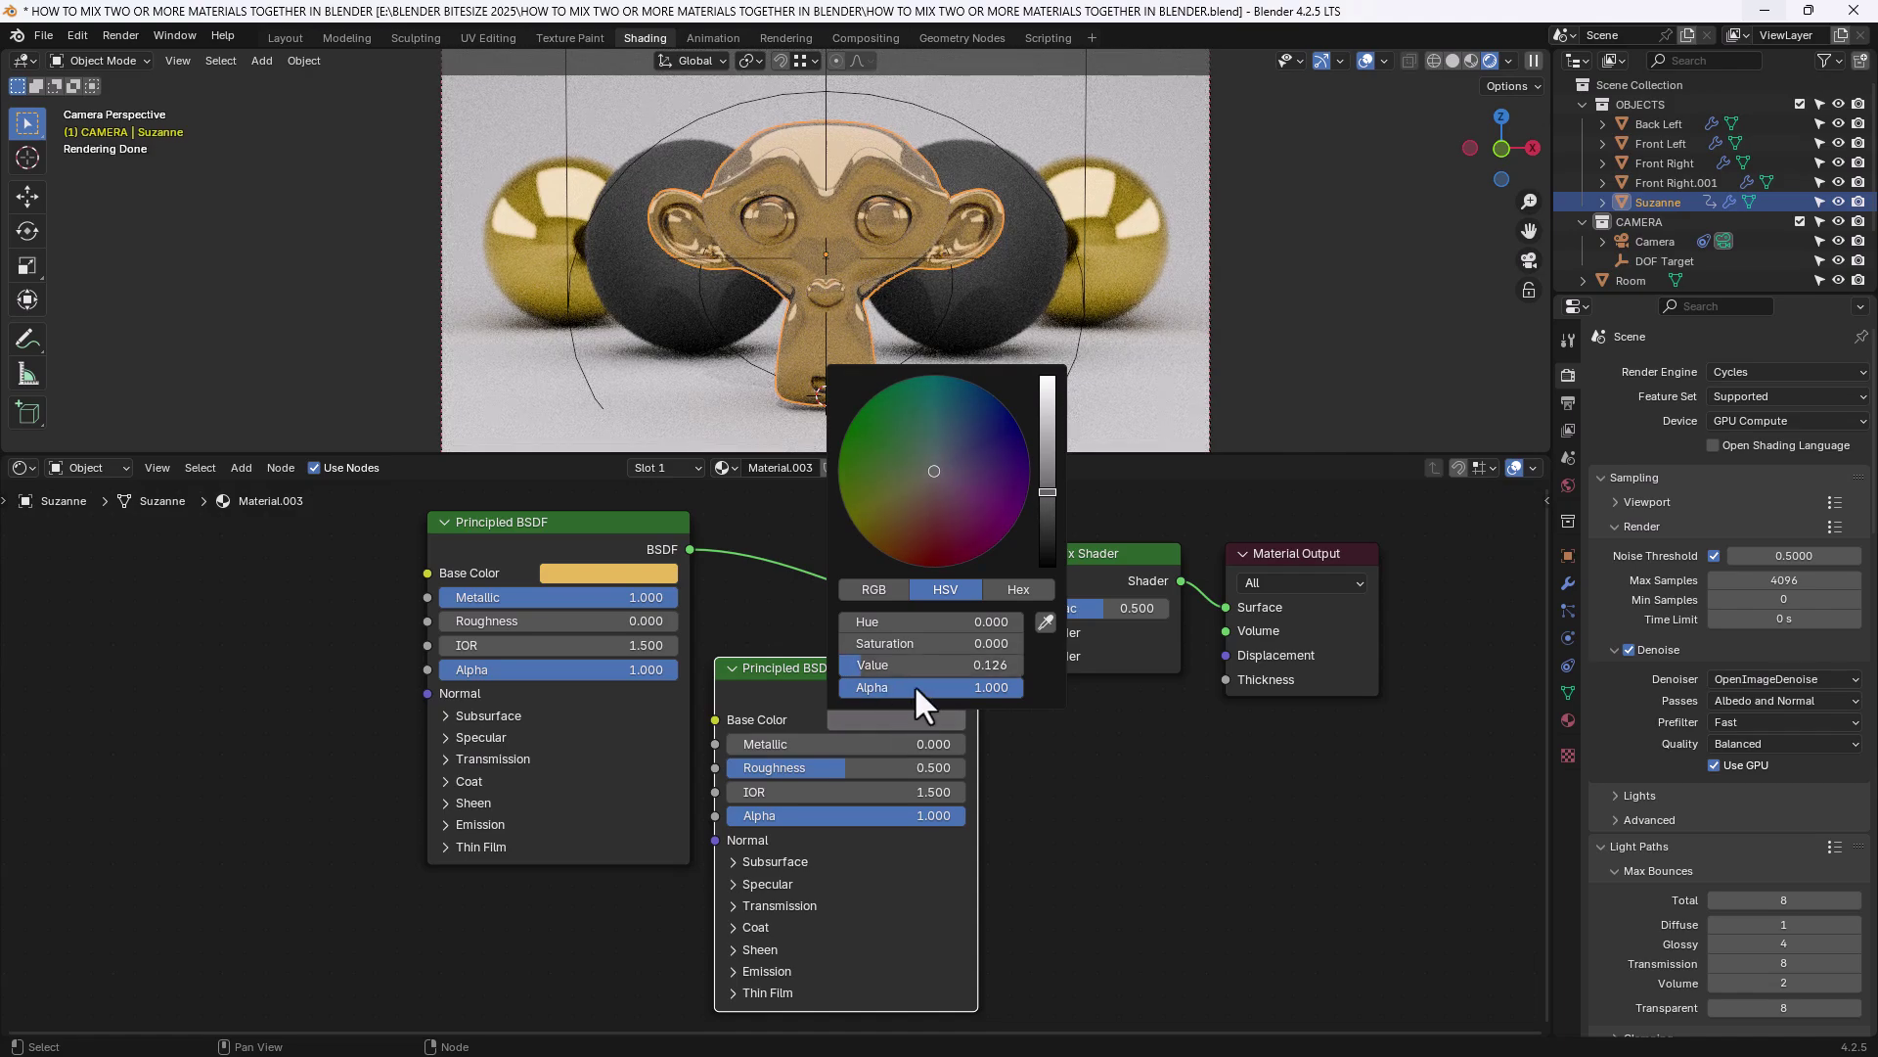
click(937, 665)
key(BackSpace)
text(.125)
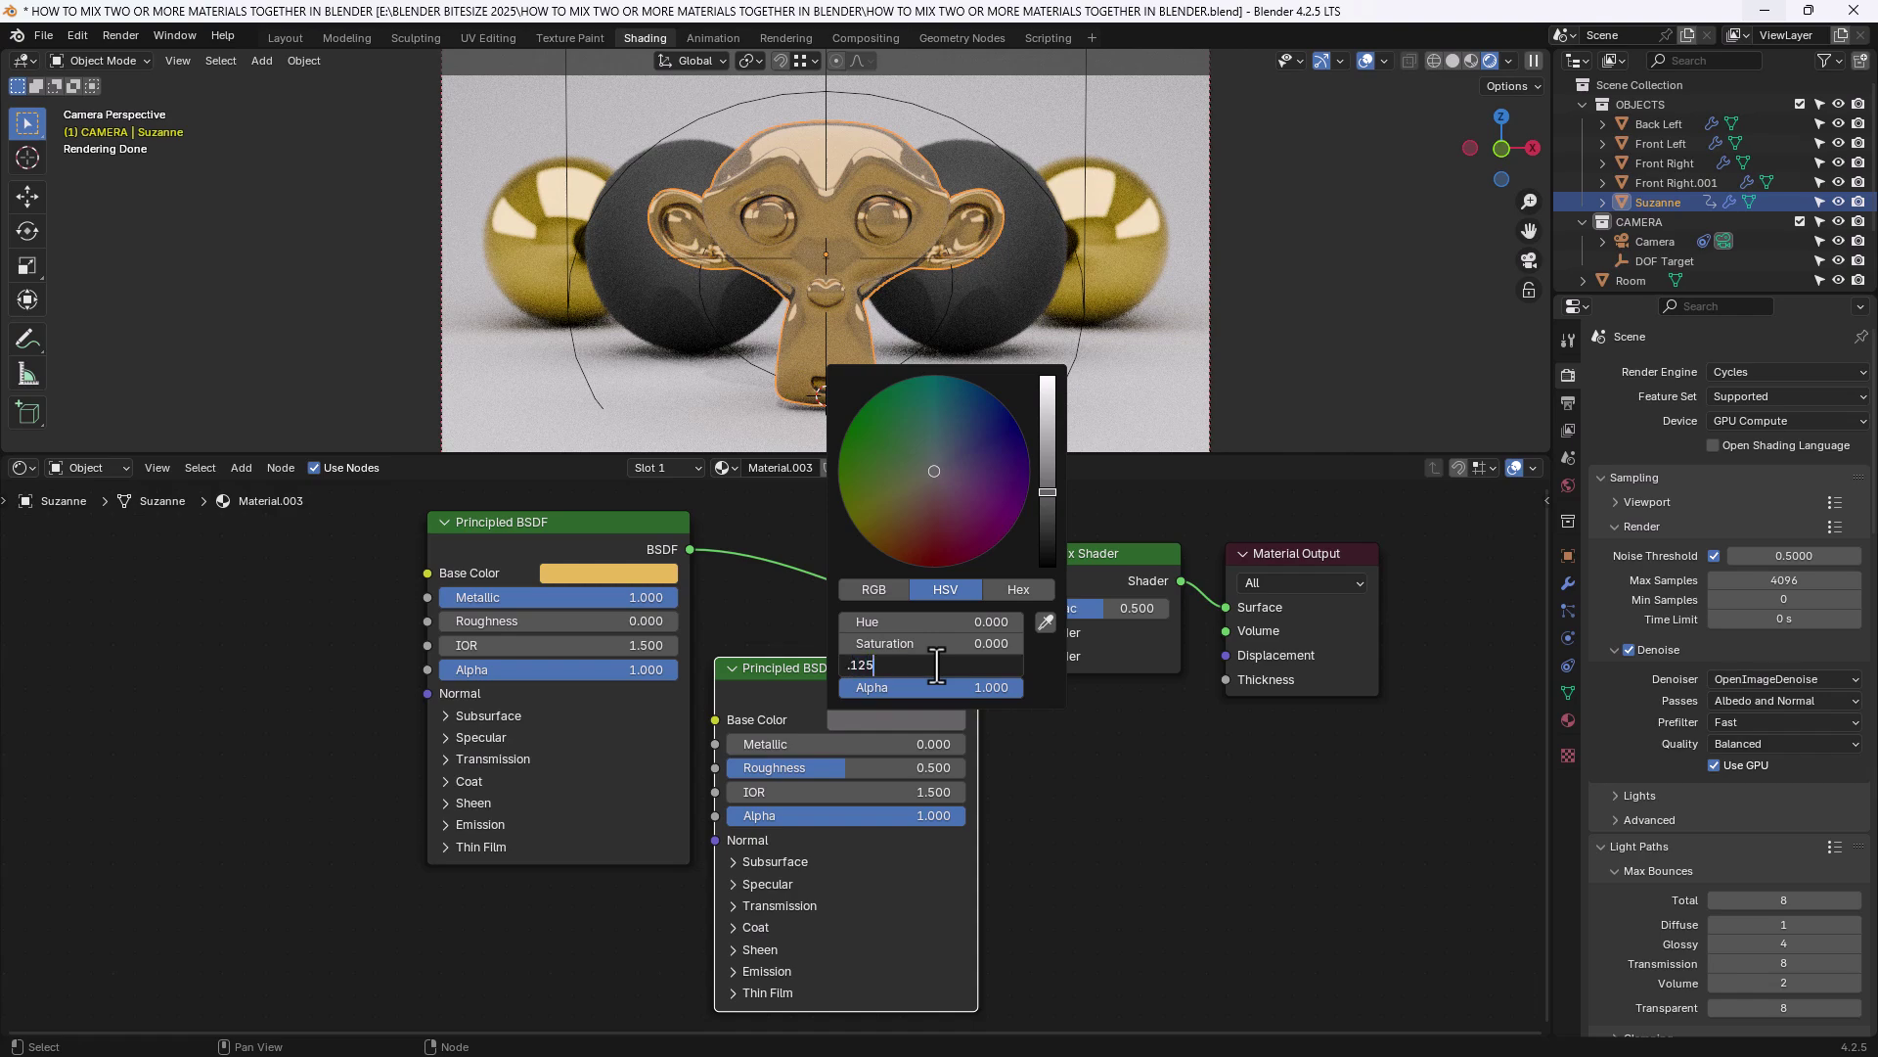
key(Return)
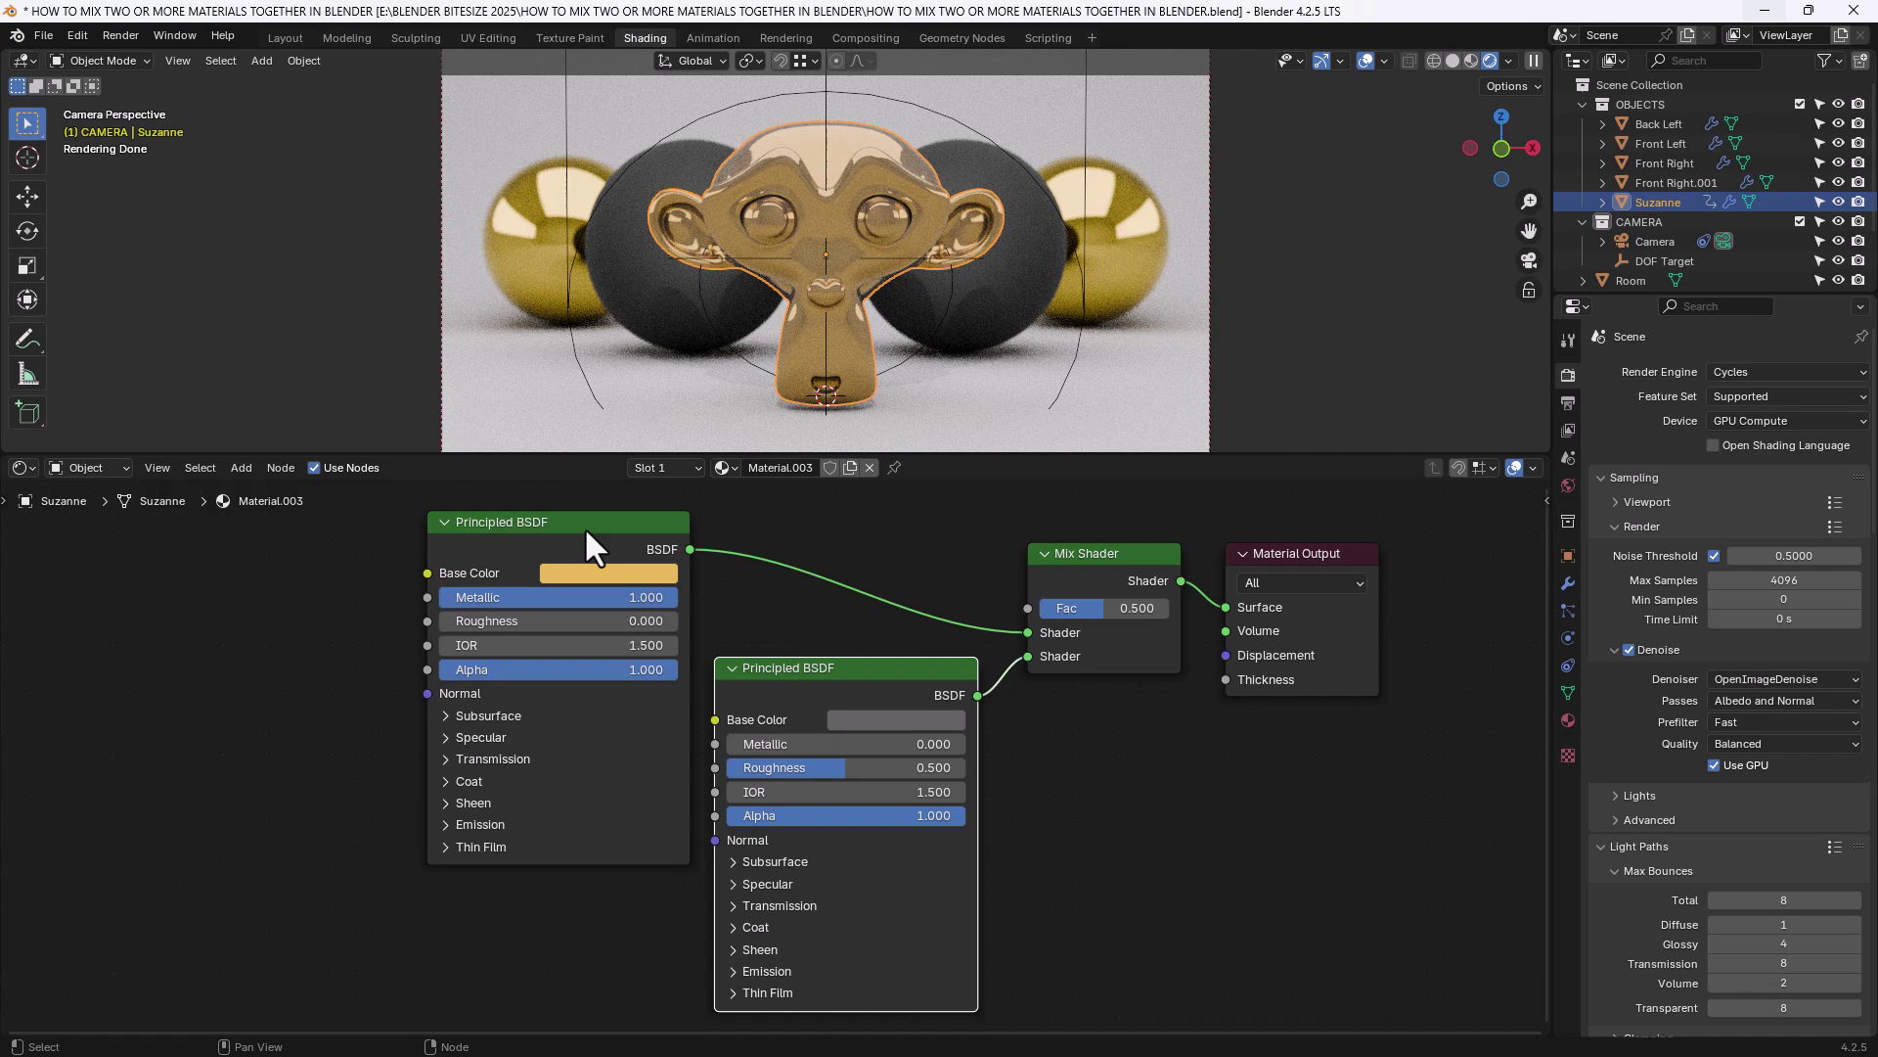
Raise the lower BSDF's Roughness to 1.000 and spread both Principled BSDF nodes apart.
drag(584, 526, 708, 642)
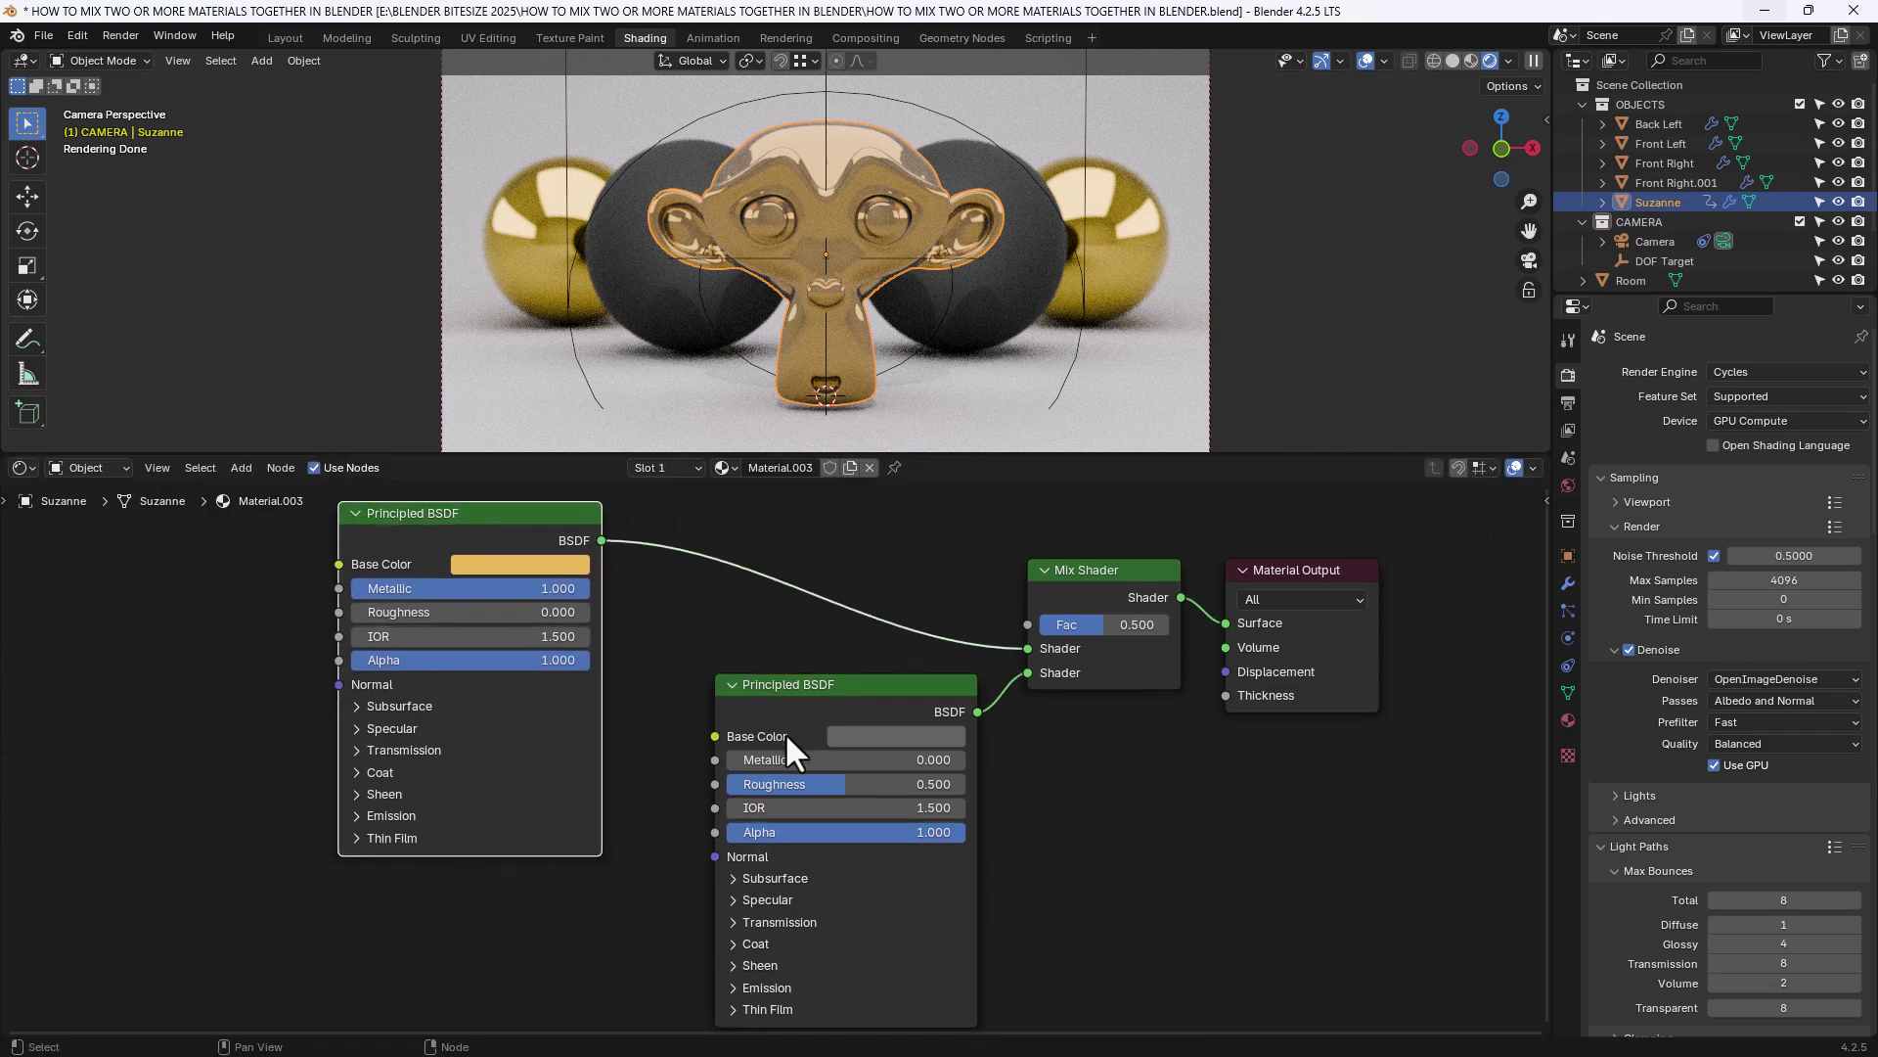
drag(788, 784, 910, 784)
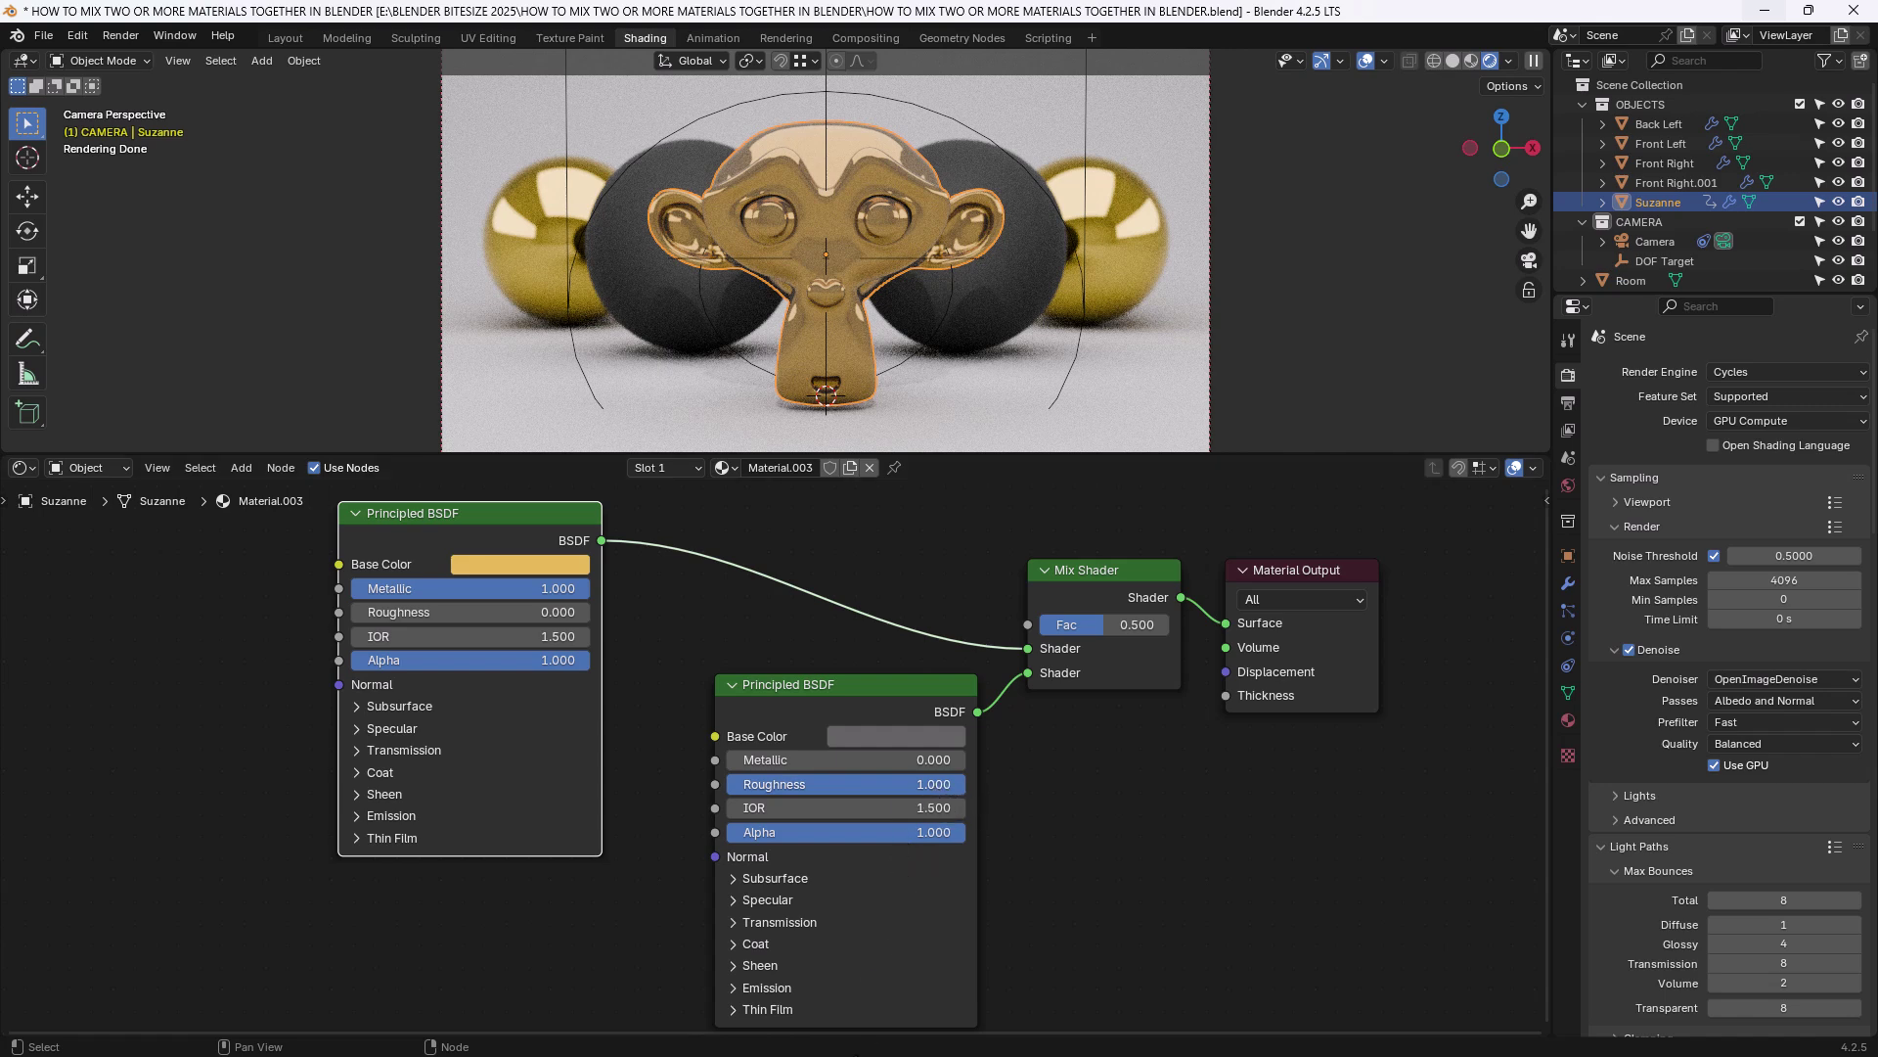
middle_drag(994, 923, 1042, 881)
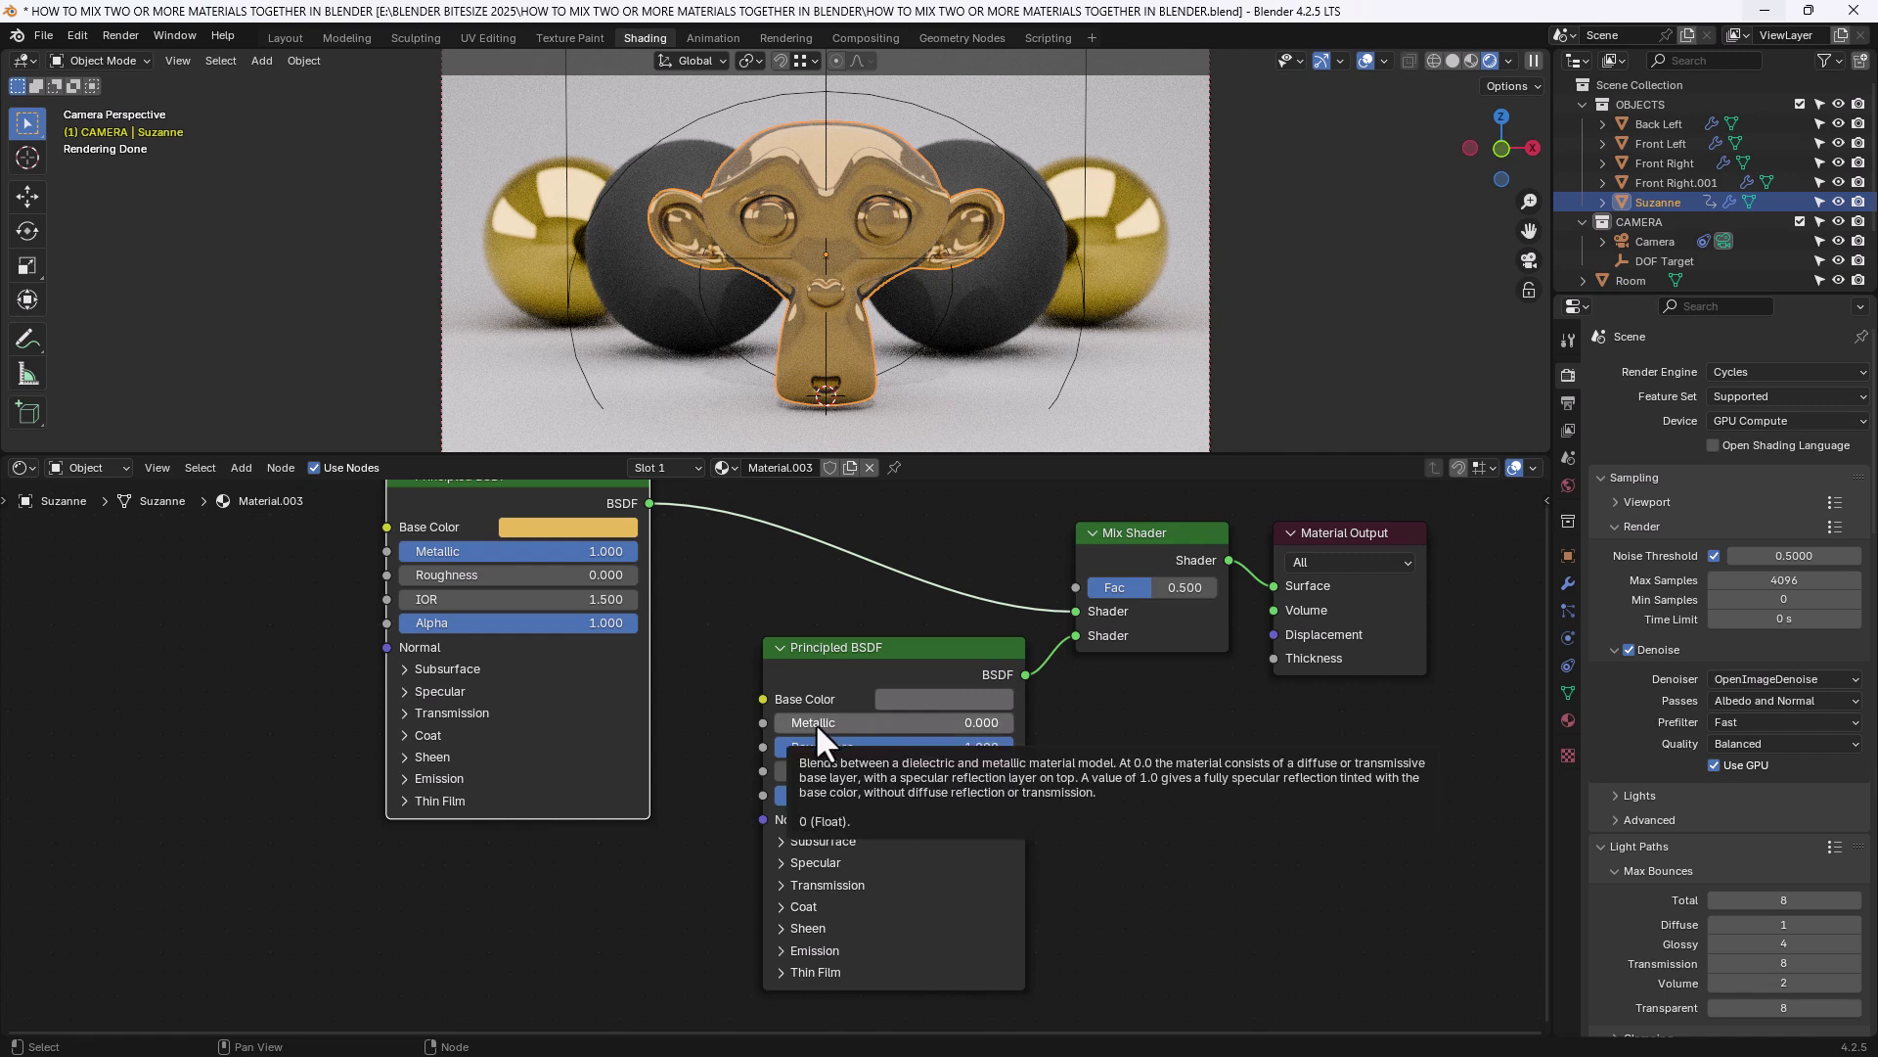
drag(826, 691, 763, 818)
scroll(812, 718, down, 2)
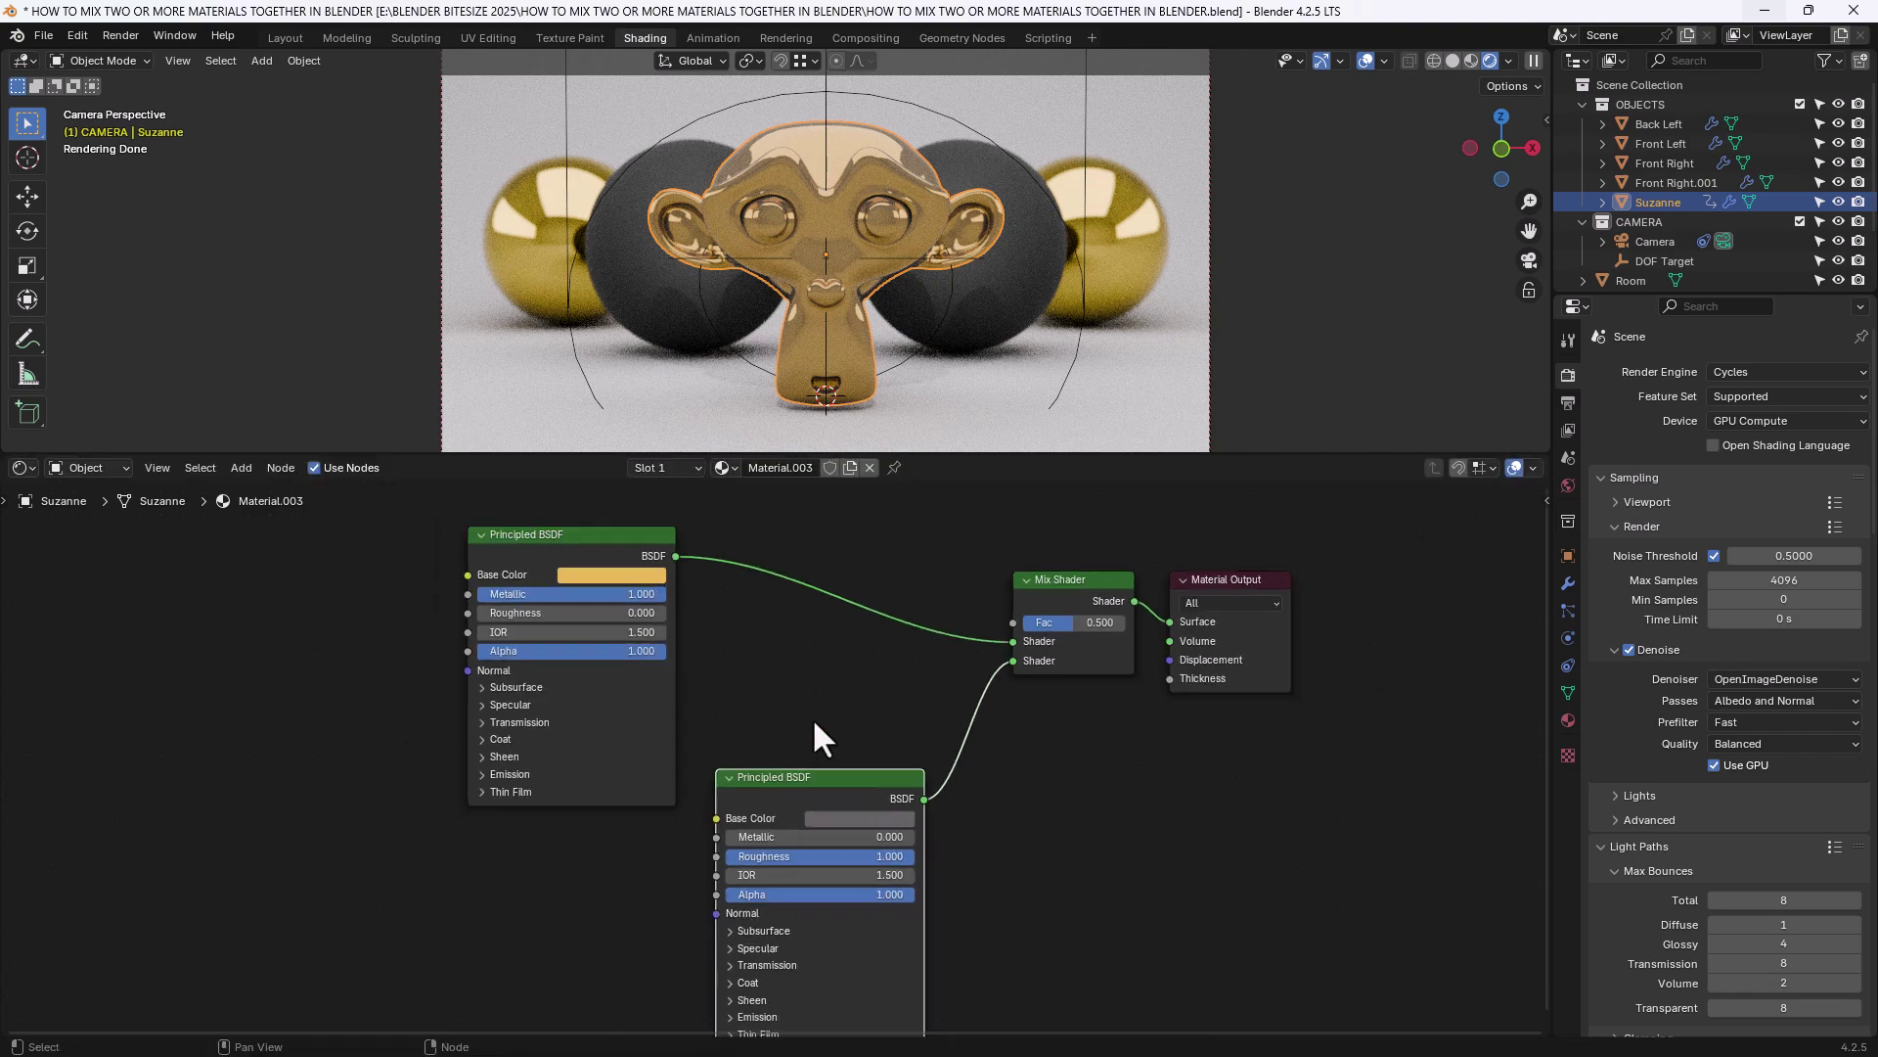
middle_drag(812, 718, 894, 756)
scroll(919, 696, up, 1)
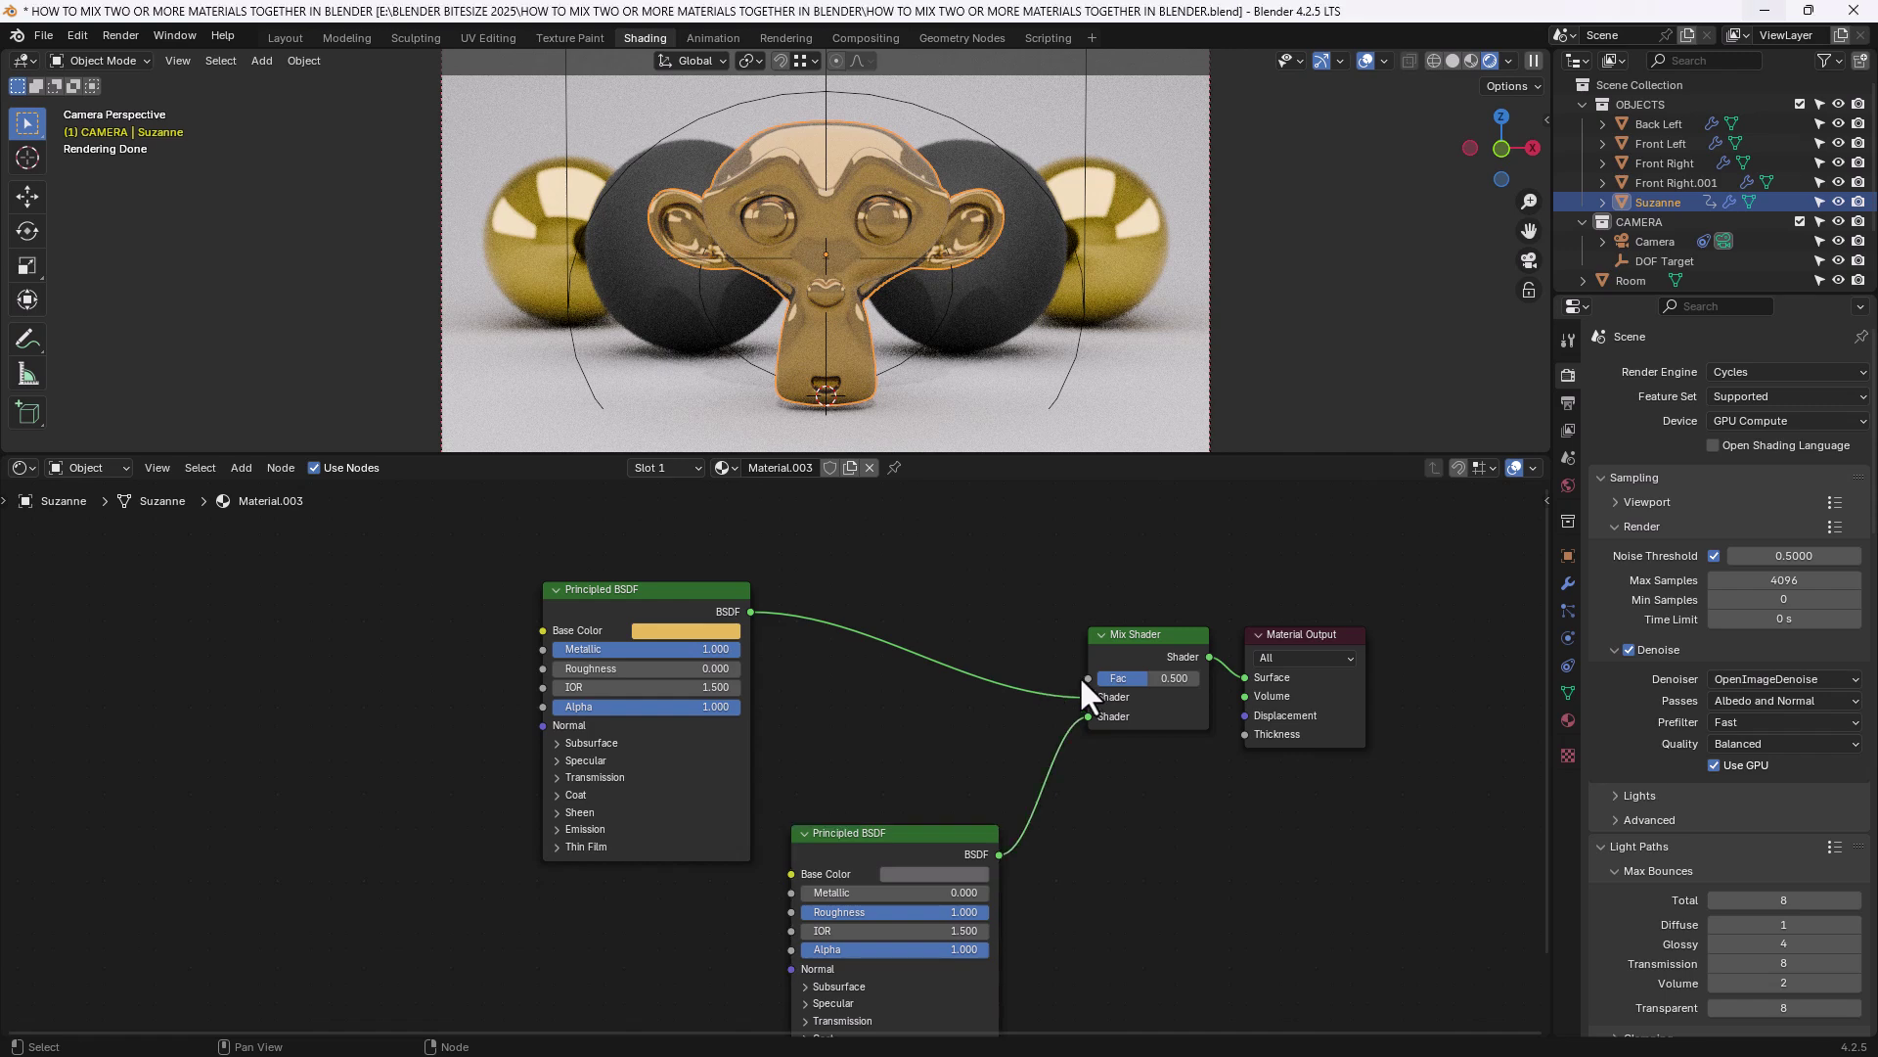
Add a Noise Texture (Scale 5, Detail 2, Roughness 0.5) whose Fac drives the Mix Shader's Fac.
drag(1086, 678, 926, 520)
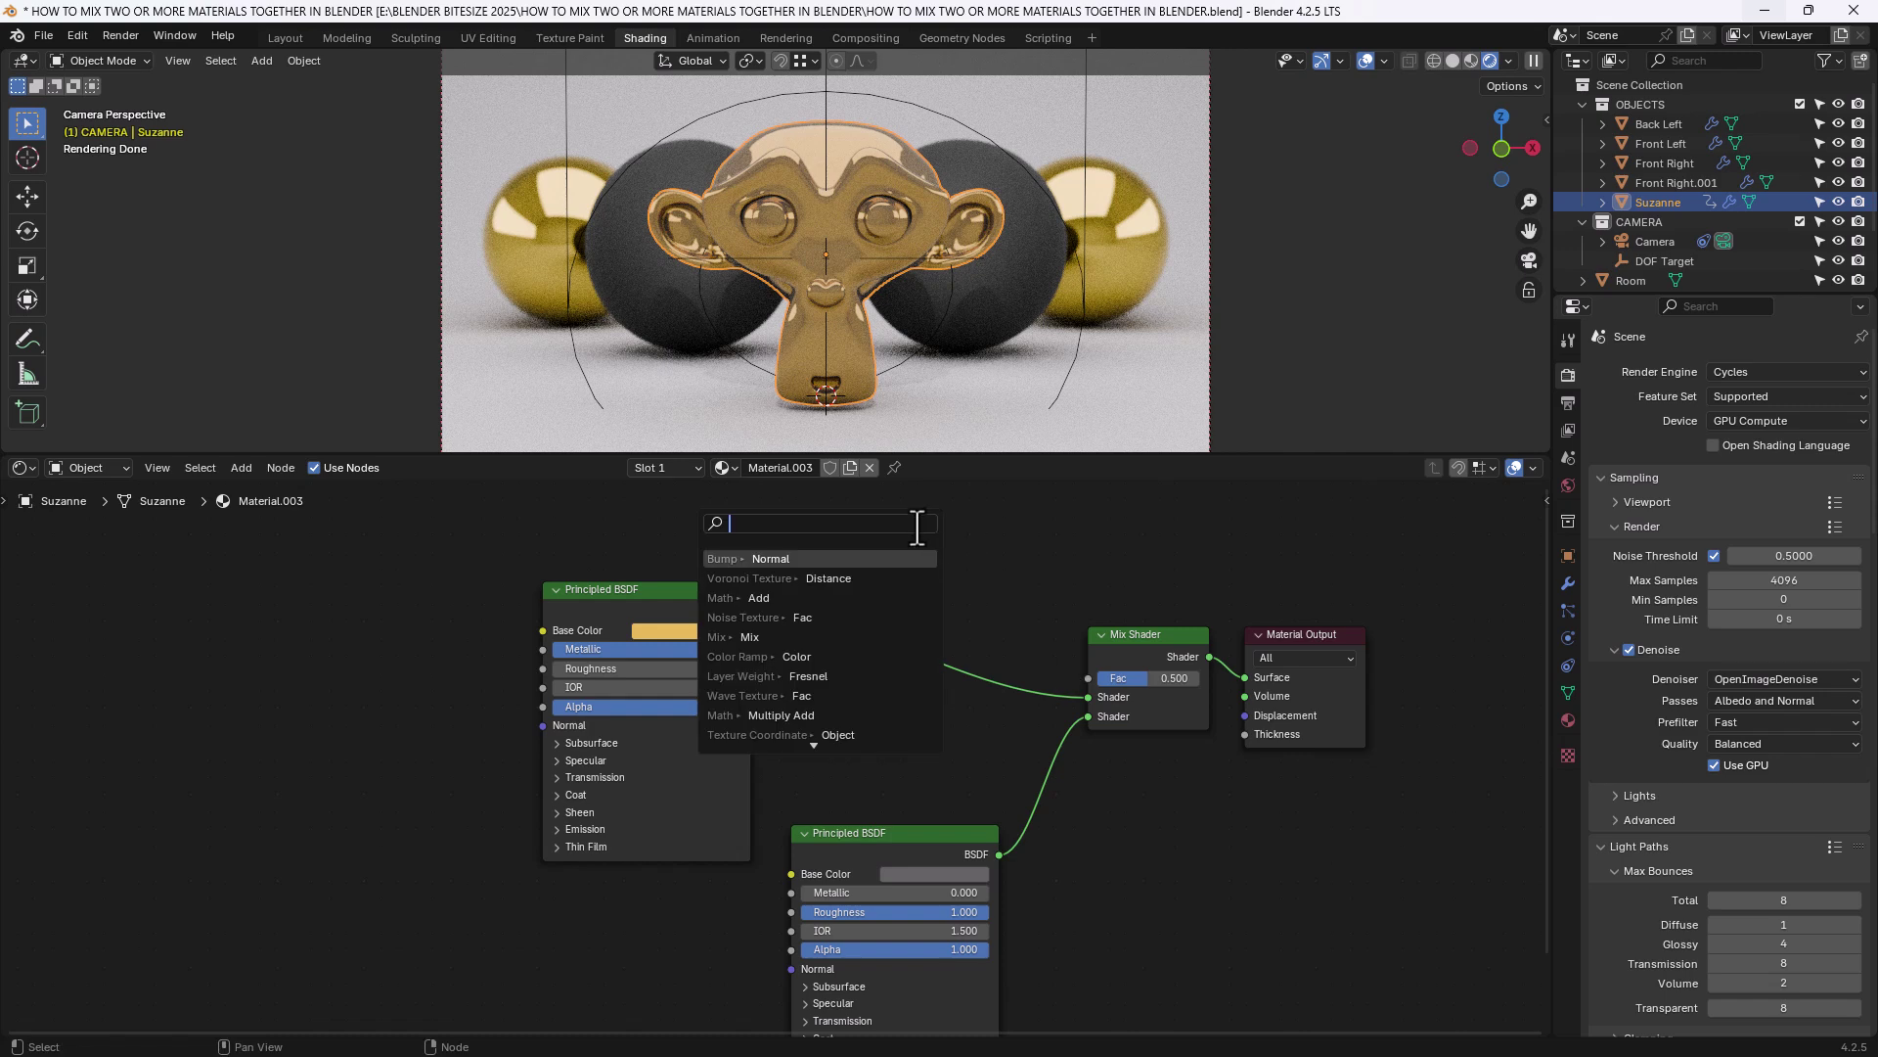
text(noise)
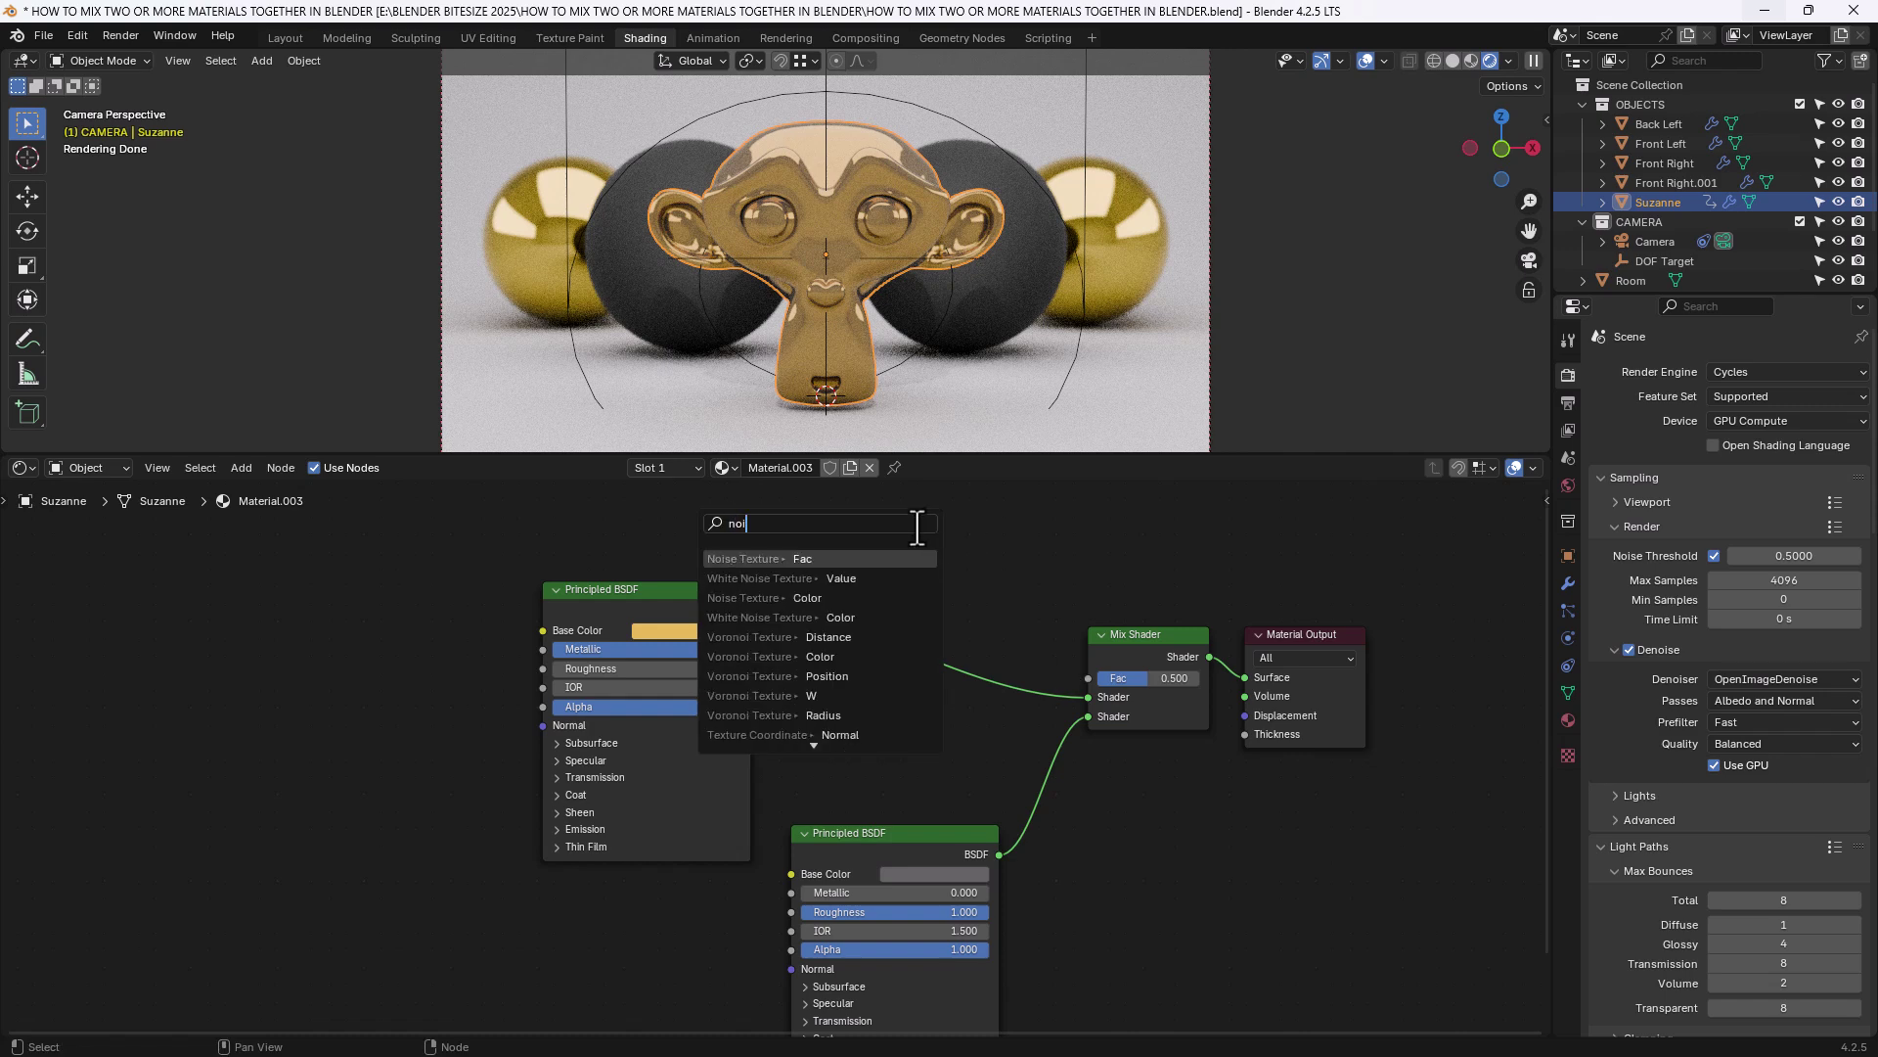
key(Return)
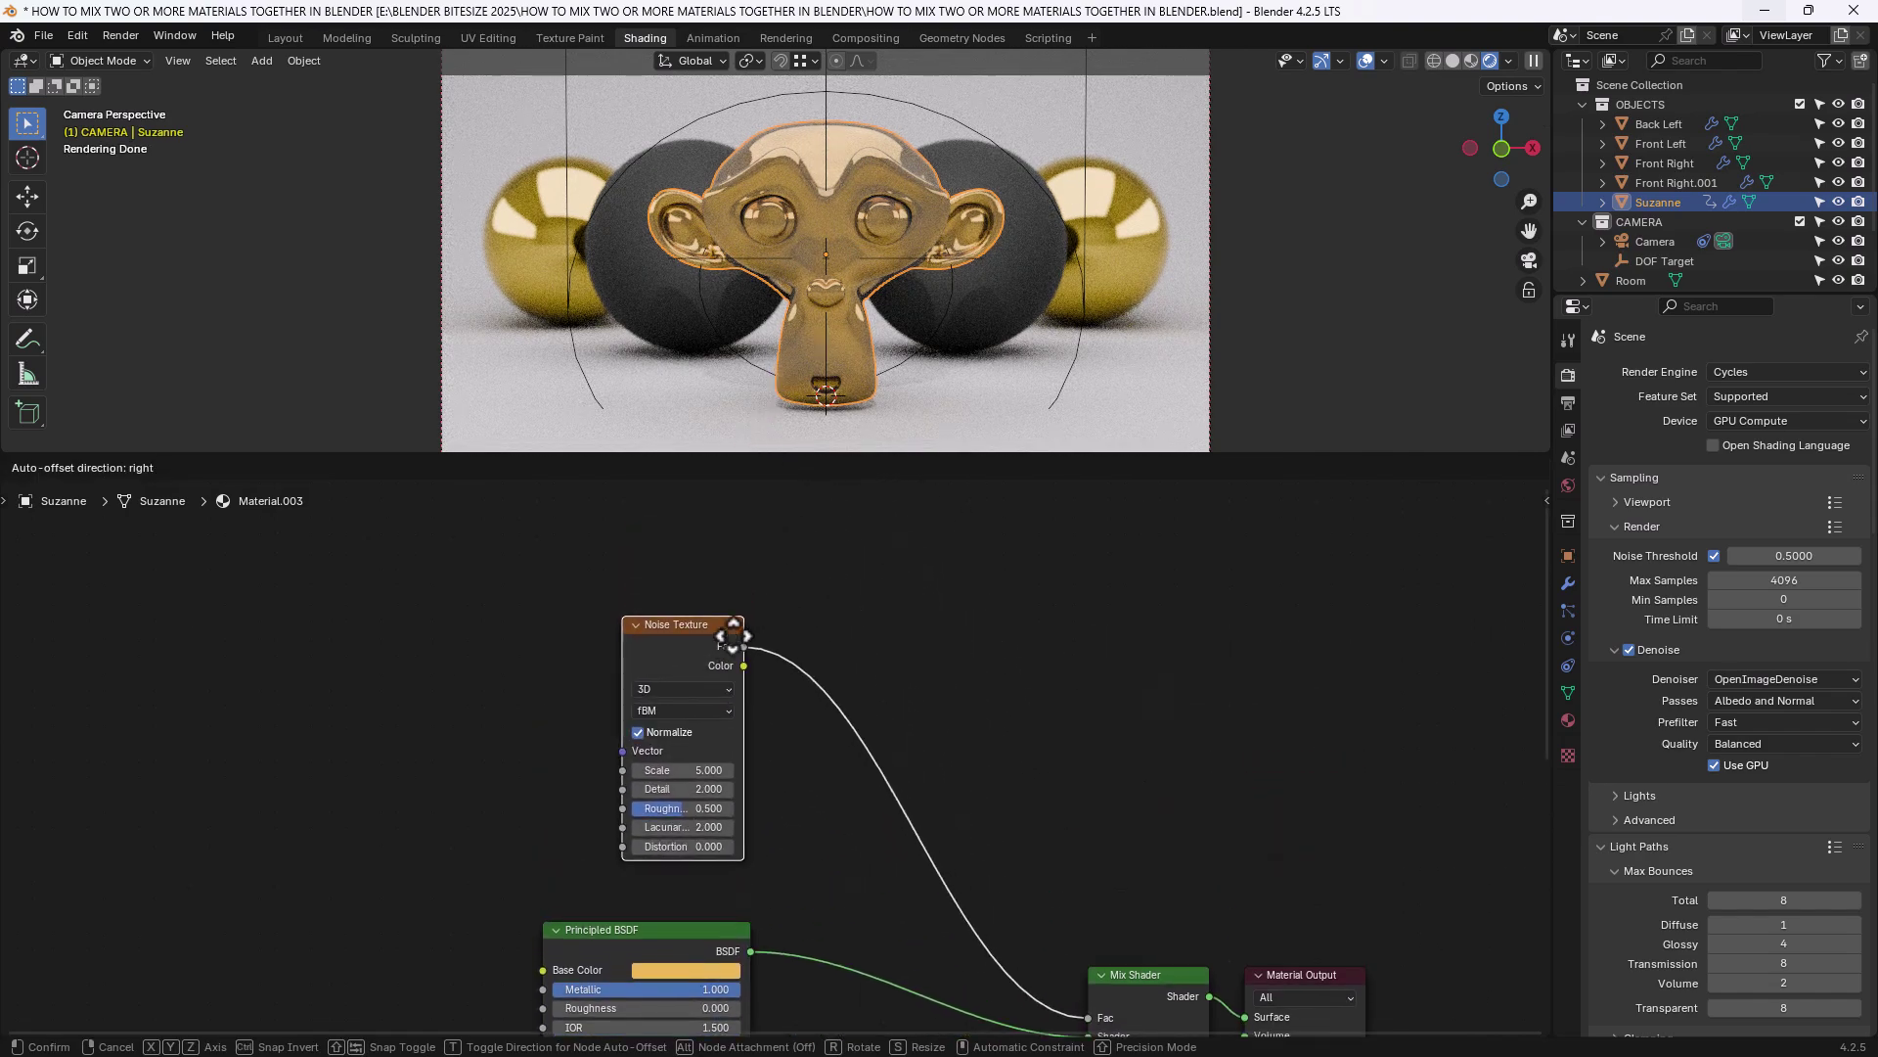
click(742, 675)
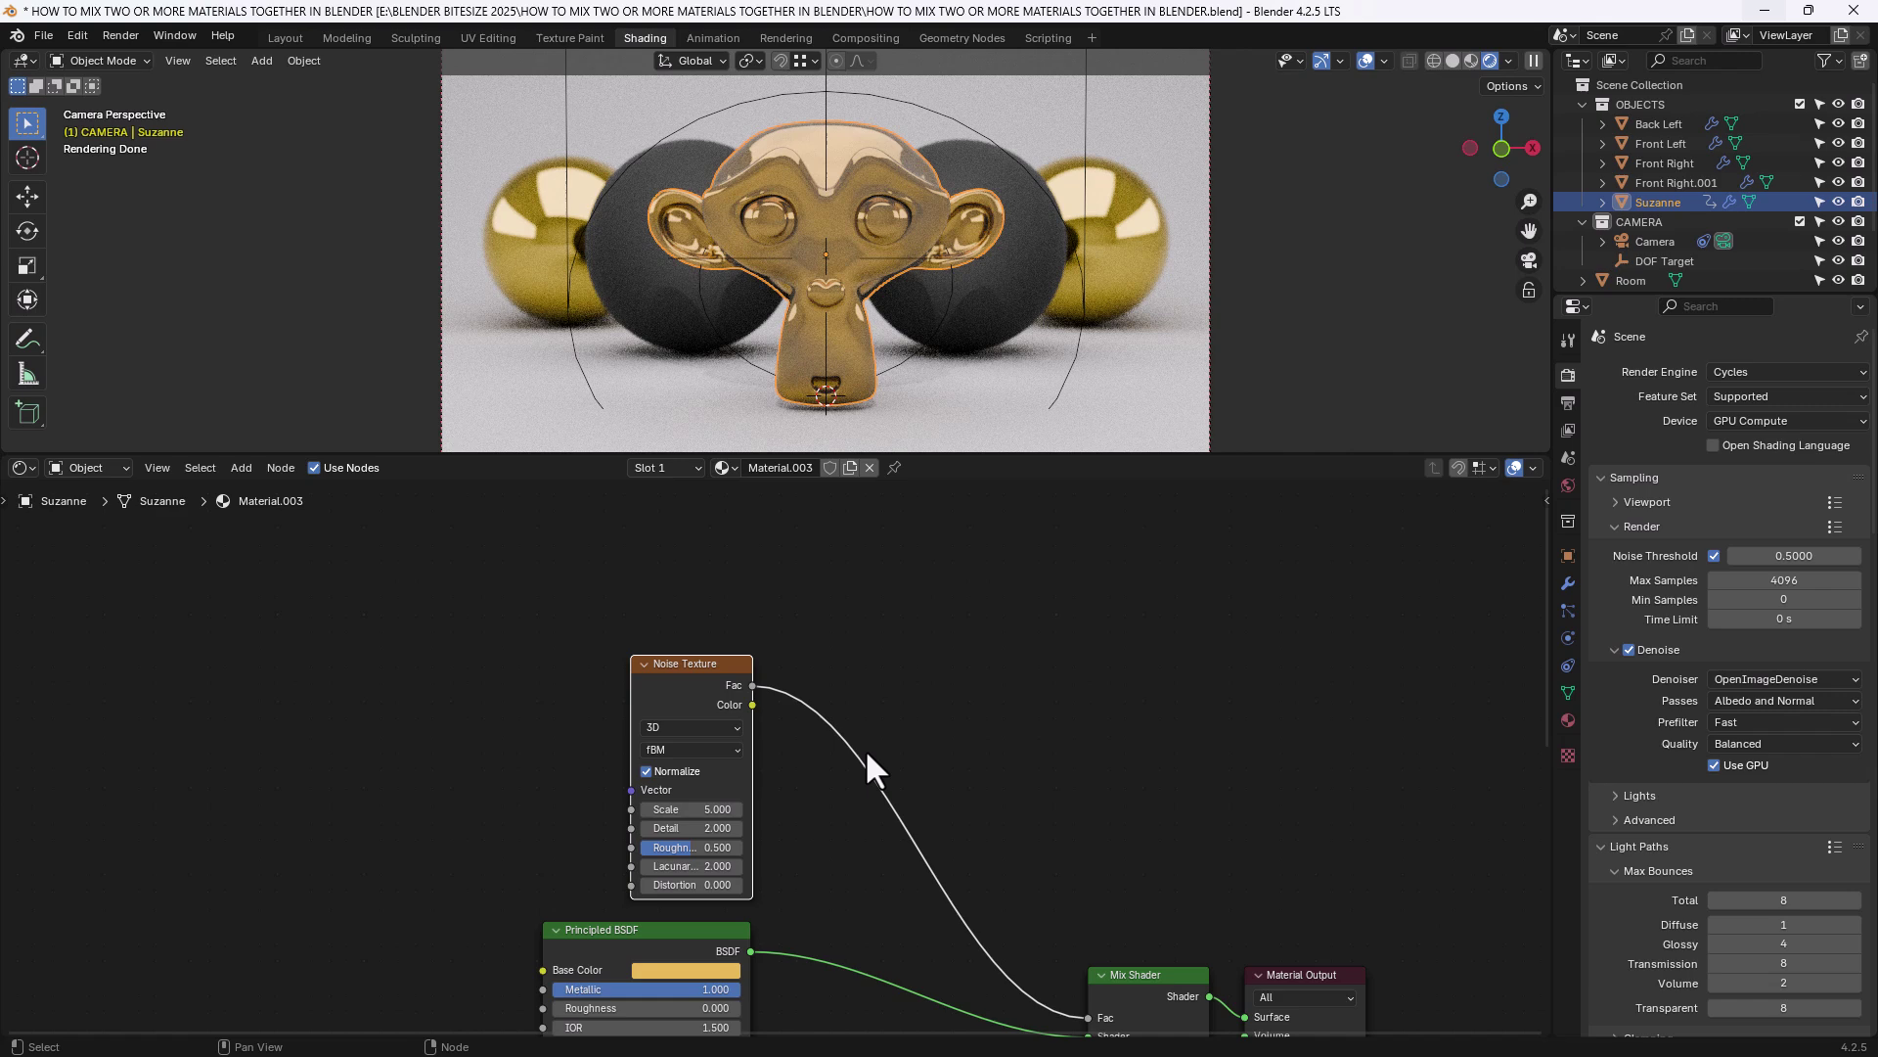
middle_drag(864, 748, 847, 649)
scroll(843, 632, up, 1)
scroll(843, 632, up, 1)
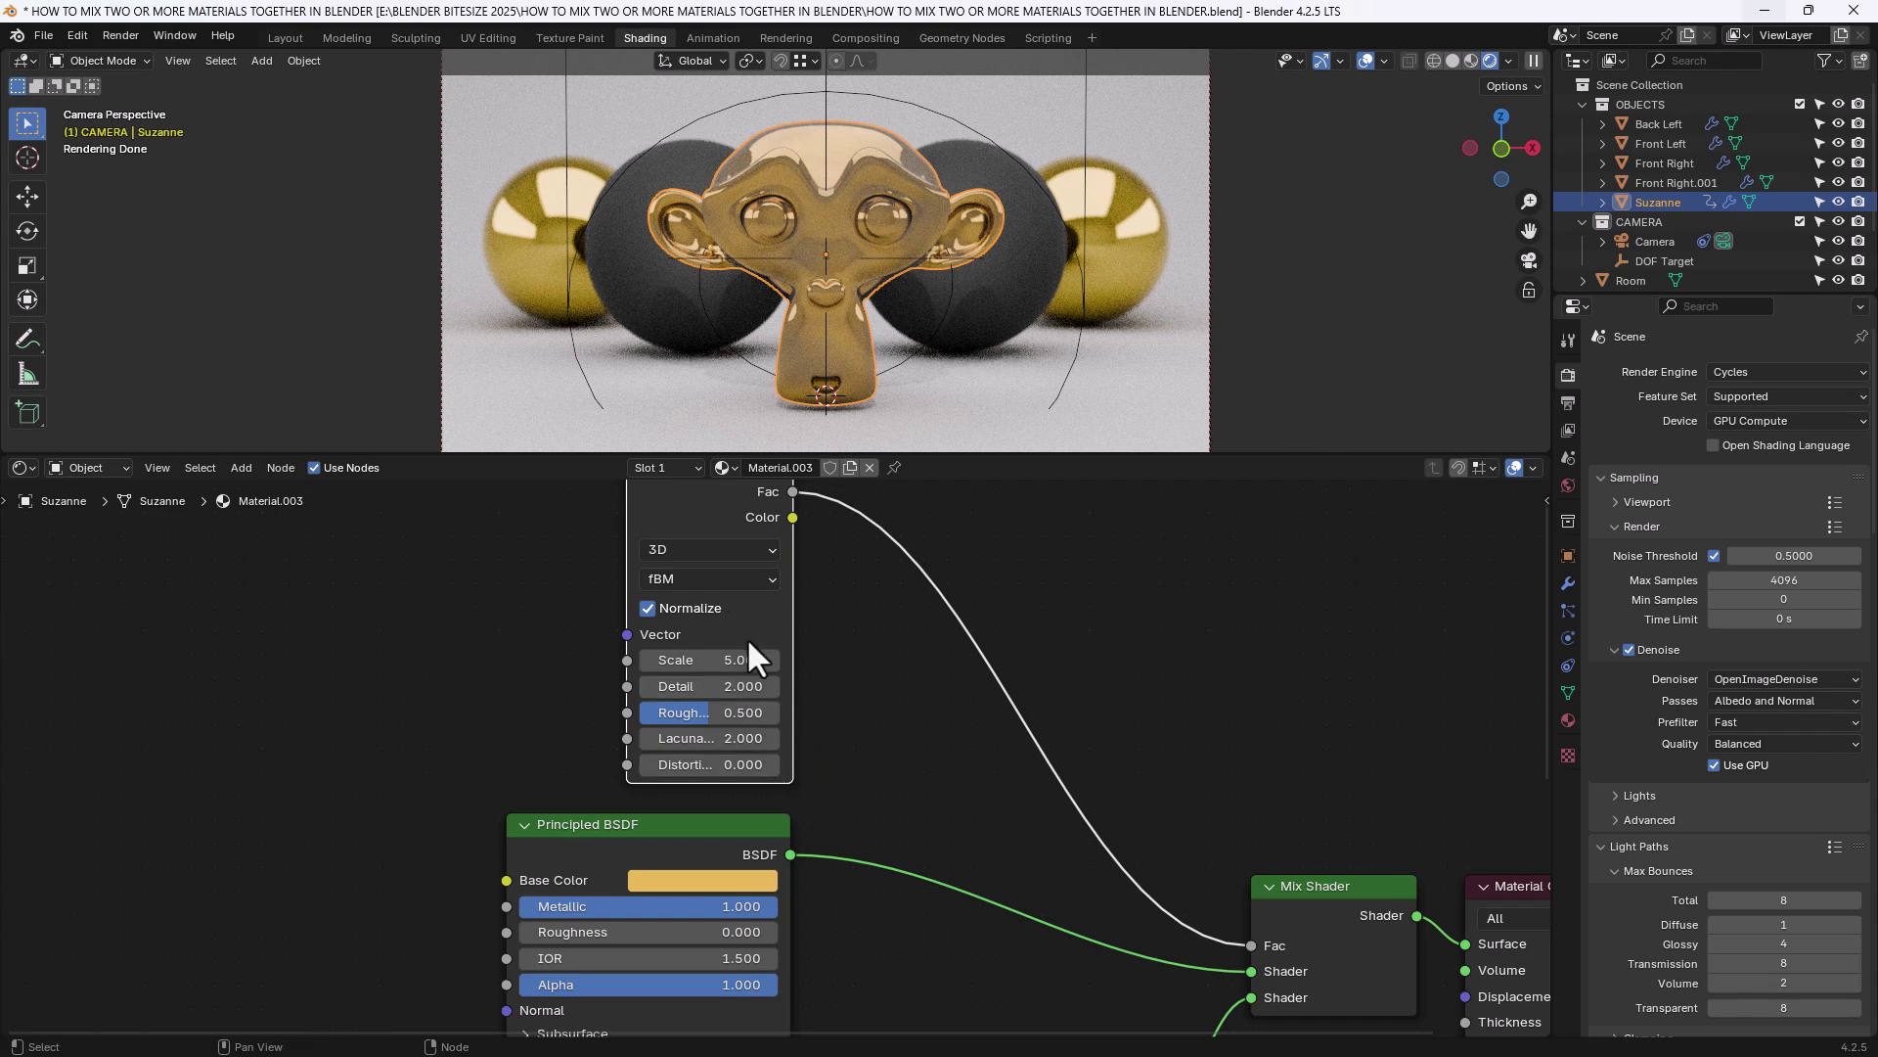
middle_drag(829, 632, 841, 695)
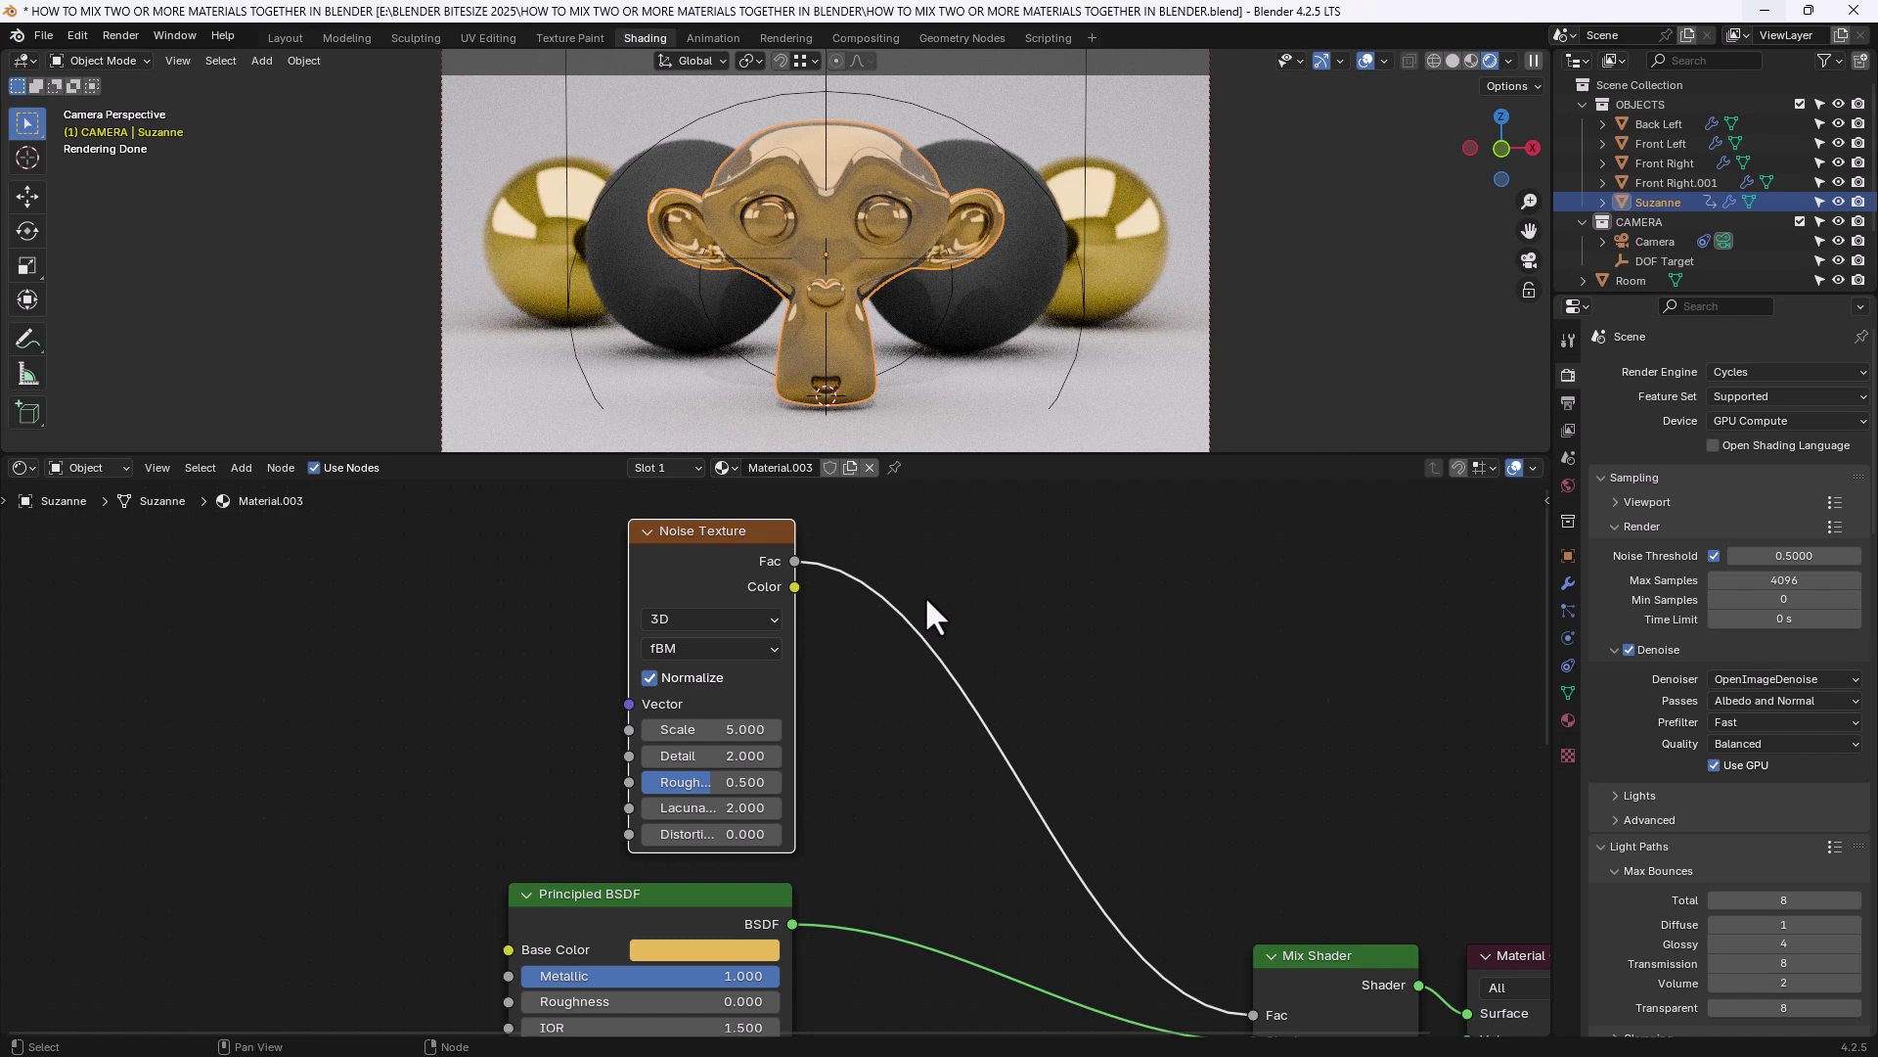
Add Texture Coordinate and Mapping nodes to the Noise Texture, using Object coordinates.
key(ctrl+t)
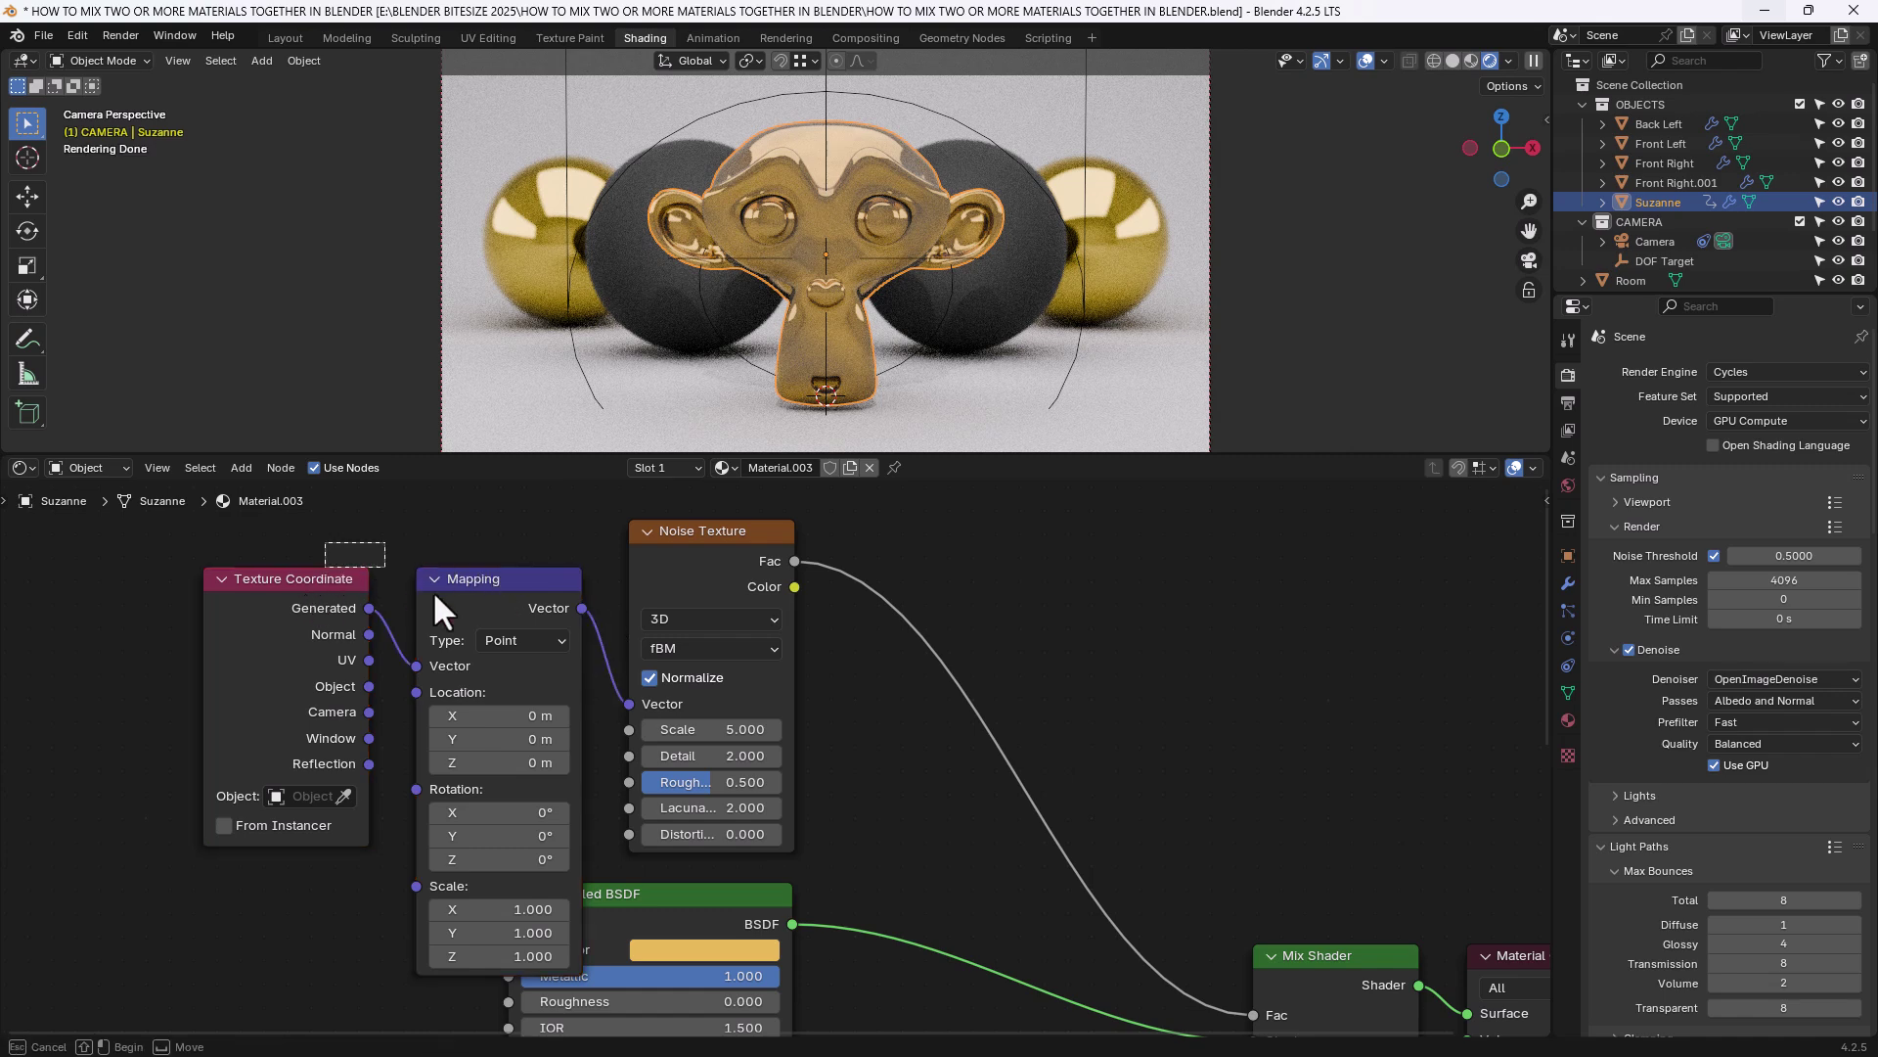
key(g)
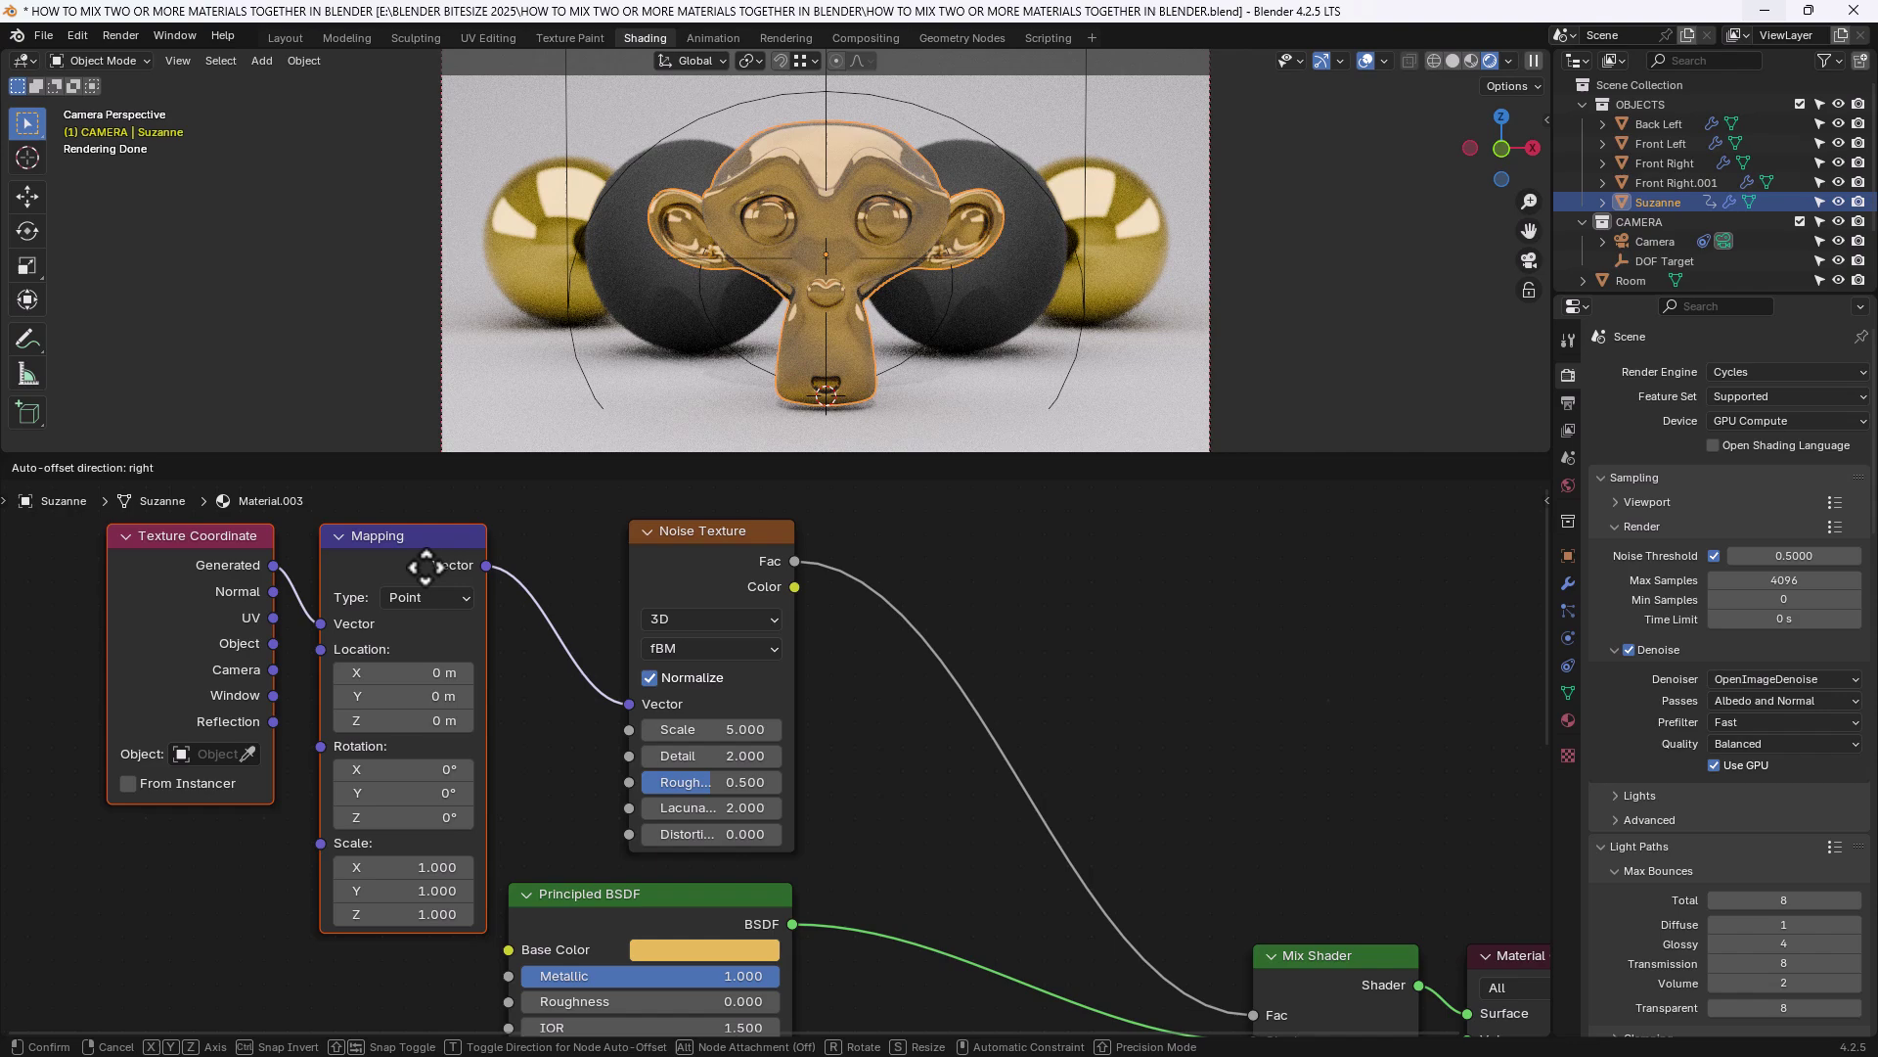
click(426, 566)
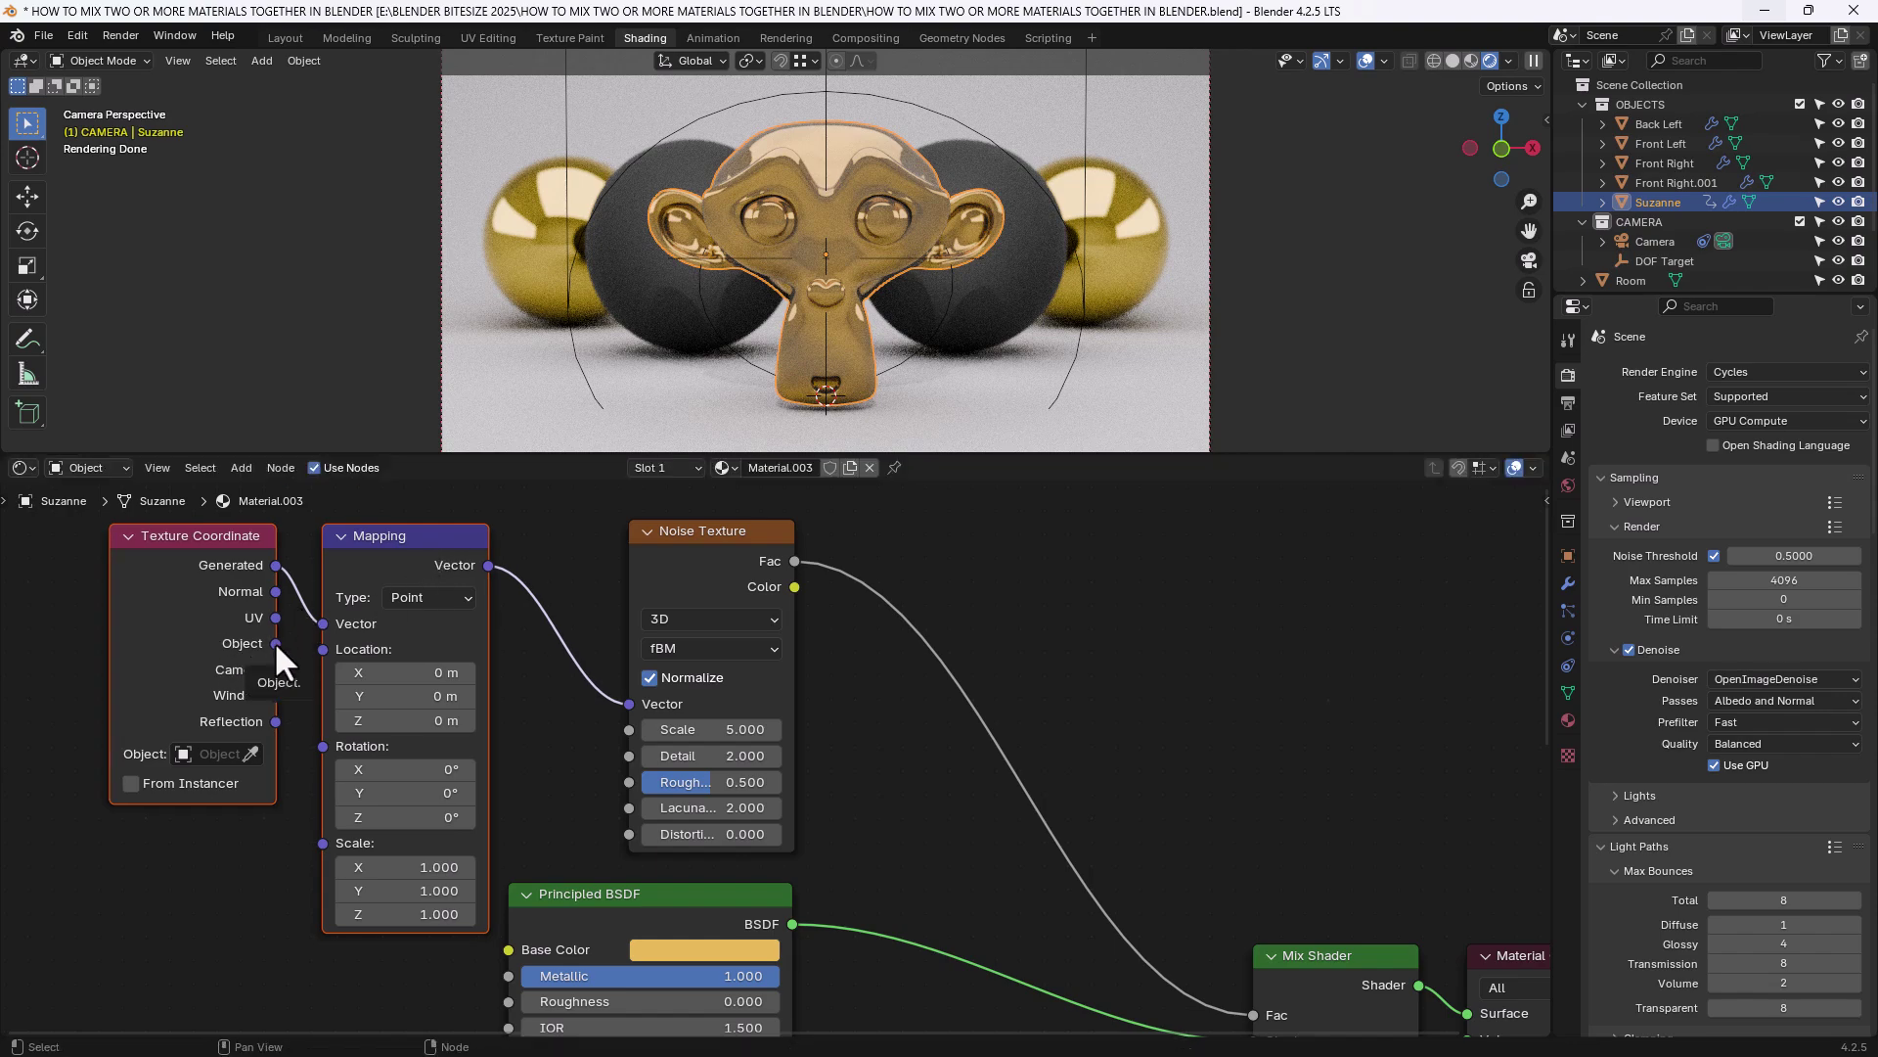
drag(275, 642, 312, 625)
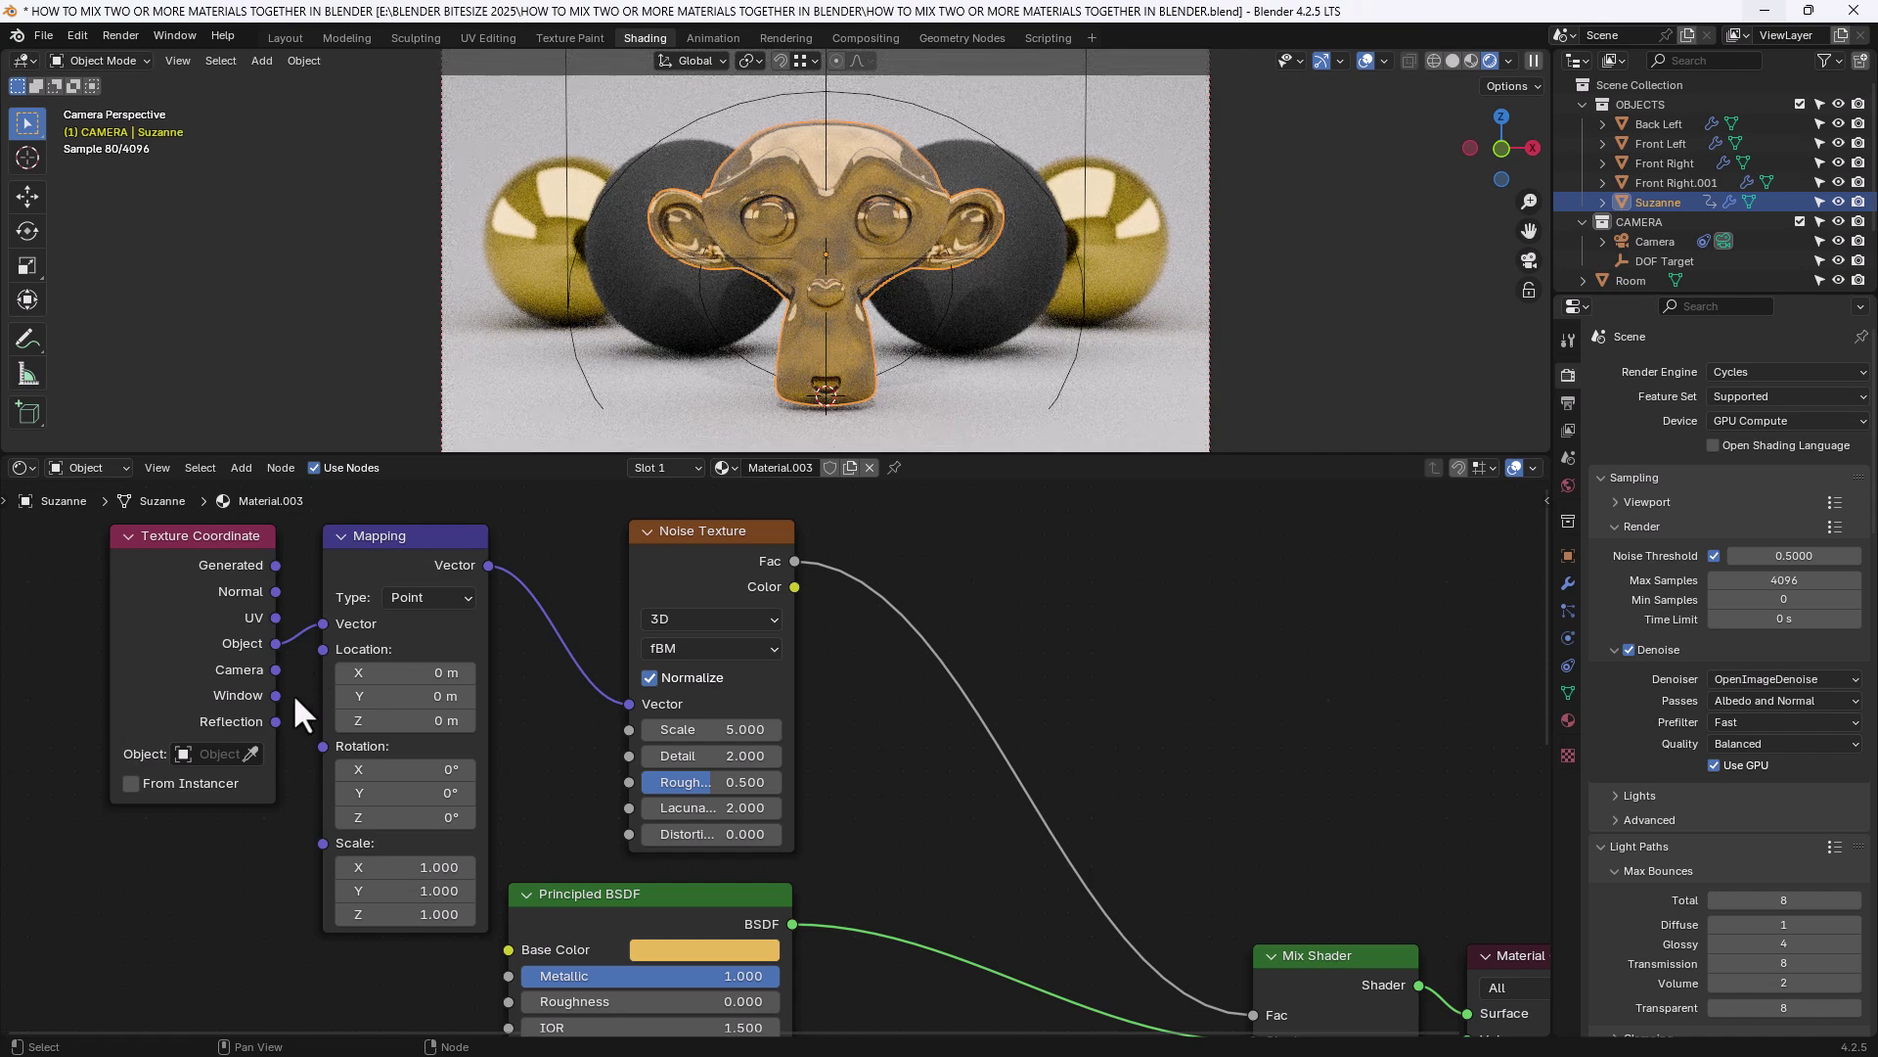
scroll(865, 204, up, 5)
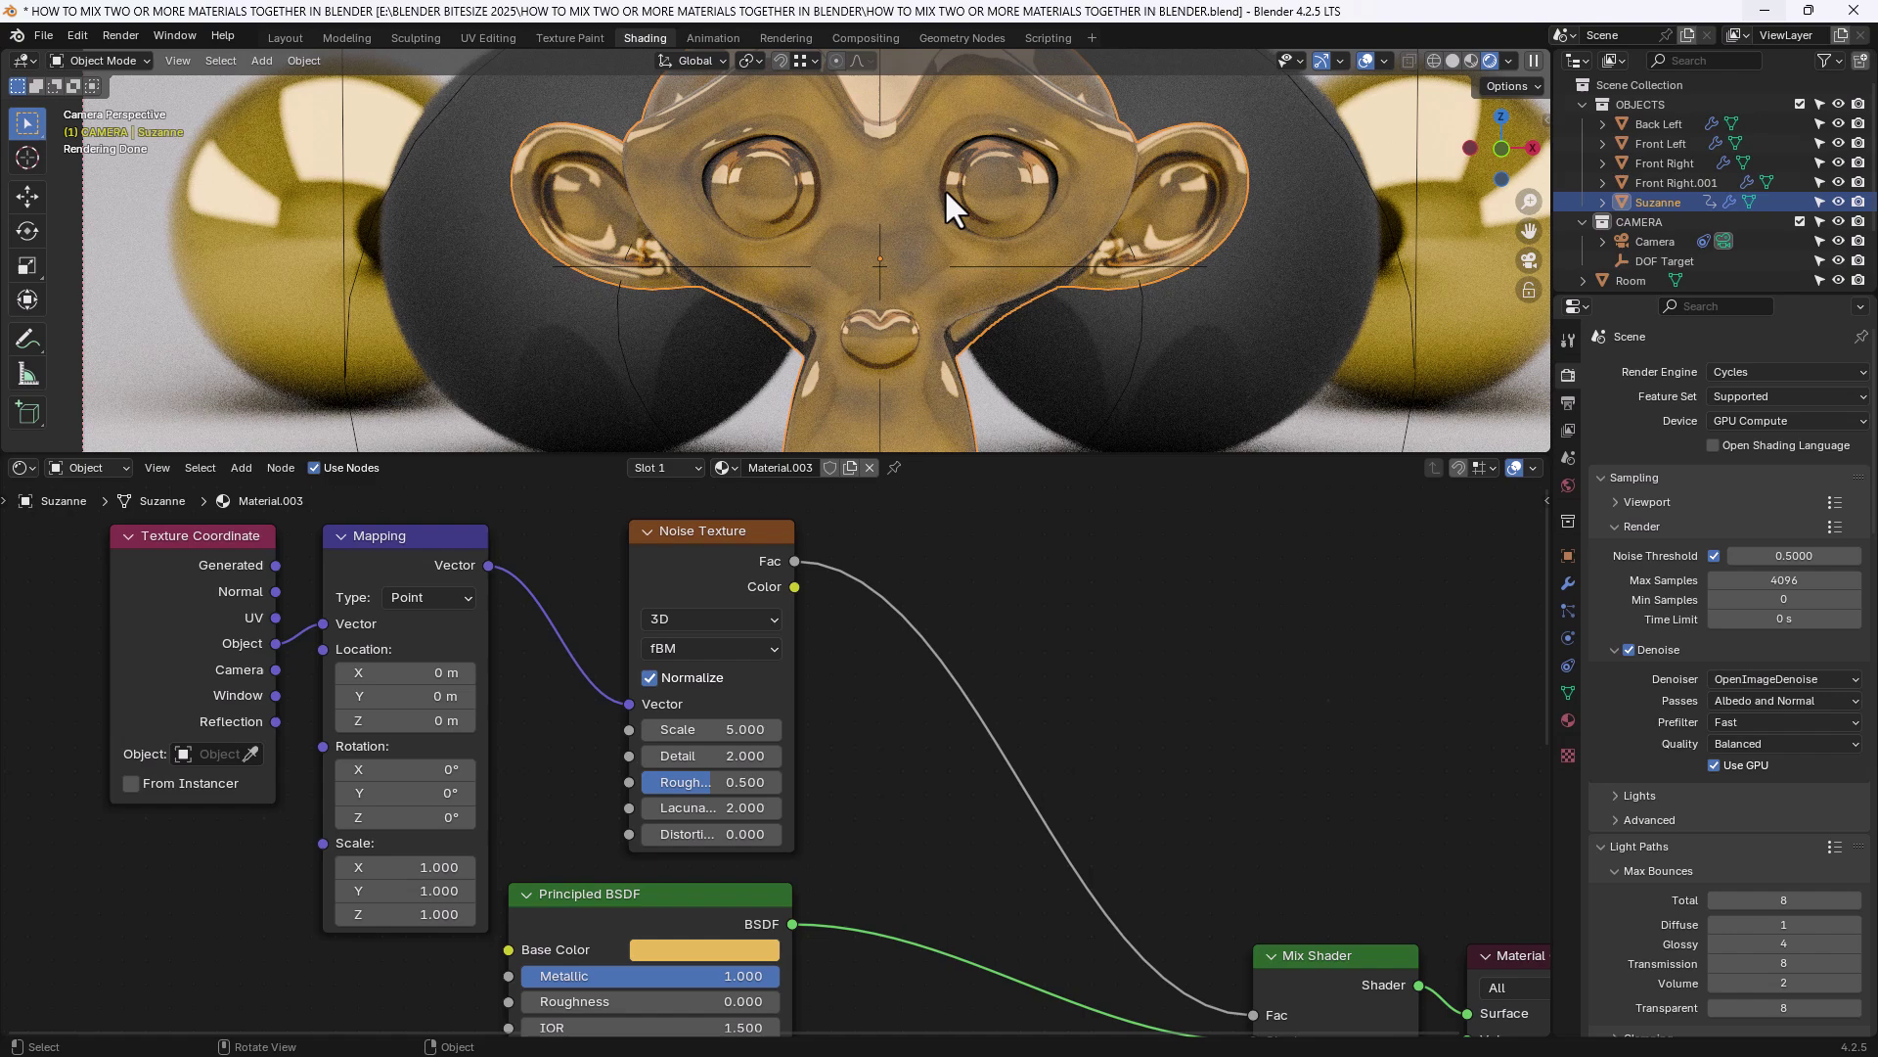
Preview the Noise Texture's outputs on Suzanne, then restore the Mix Shader result.
ctrl+shift+click(732, 566)
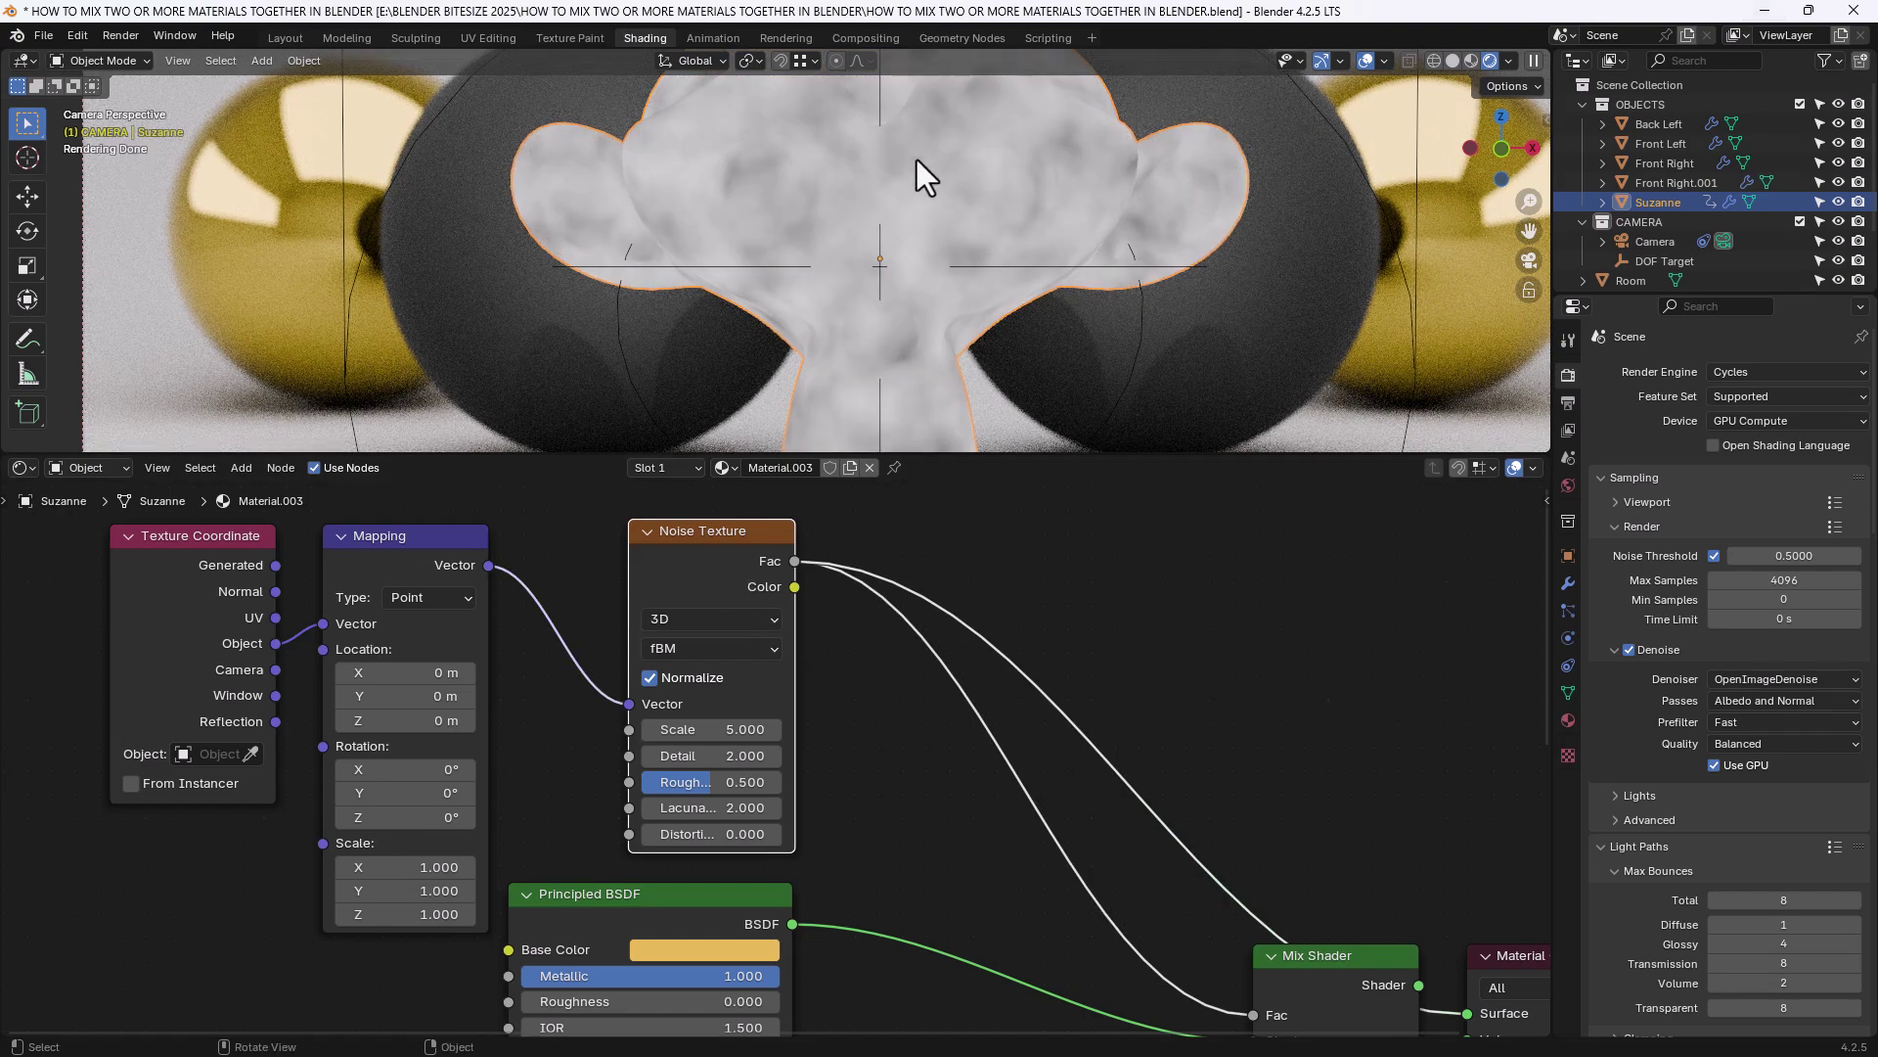
ctrl+shift+click(747, 552)
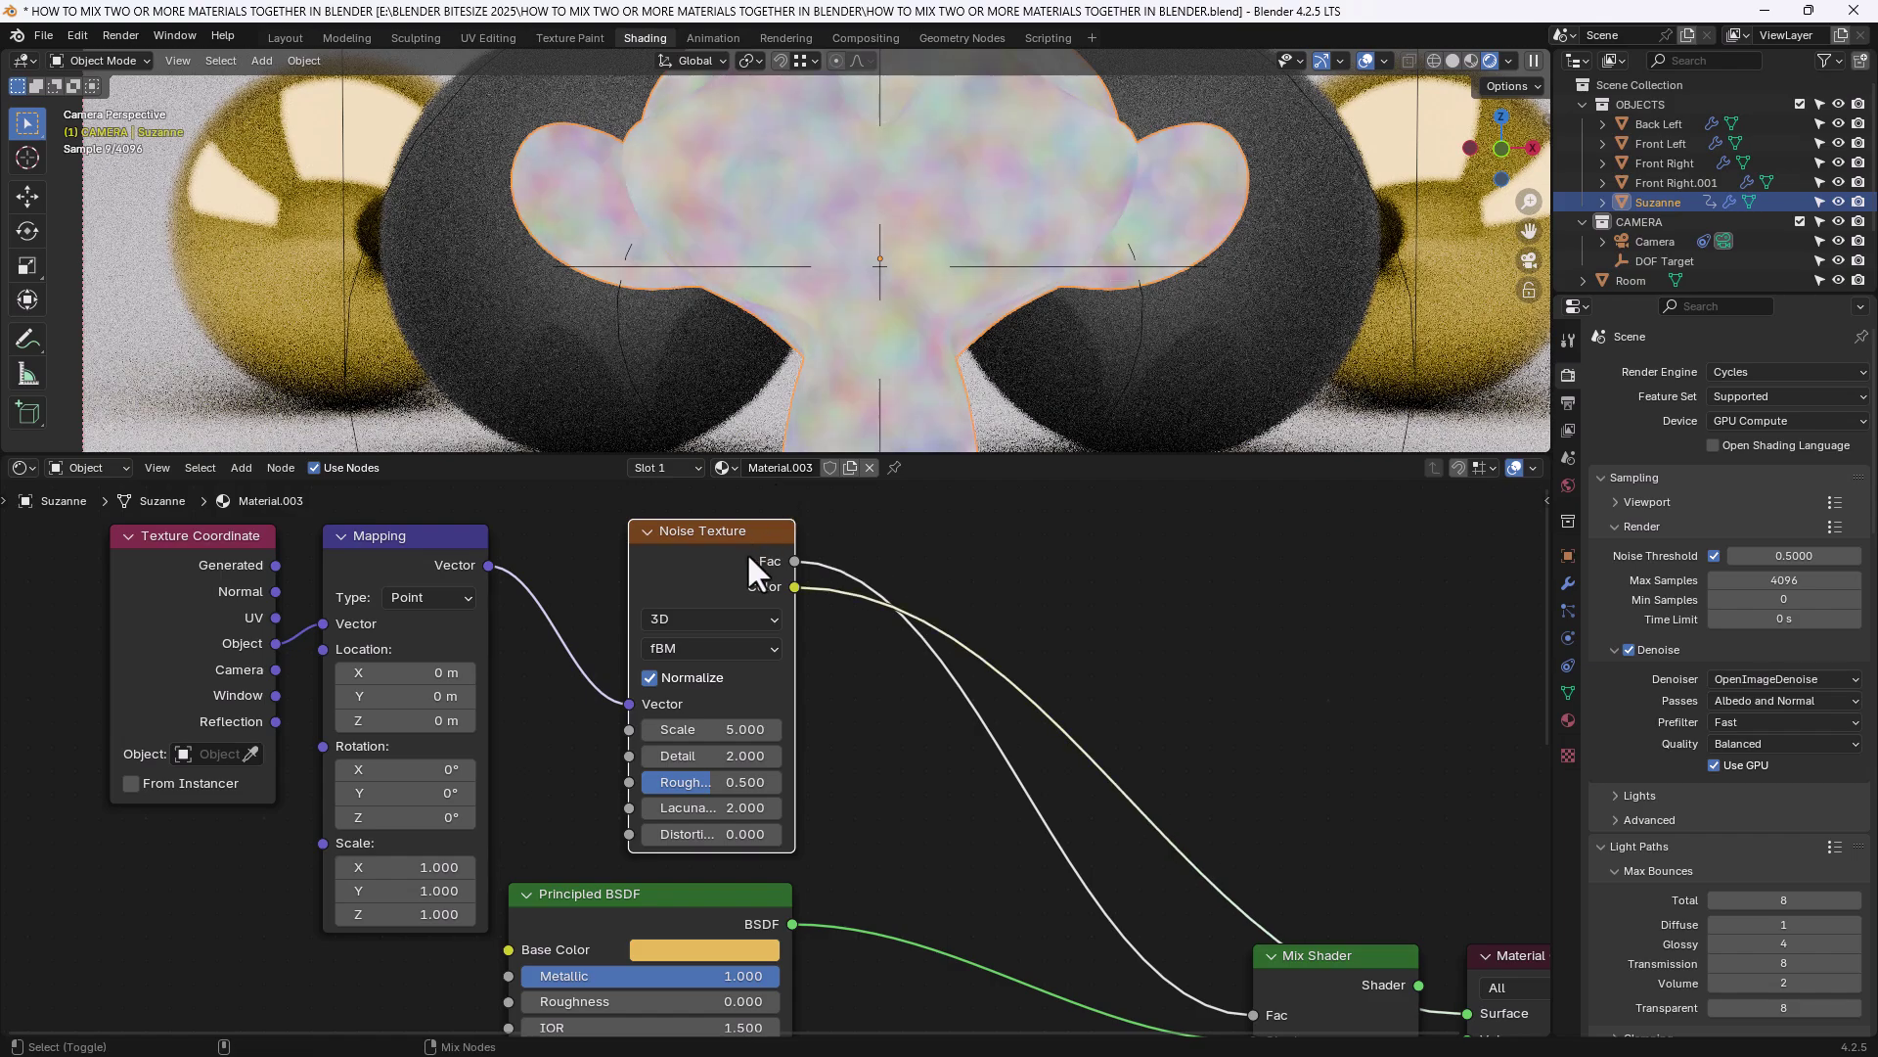
ctrl+shift+click(748, 552)
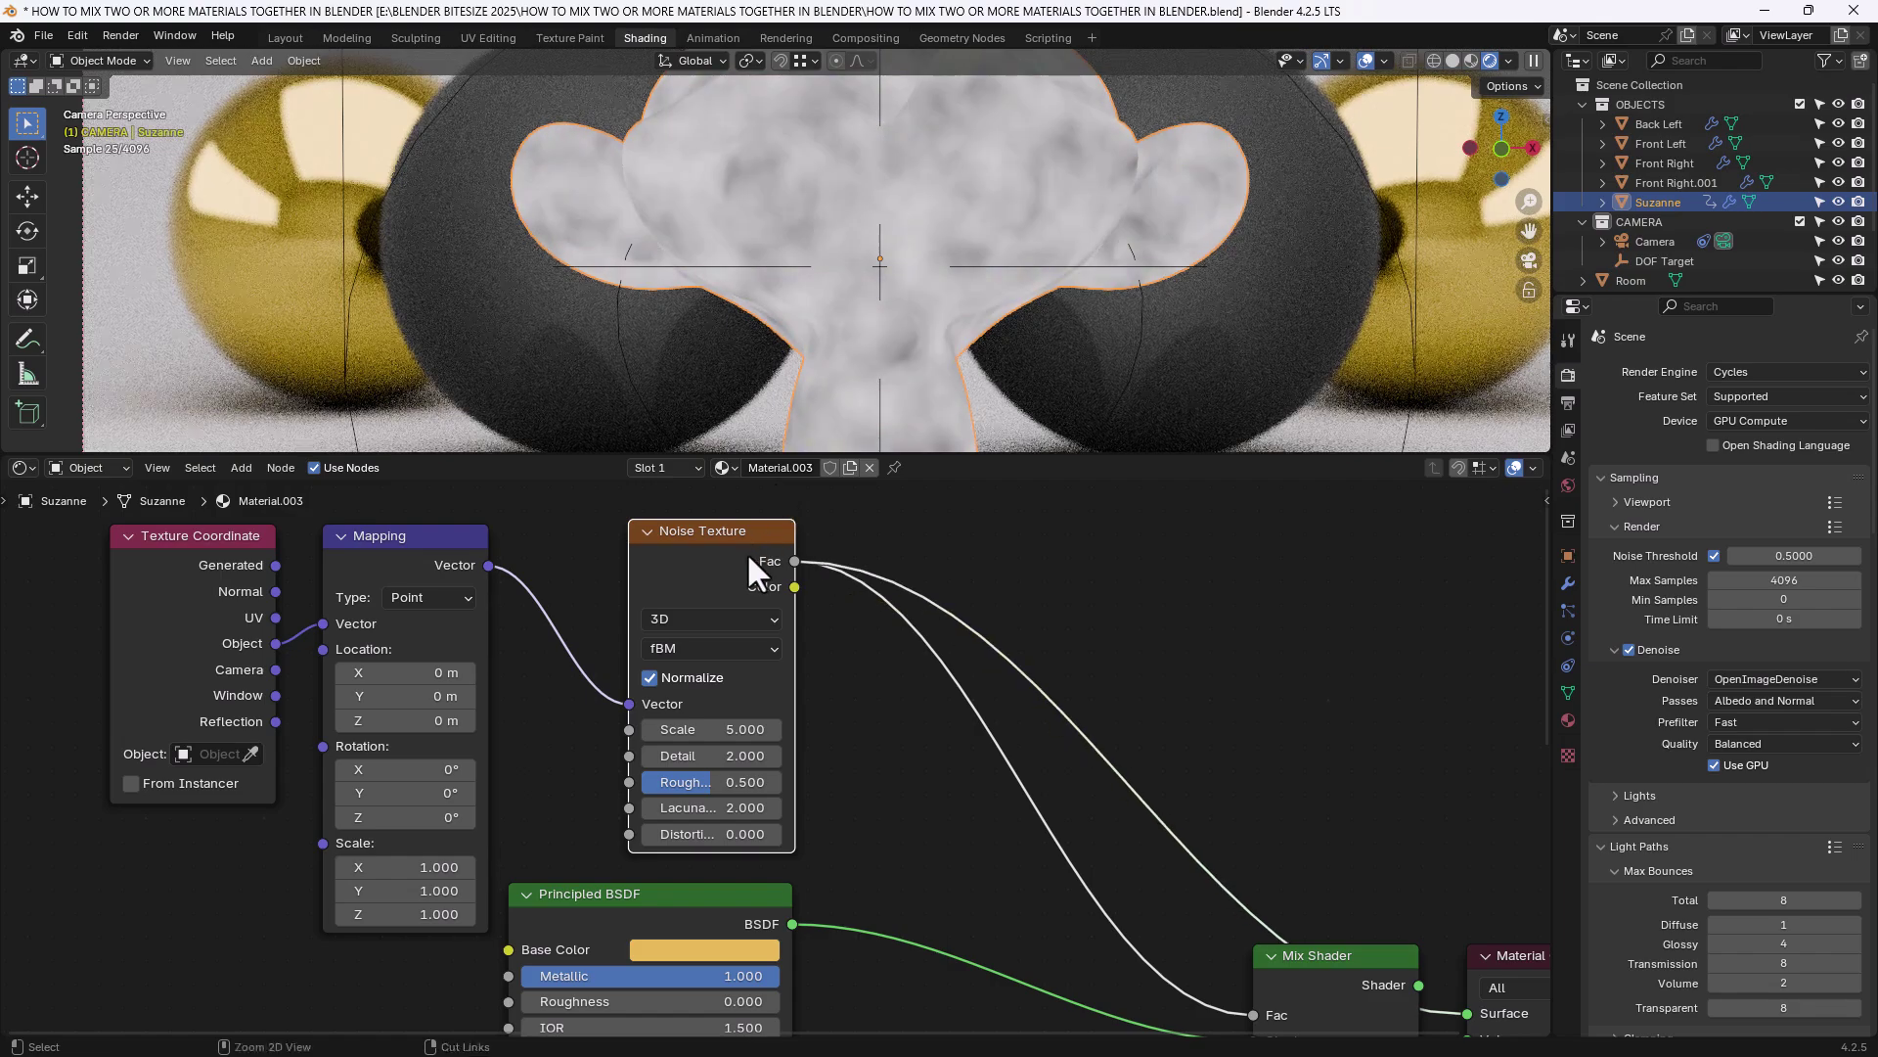
ctrl+shift+click(1301, 974)
Insert a Color Ramp between the Noise Texture and the Mix Shader's Fac.
scroll(972, 556, down, 1)
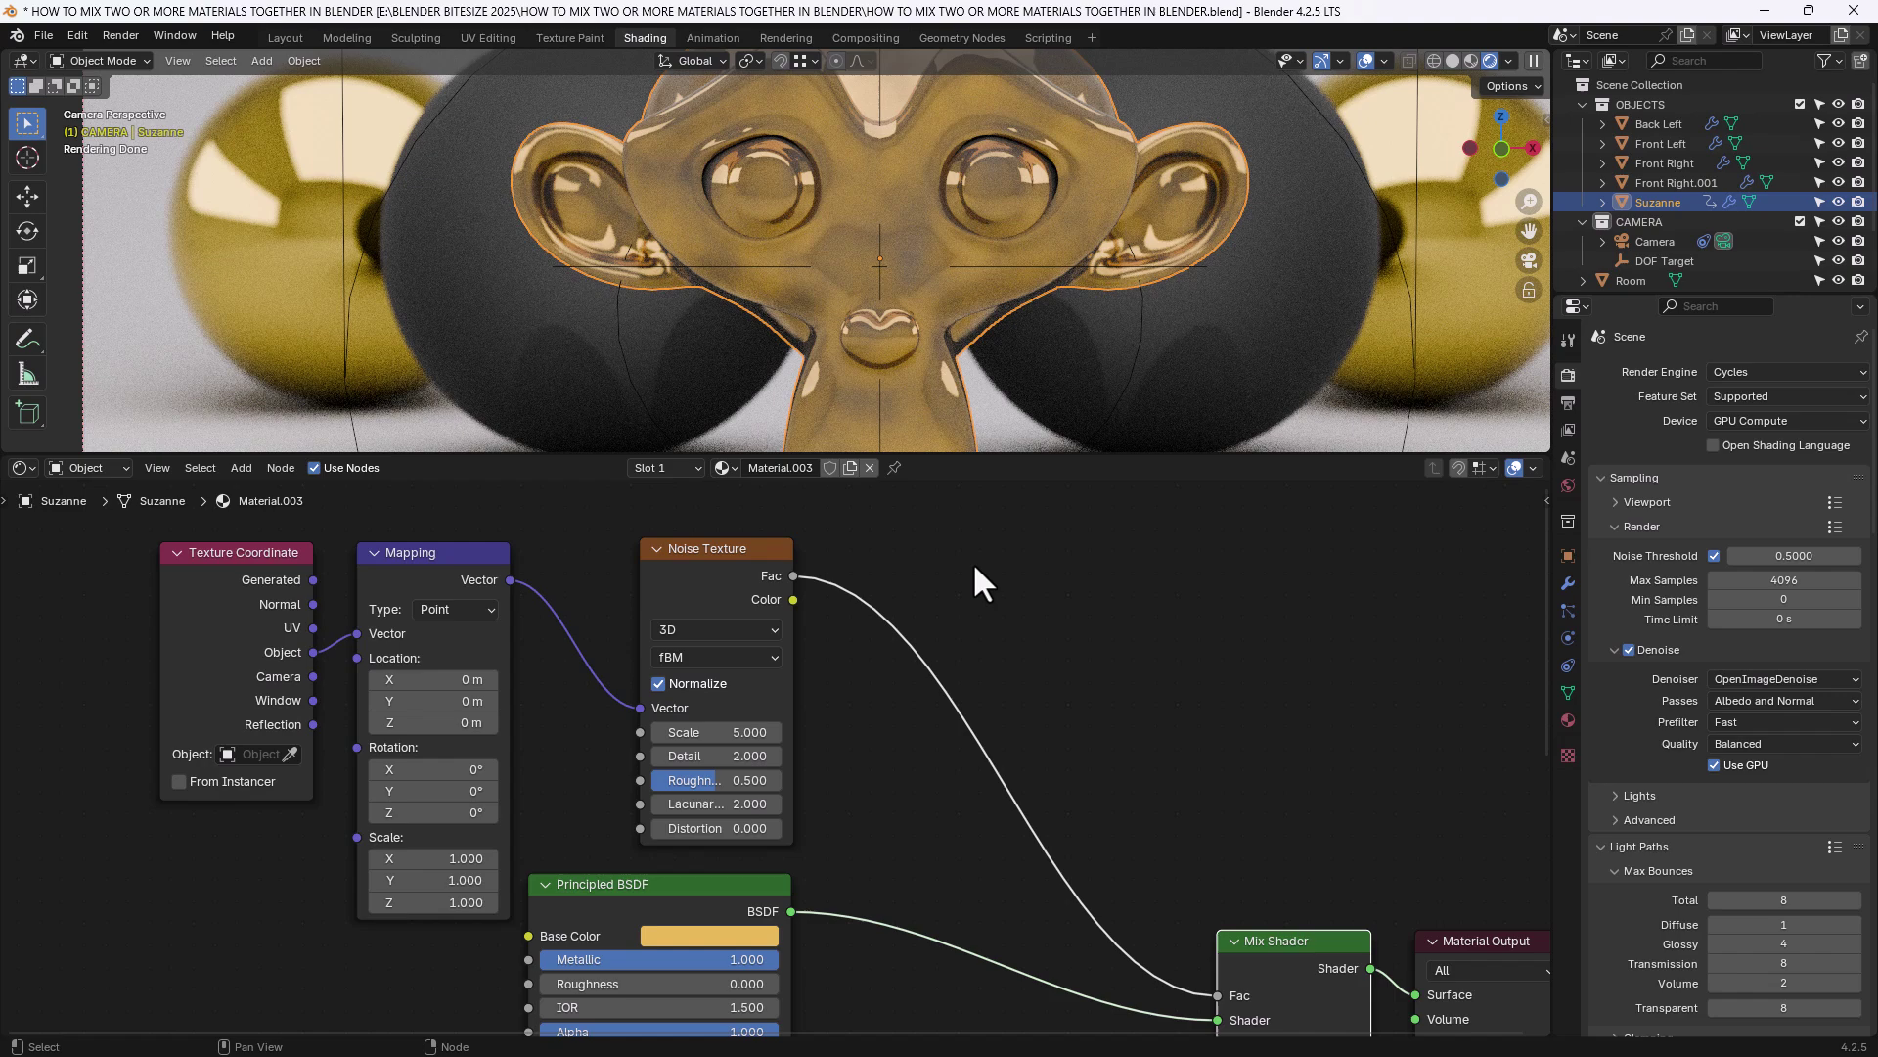
key(shift+a)
text(col)
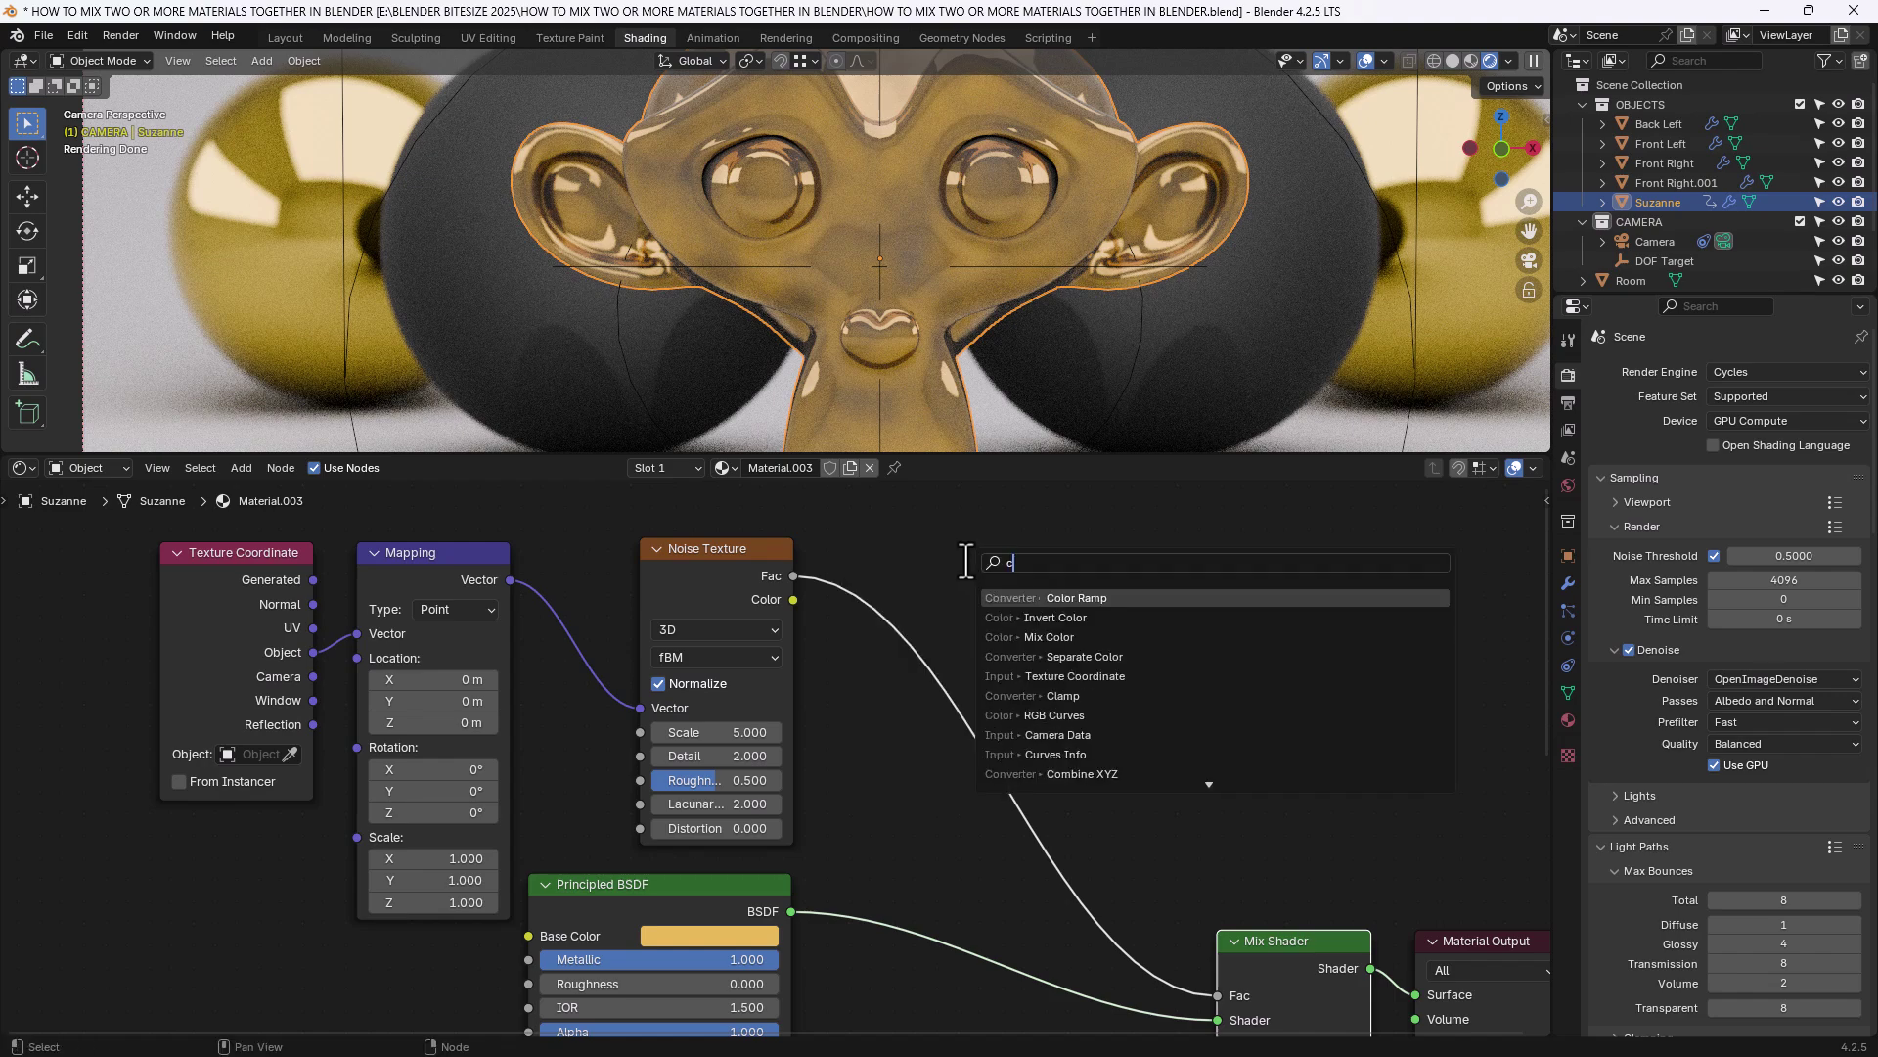
click(1057, 617)
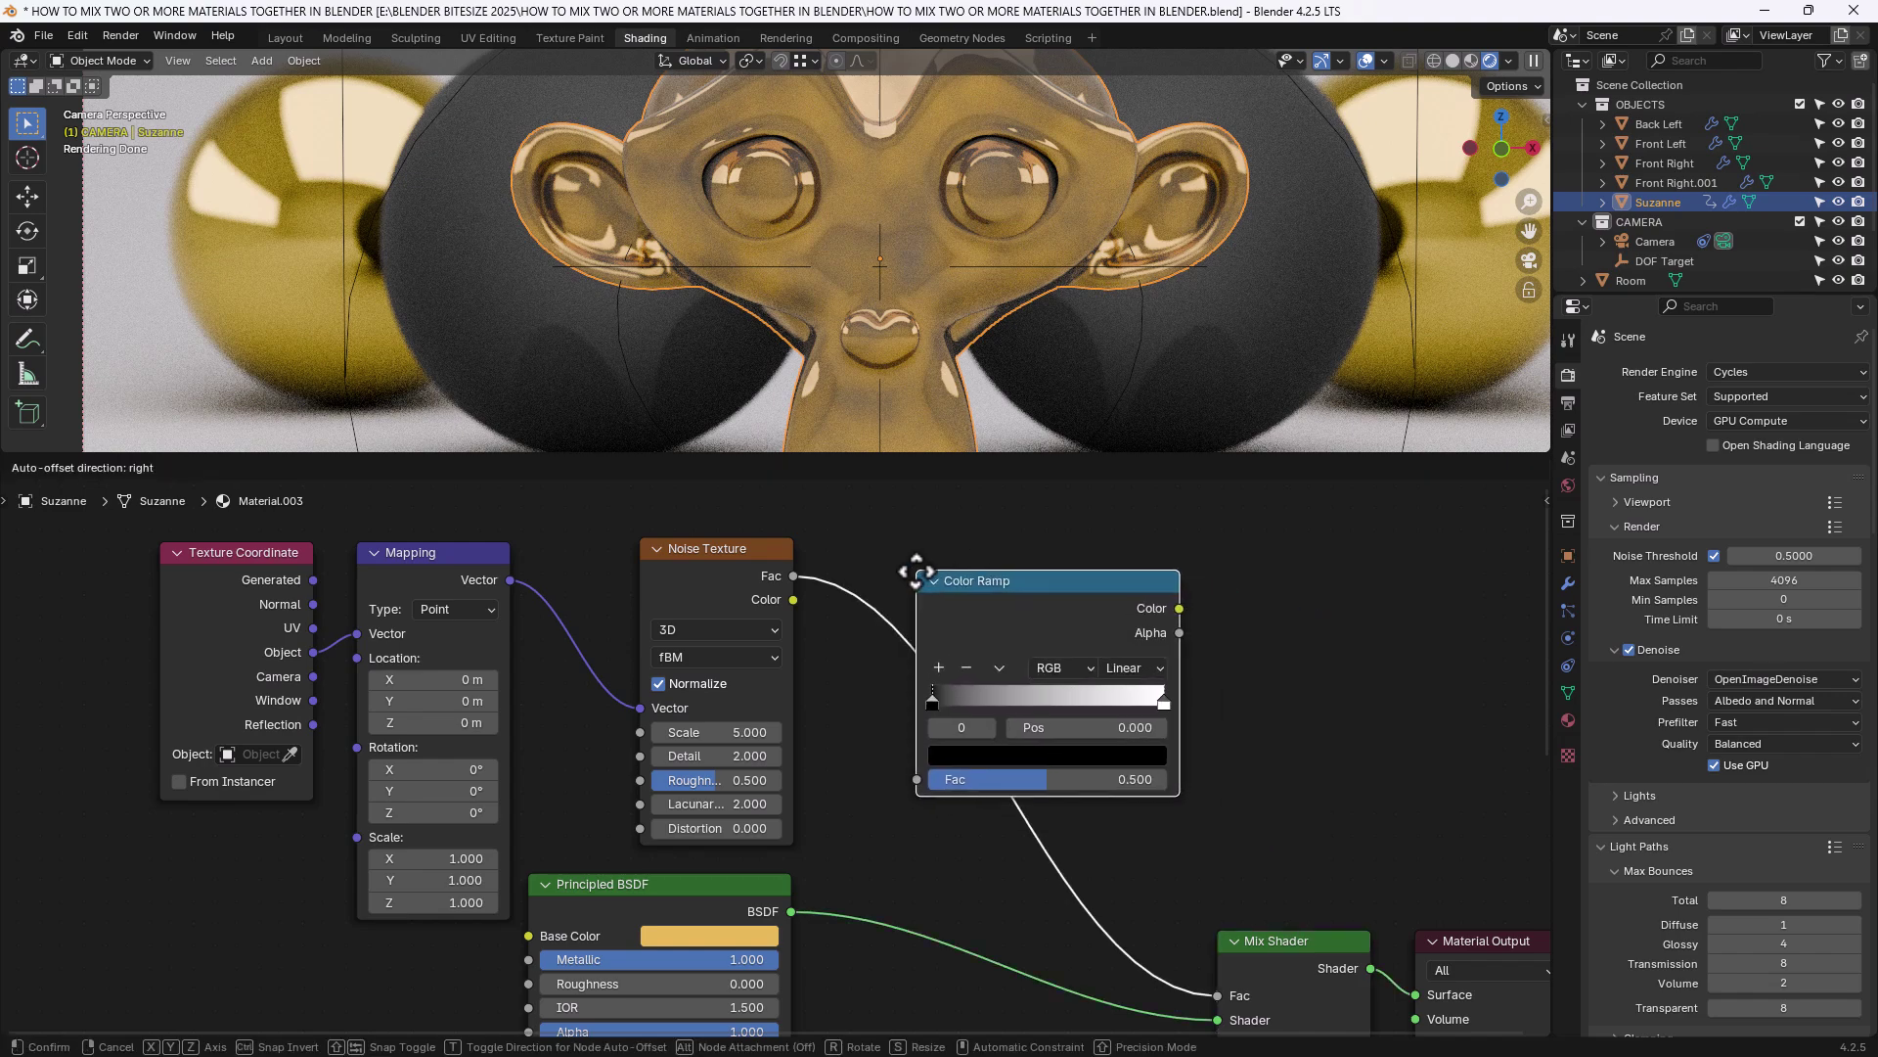
click(914, 571)
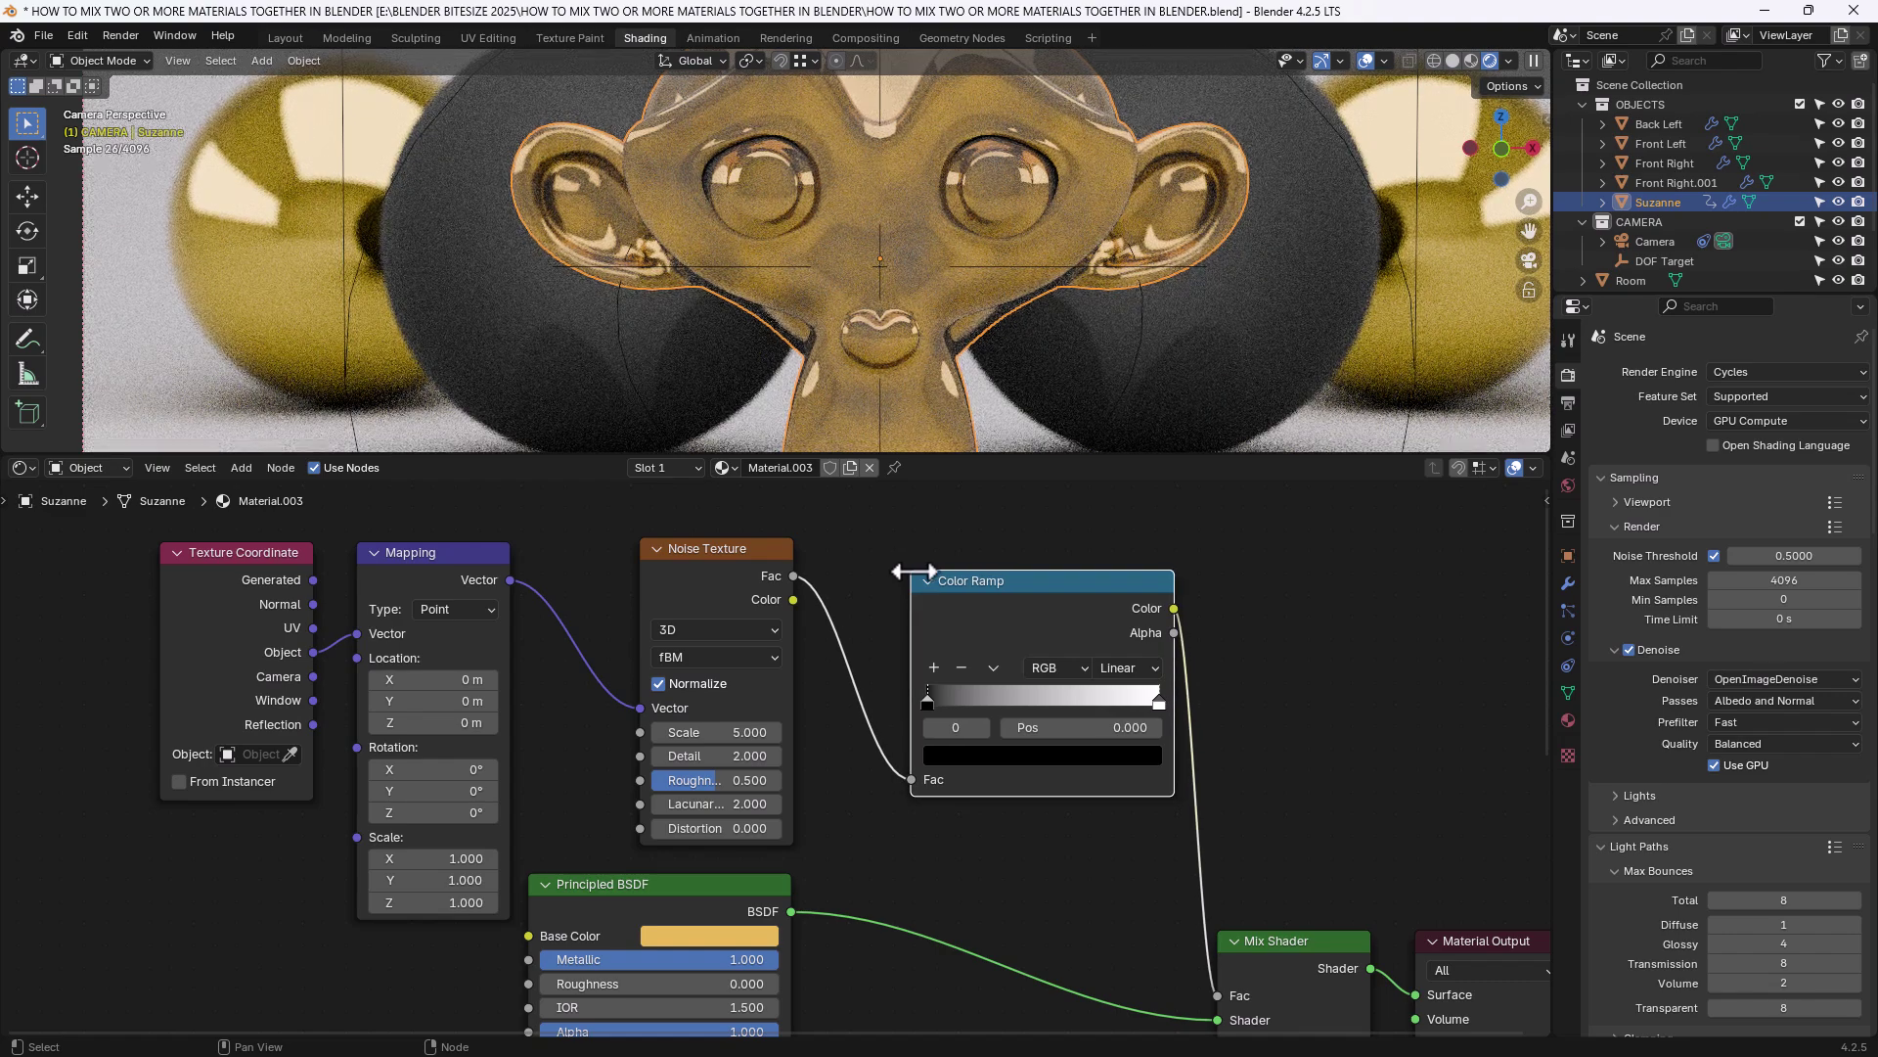
Set the Color Ramp to Constant interpolation with the white stop at 0.509, and refit the camera view.
click(1146, 669)
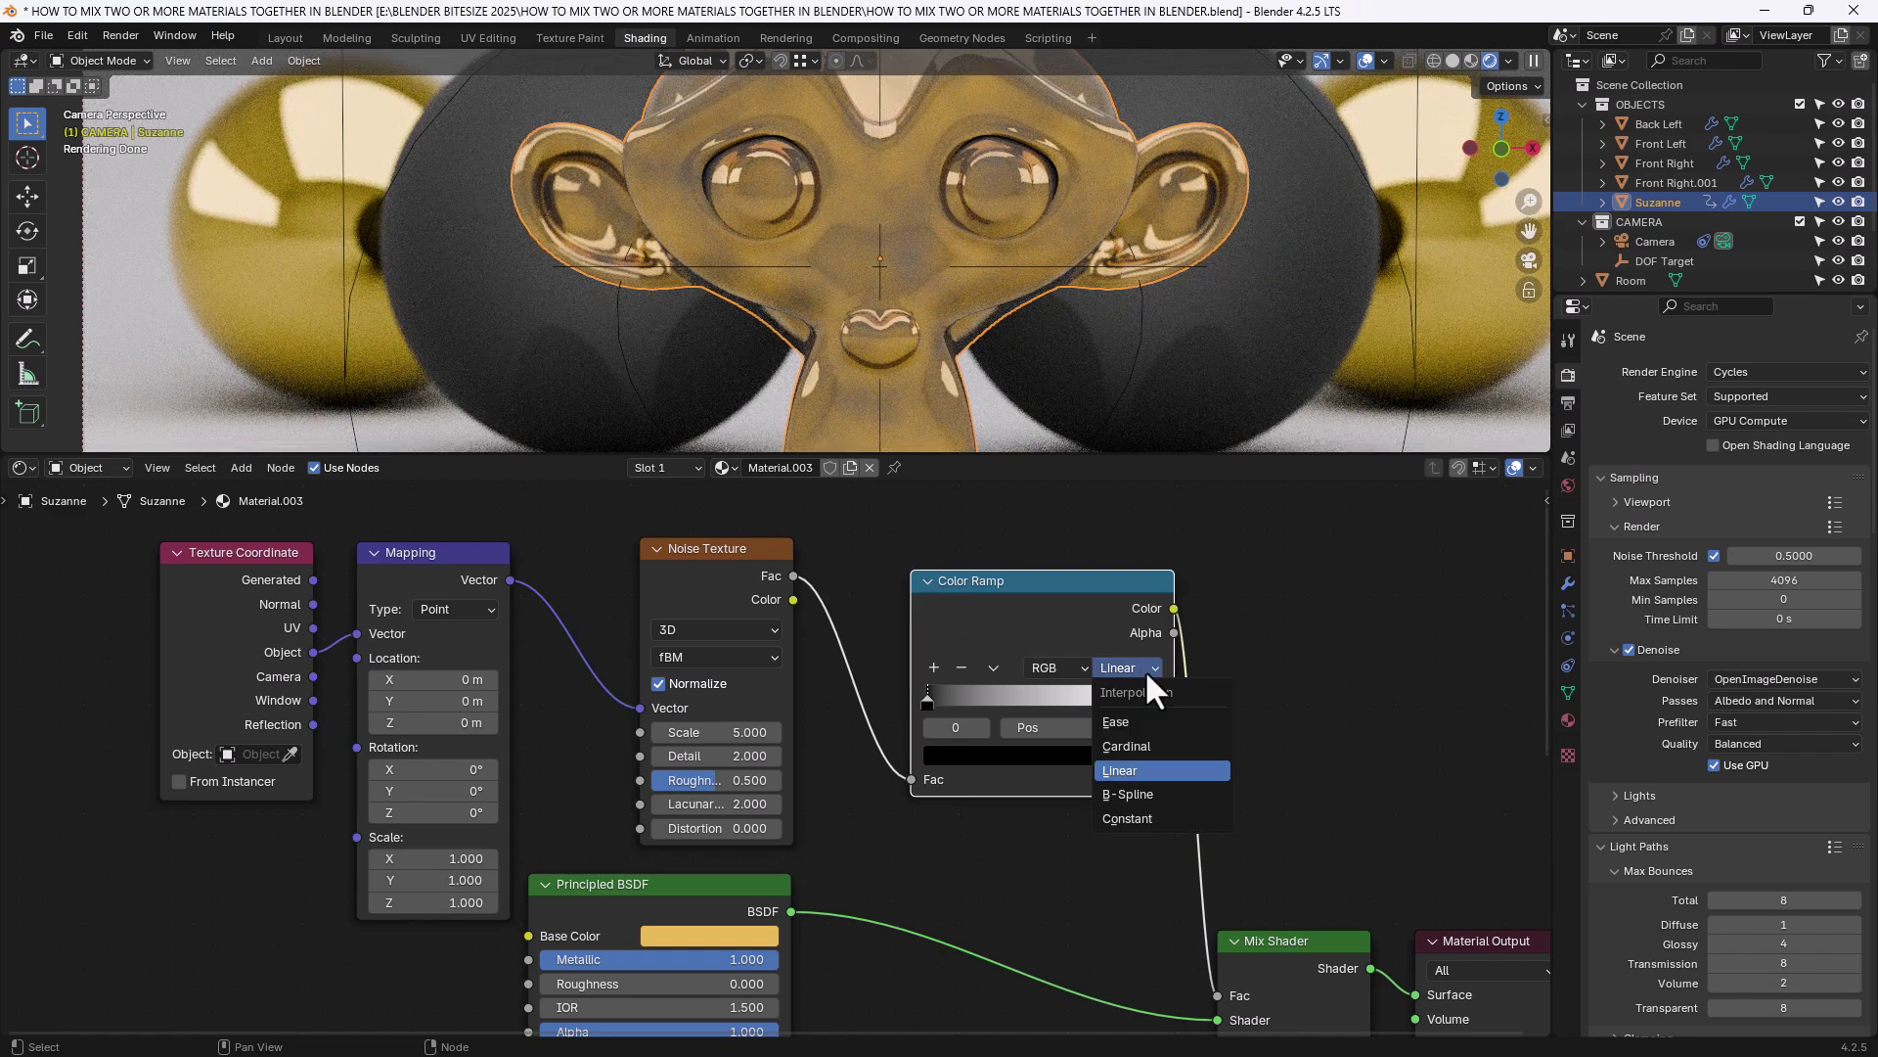
click(1134, 822)
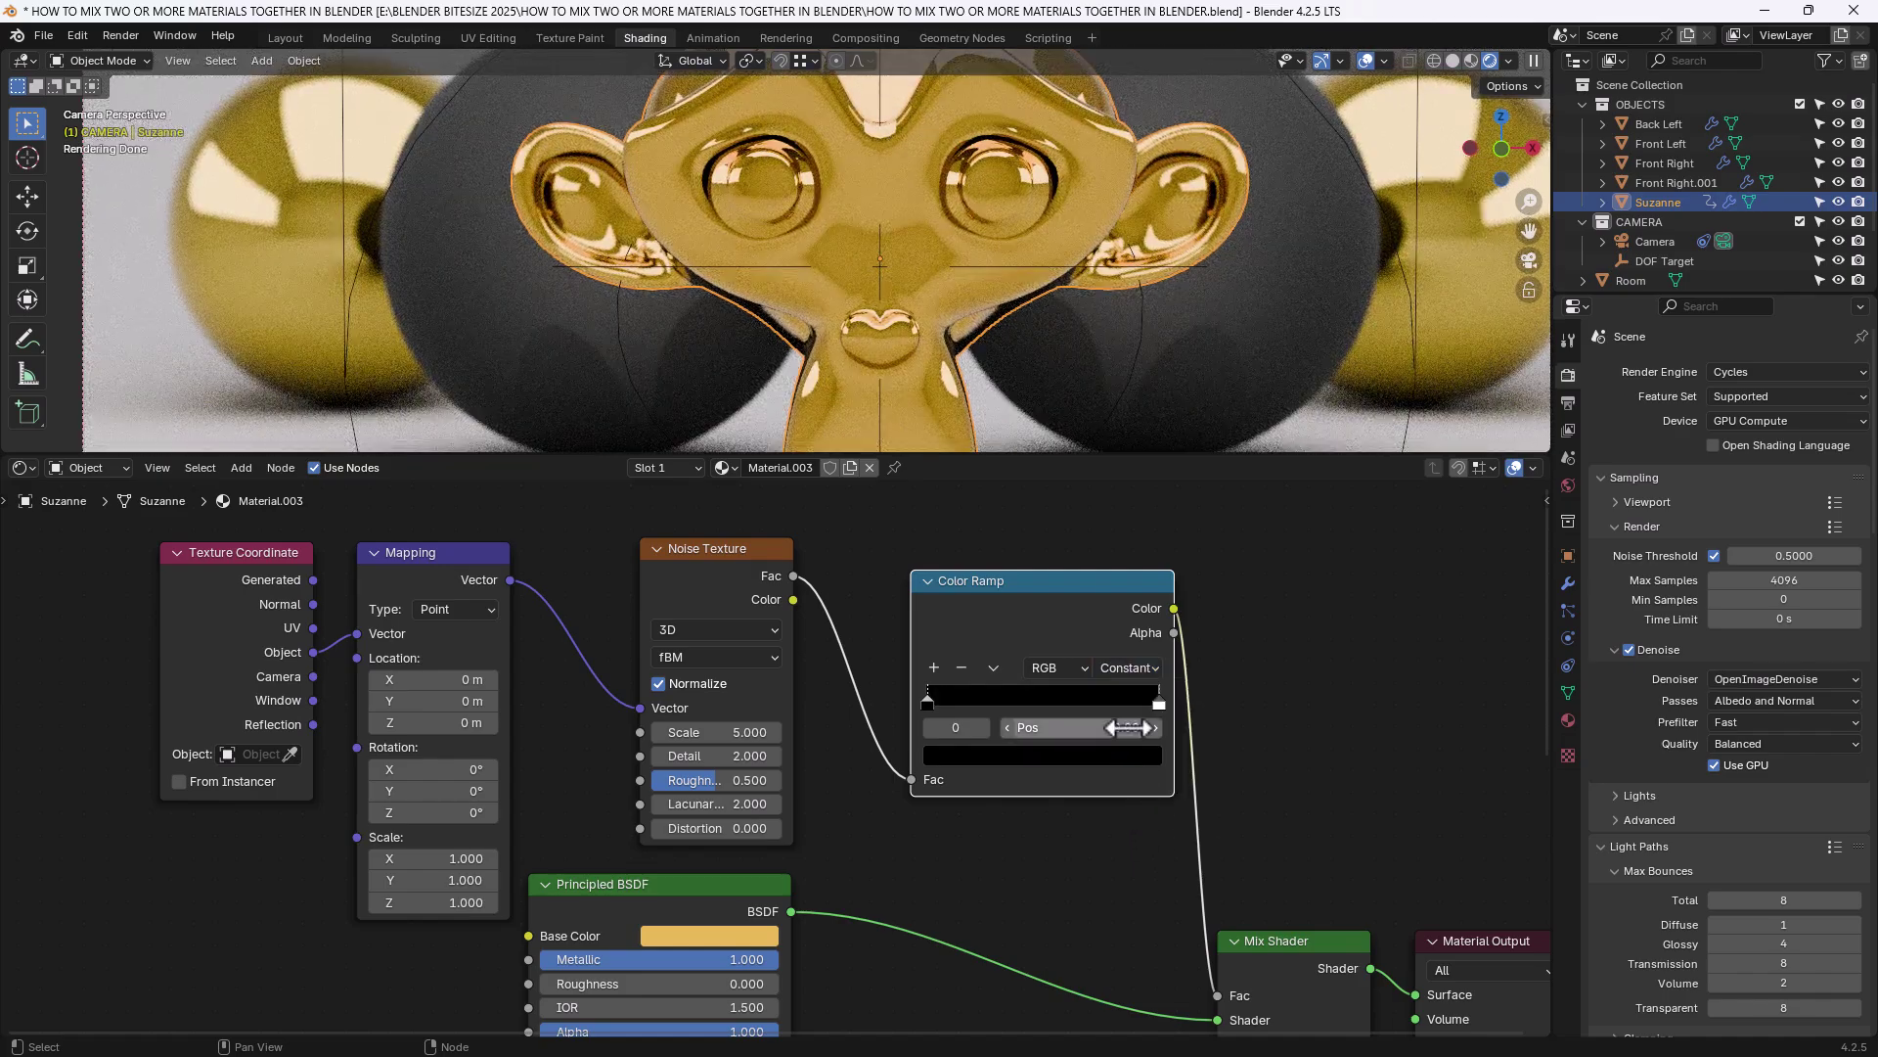
drag(1158, 701, 1043, 691)
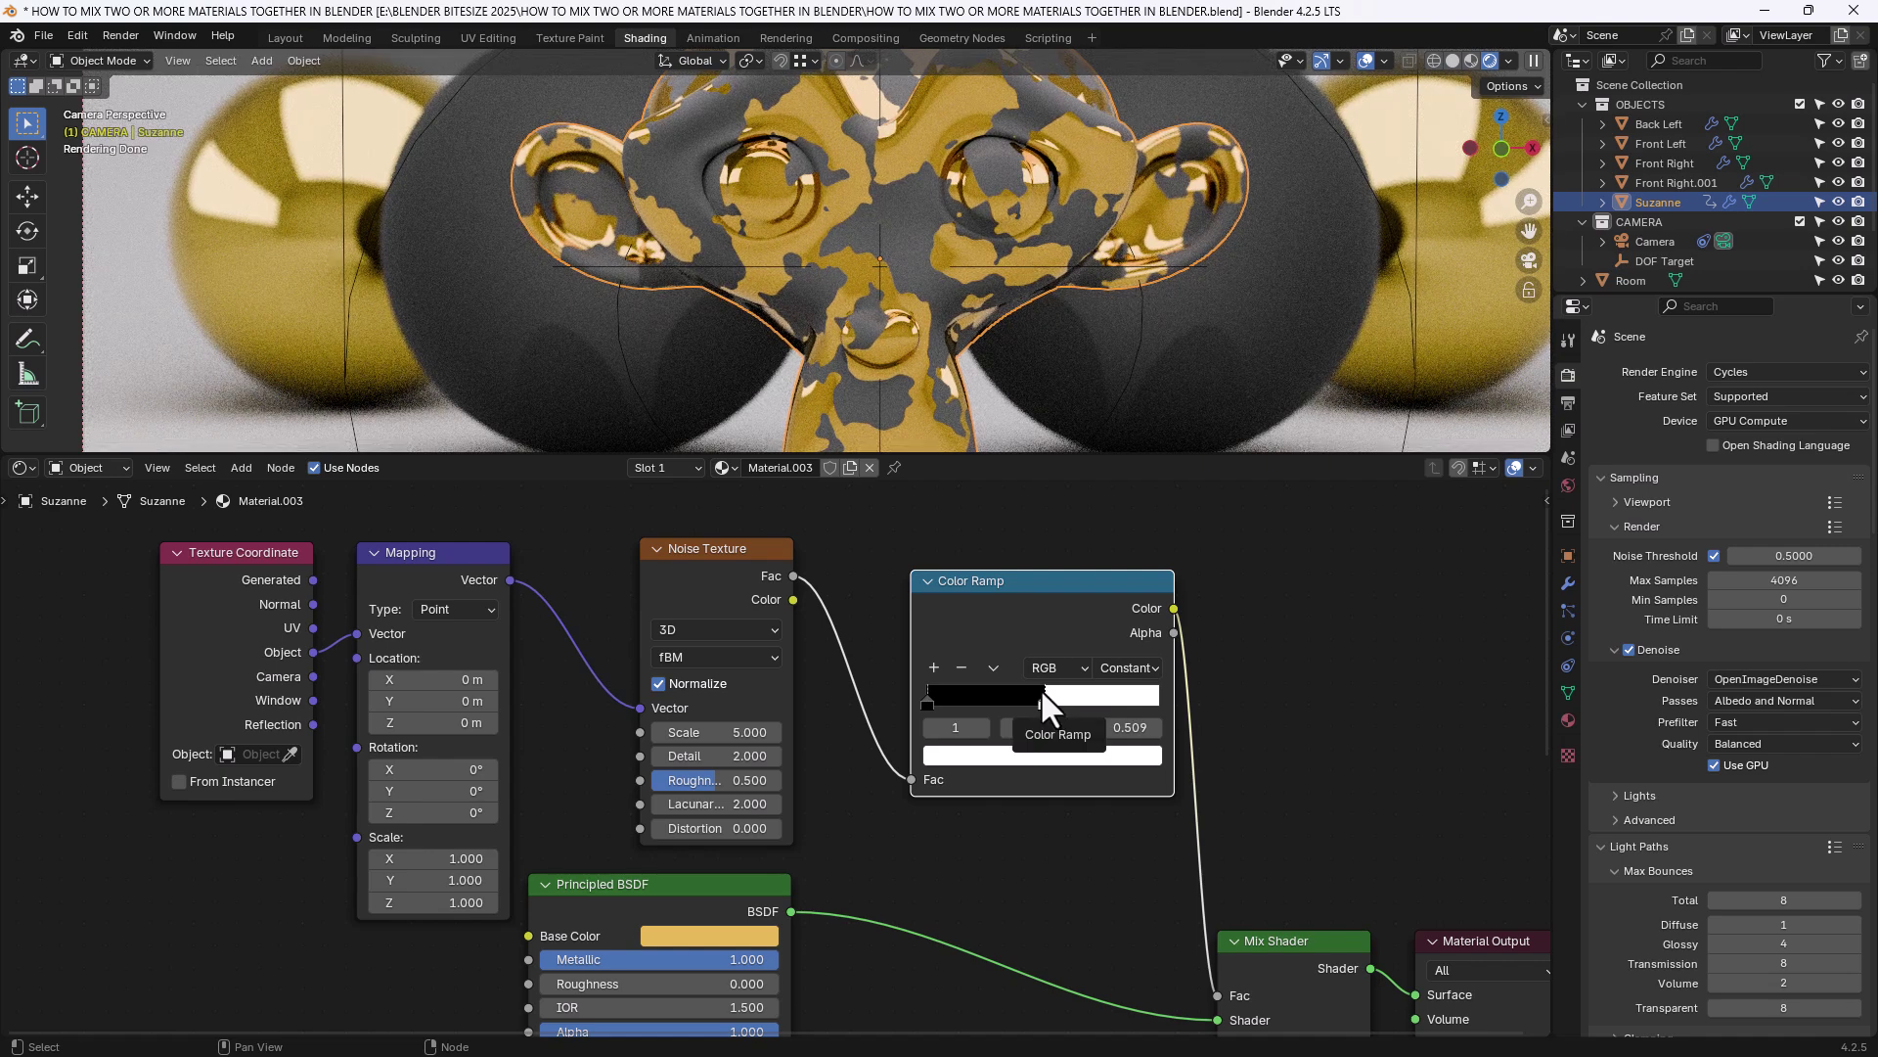
key(Home)
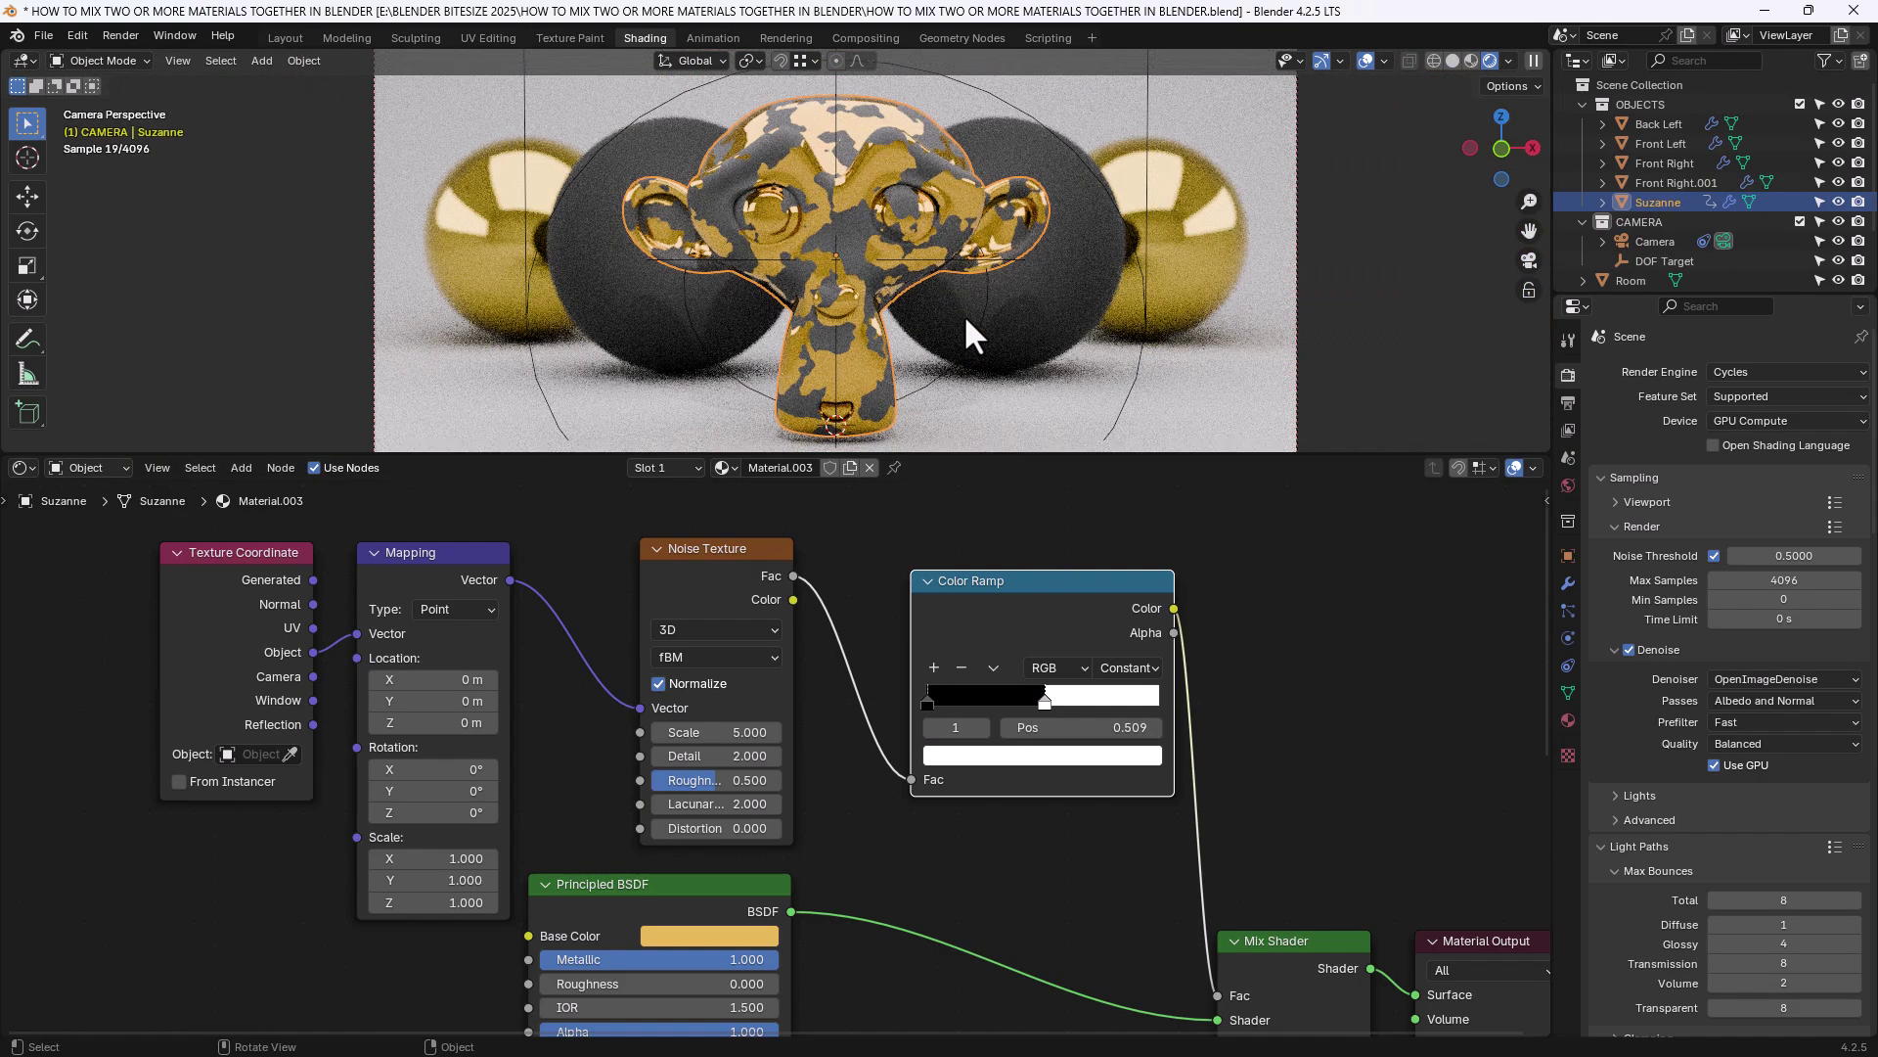
key(Home)
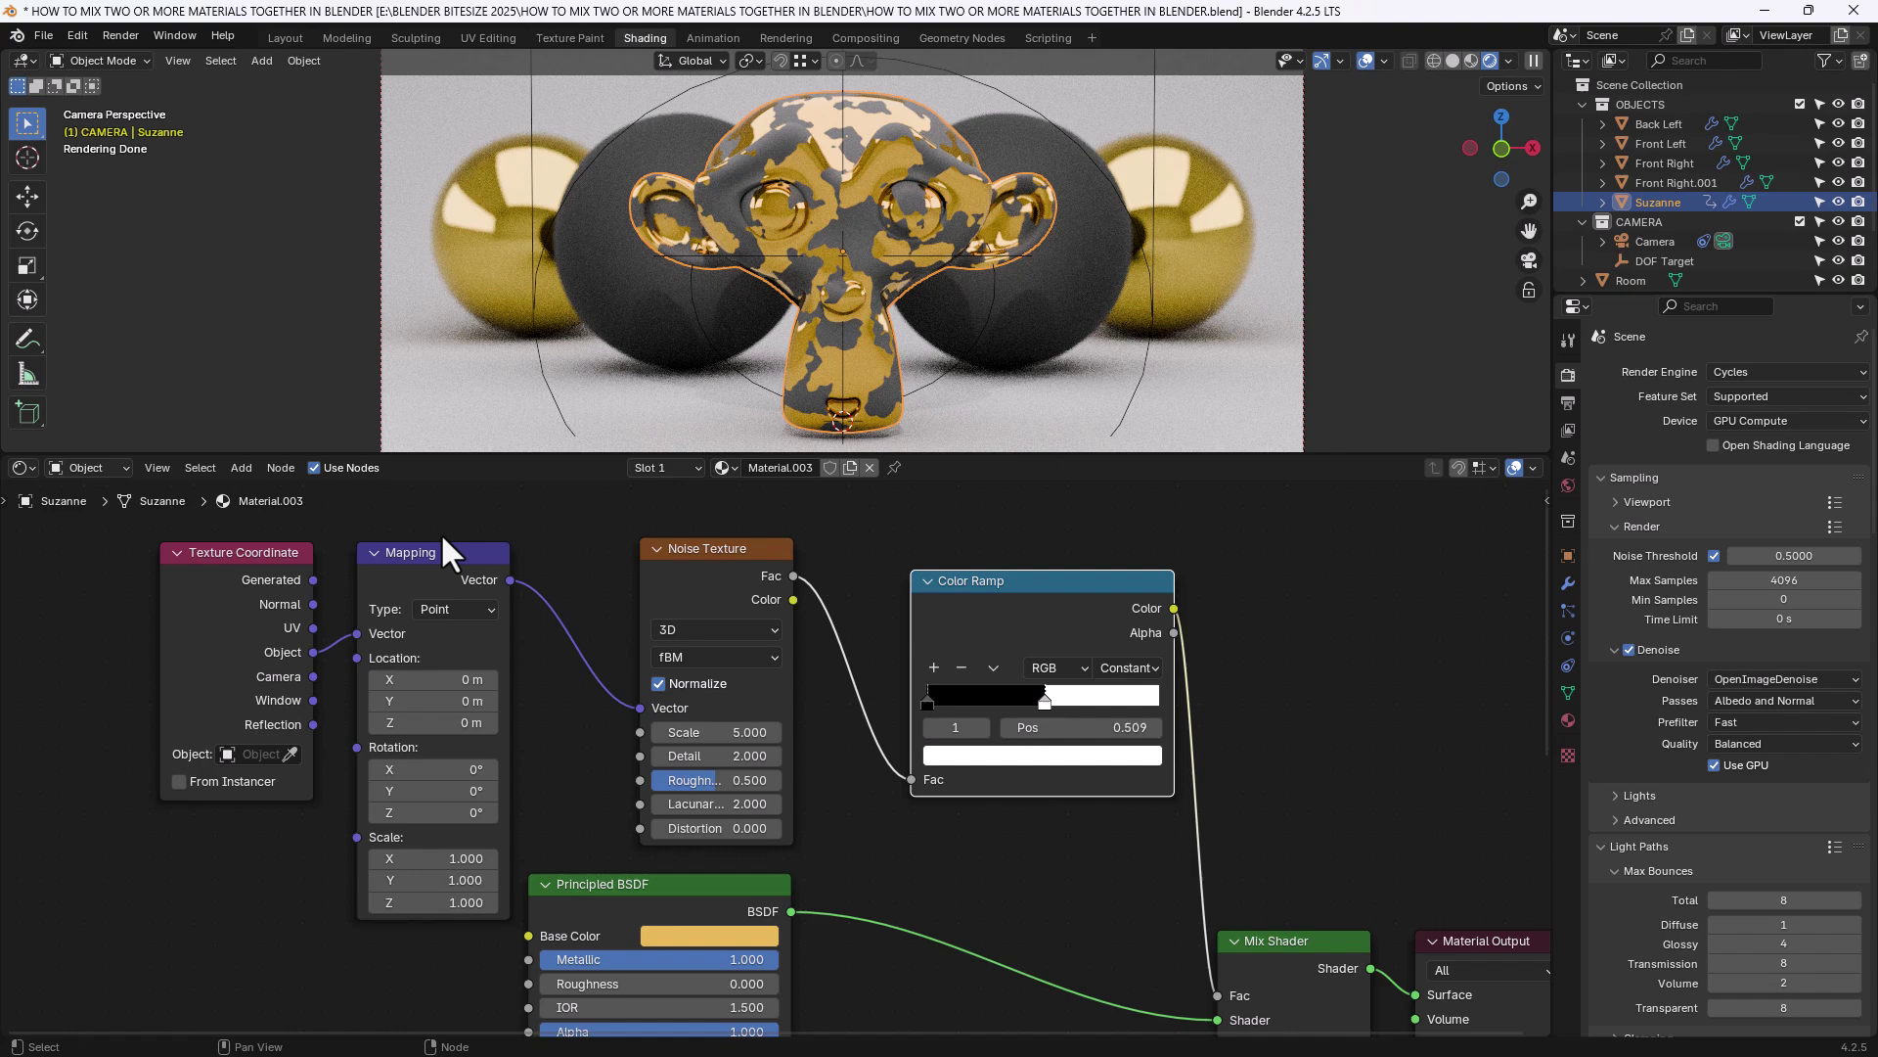
Preview the raw noise and the black-and-white ramp mask, then restore the Mix Shader output.
ctrl+shift+click(677, 584)
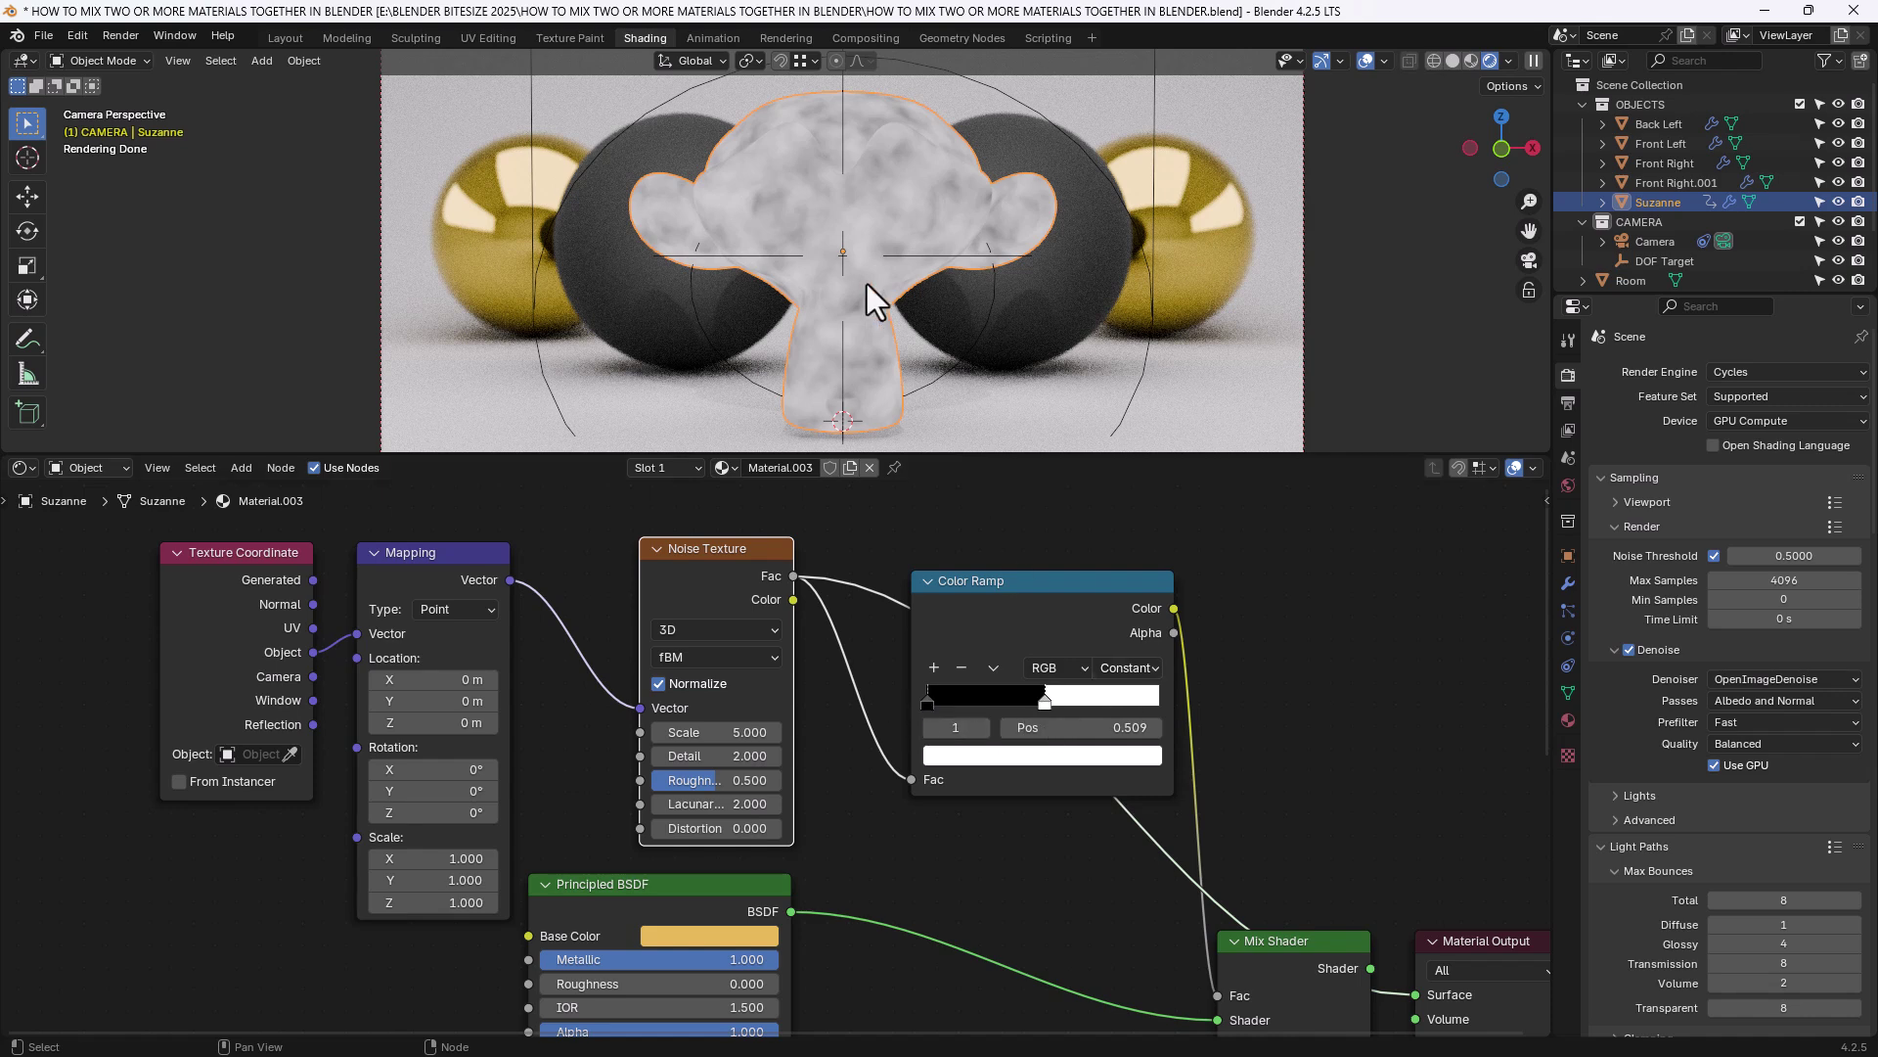
ctrl+shift+click(1025, 626)
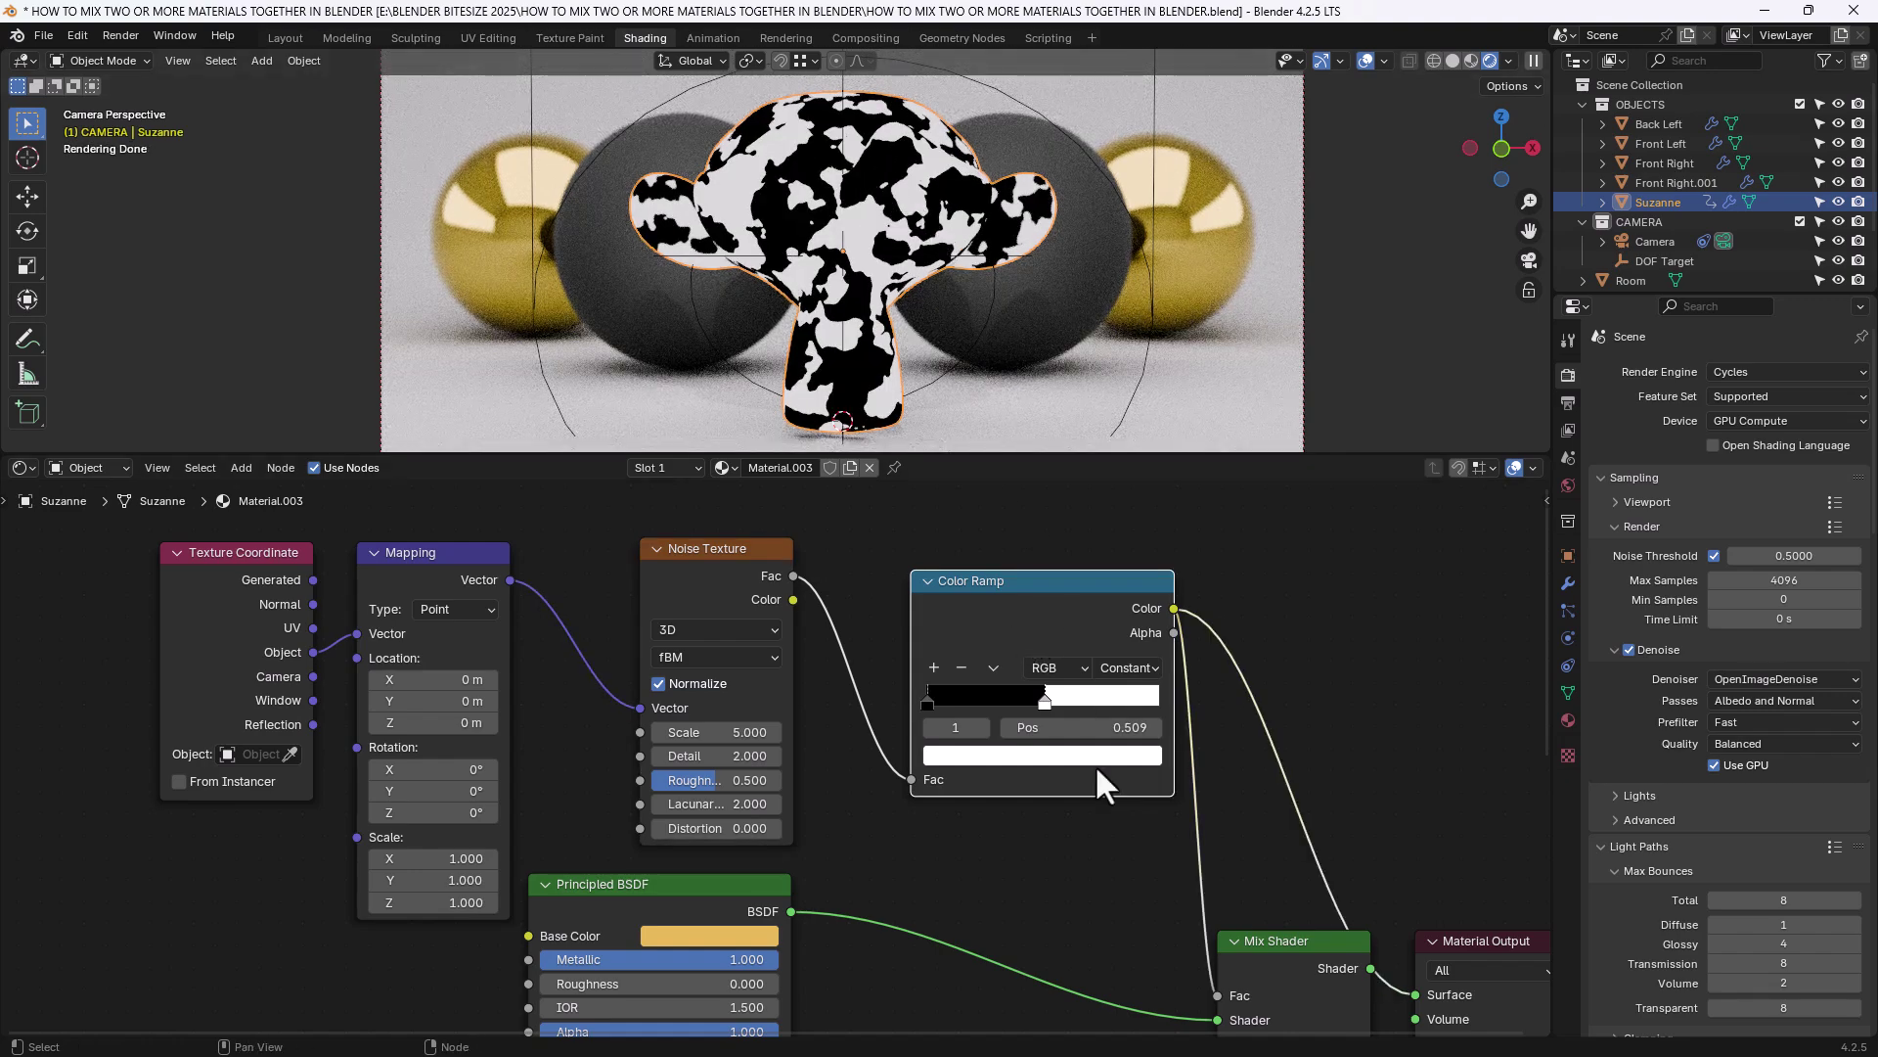
ctrl+shift+click(1272, 955)
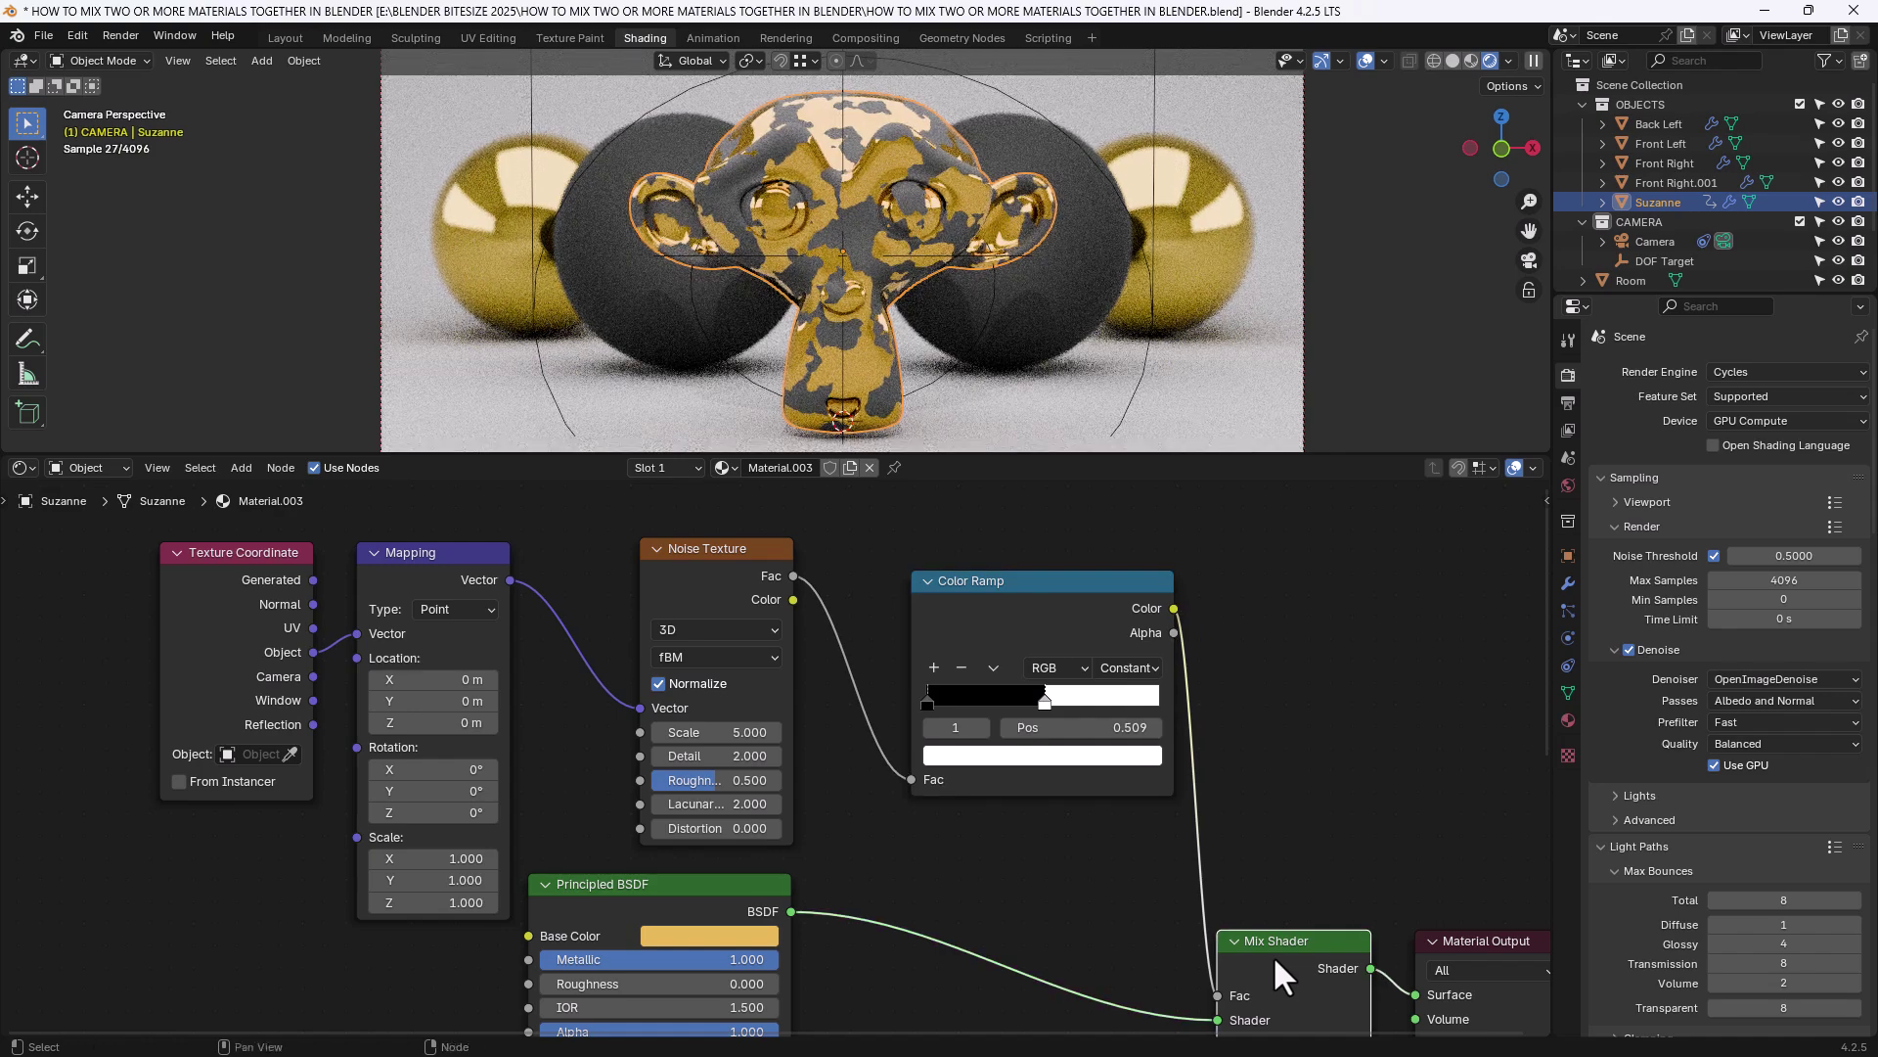
Reposition both Principled BSDF nodes into a tidier layout near the Mix Shader.
scroll(1001, 818, down, 3)
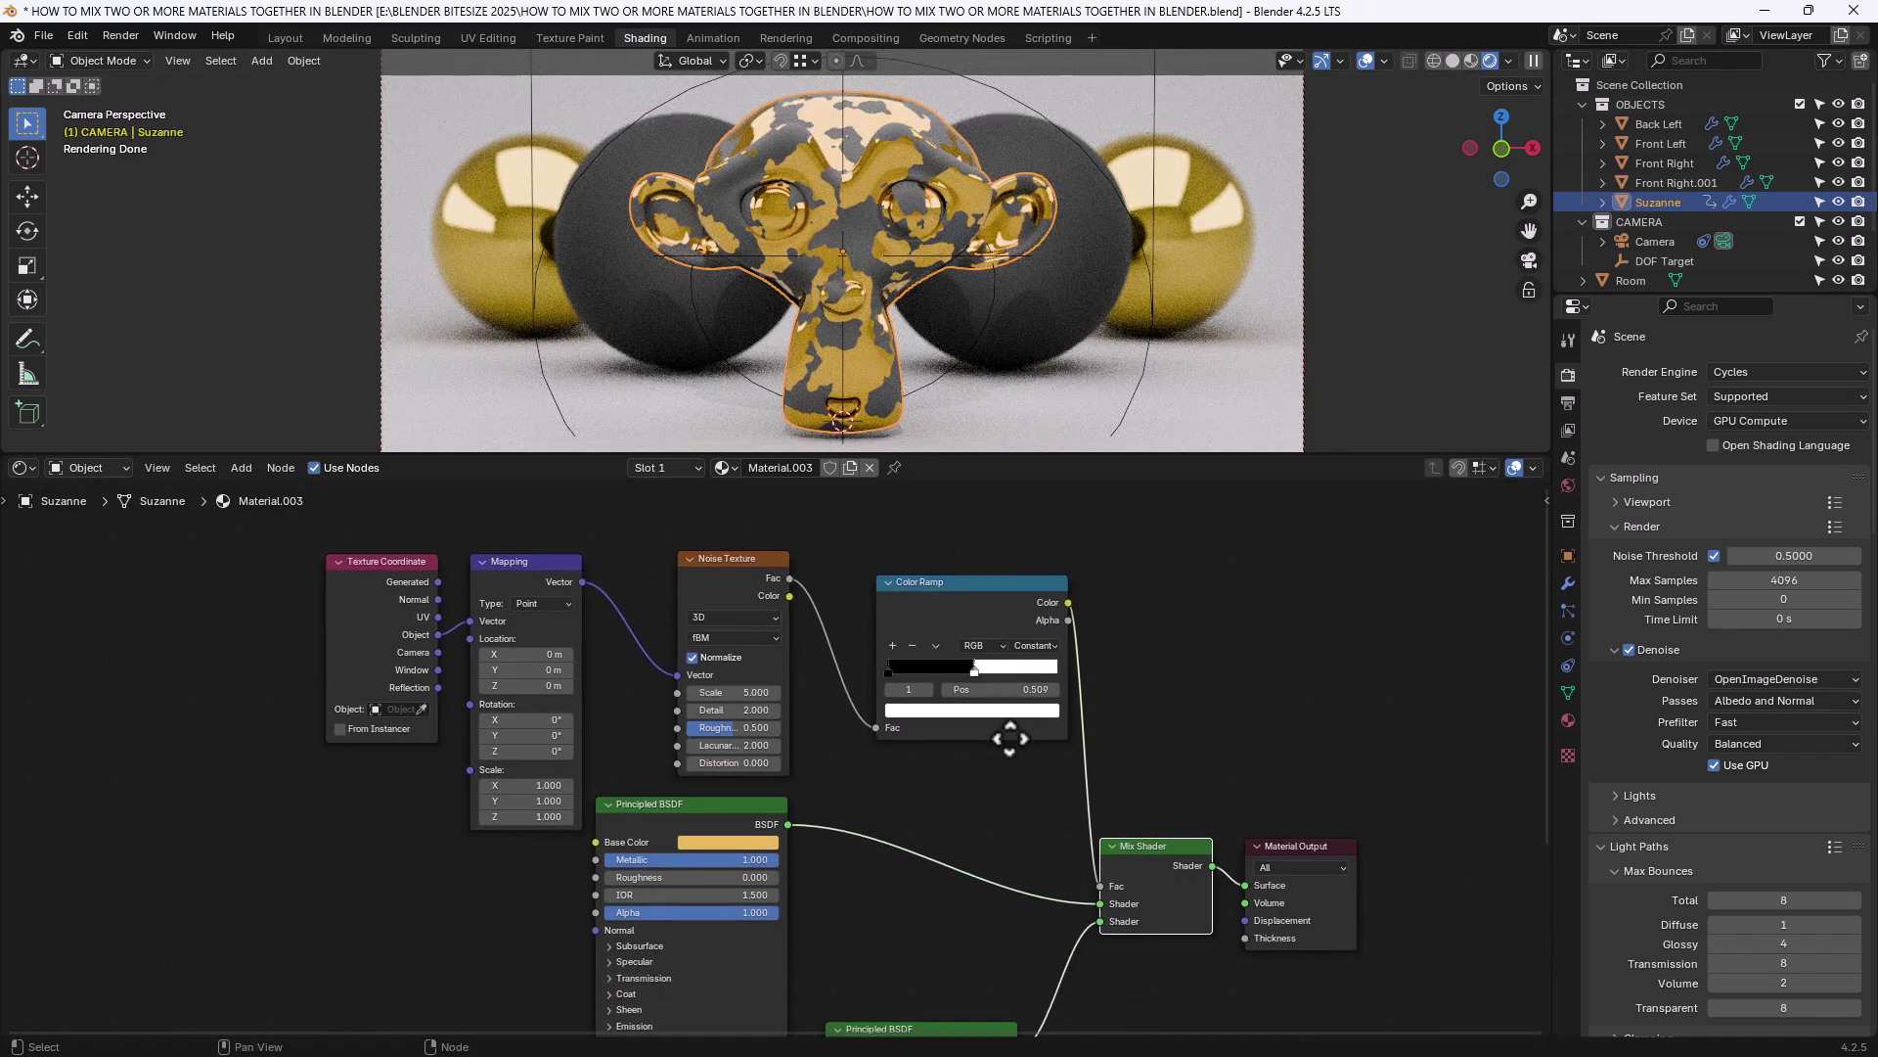
drag(701, 709, 718, 726)
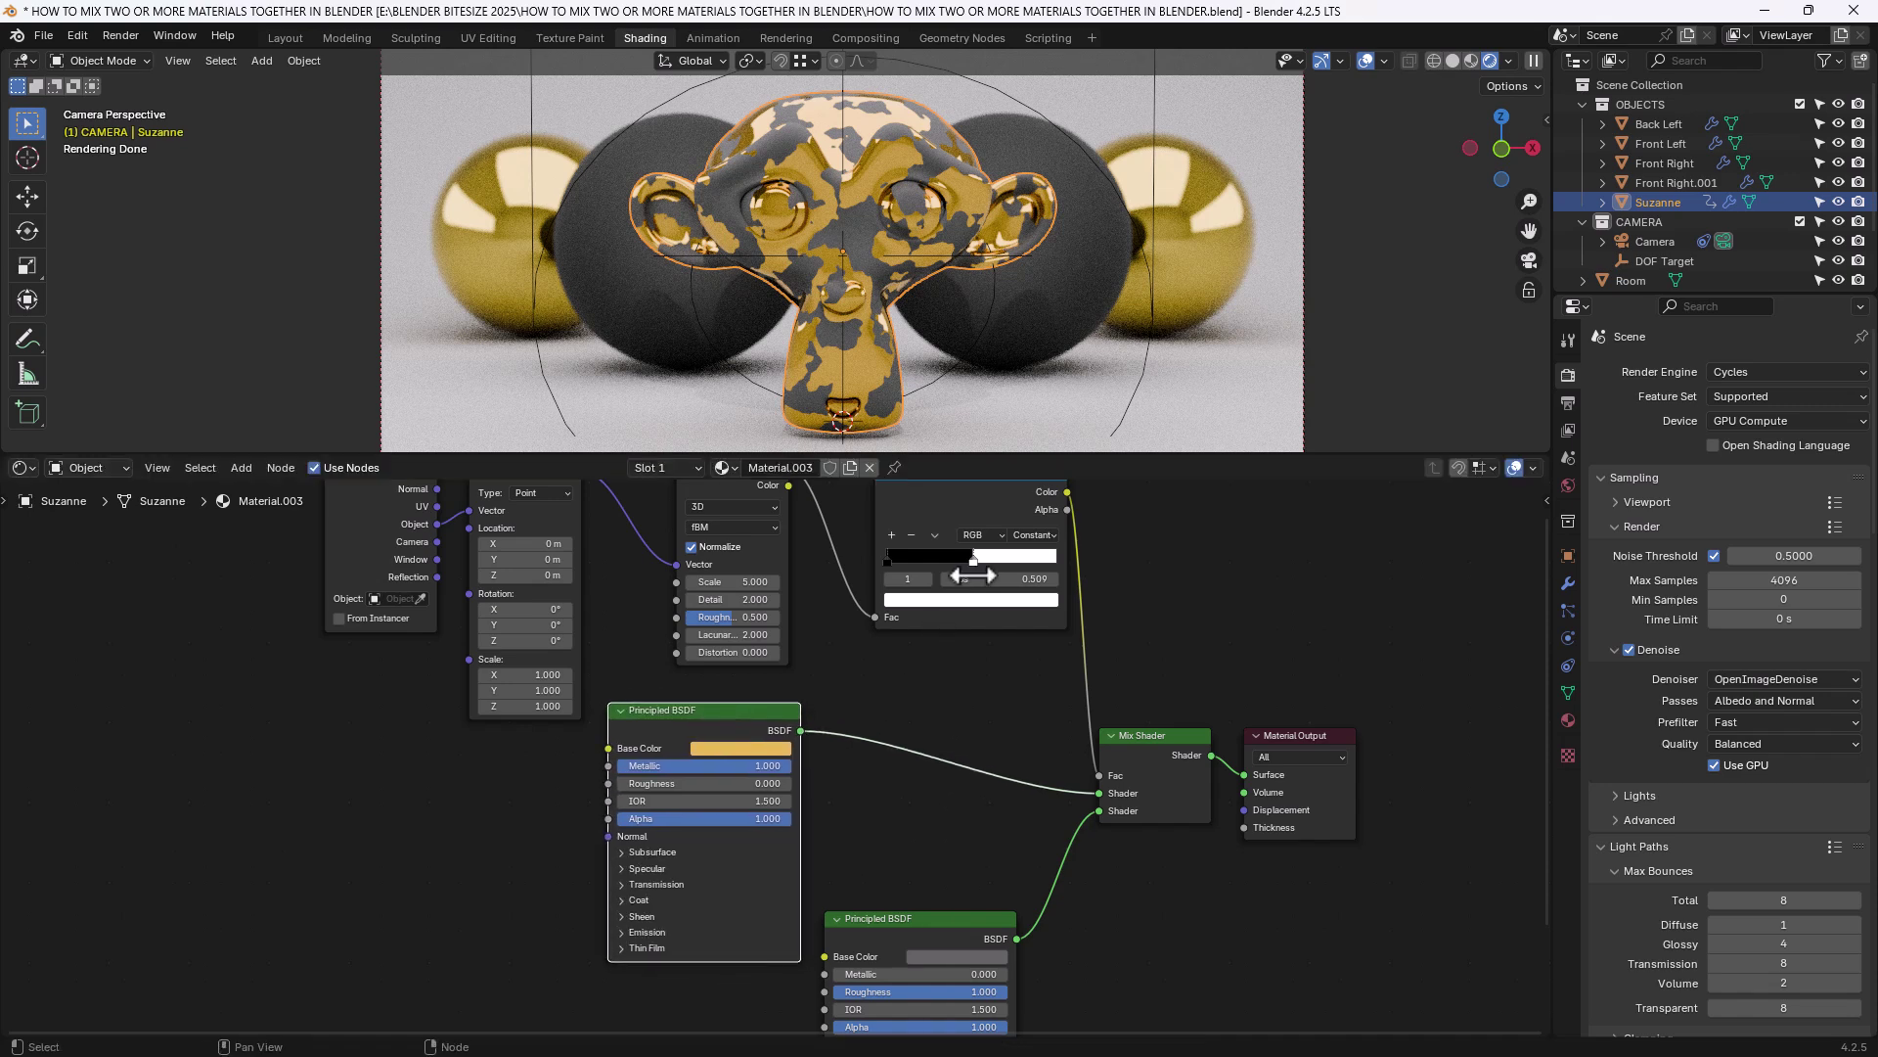
drag(951, 935, 1041, 956)
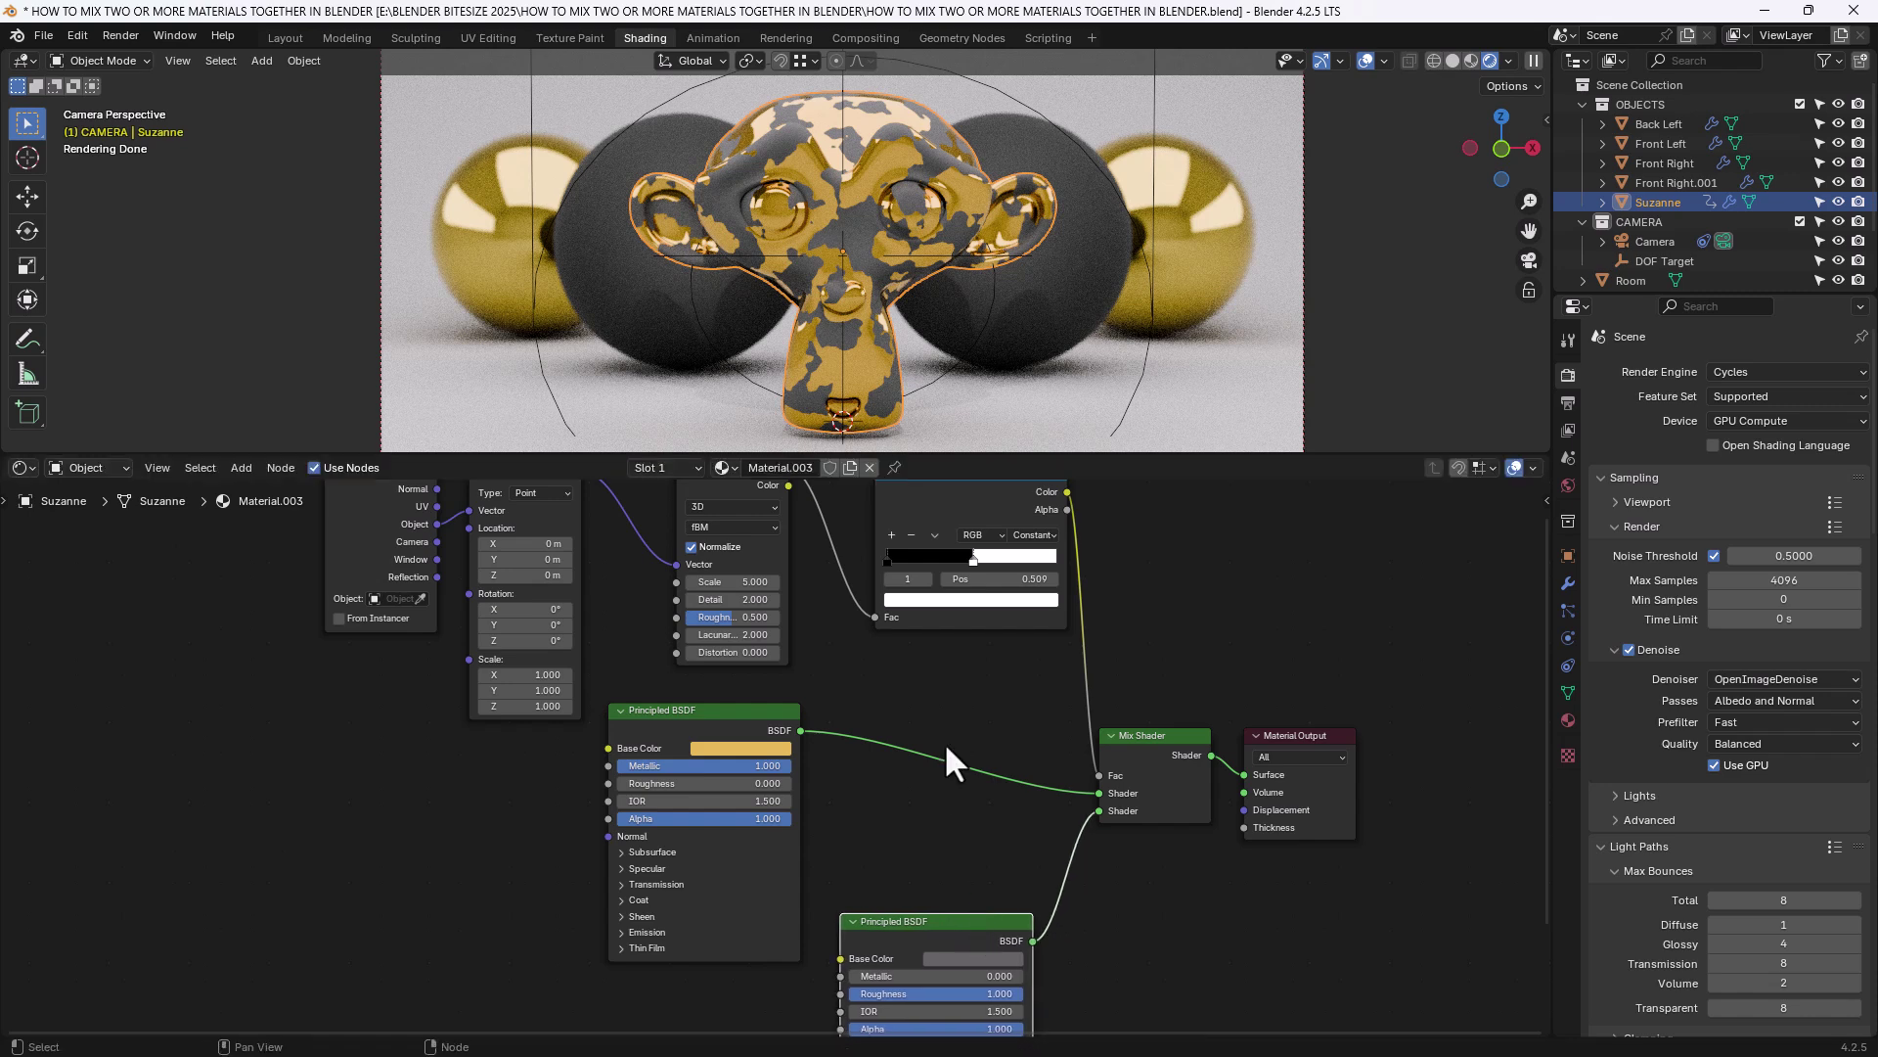
scroll(984, 690, up, 1)
middle_drag(983, 690, 1000, 784)
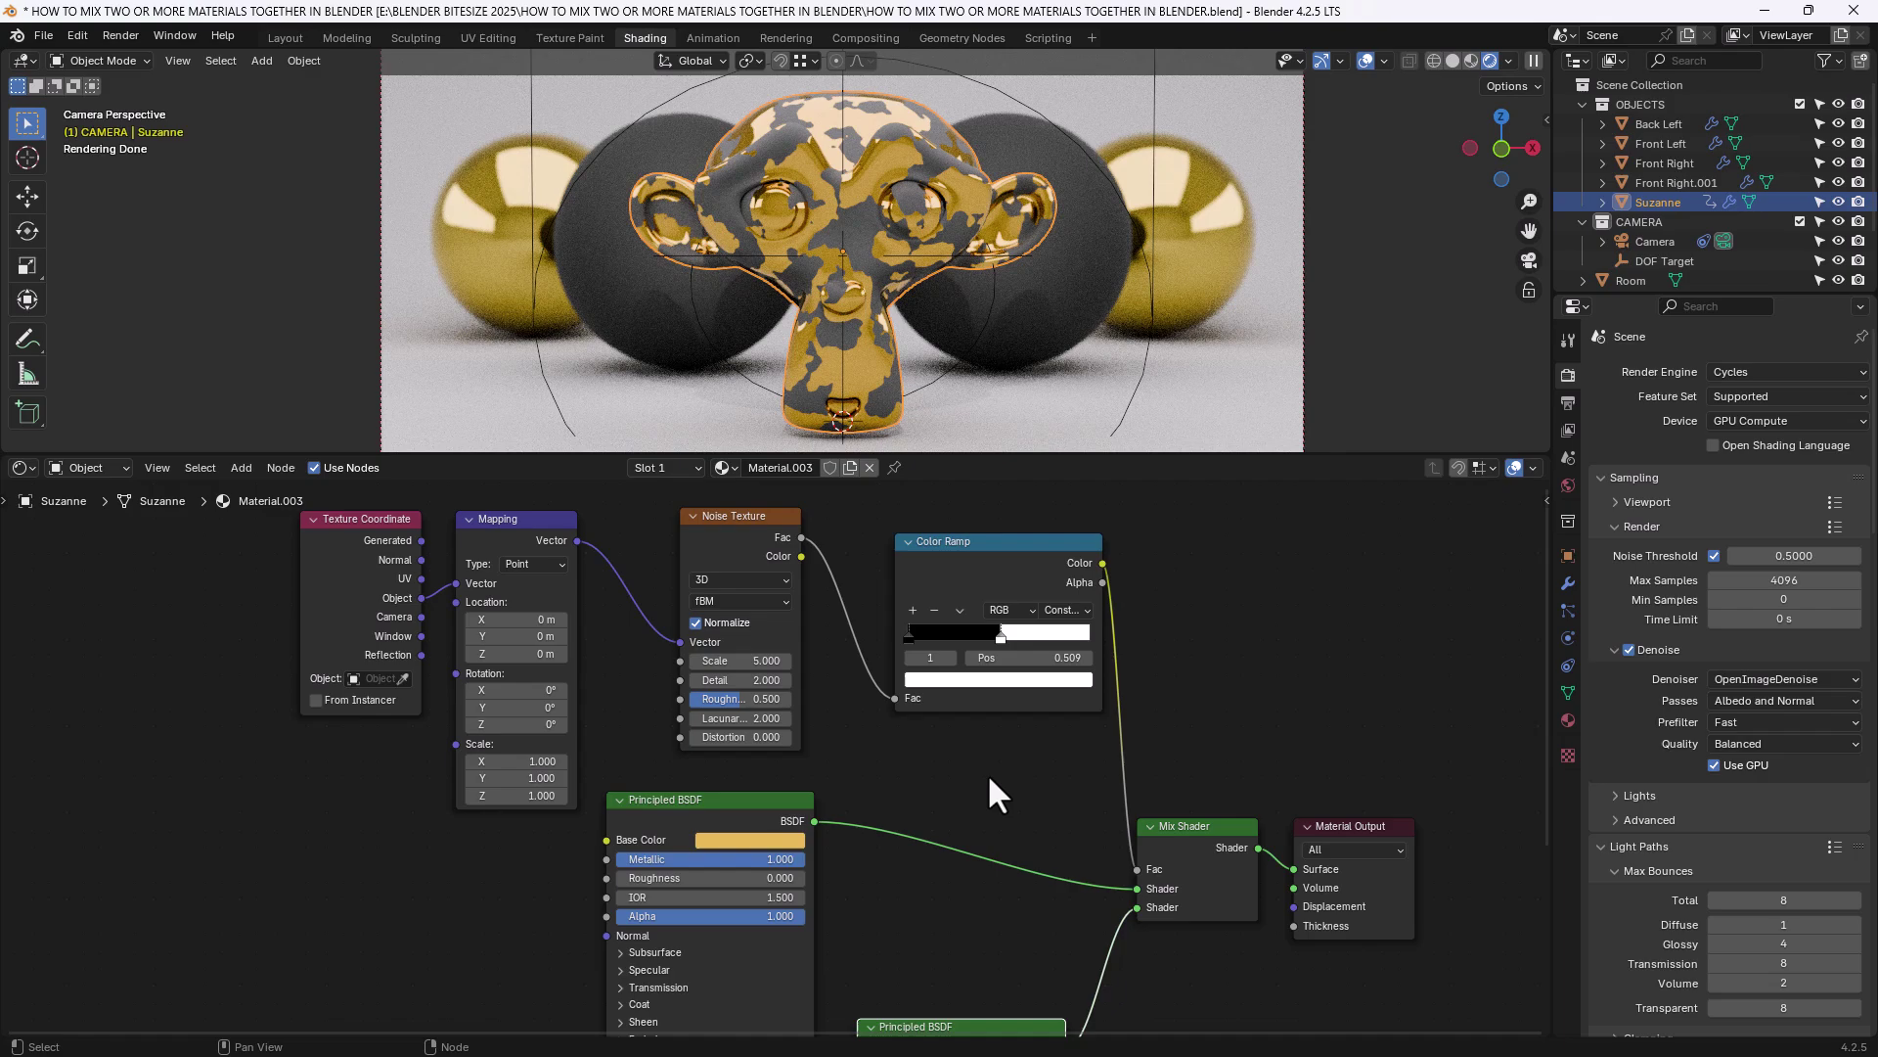
Add a Bump node through the add-node search in free space left of the shaders.
click(986, 767)
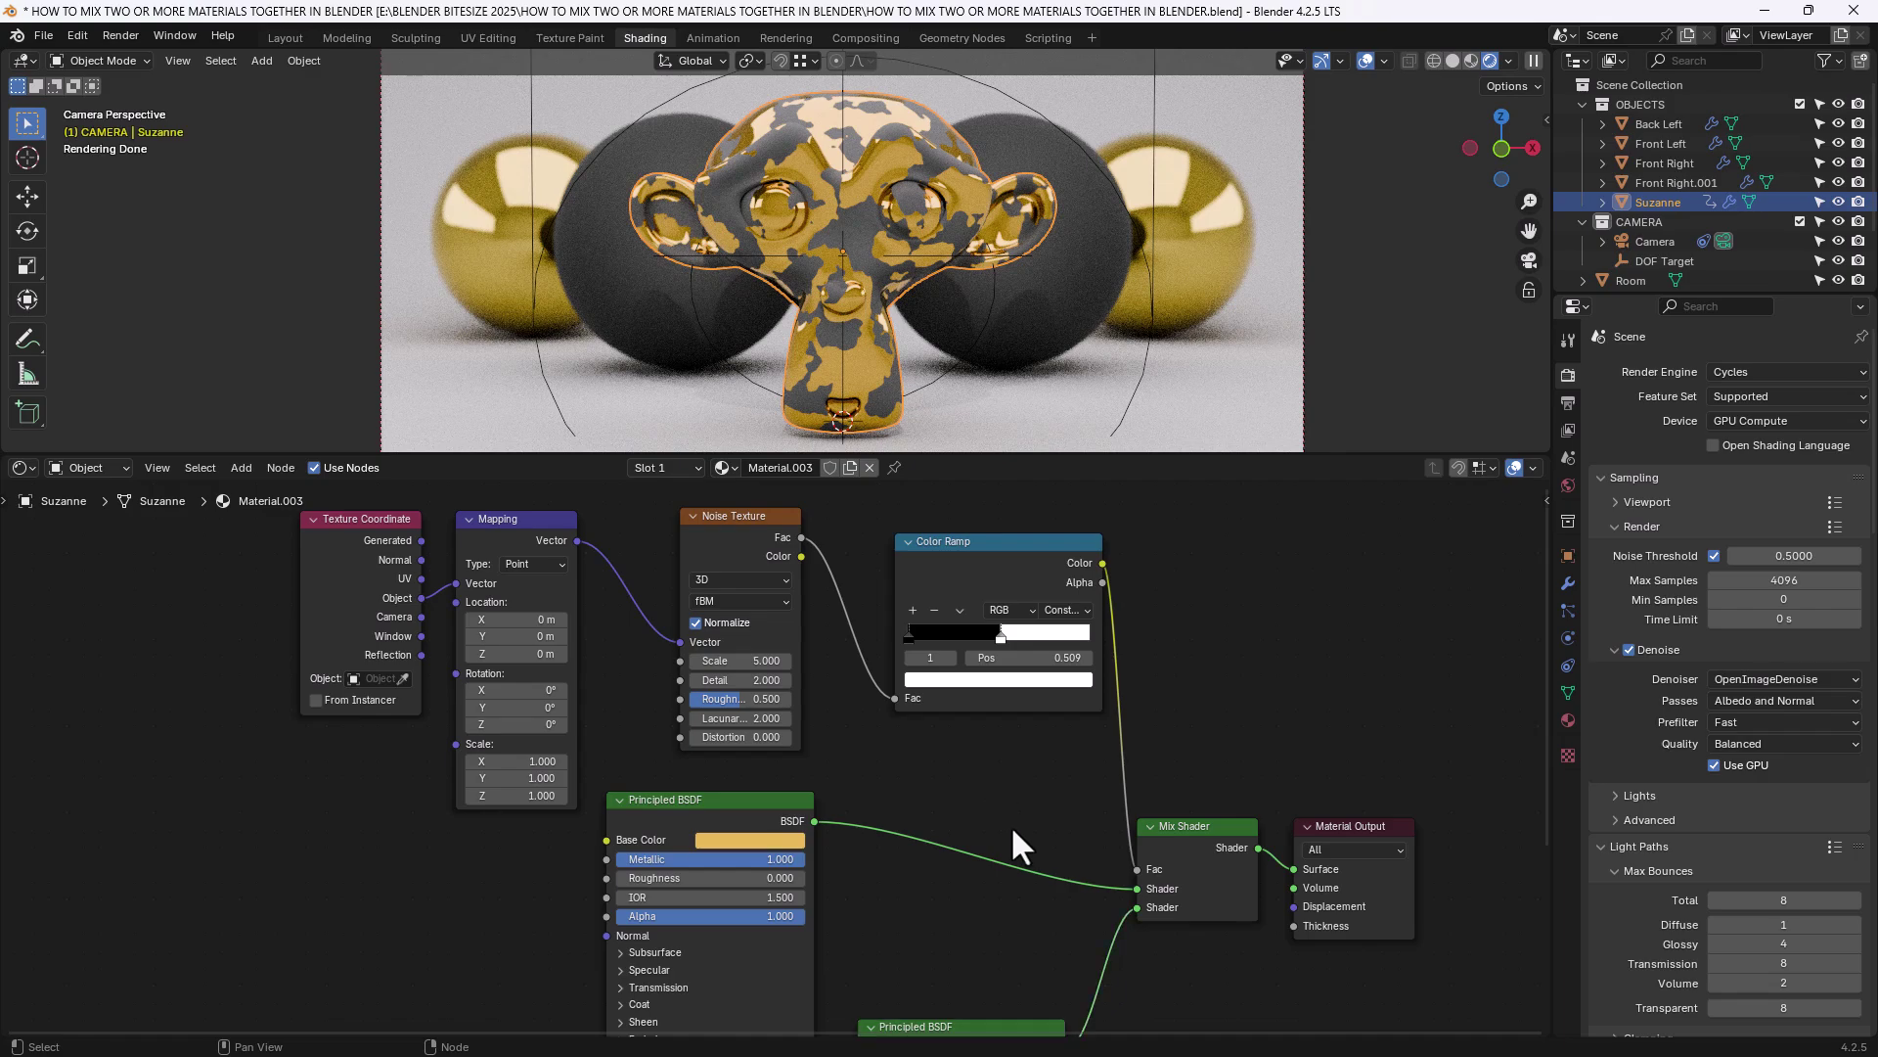
ctrl+middle_drag(831, 391, 840, 285)
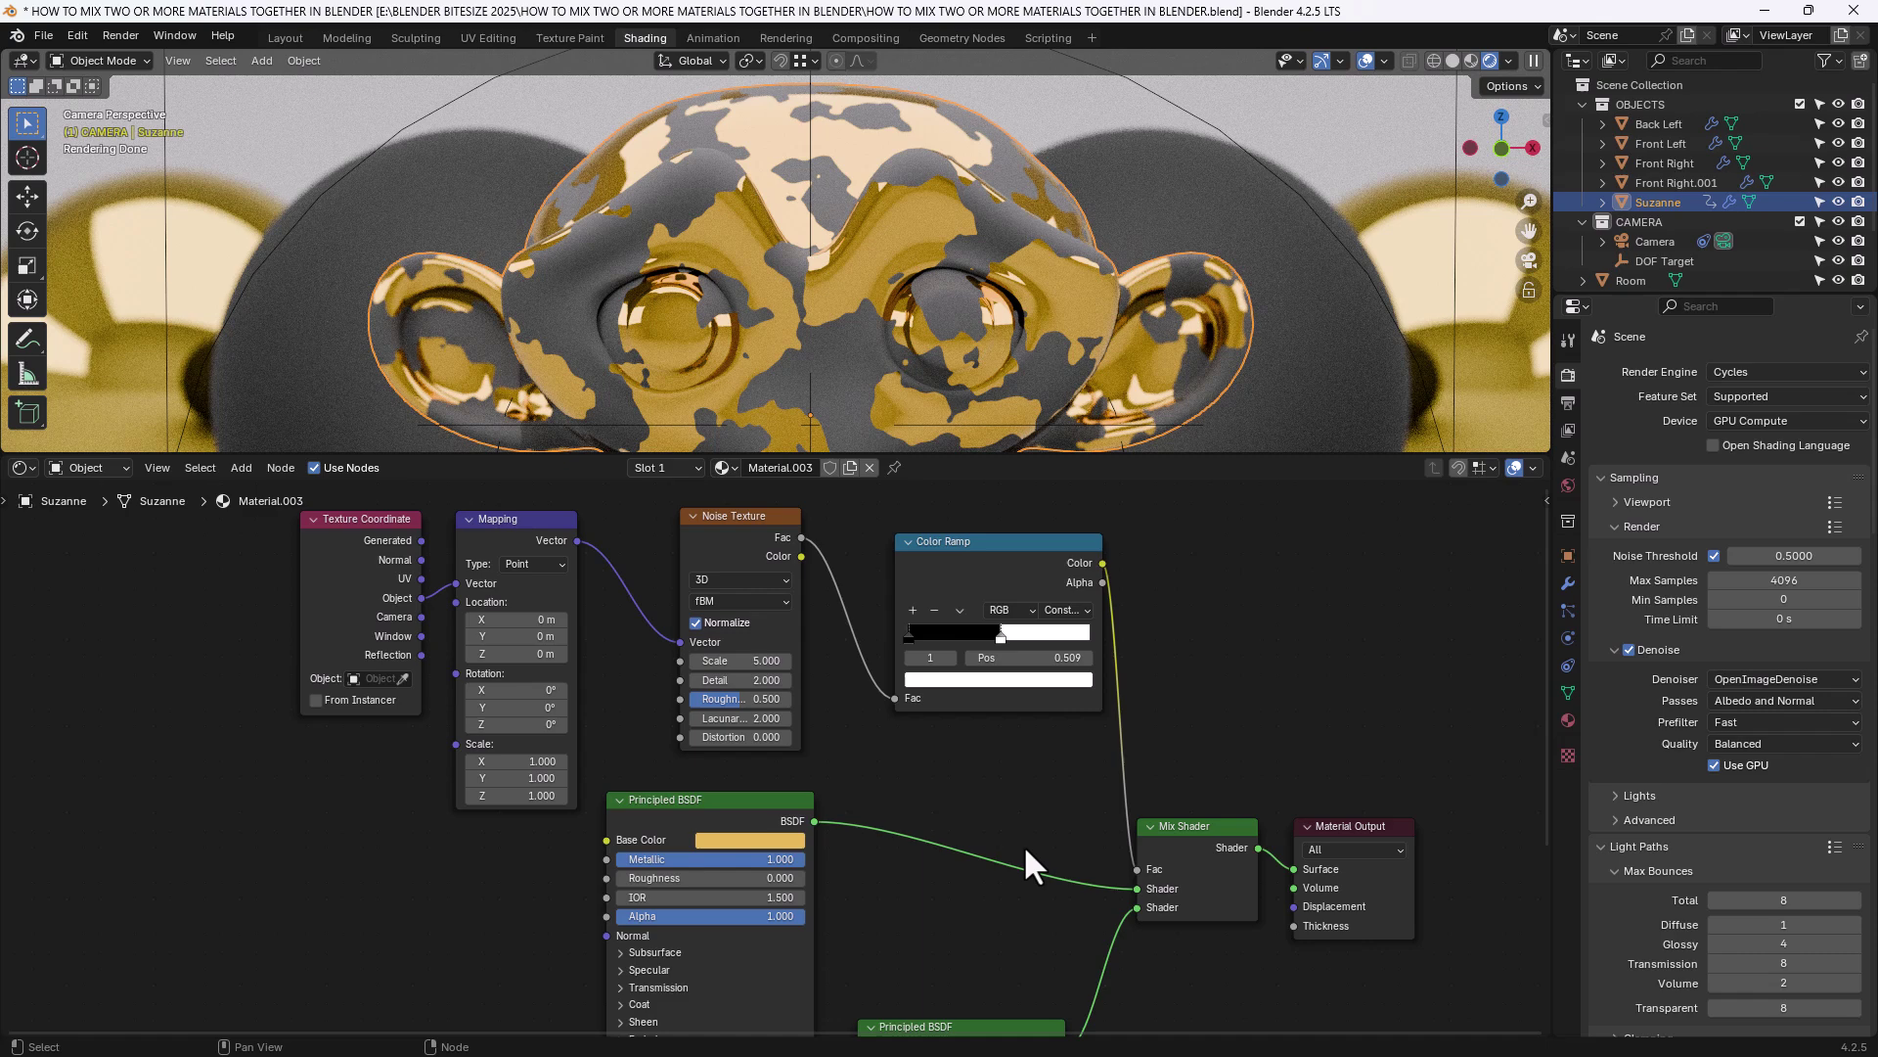
middle_drag(990, 880, 1125, 763)
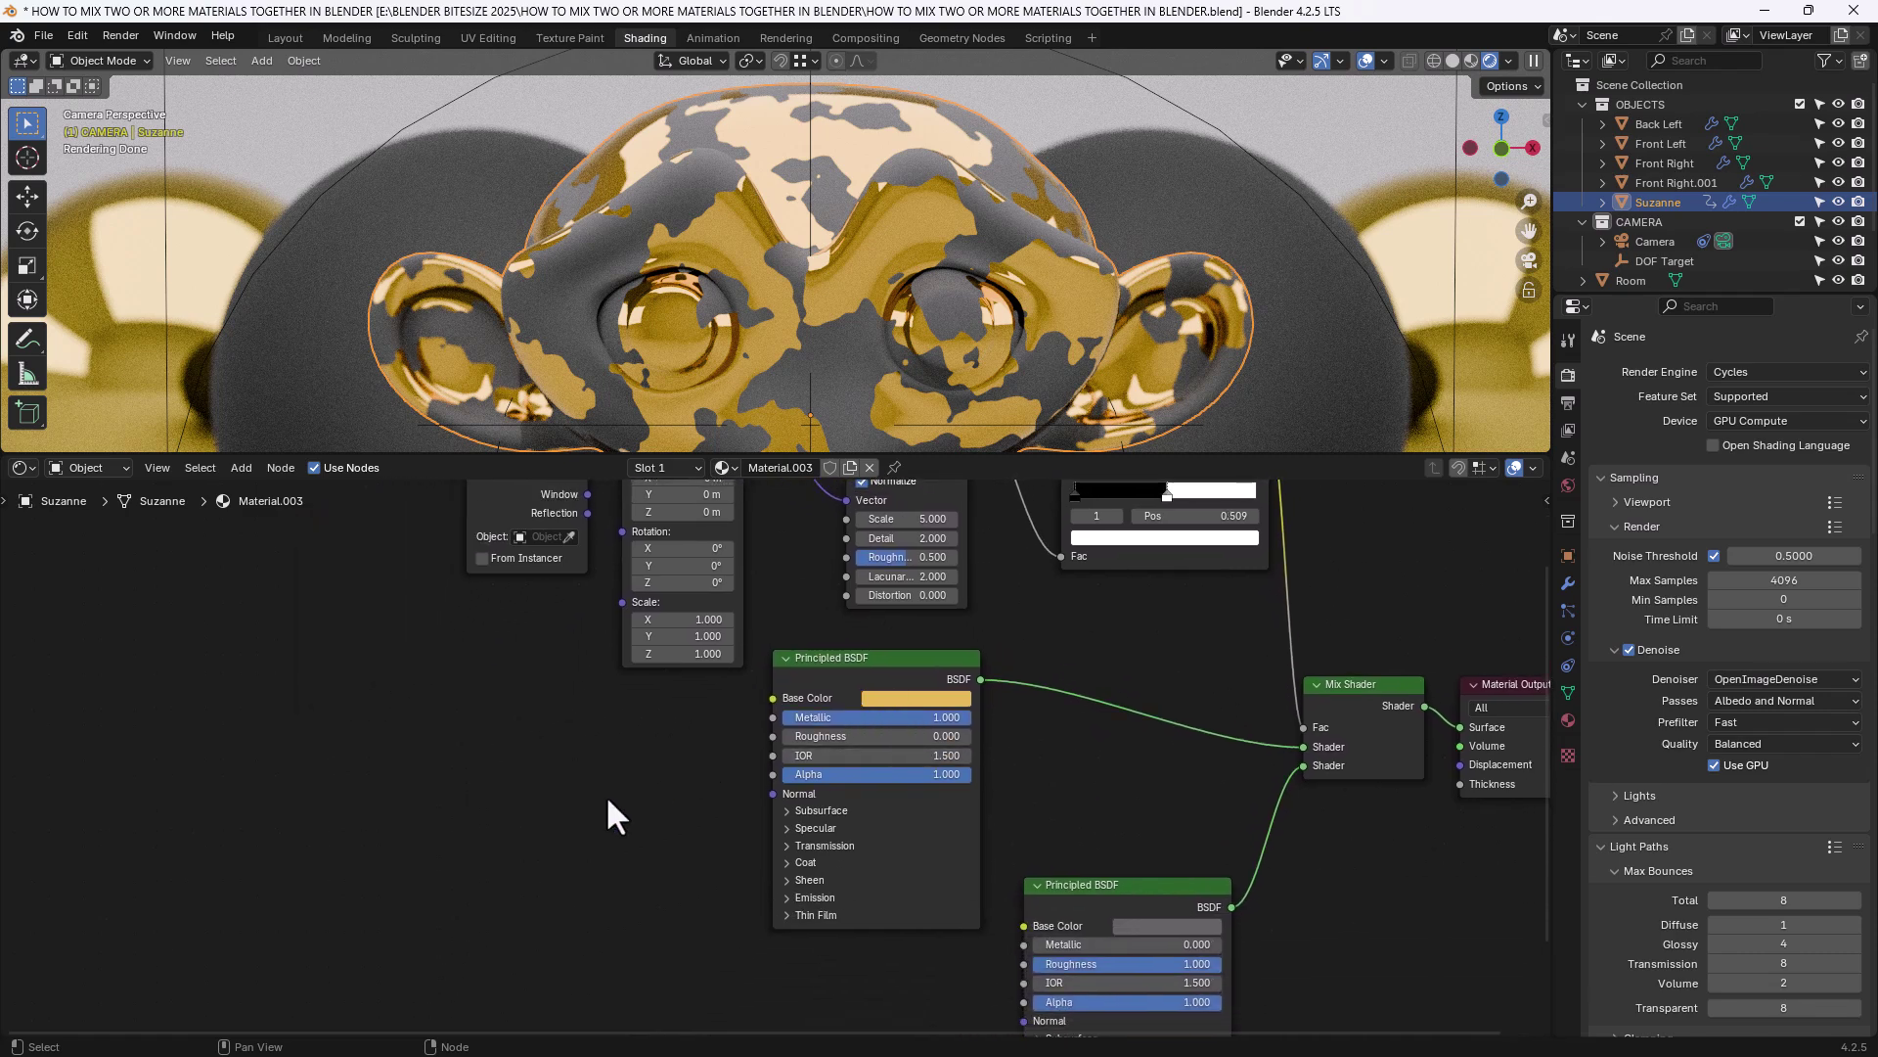
key(shift)
key(shift+a)
click(597, 796)
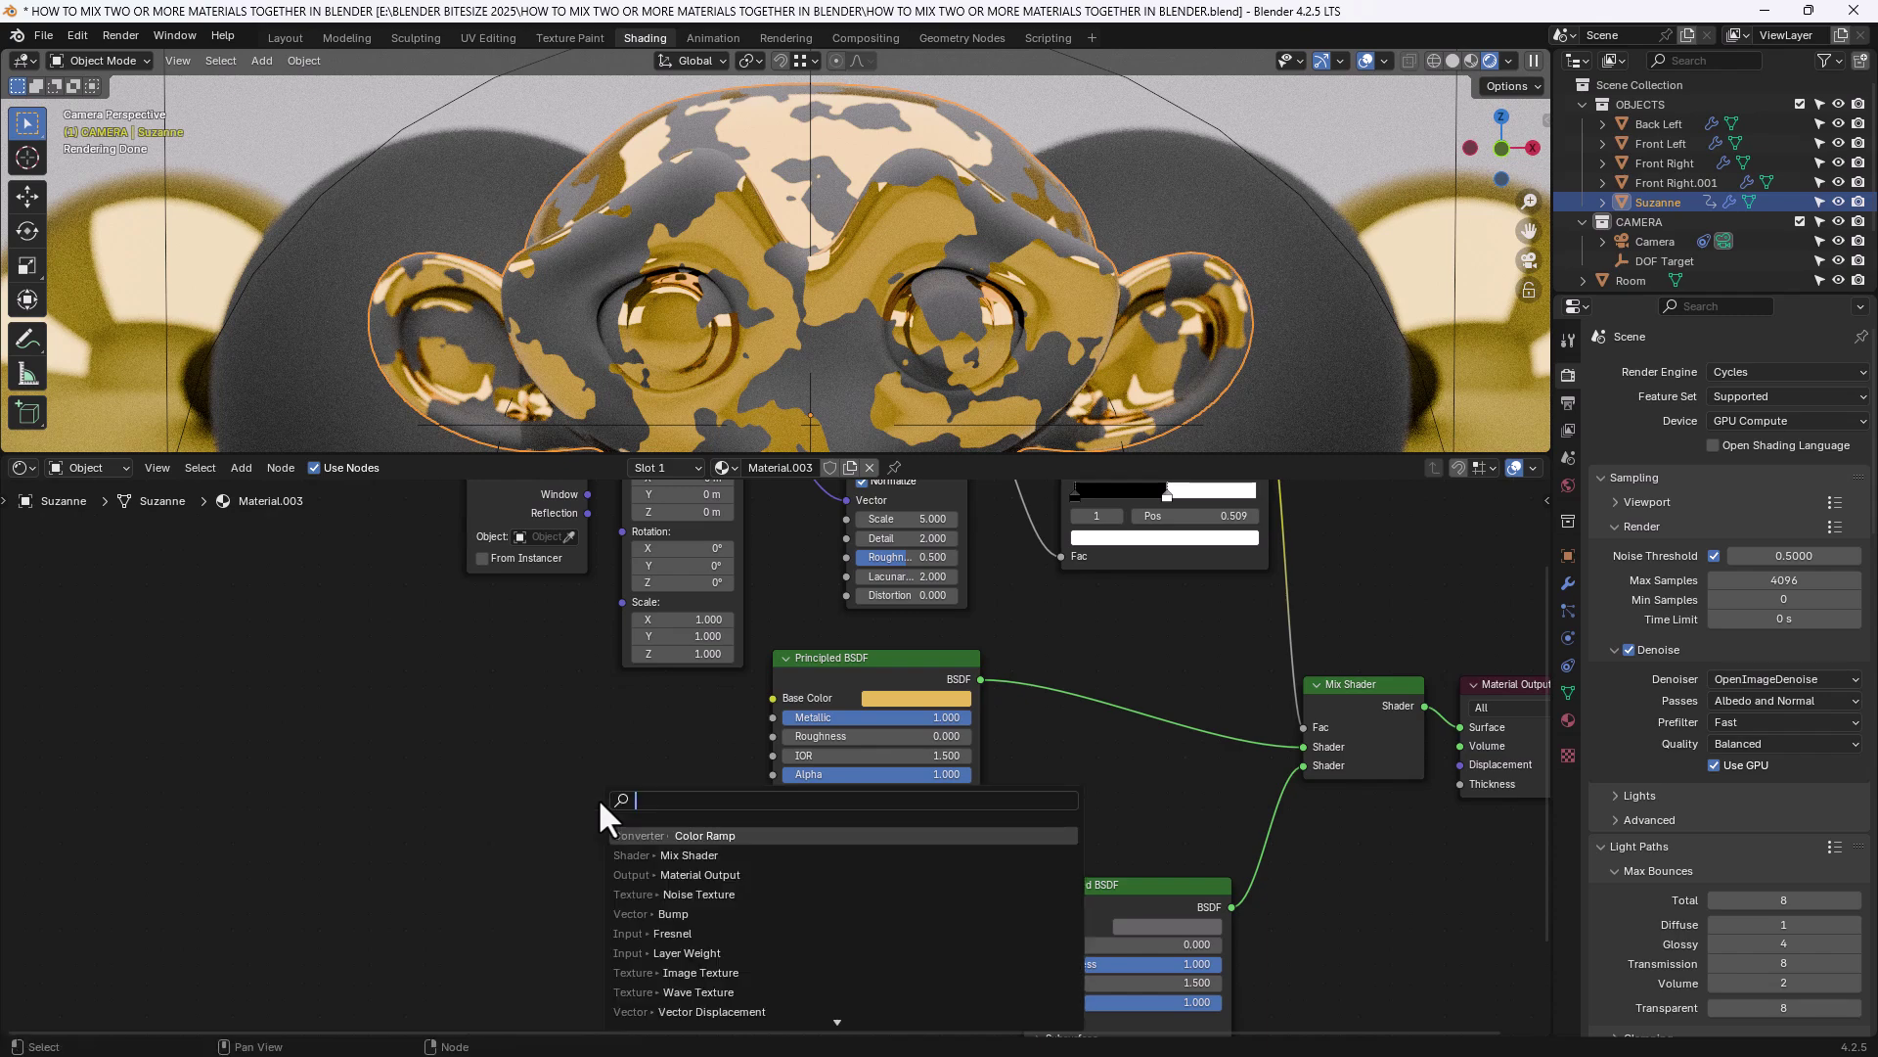
text(bump)
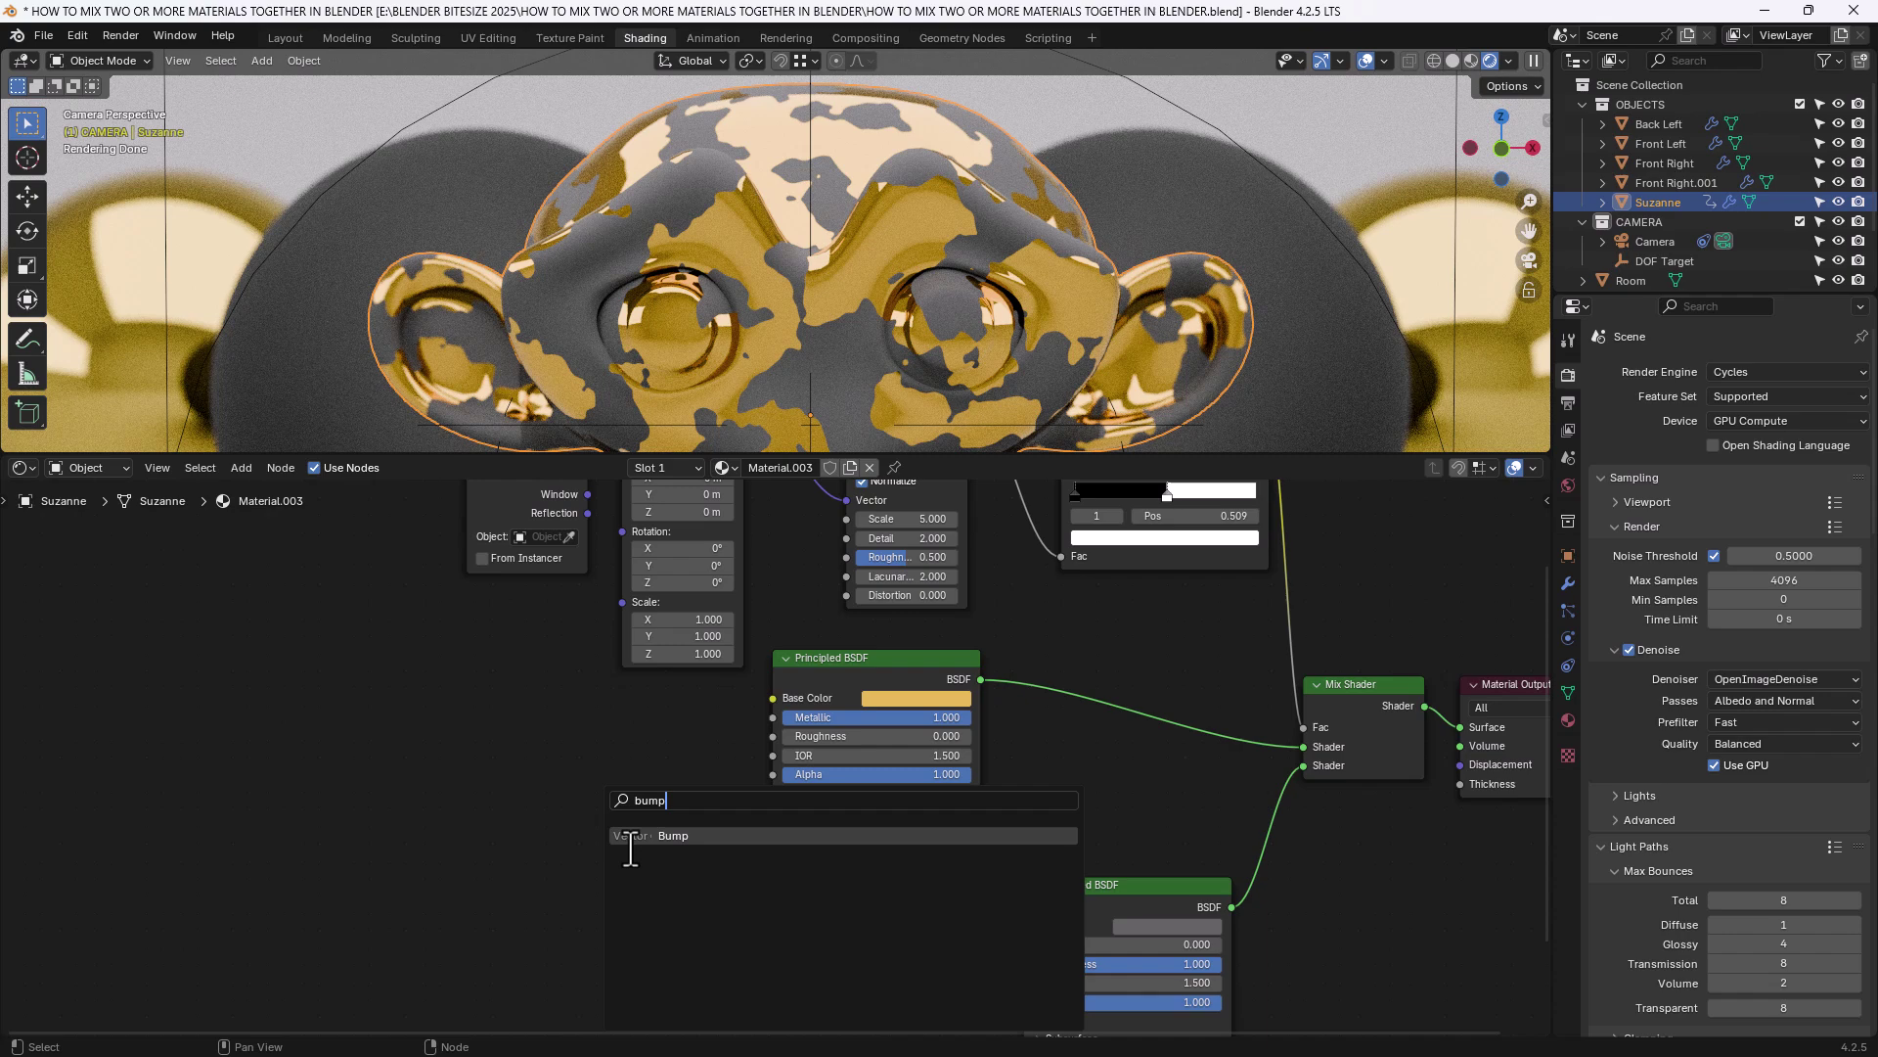
click(628, 836)
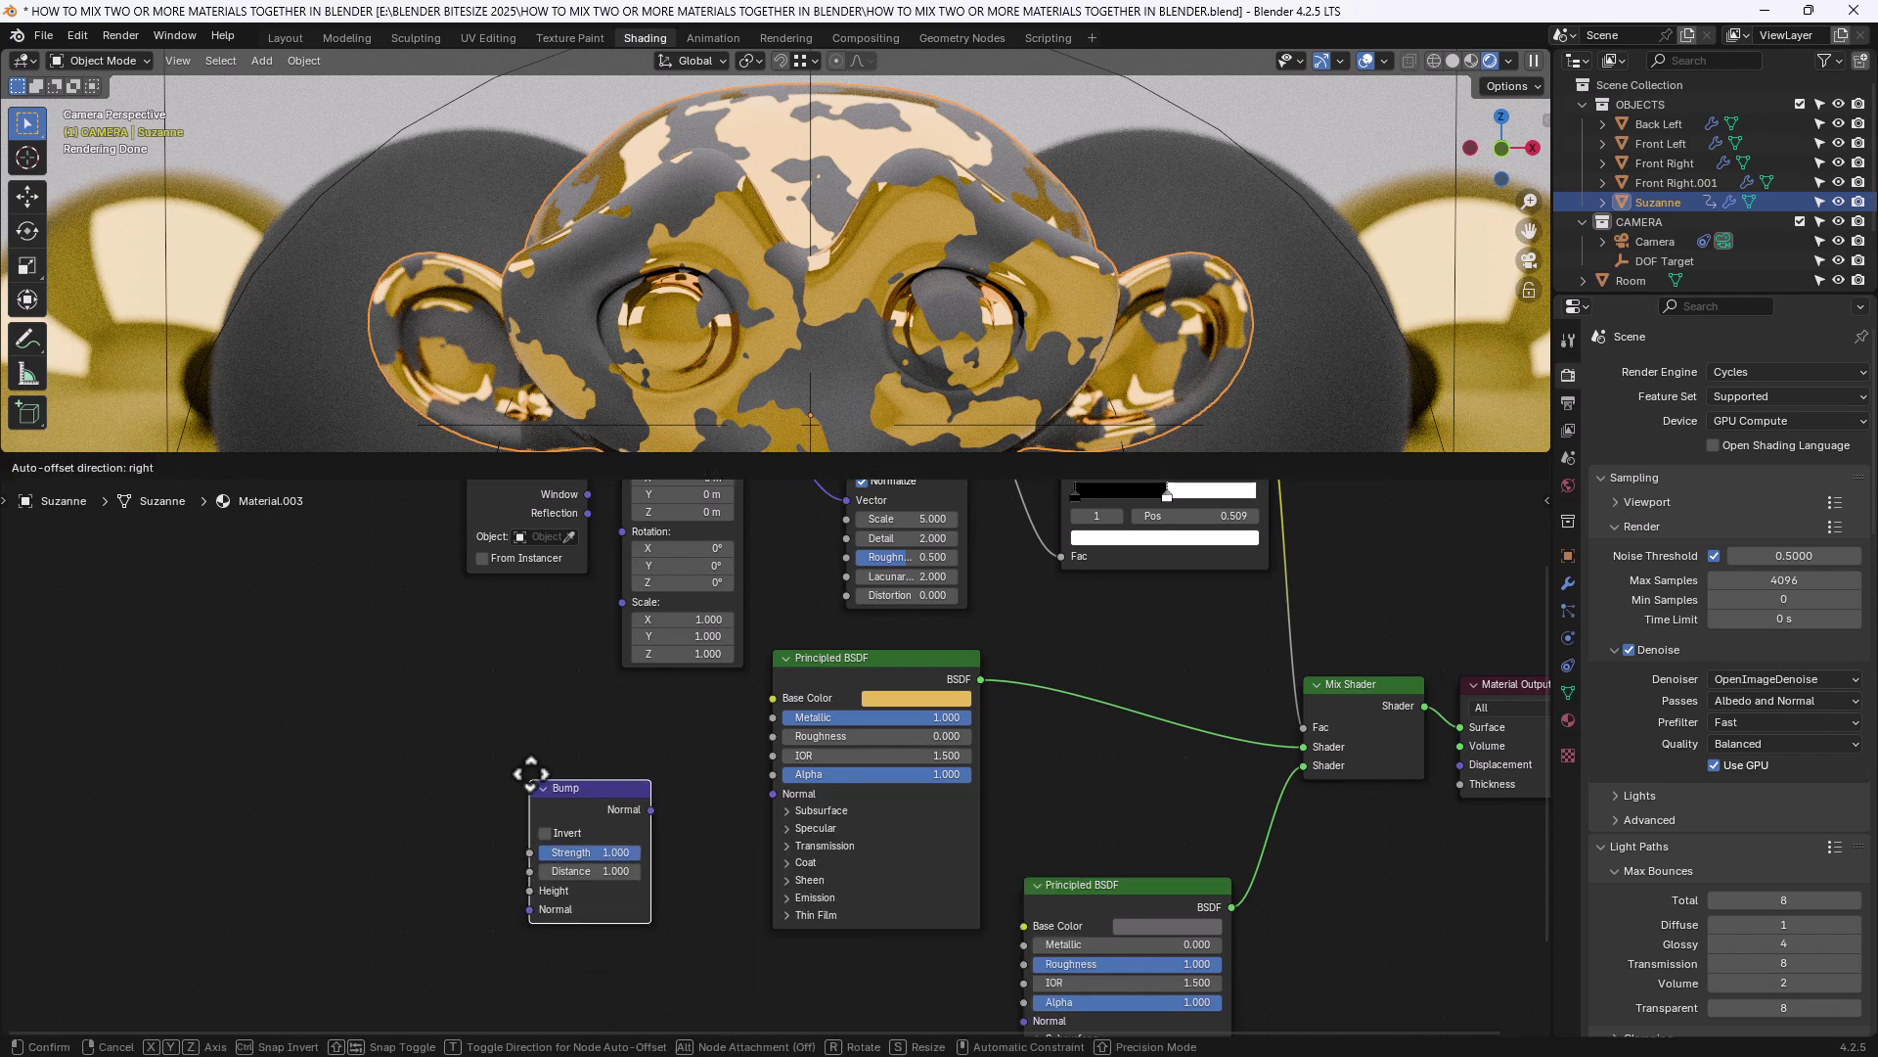
Place the Bump node and connect its Normal to the gold Principled BSDF's Normal input.
click(693, 771)
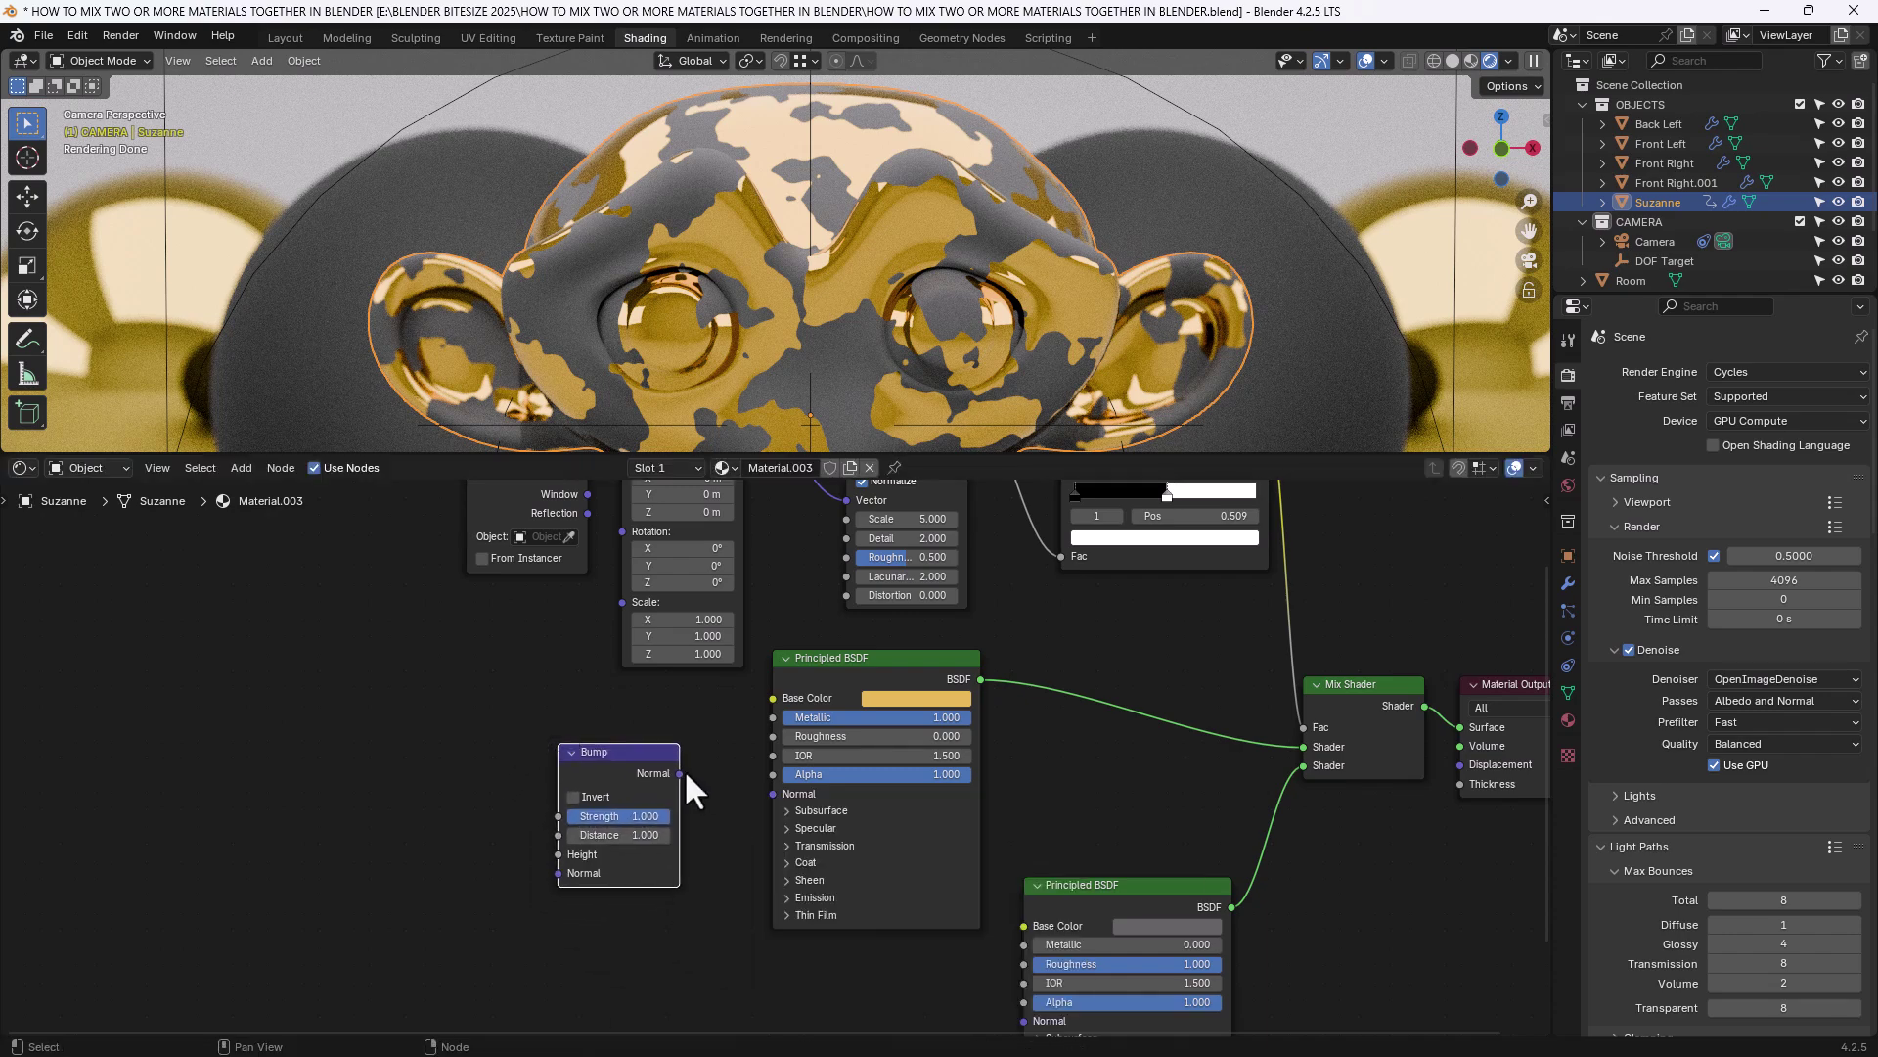
drag(680, 773, 709, 740)
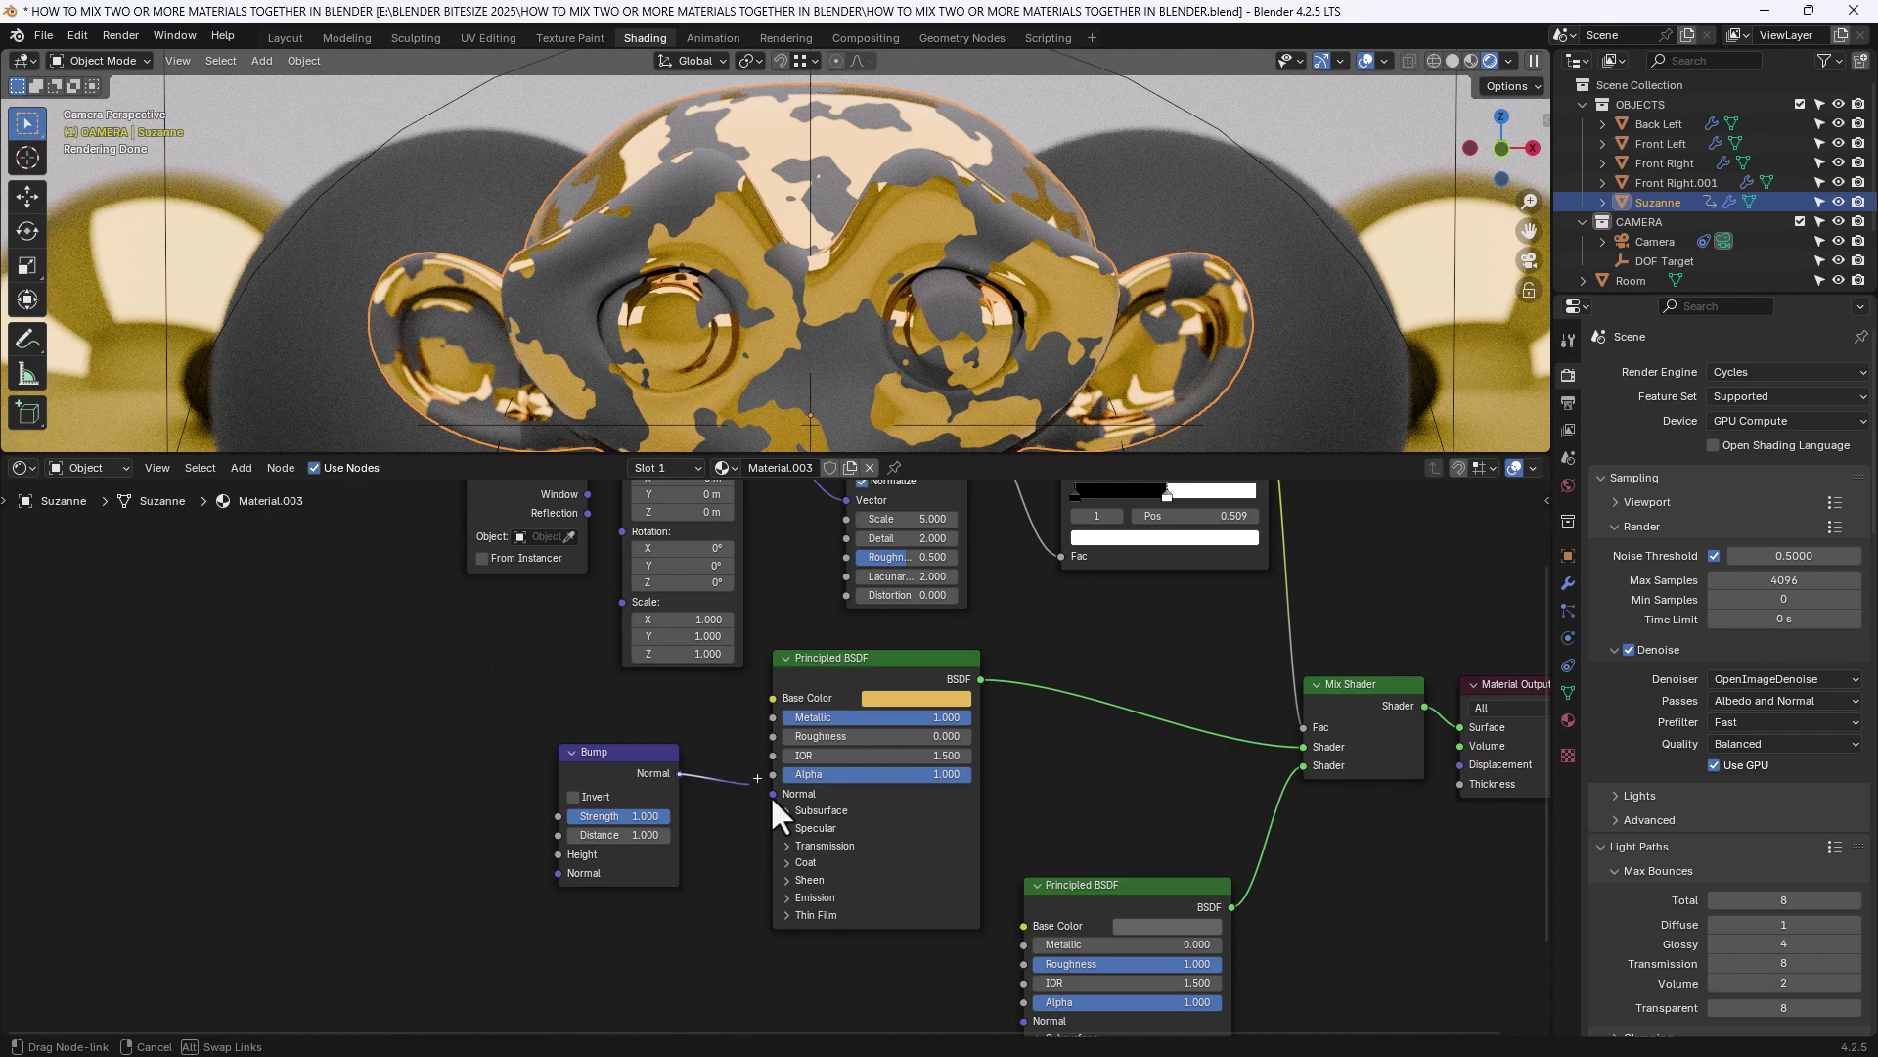
drag(771, 794, 773, 794)
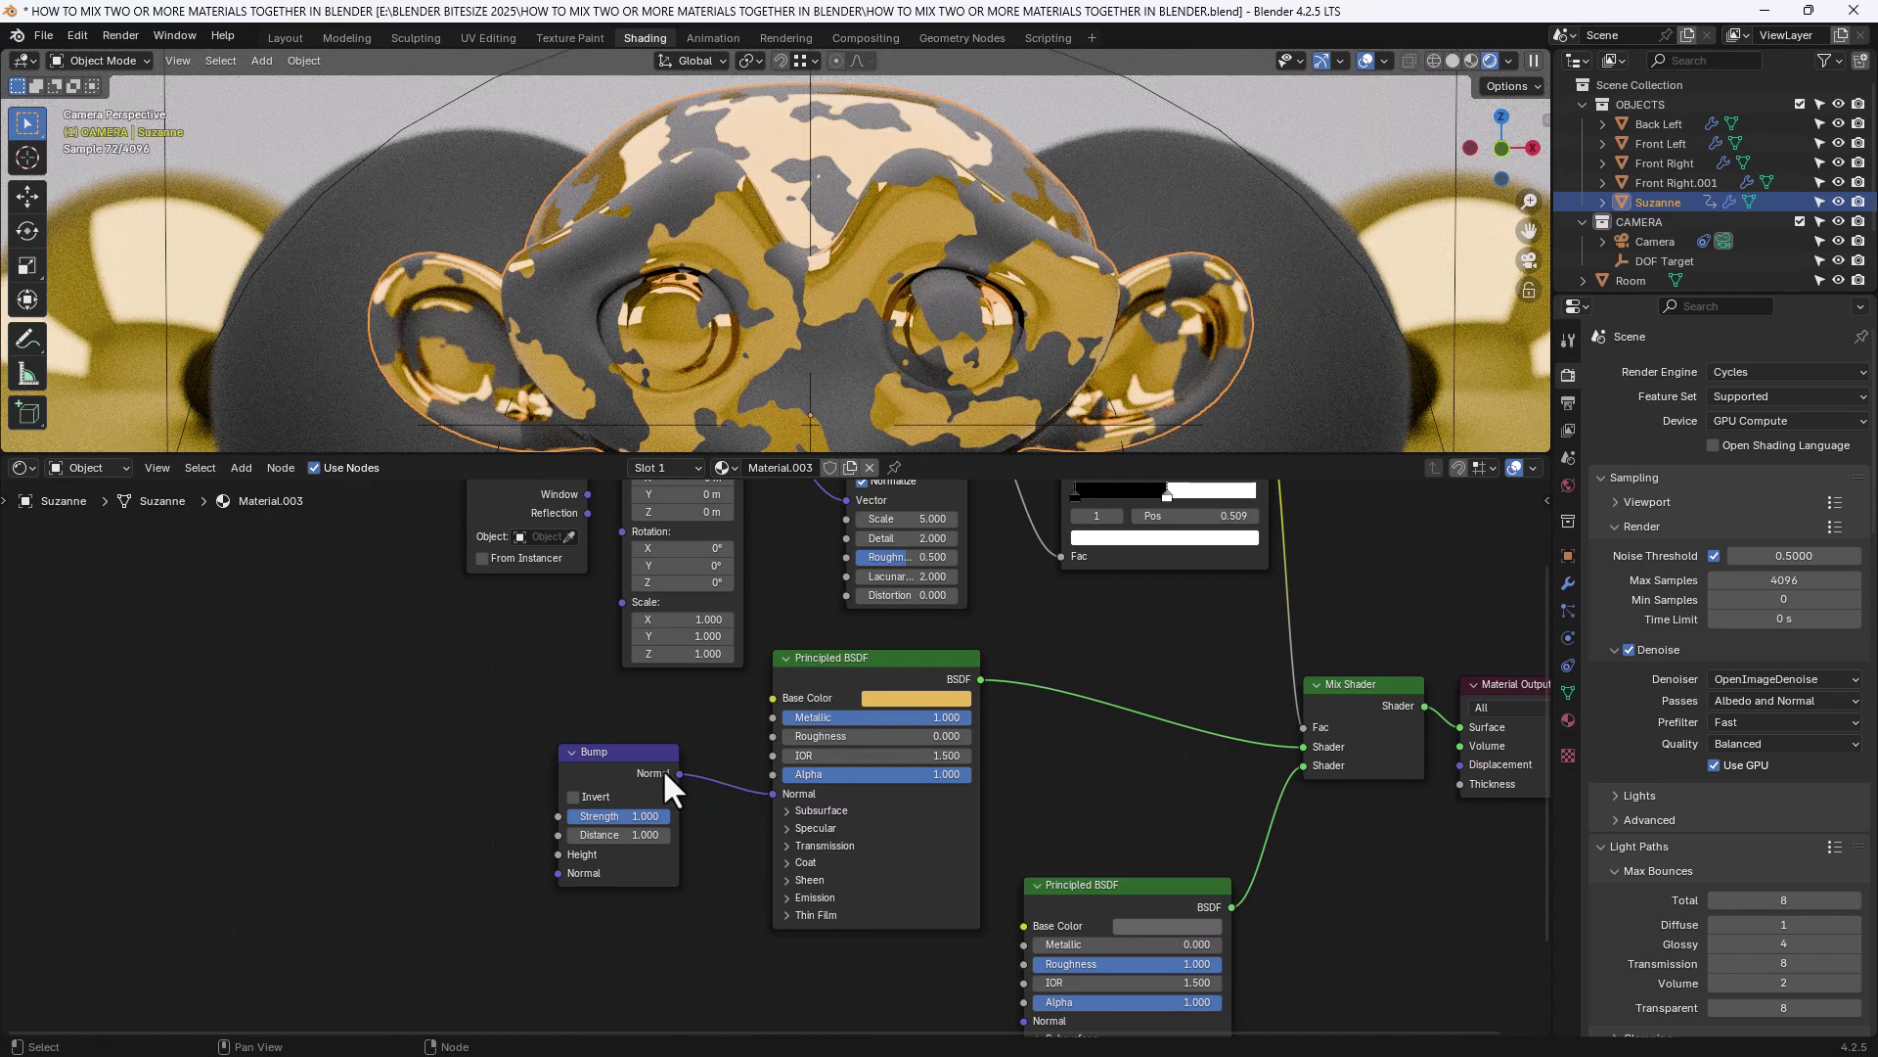
click(663, 768)
Move the Texture Coordinate, Mapping, Noise Texture and Color Ramp nodes further left.
scroll(667, 761, down, 3)
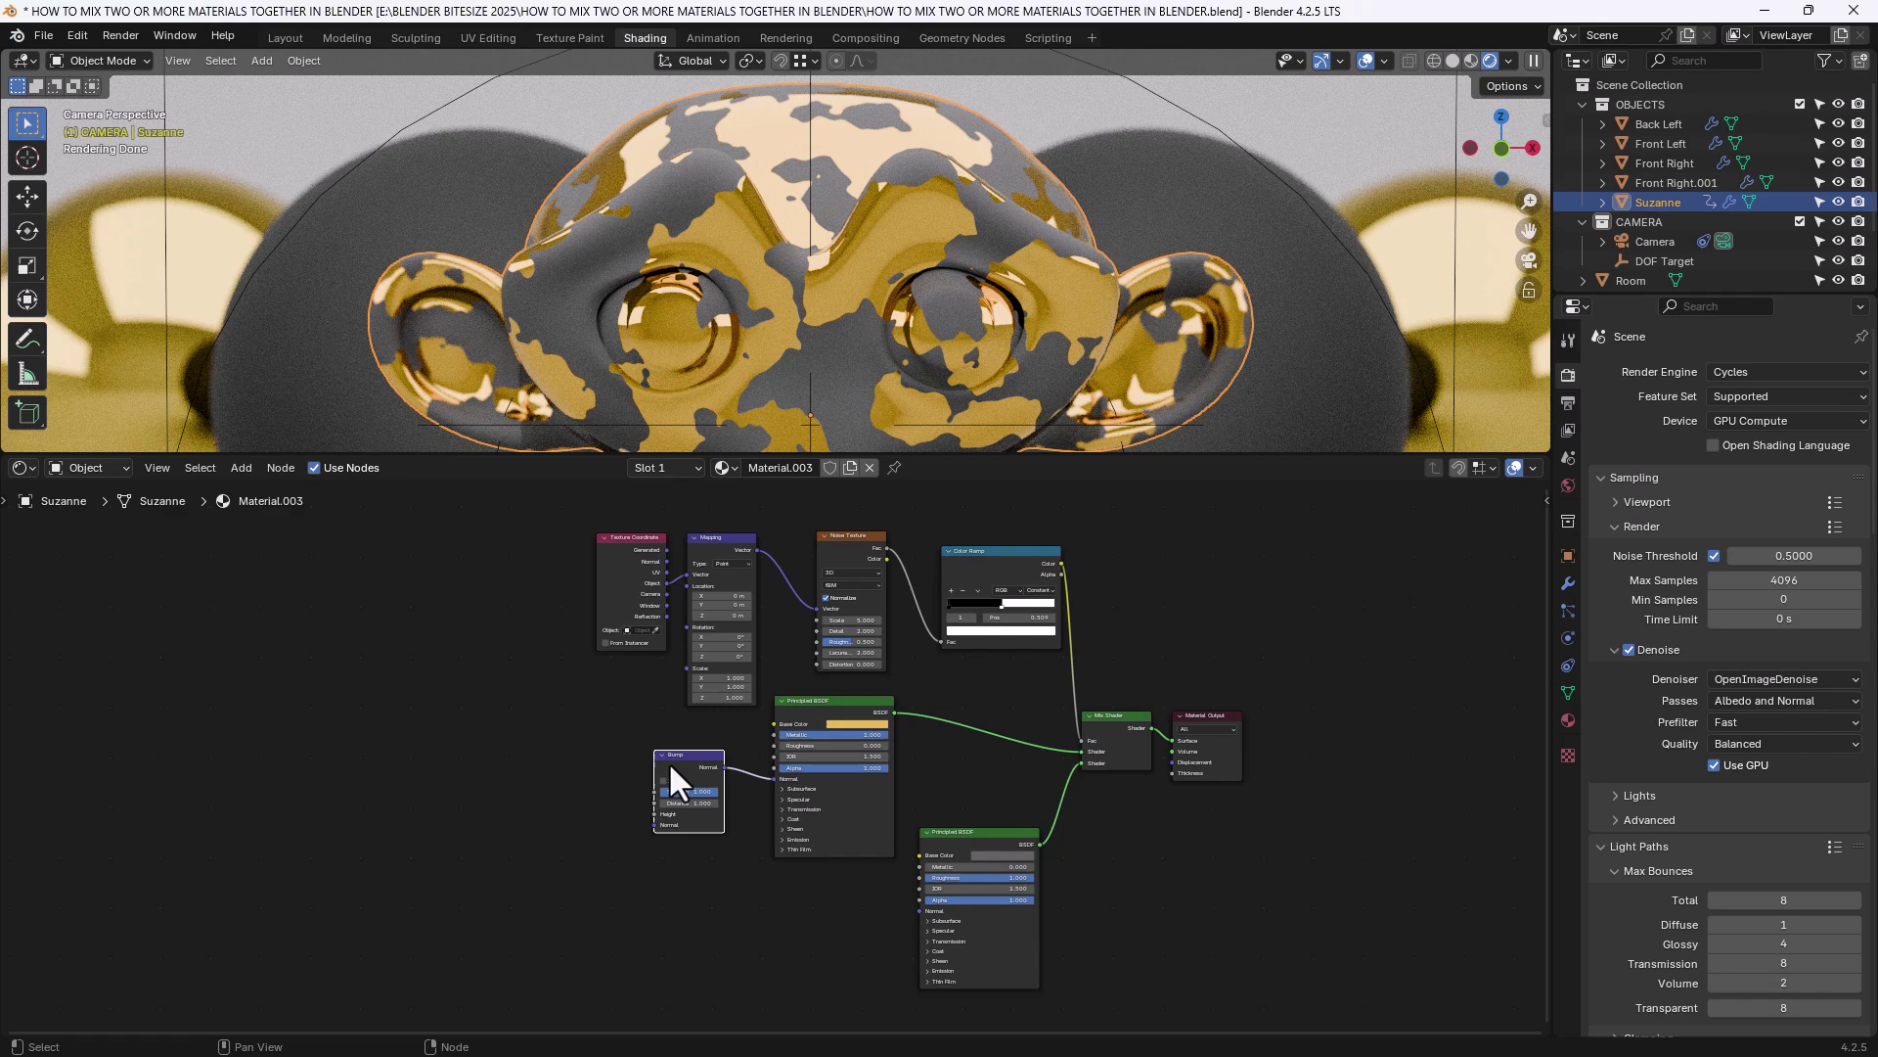
drag(587, 530, 1001, 624)
key(g)
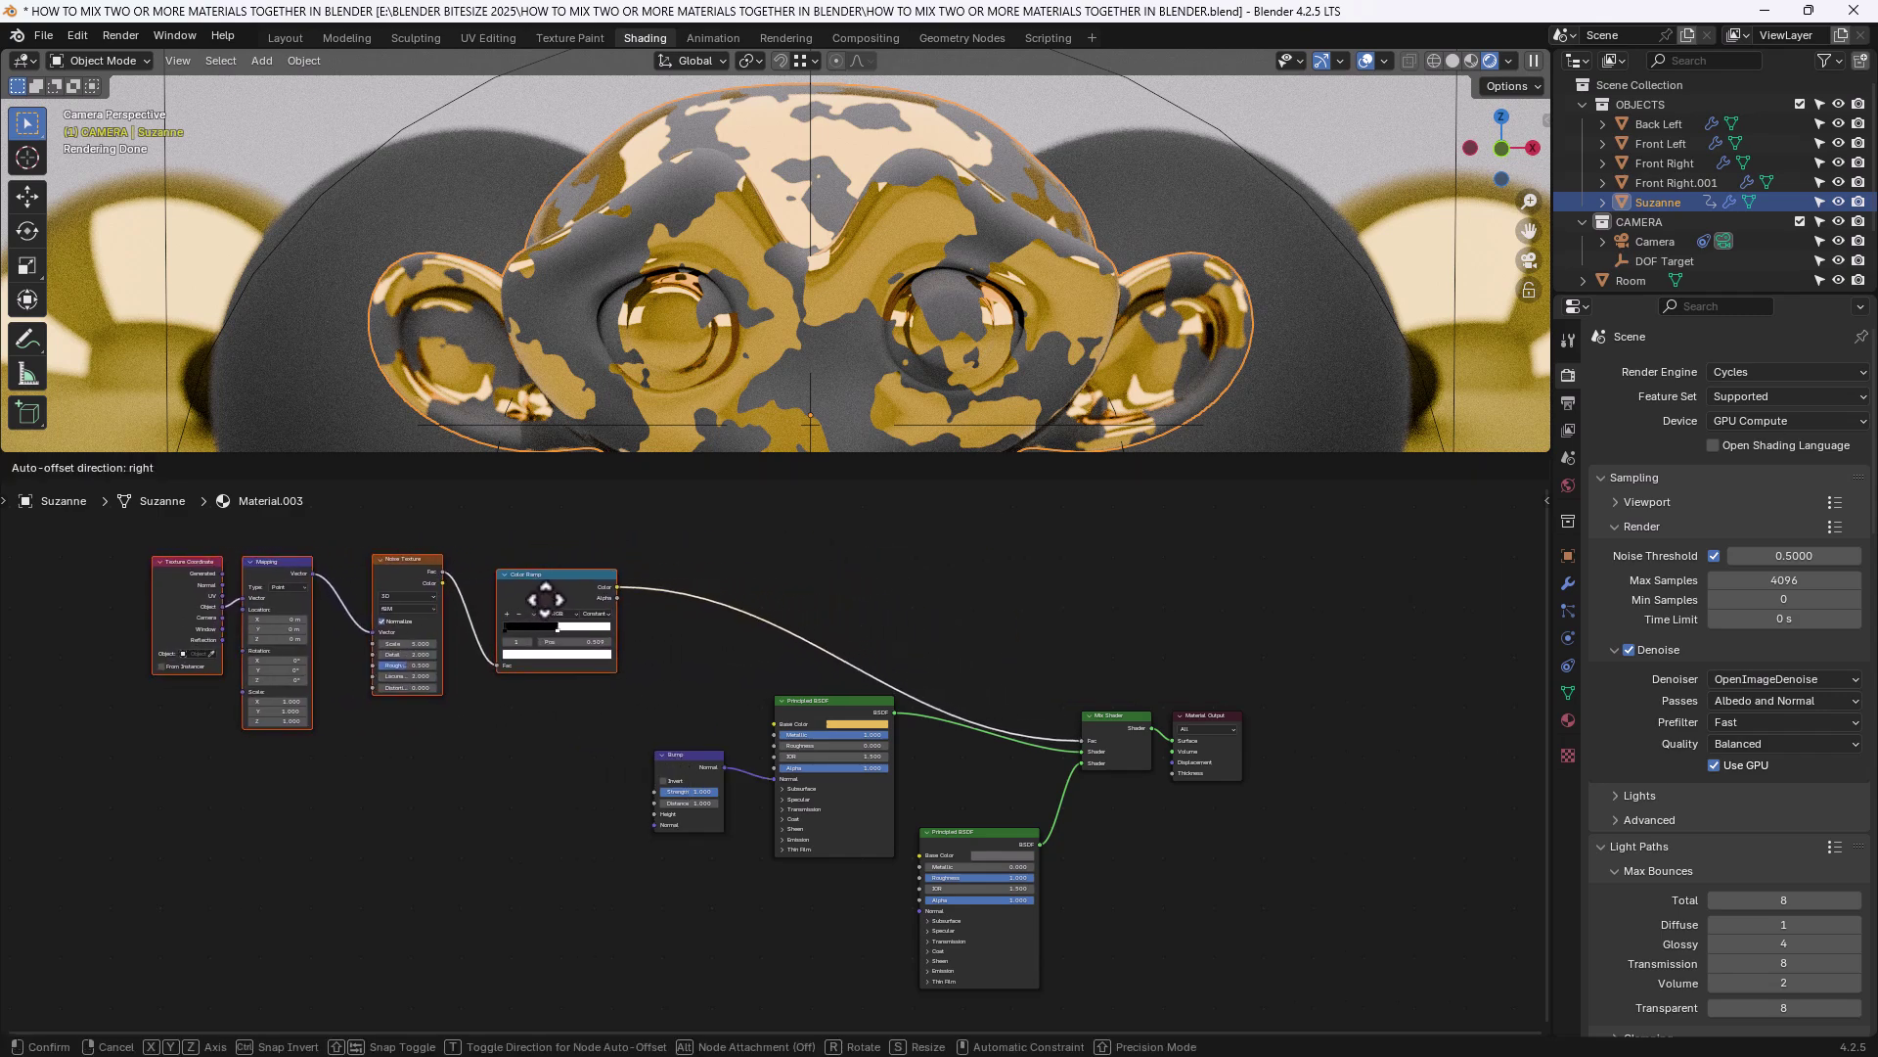
click(545, 599)
Link the Color Ramp's Color output to the Bump node's Height input.
scroll(763, 796, up, 3)
middle_drag(739, 797, 833, 747)
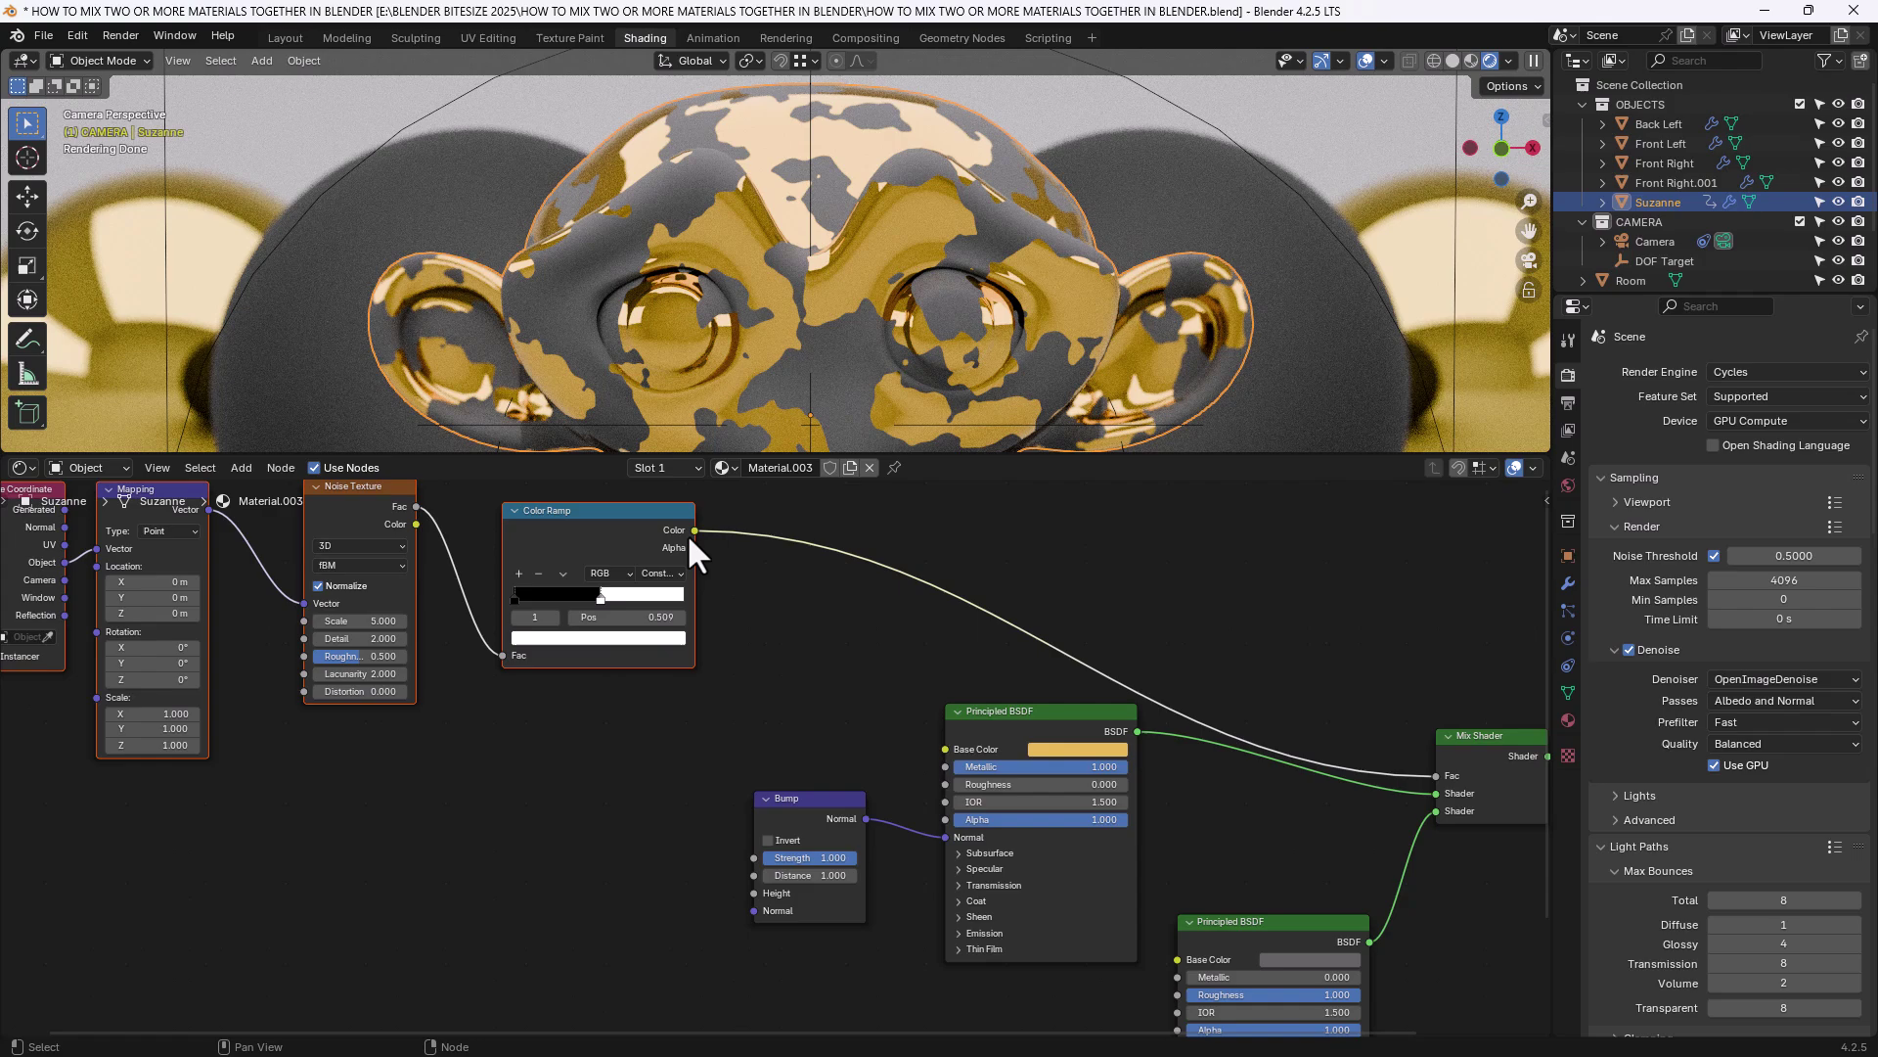
drag(691, 530, 759, 890)
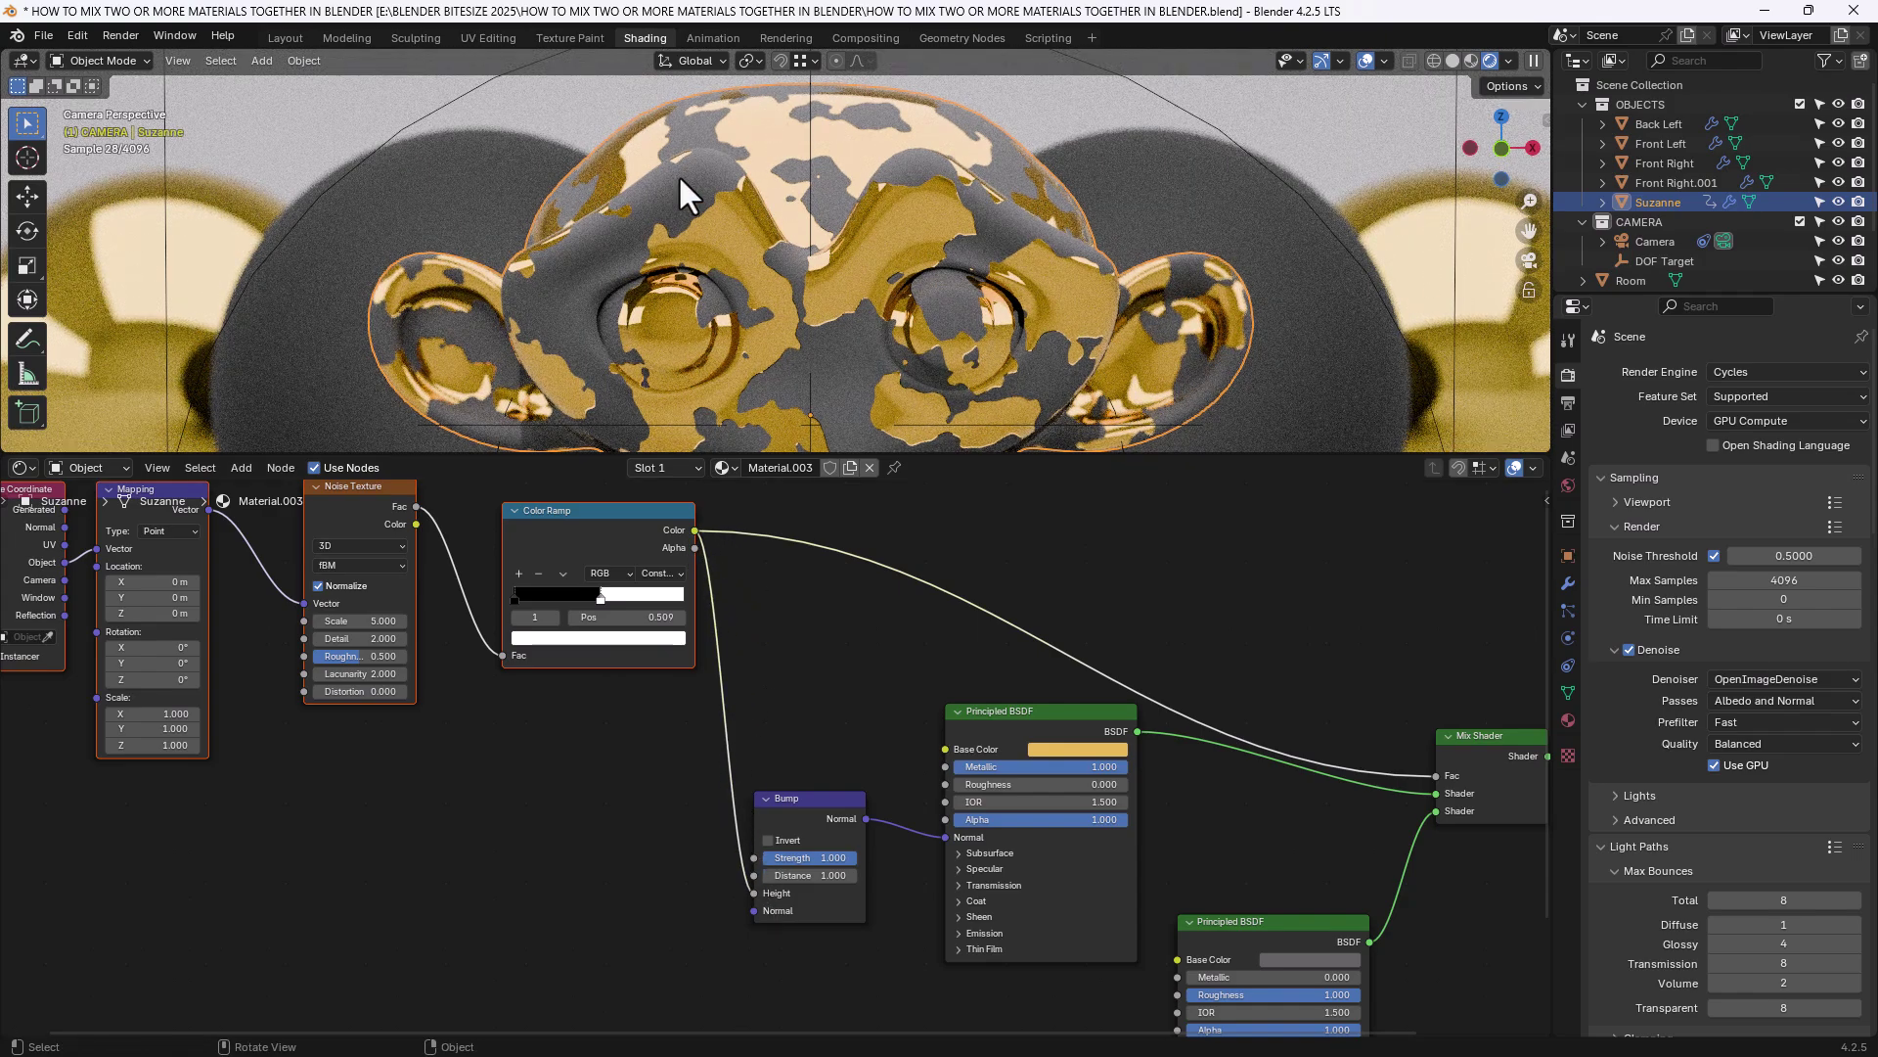
scroll(678, 174, up, 4)
scroll(678, 181, up, 1)
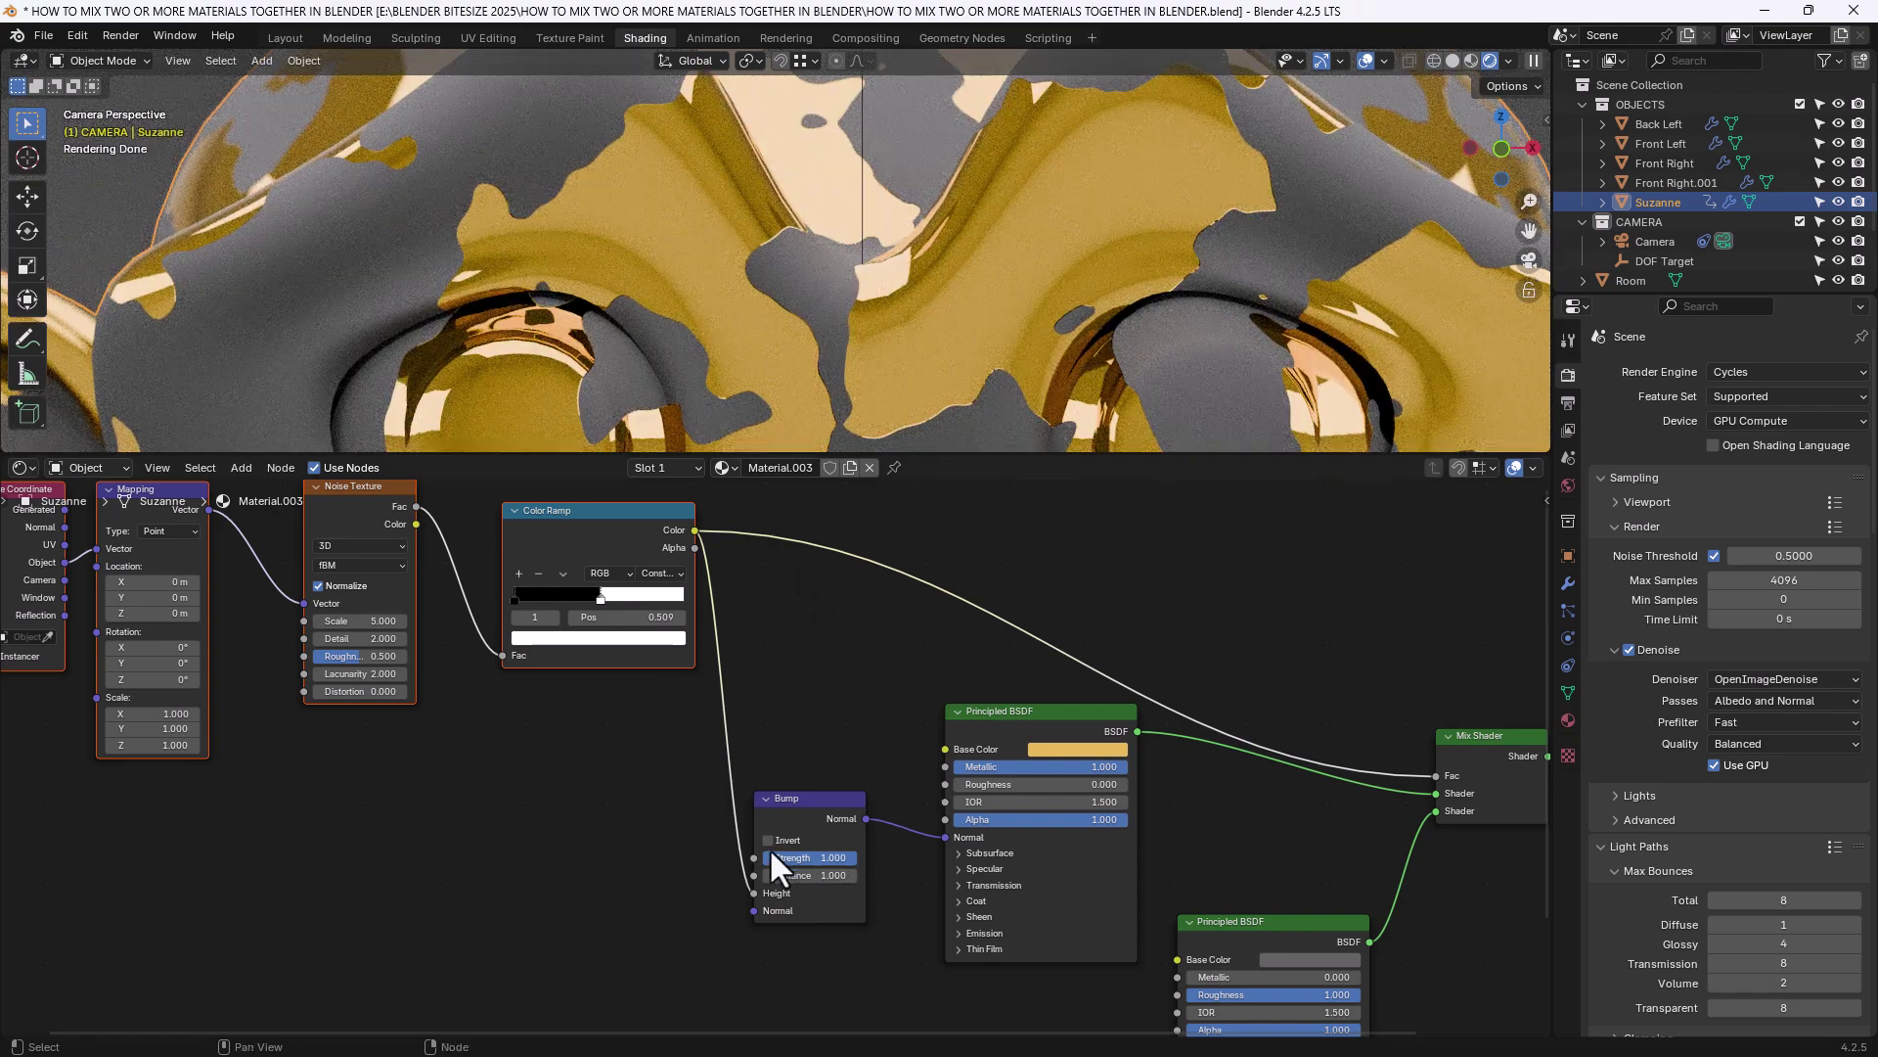
Enable Invert on the Bump node to flip the bump direction.
click(767, 840)
scroll(819, 744, up, 1)
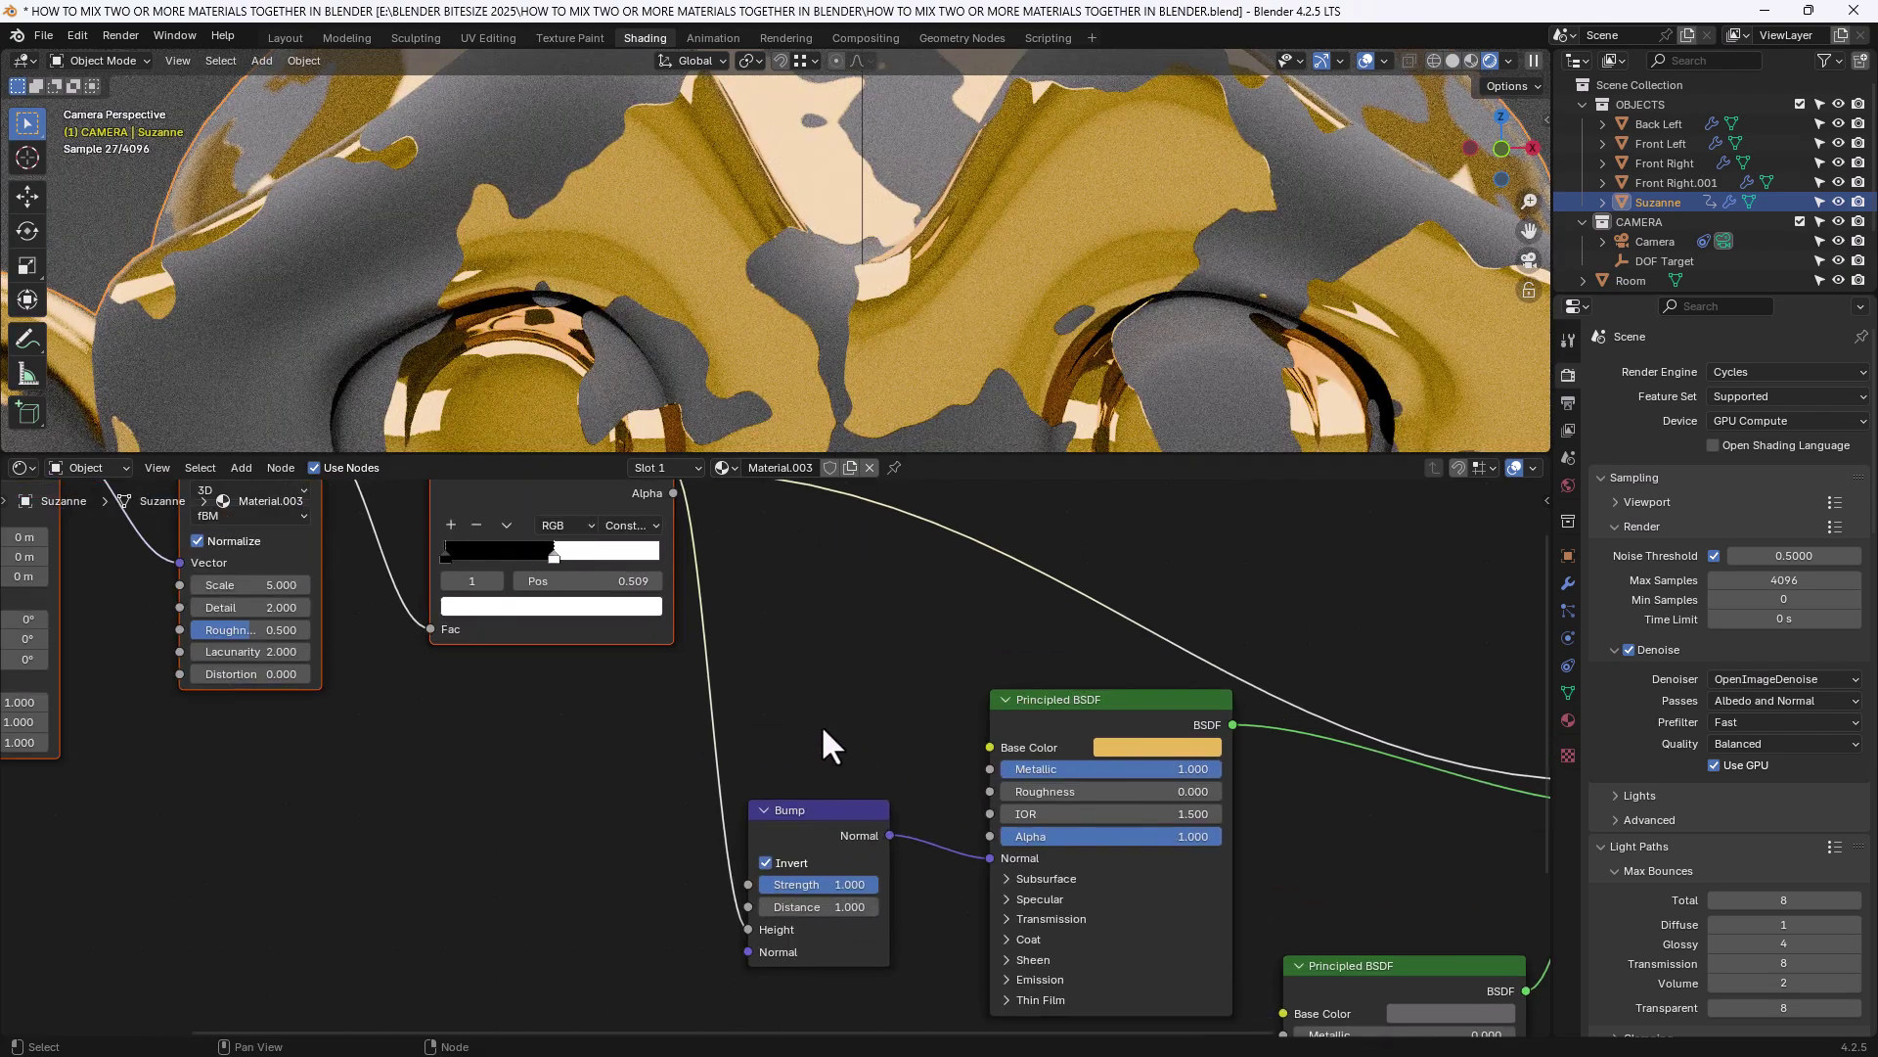
middle_drag(822, 704, 838, 616)
shift+middle_drag(666, 137, 679, 298)
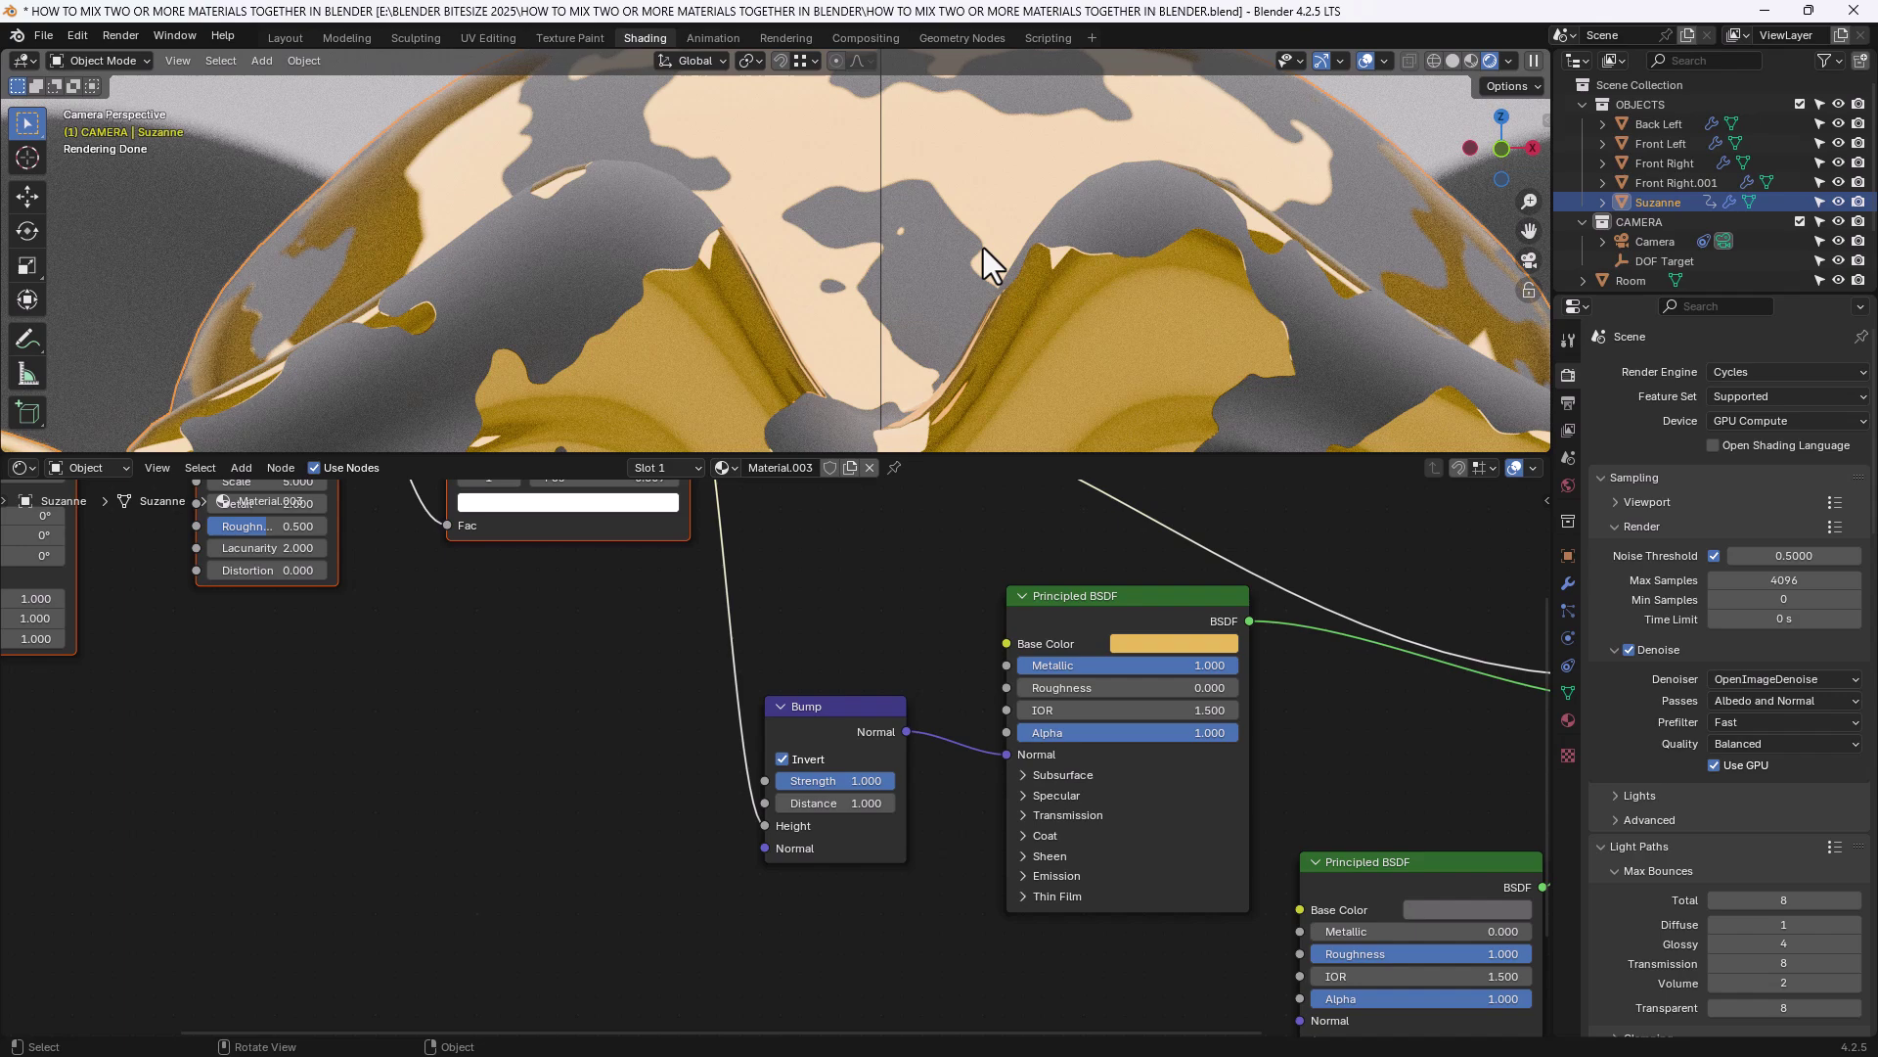
scroll(818, 783, up, 1)
Lower the Bump node's Strength to 0.5.
click(840, 784)
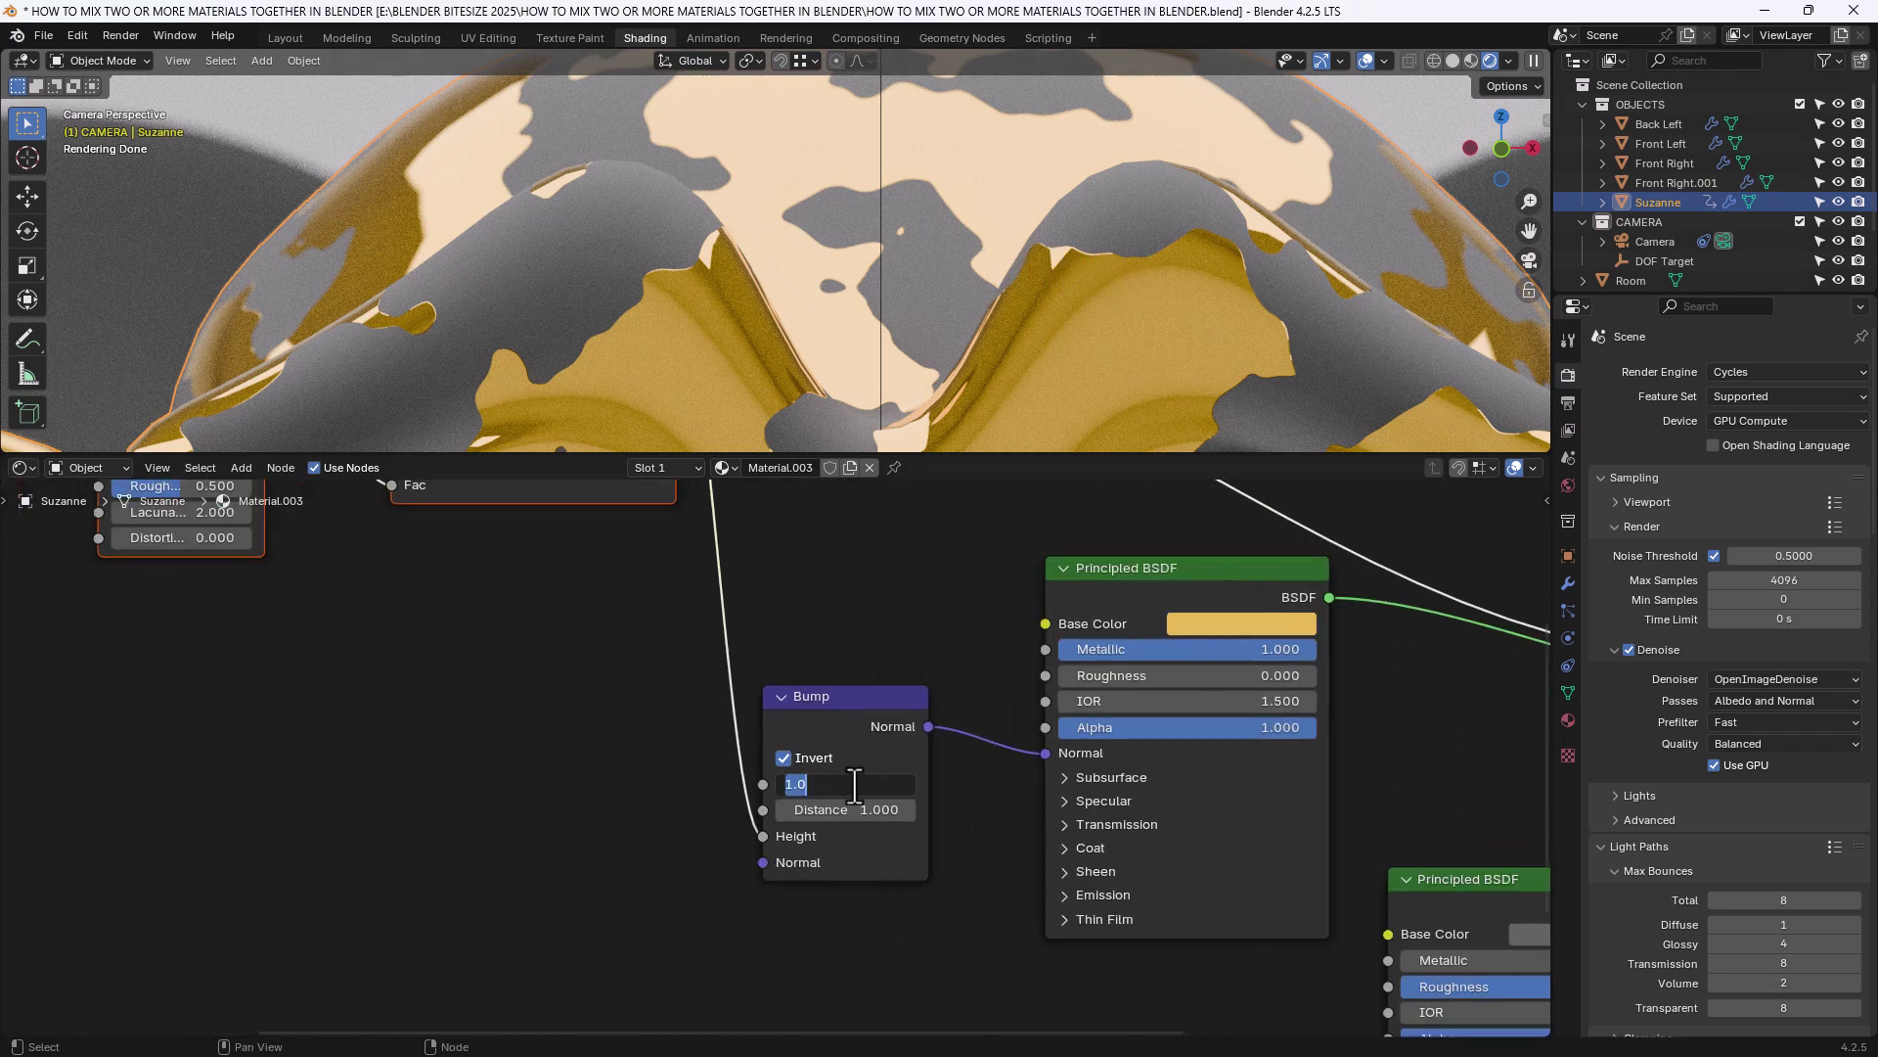
text(.5)
key(Return)
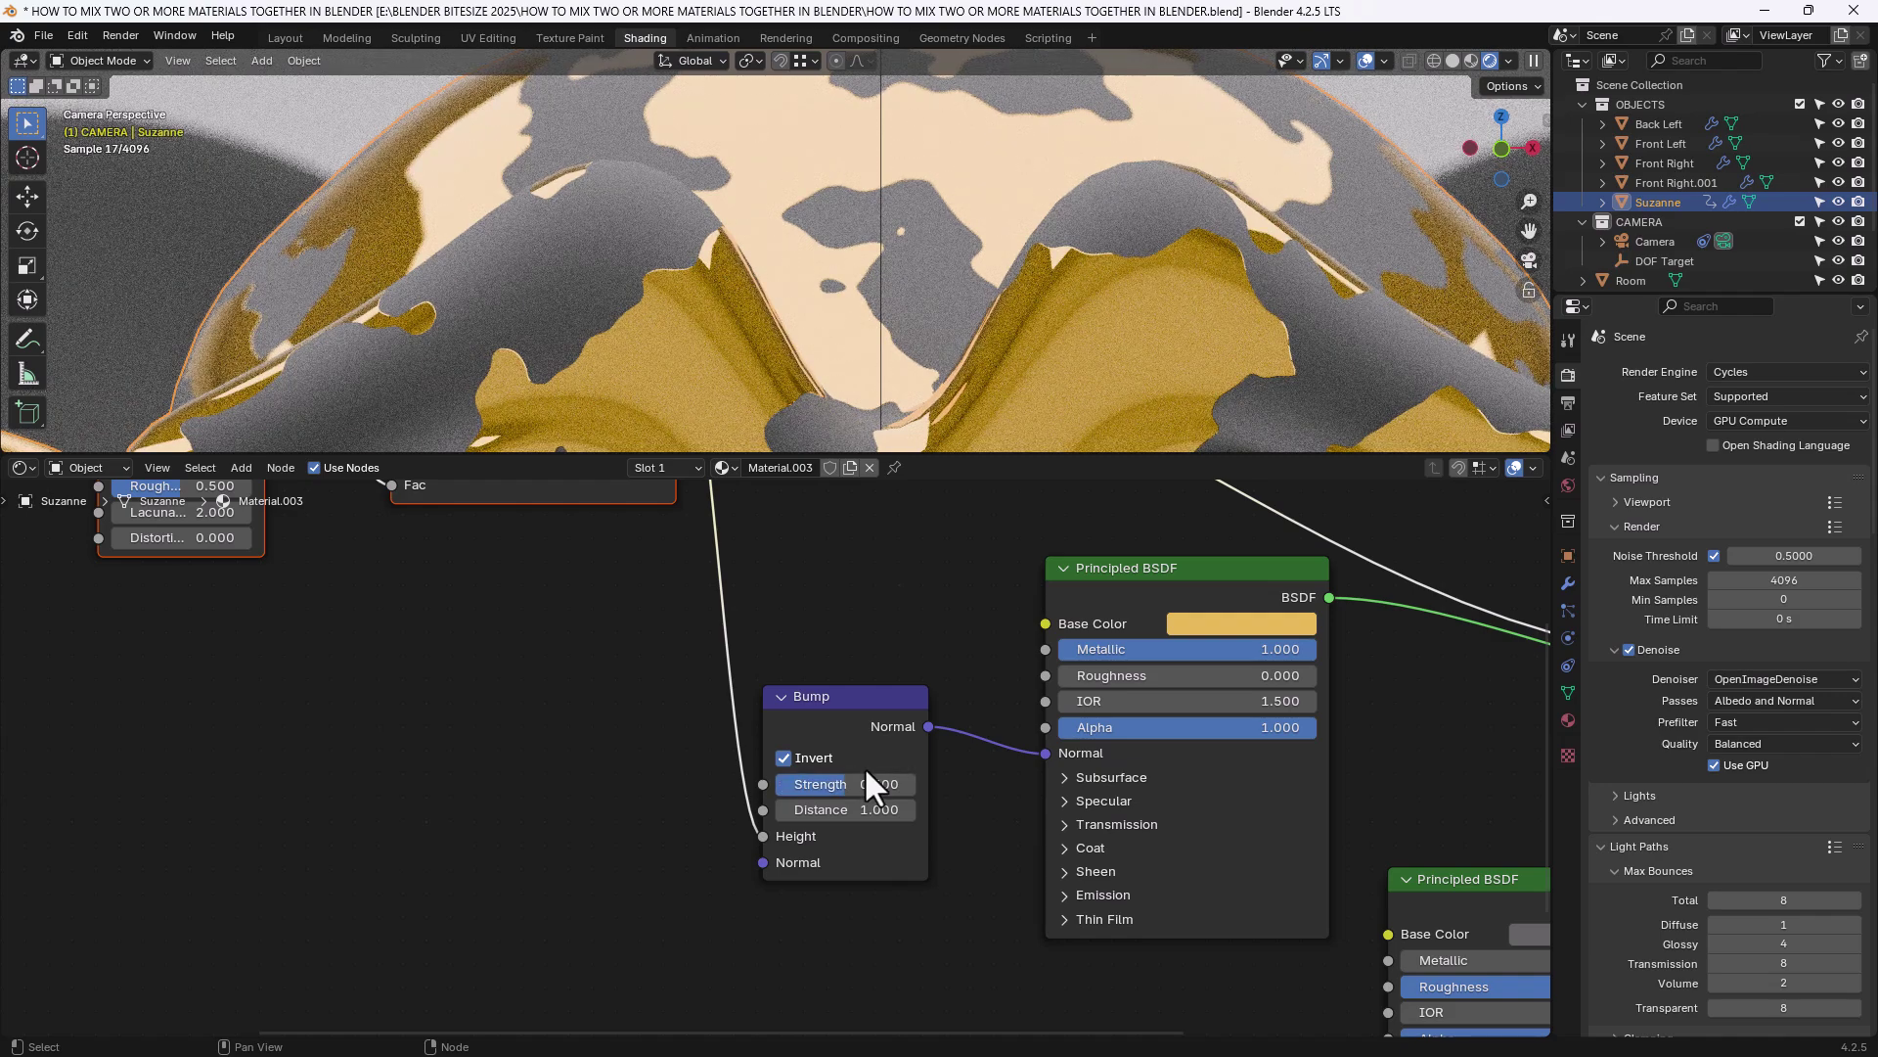
ctrl+shift+click(852, 707)
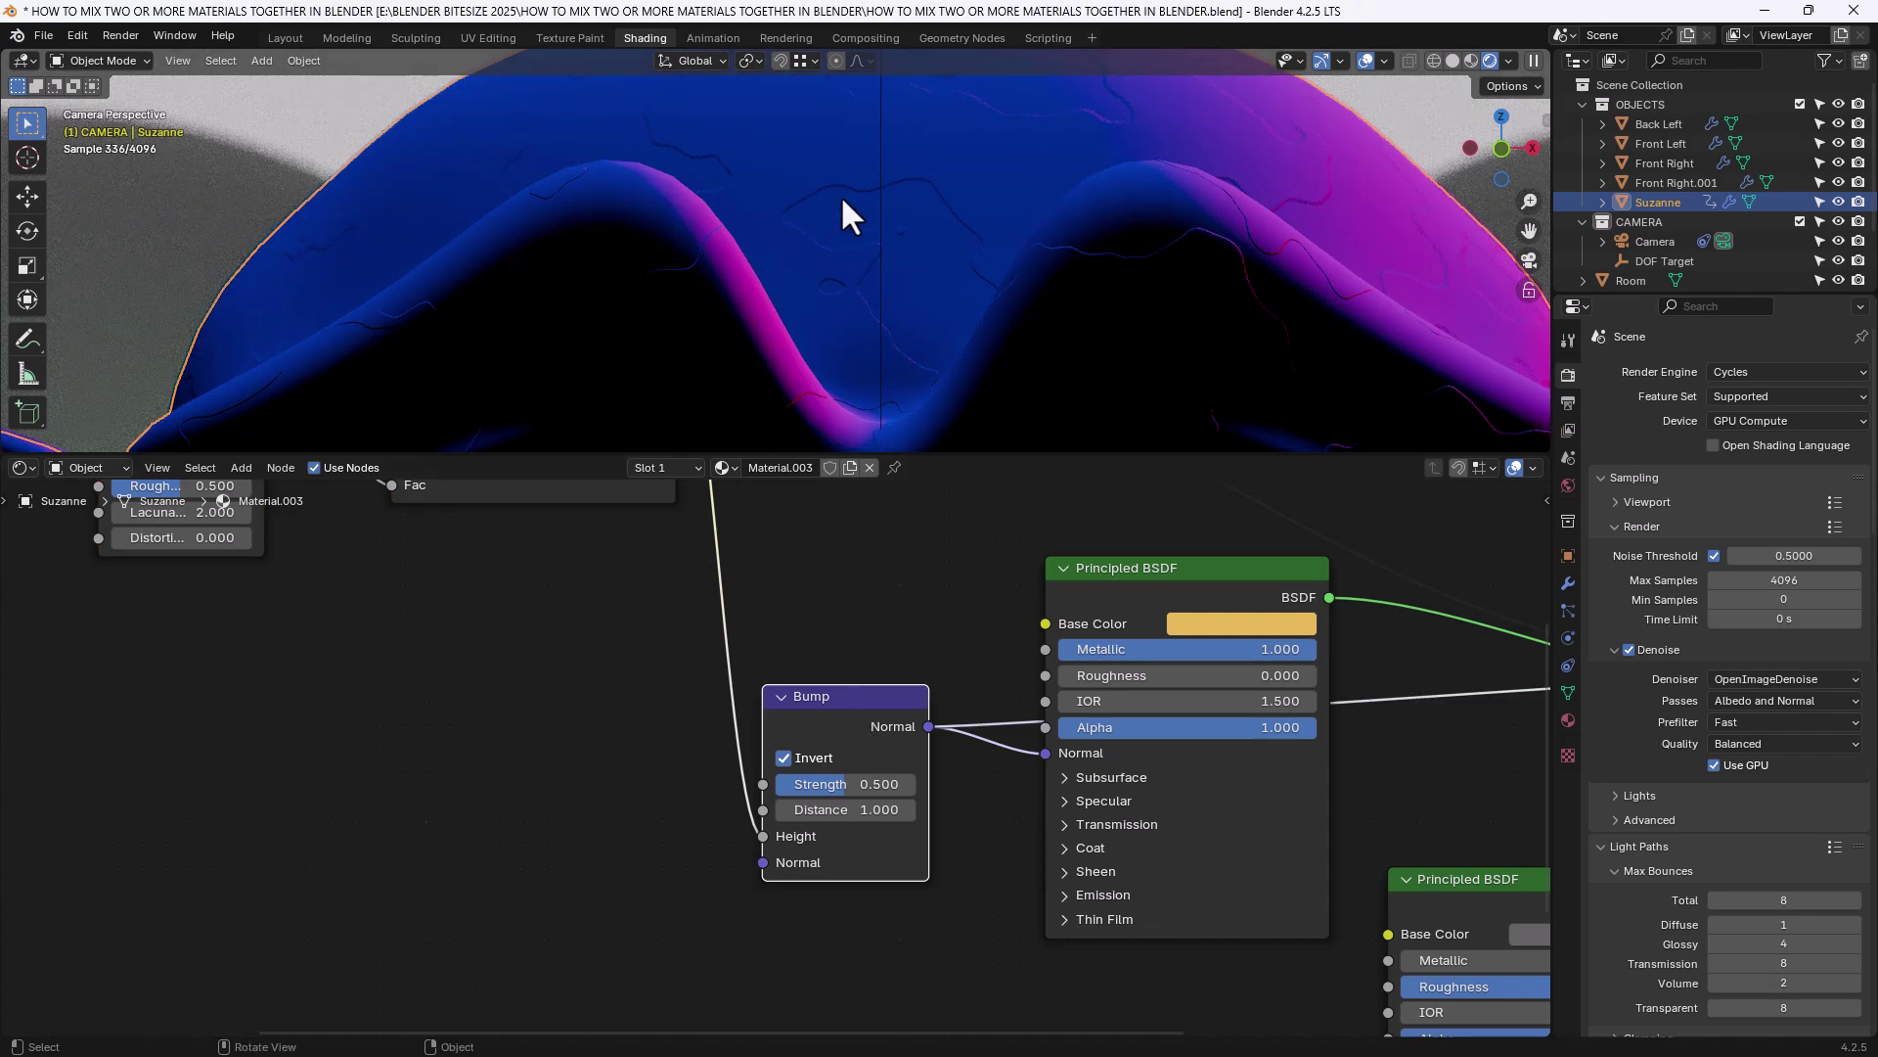
shift+scroll(592, 637, up, 5)
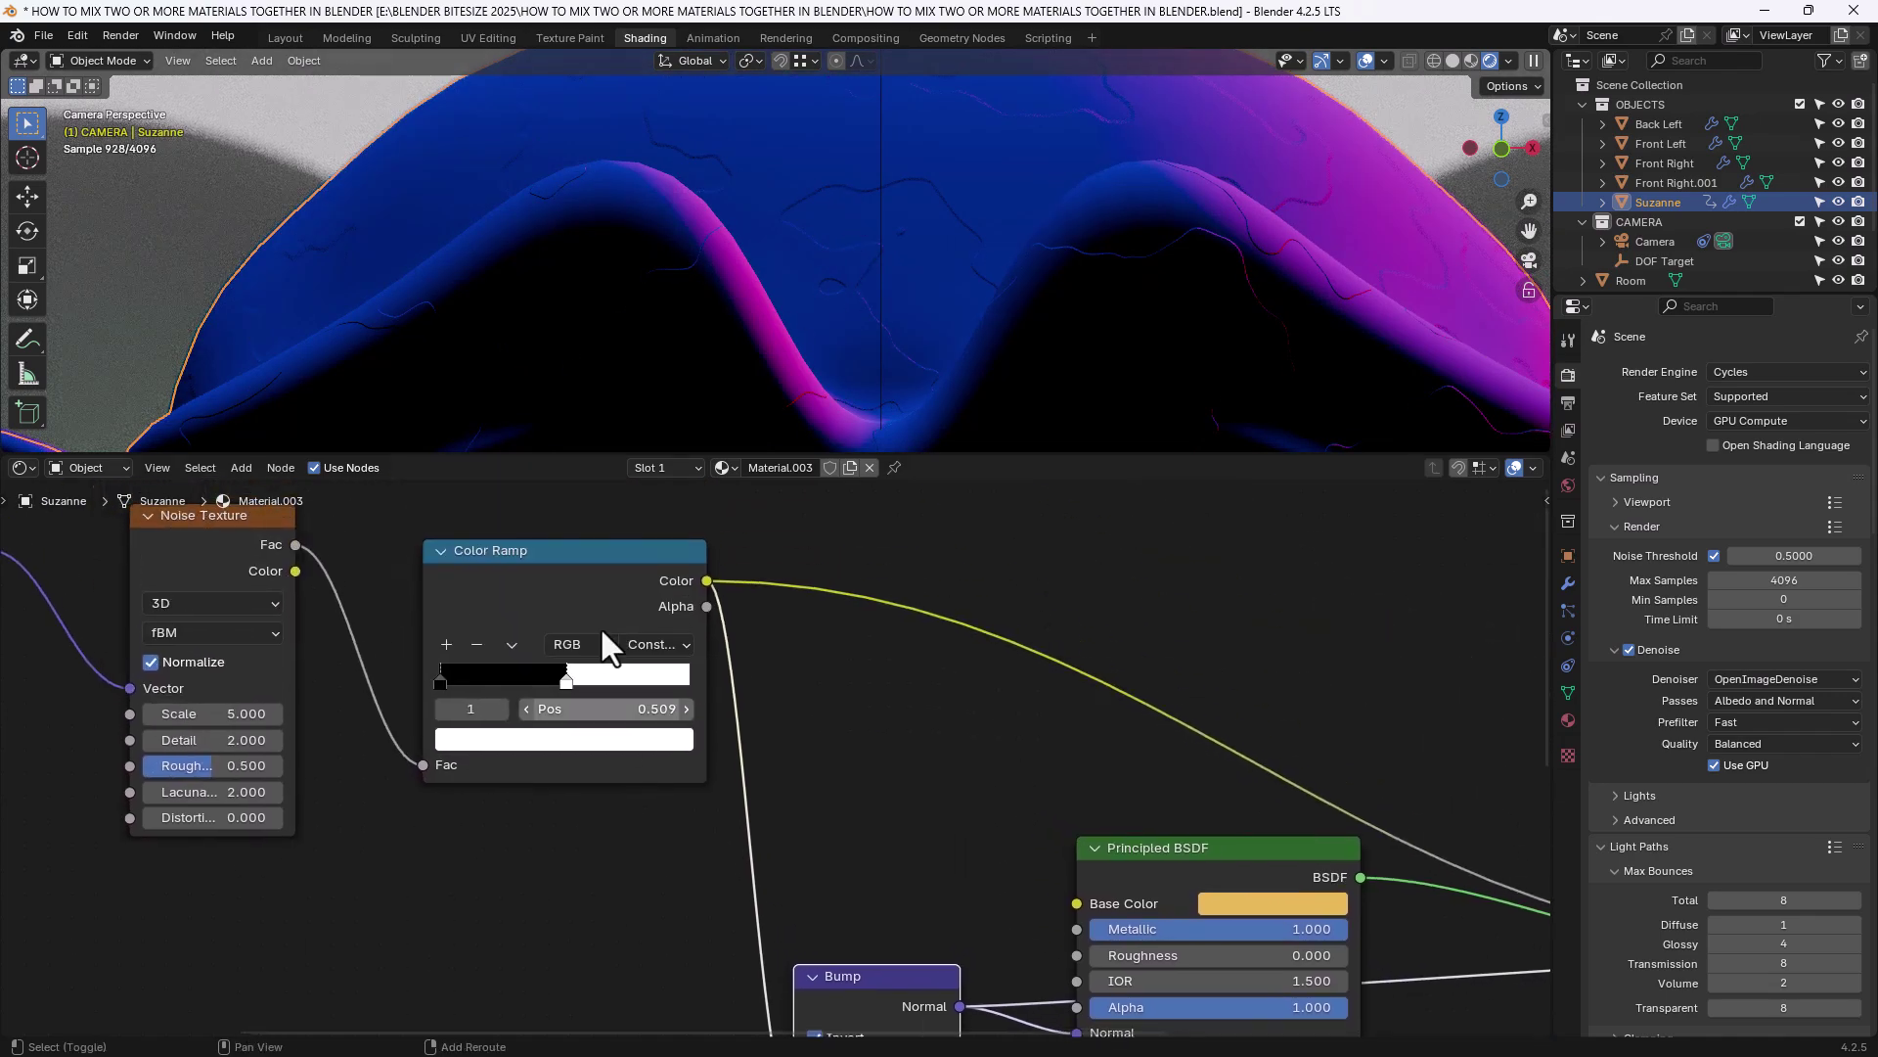
ctrl+shift+click(601, 591)
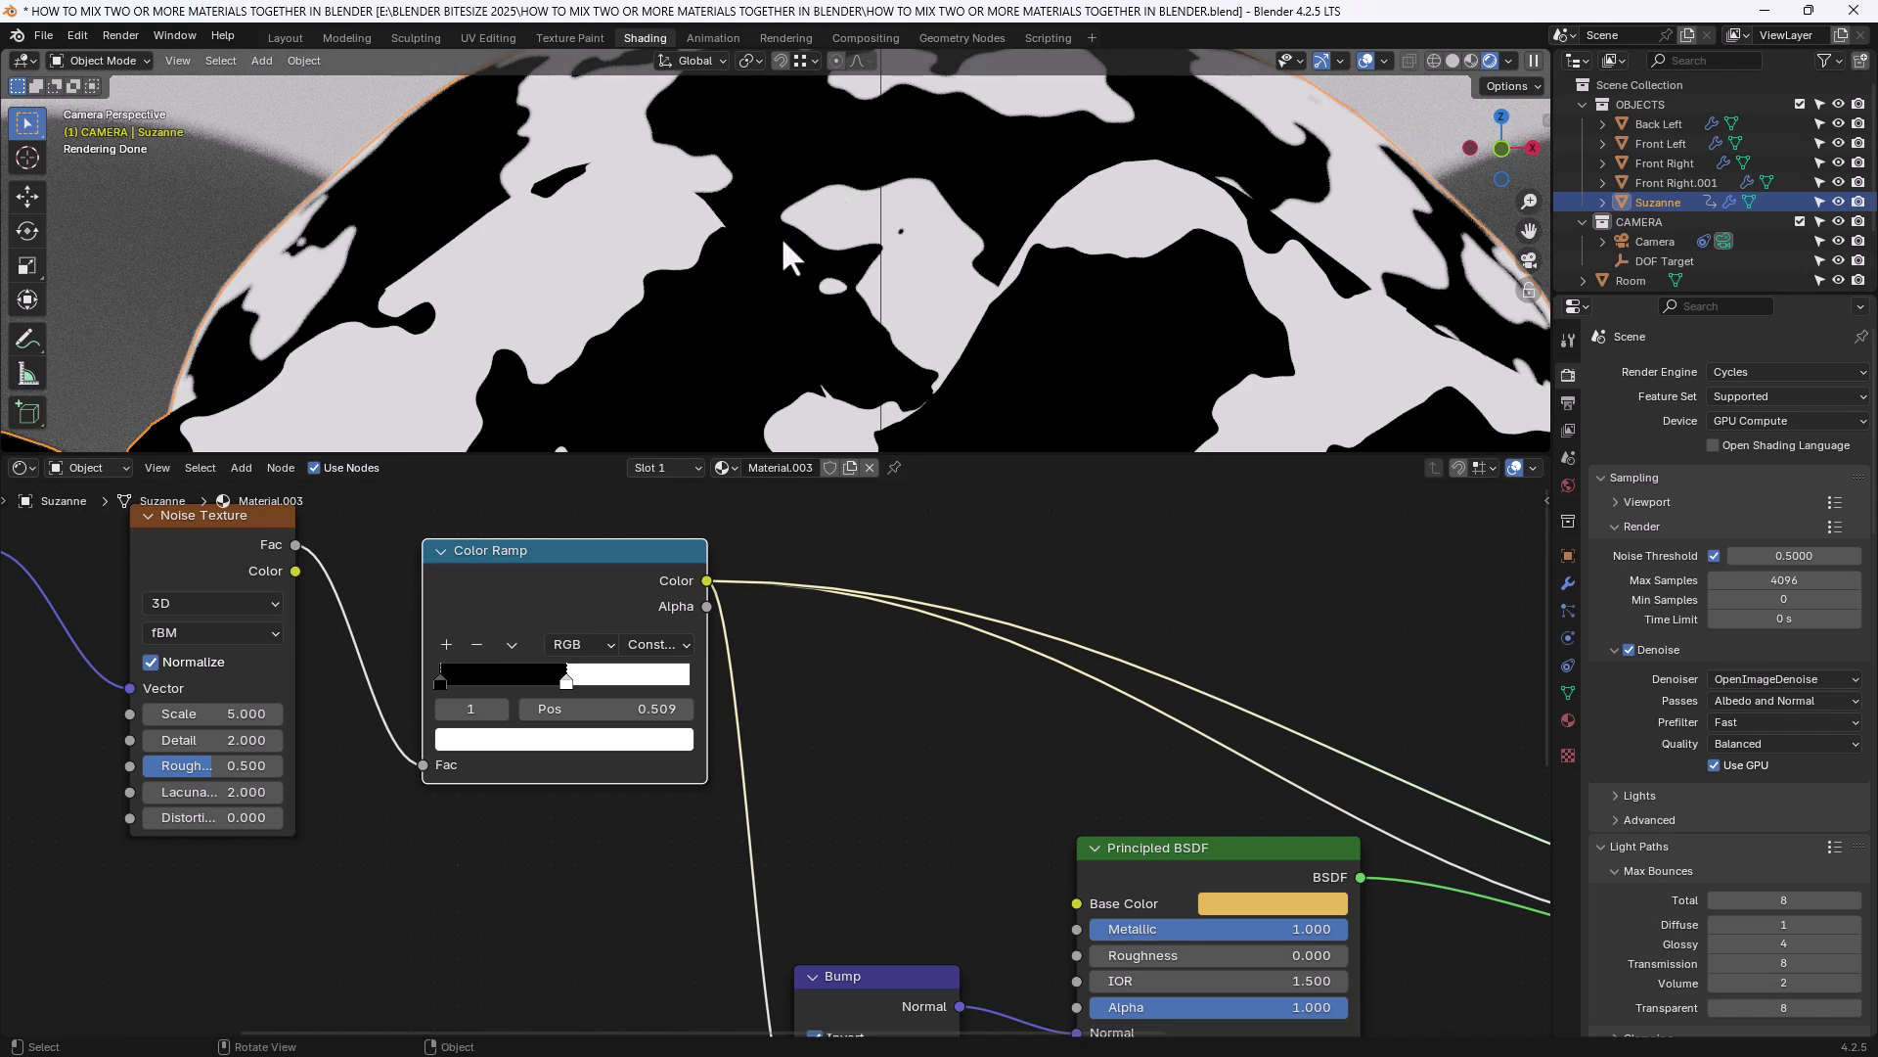
ctrl+shift+click(908, 1000)
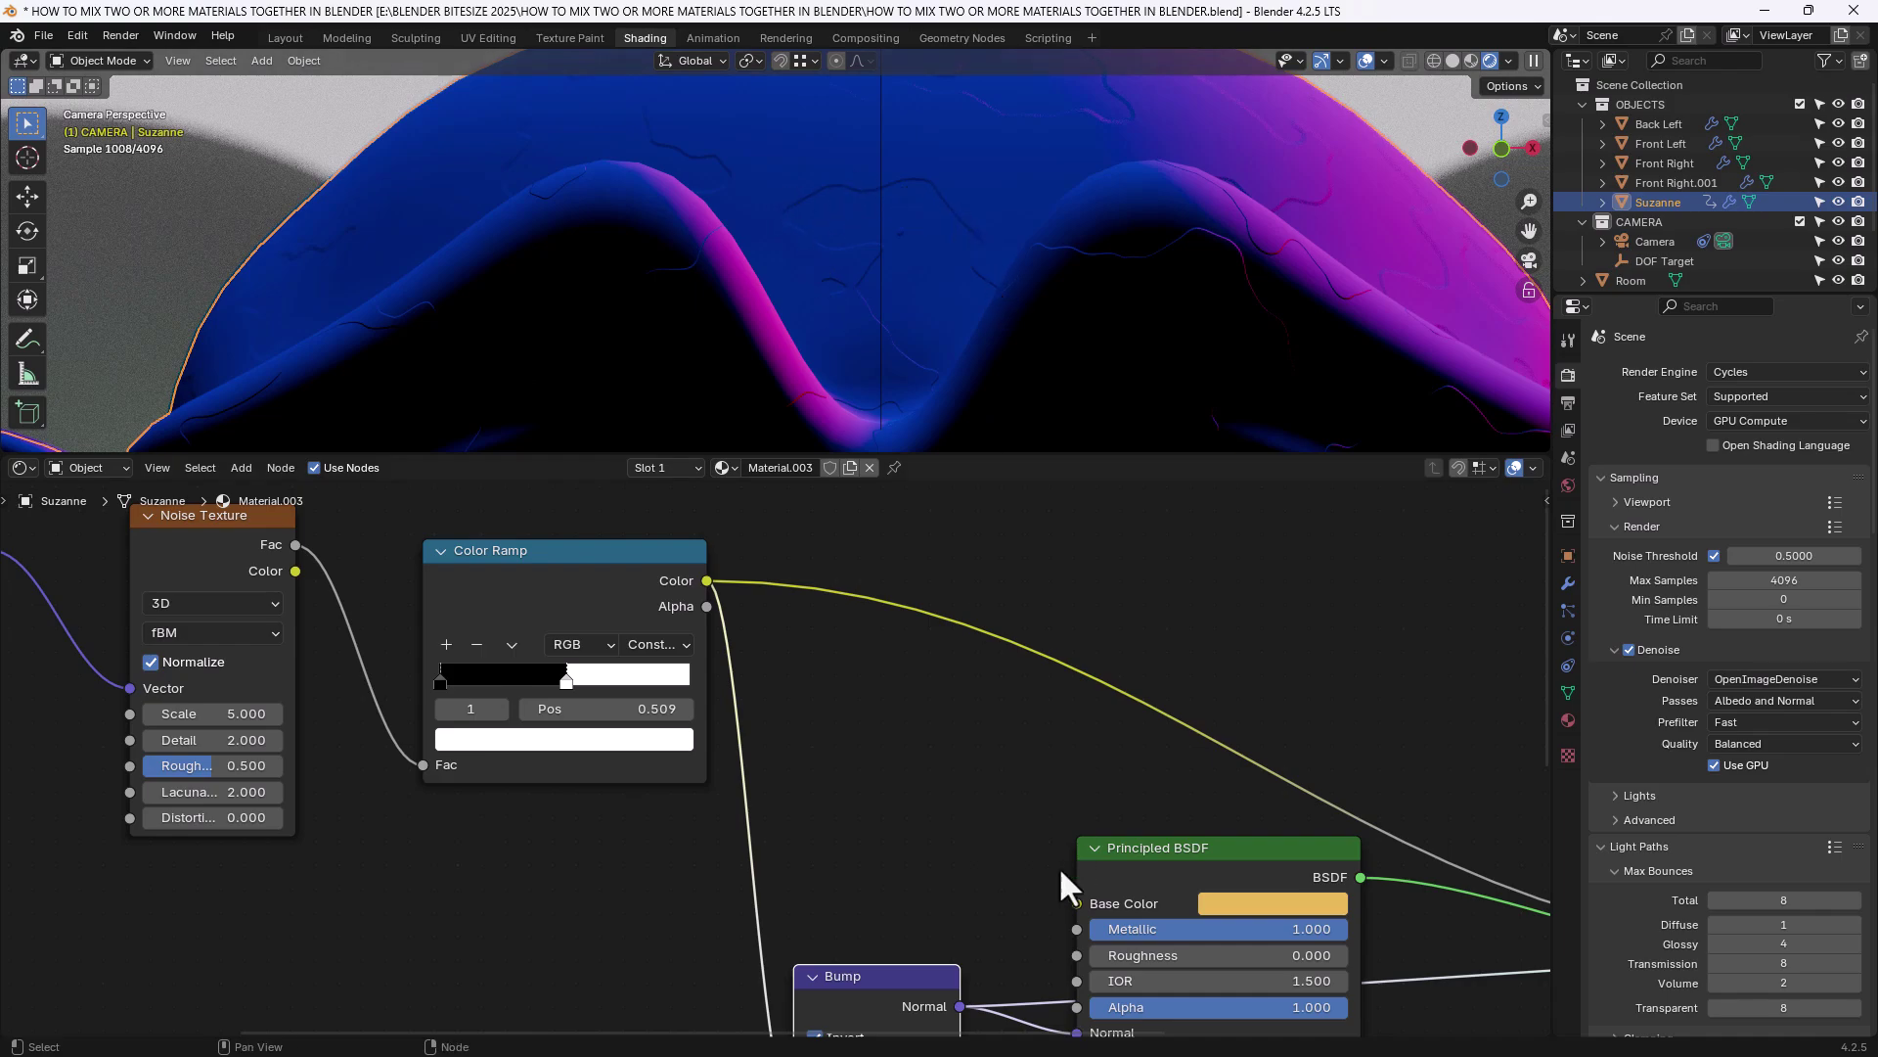
ctrl+shift+click(1102, 878)
scroll(902, 290, down, 5)
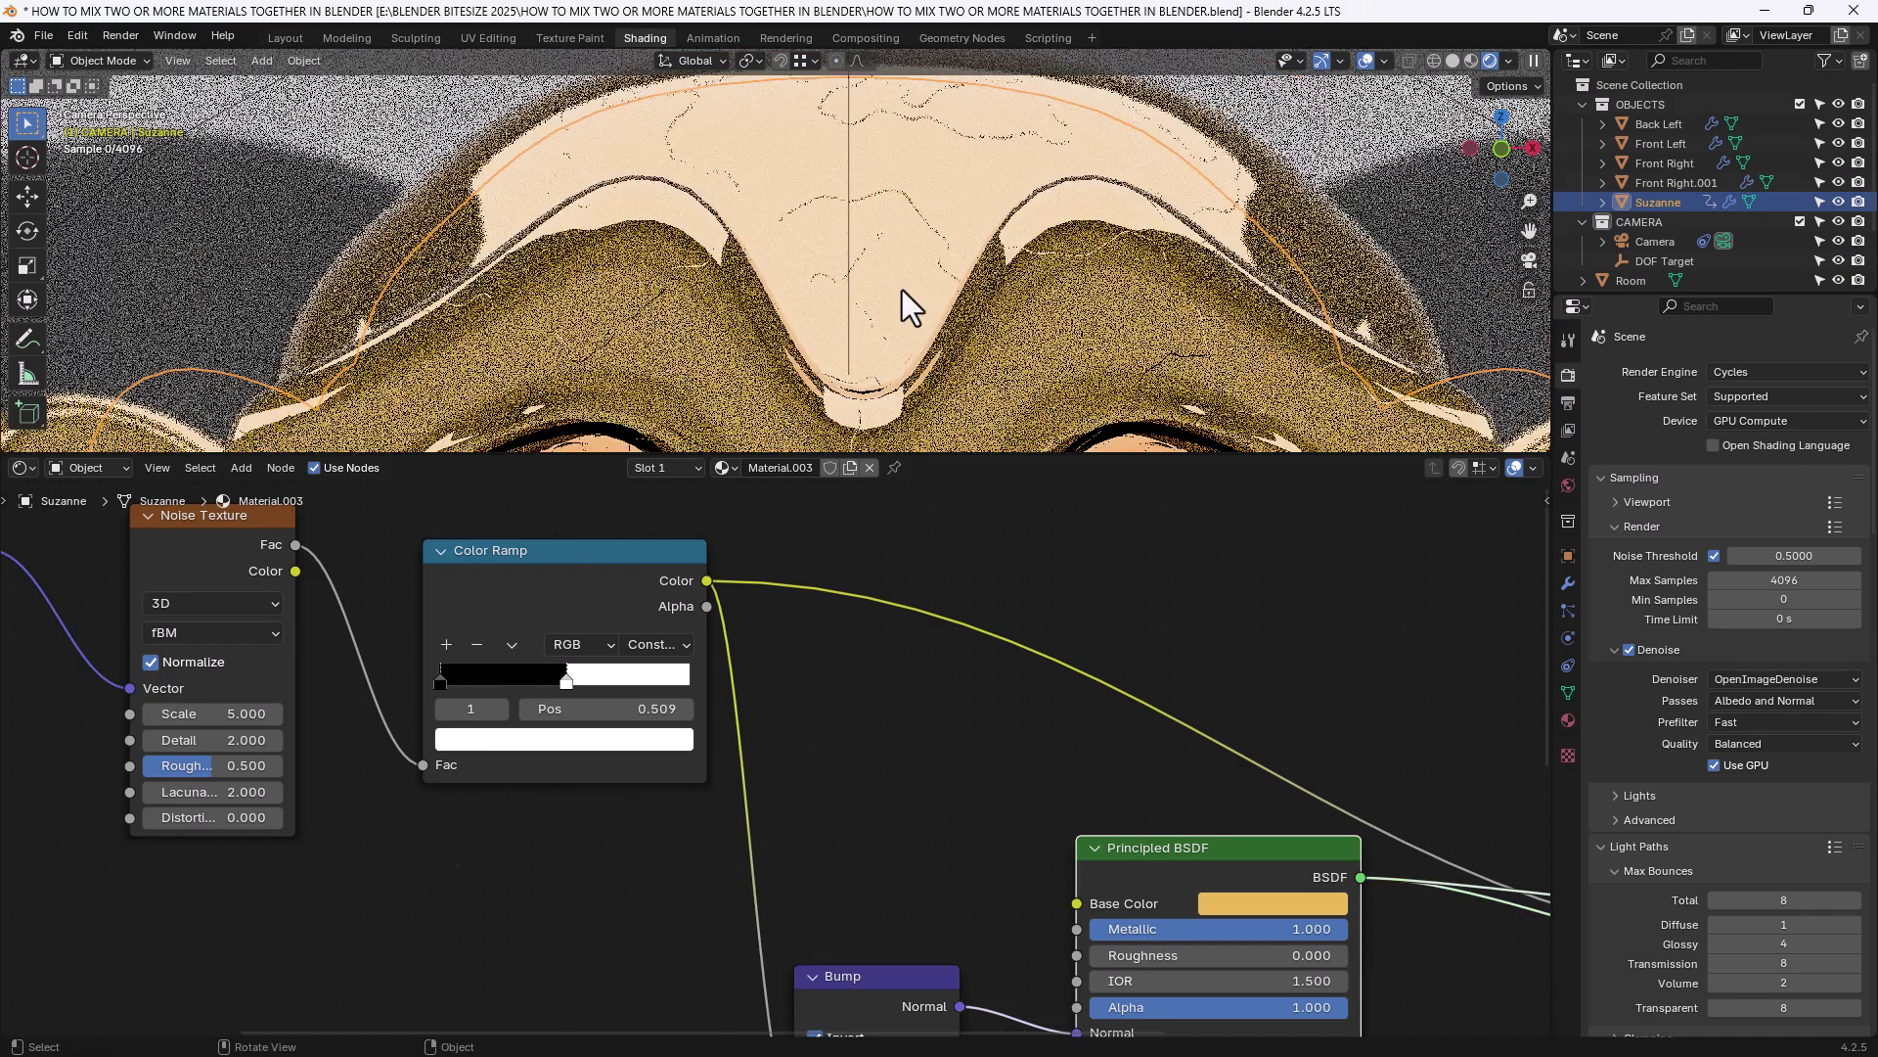
middle_drag(1033, 681, 732, 410)
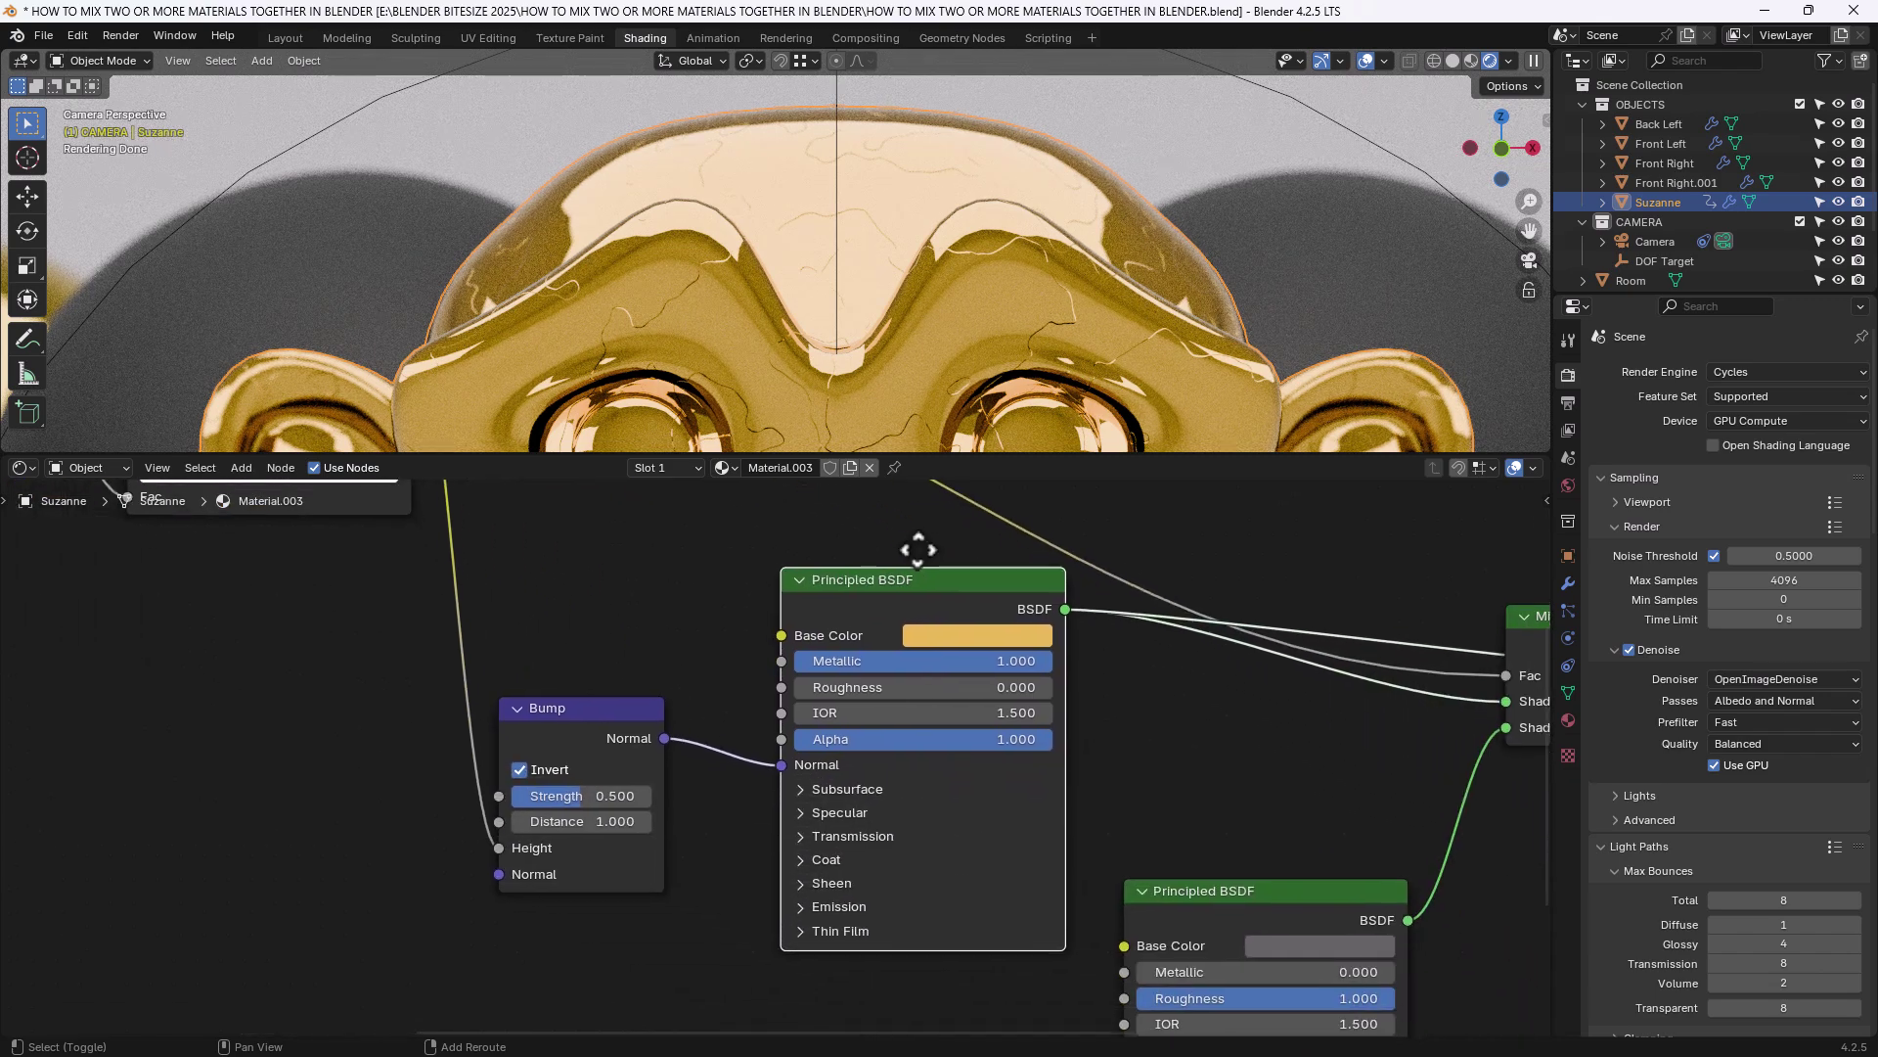
ctrl+shift+click(1527, 638)
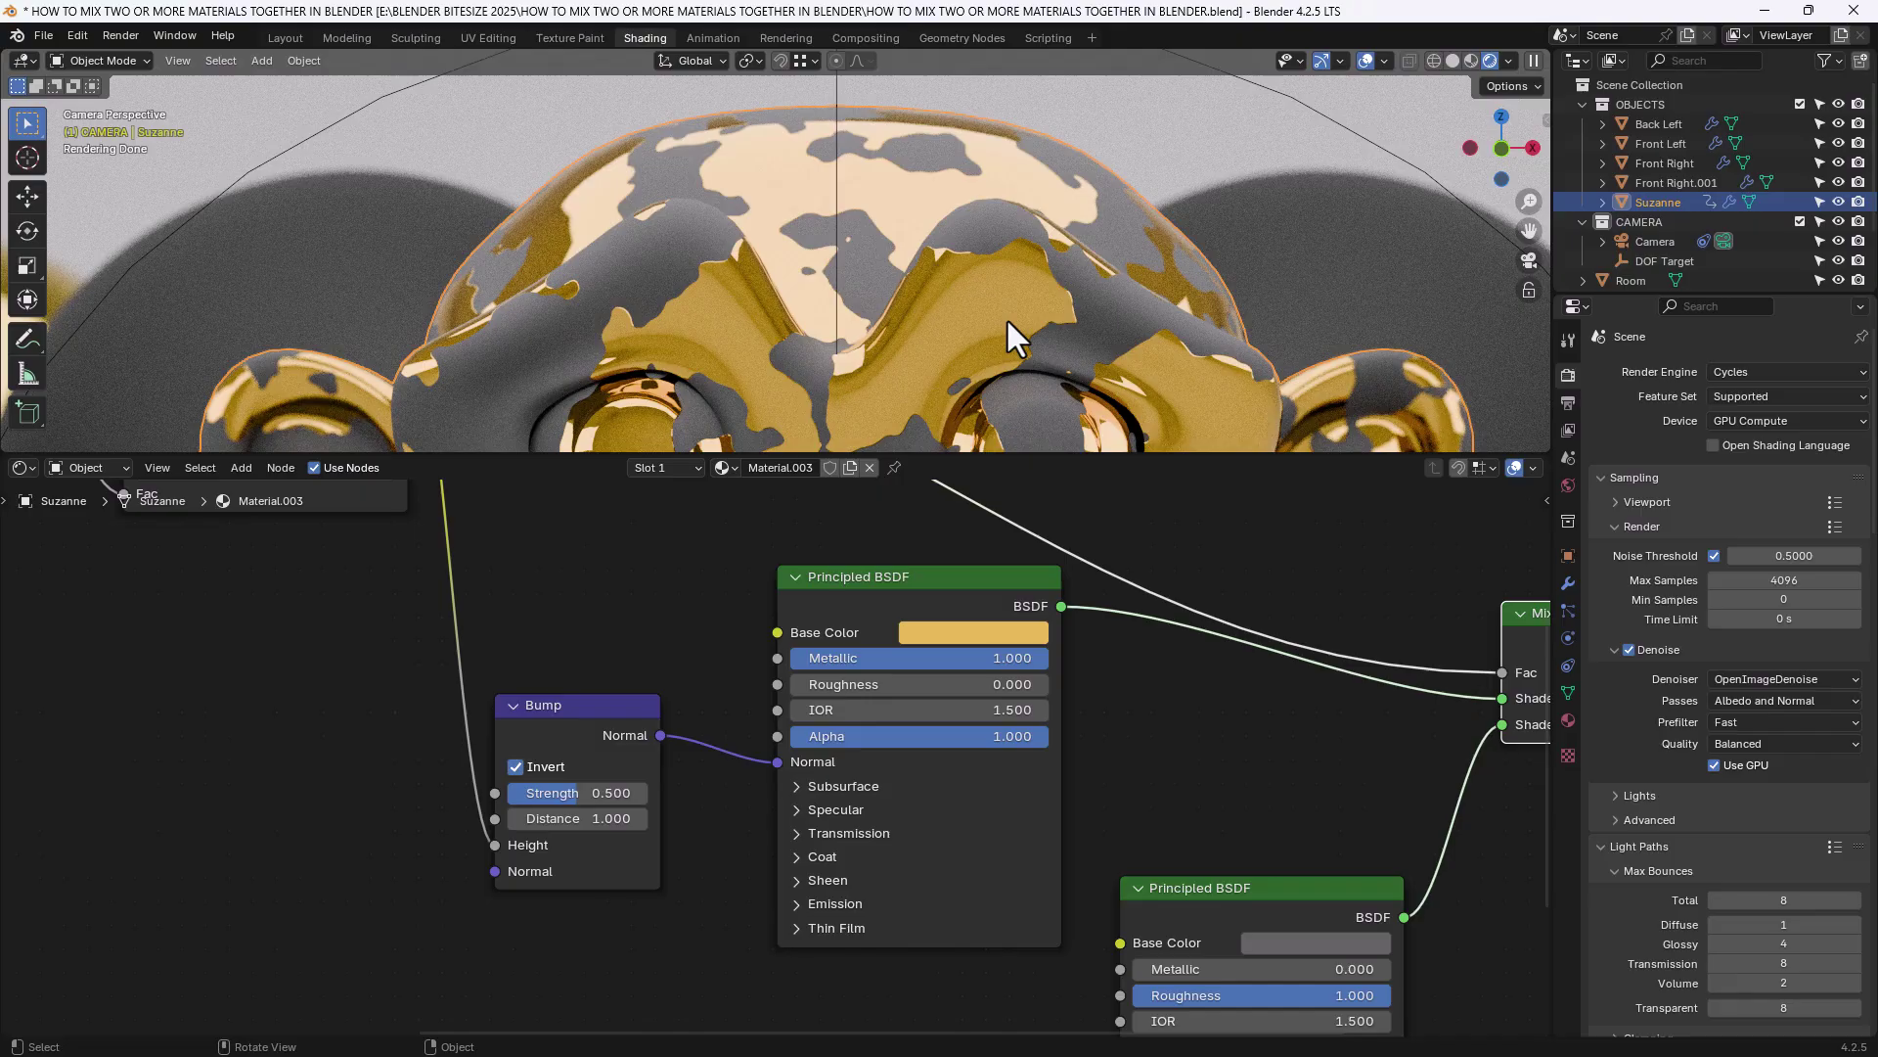
scroll(1006, 315, down, 2)
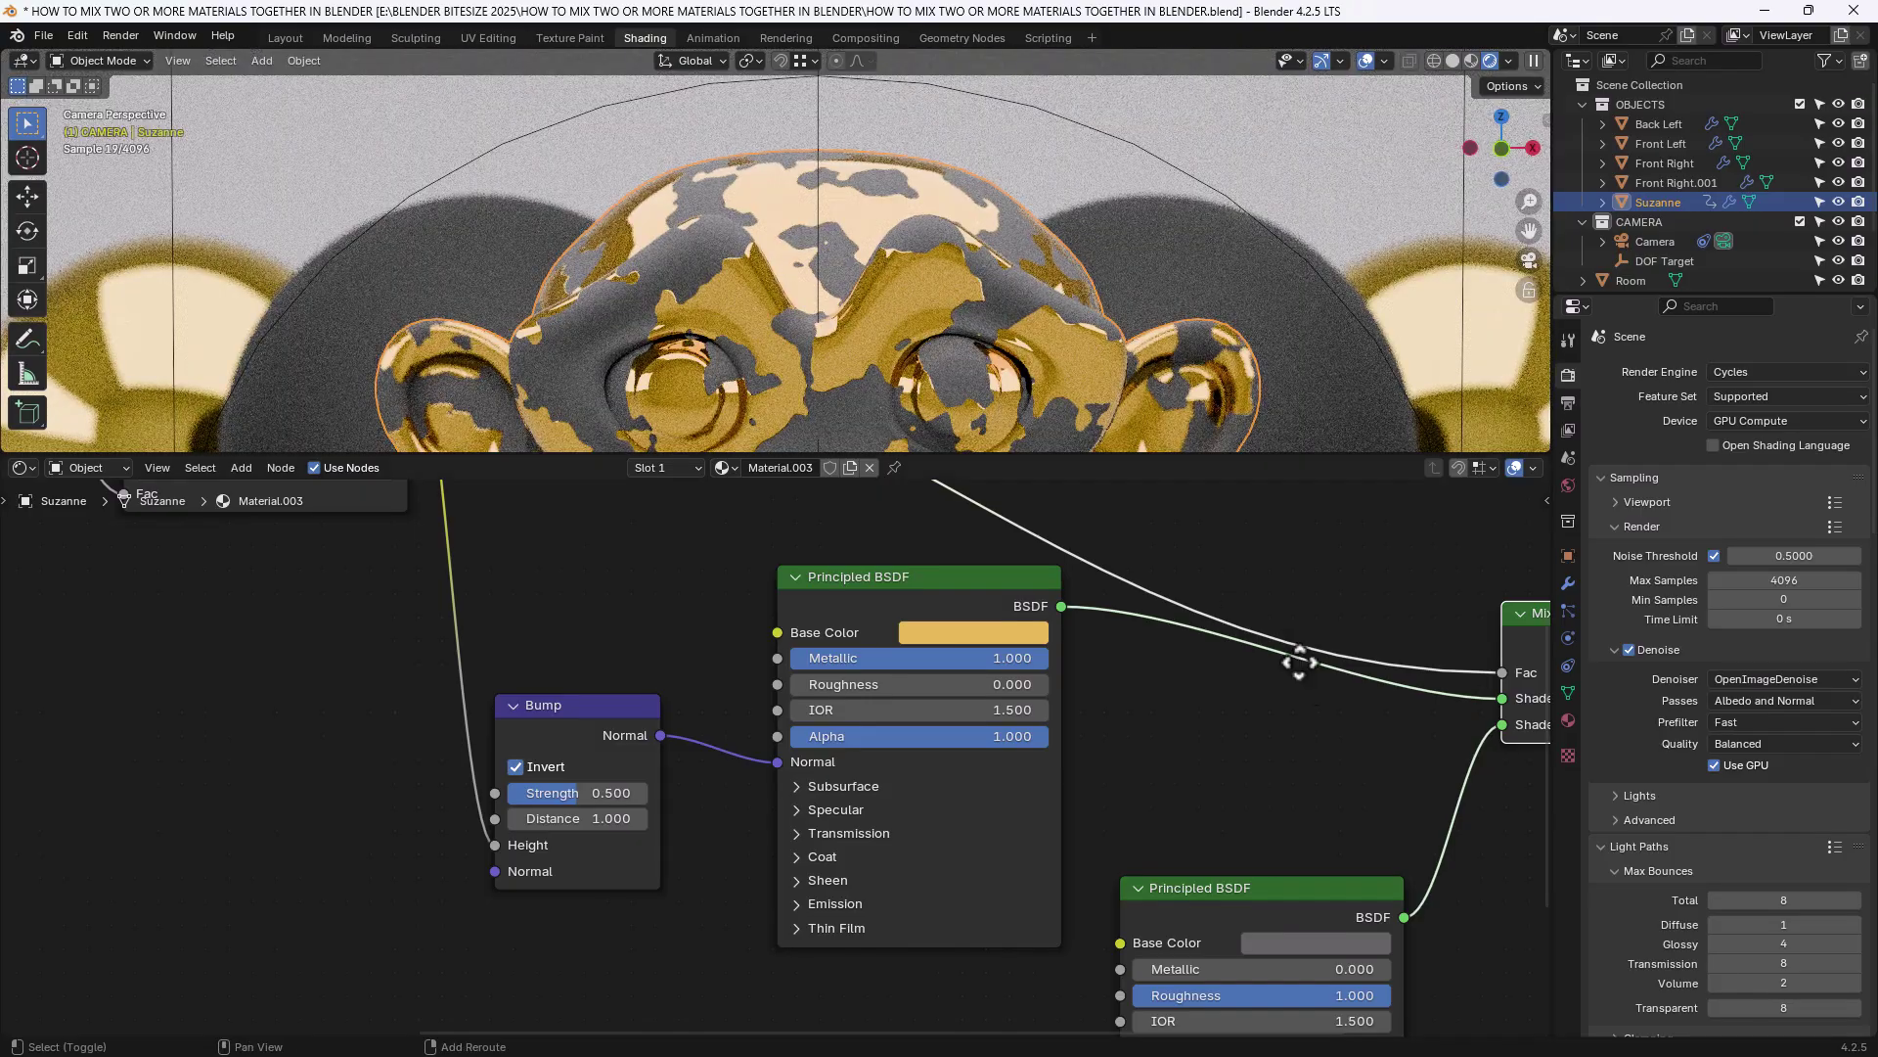
middle_drag(1300, 663, 1066, 563)
scroll(812, 299, down, 3)
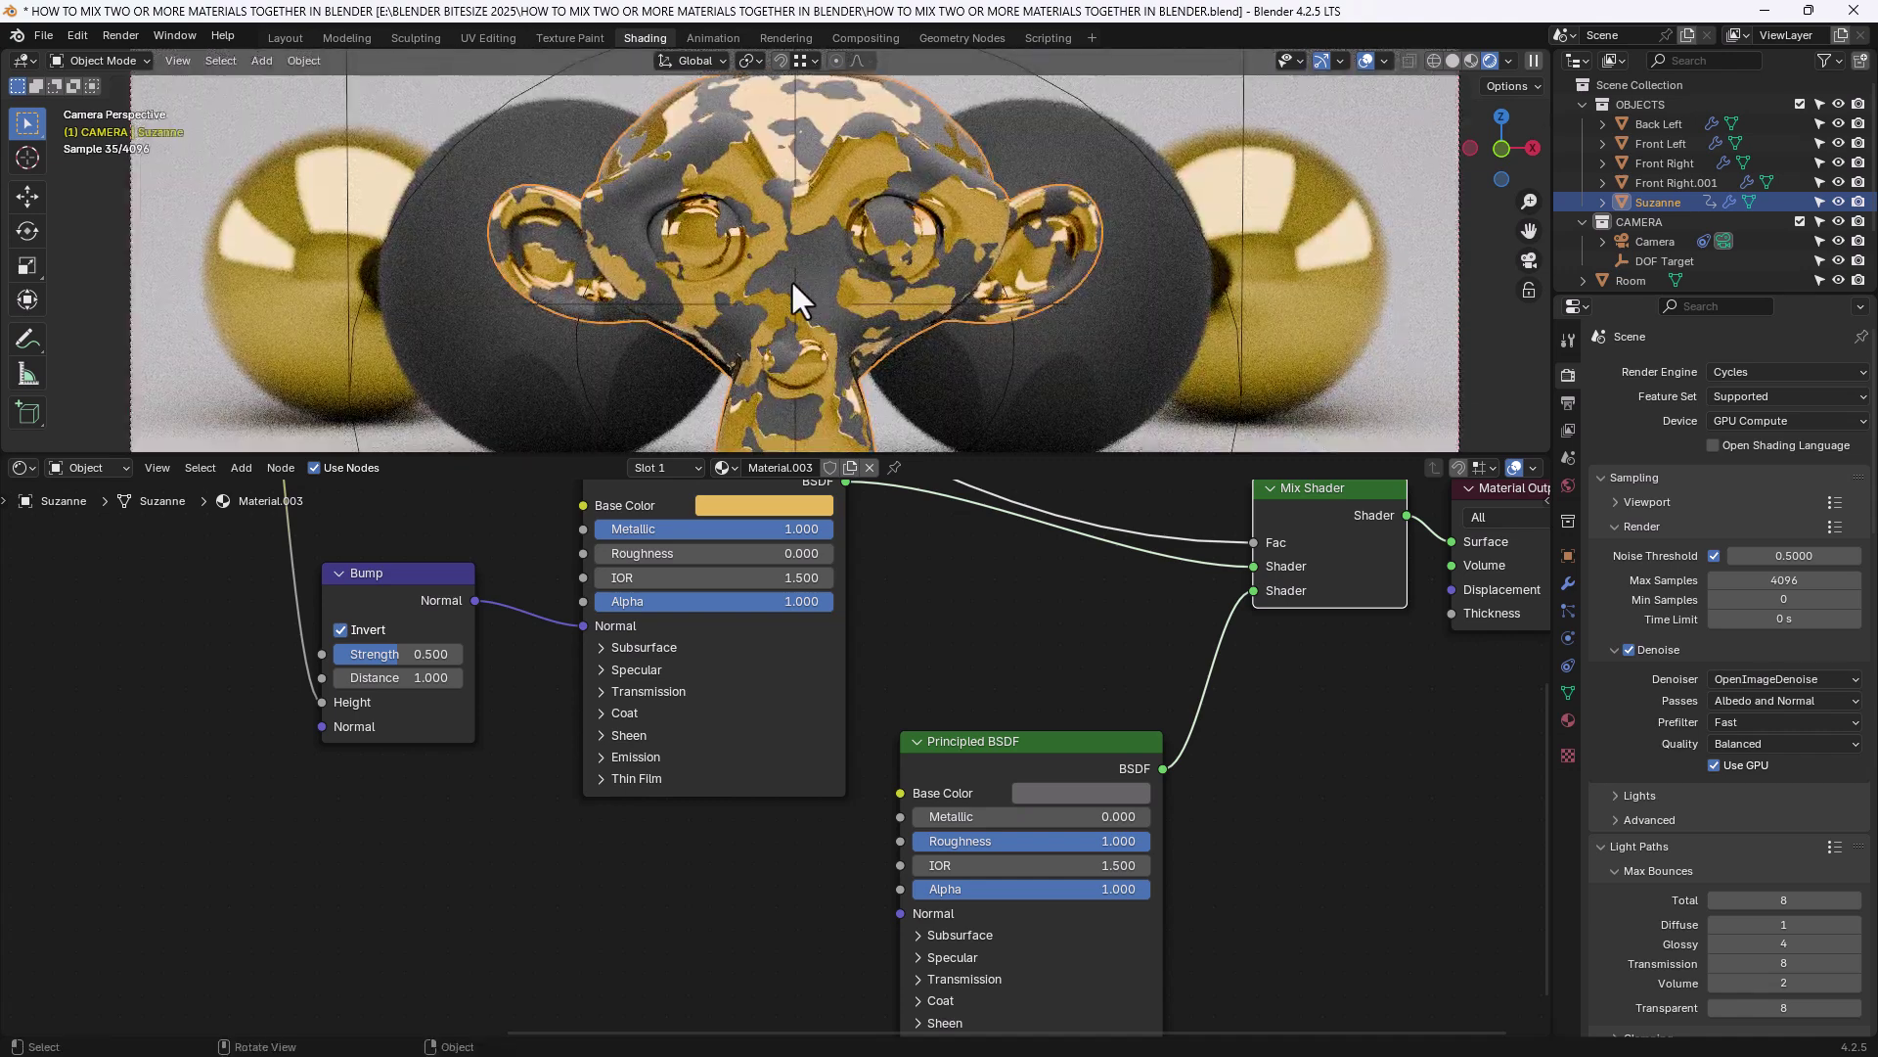
Add a Layer Weight node and connect its Facing output to the grey shader's Metallic.
middle_drag(788, 966, 731, 859)
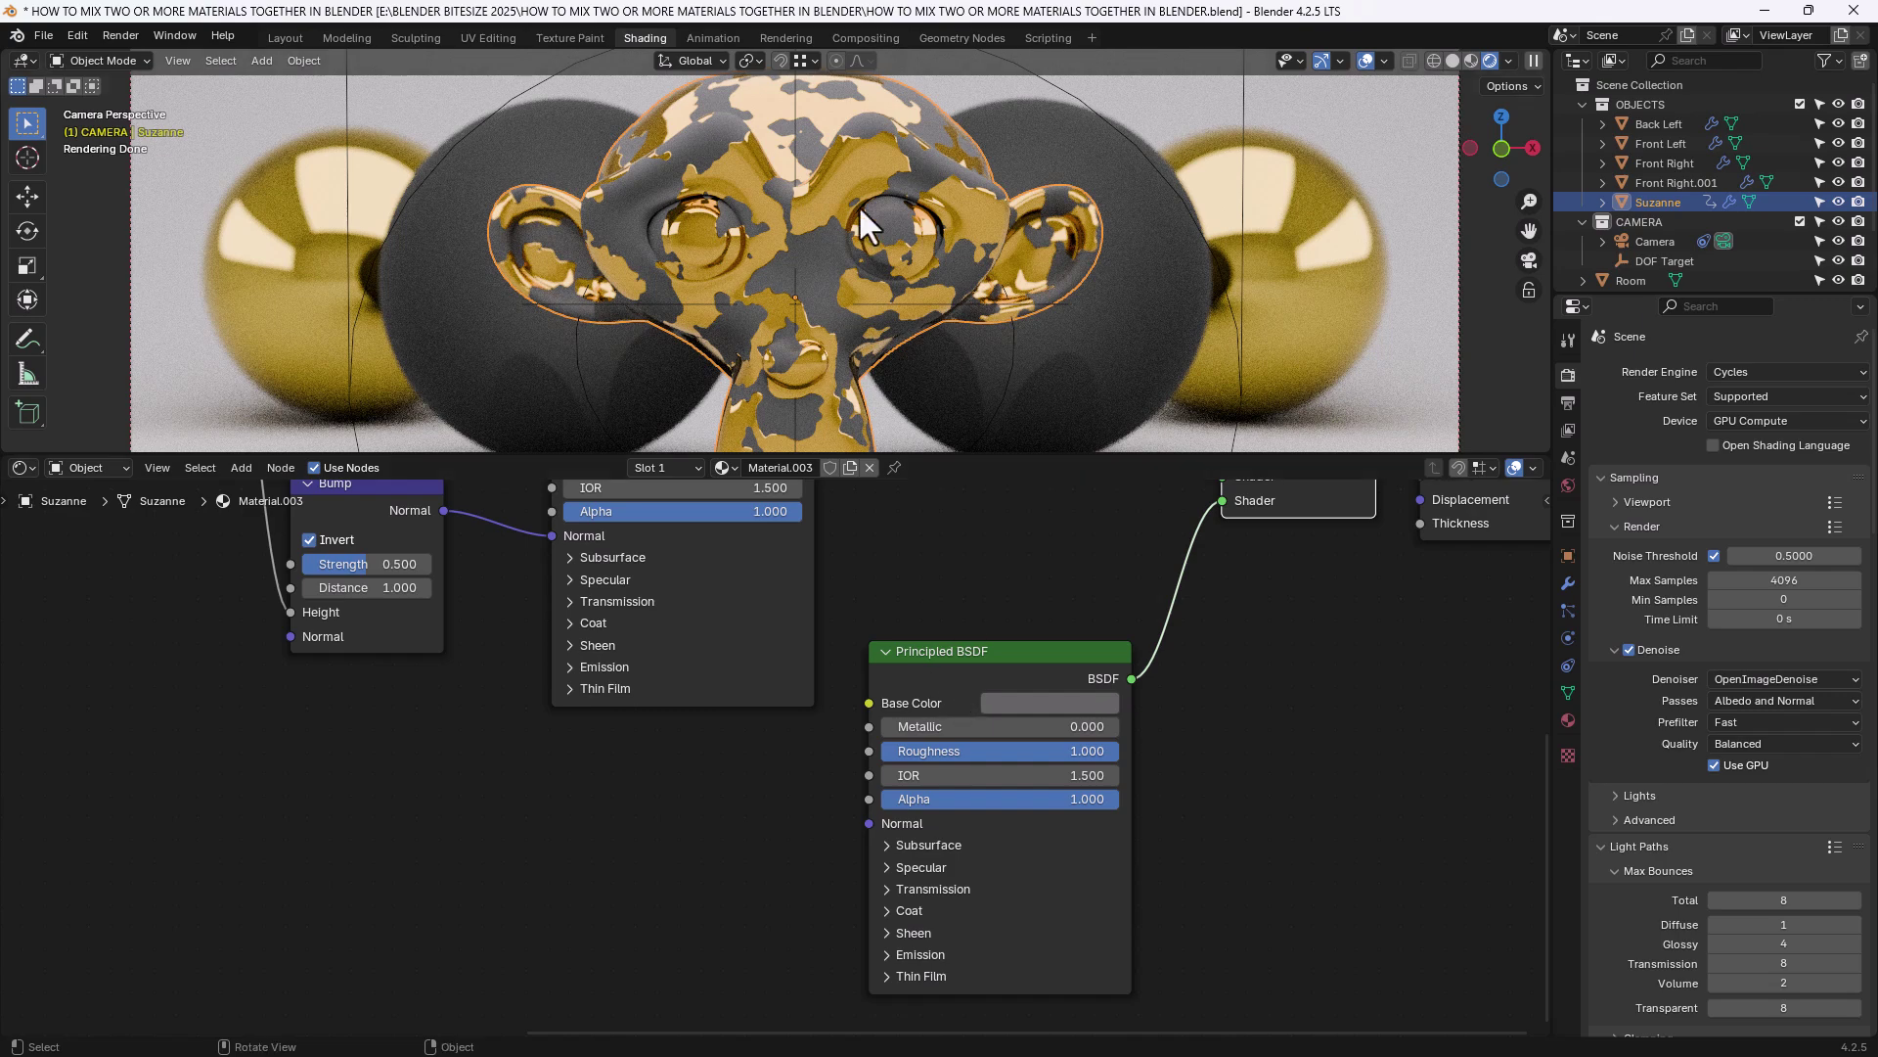
click(807, 831)
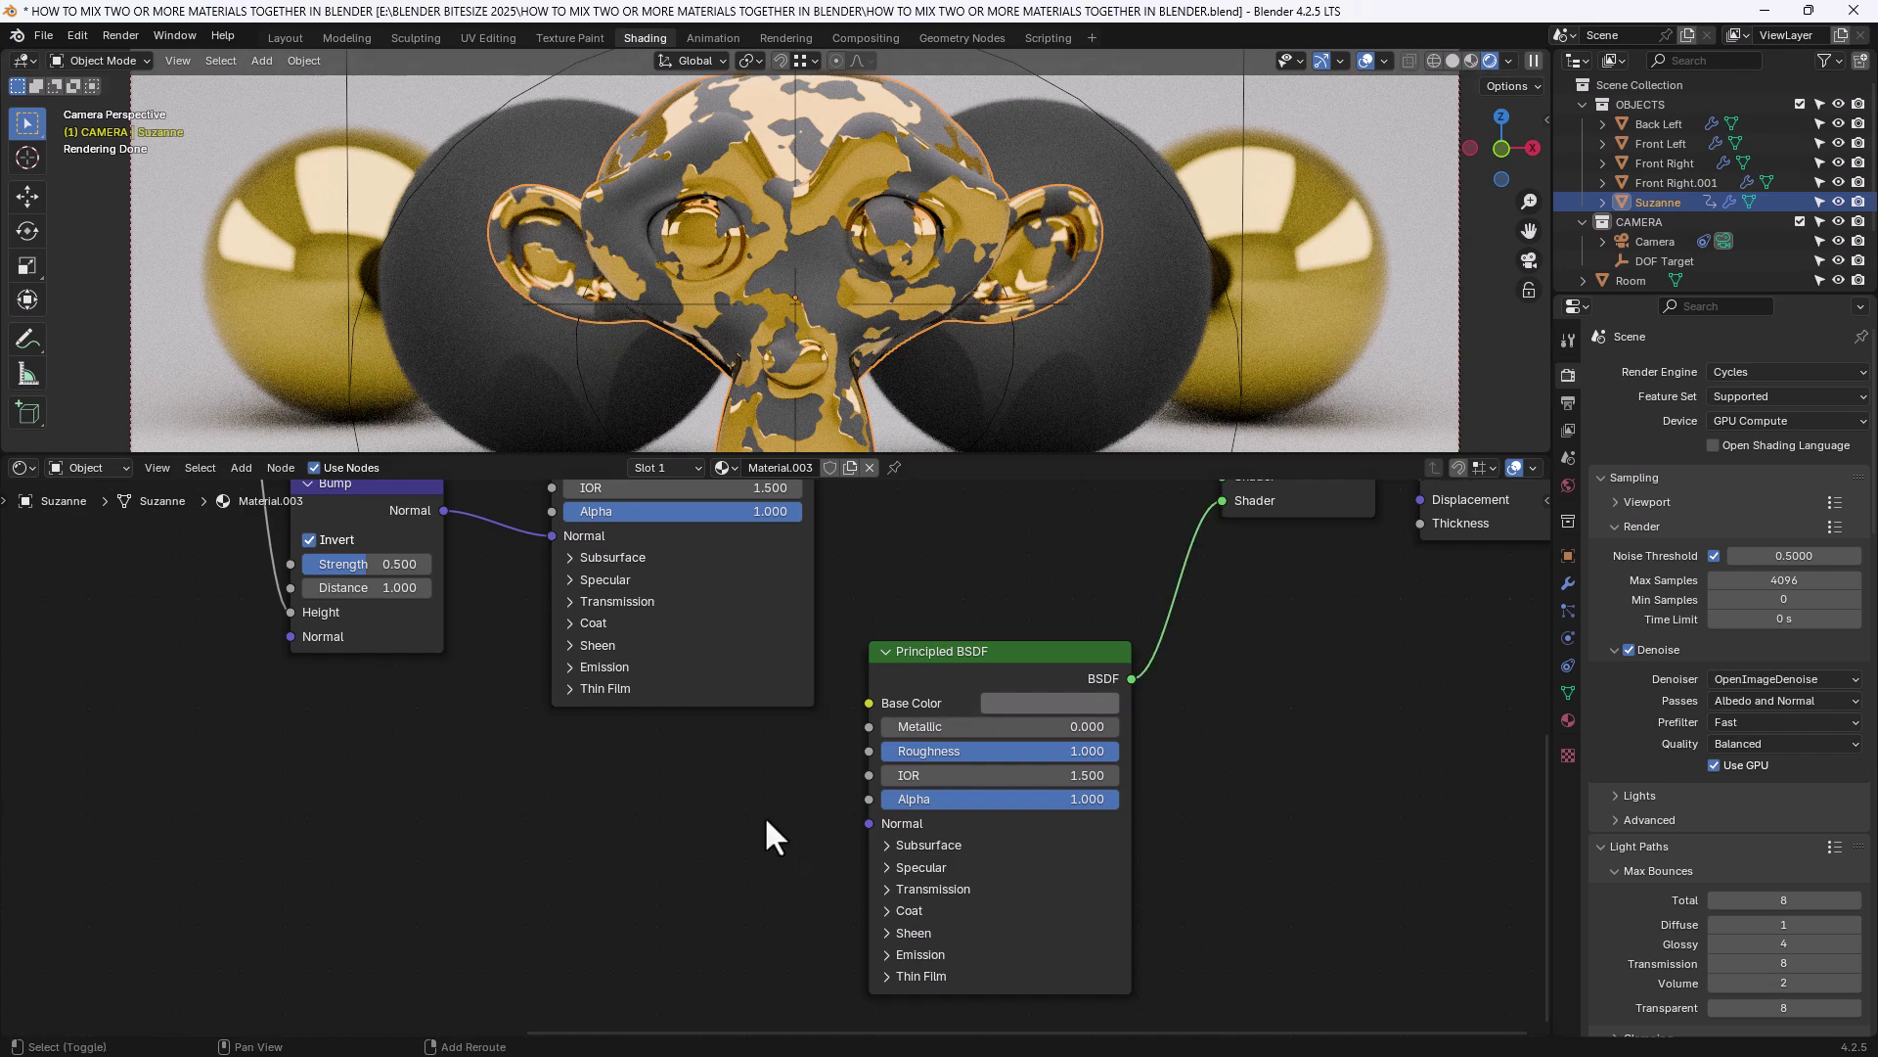
key(shift+a)
text(l)
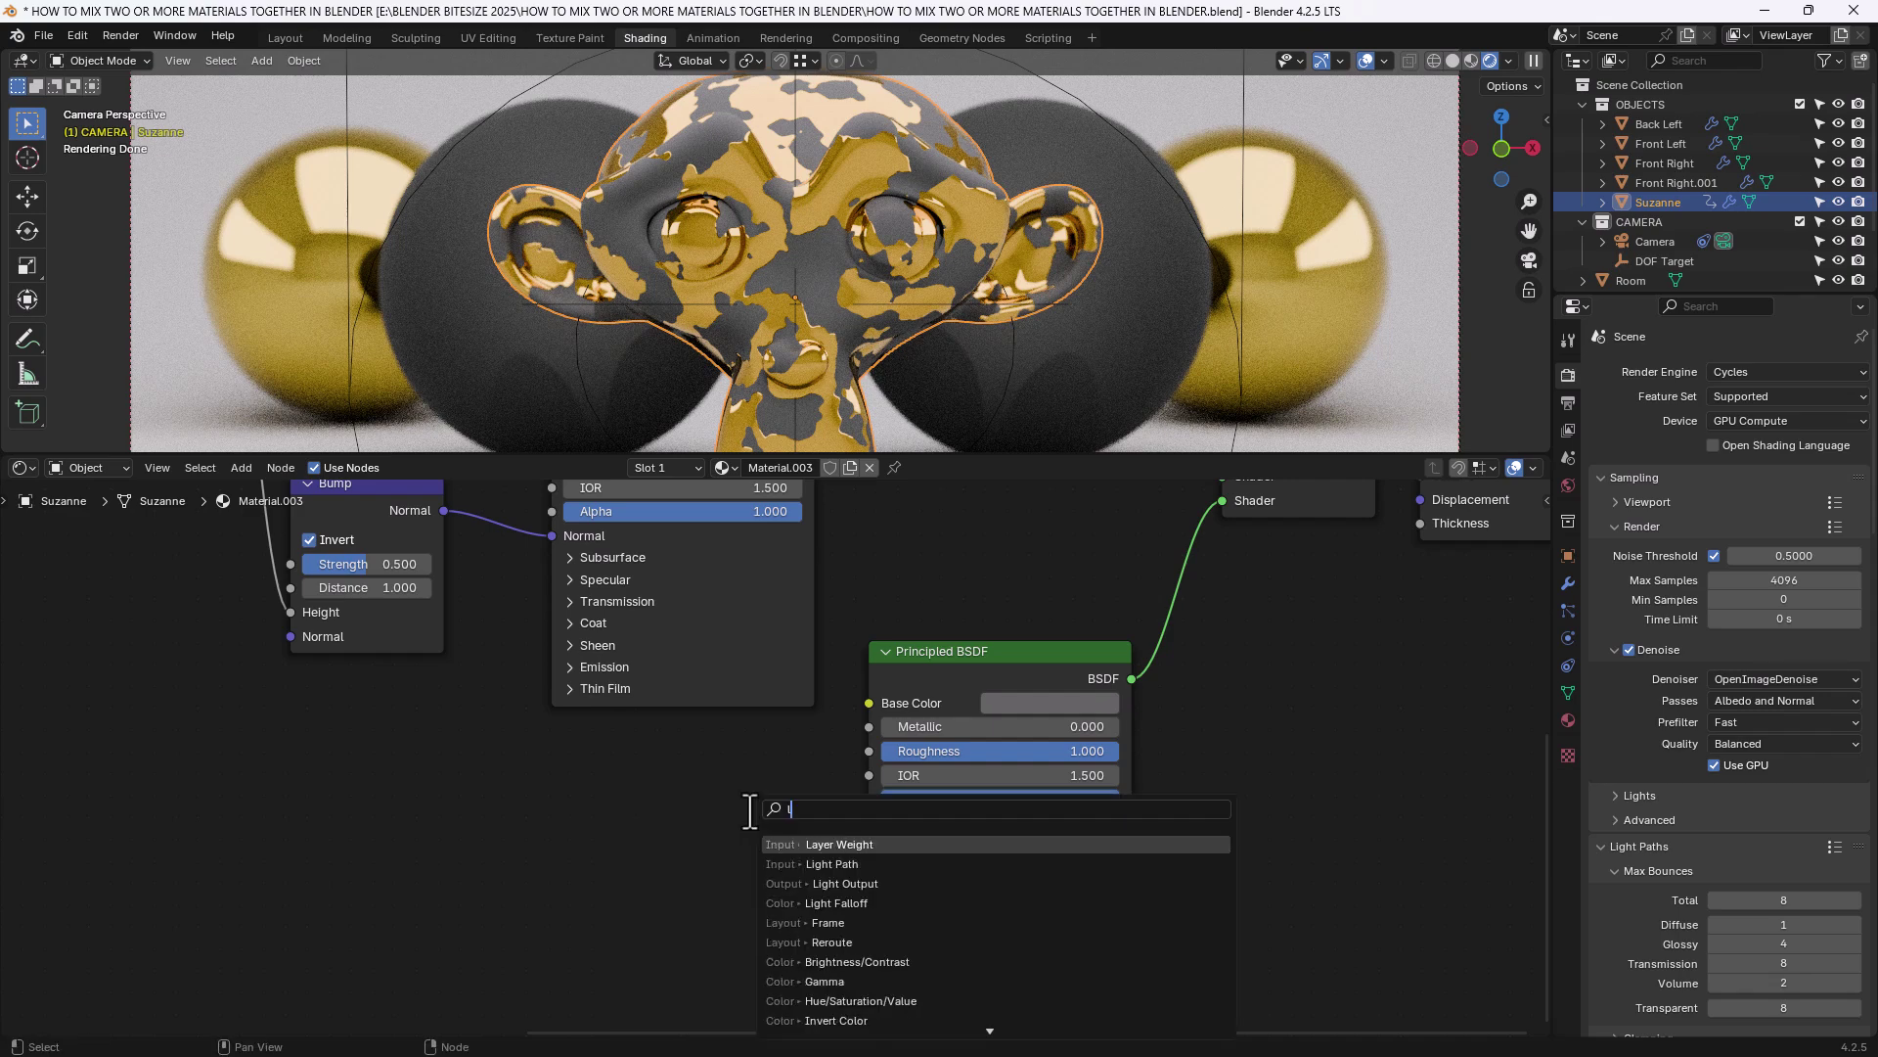
text(ayer)
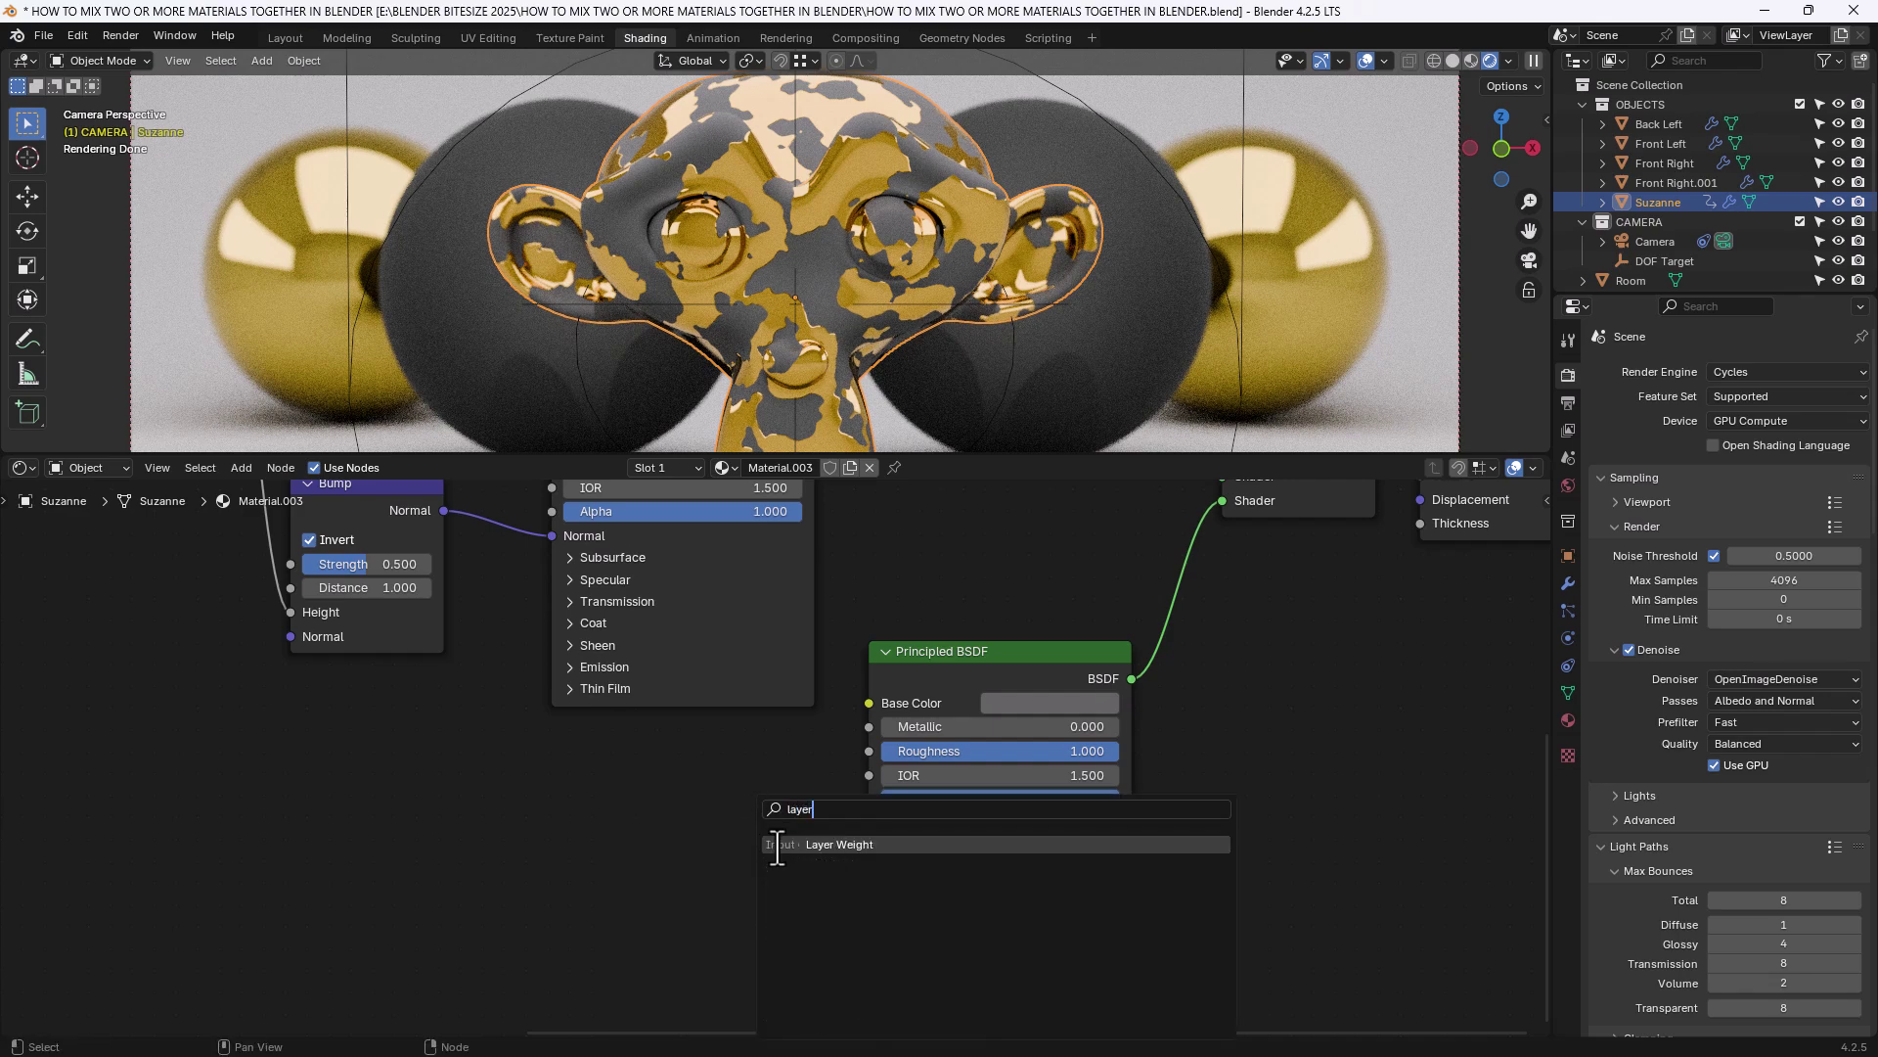
key(Return)
click(658, 729)
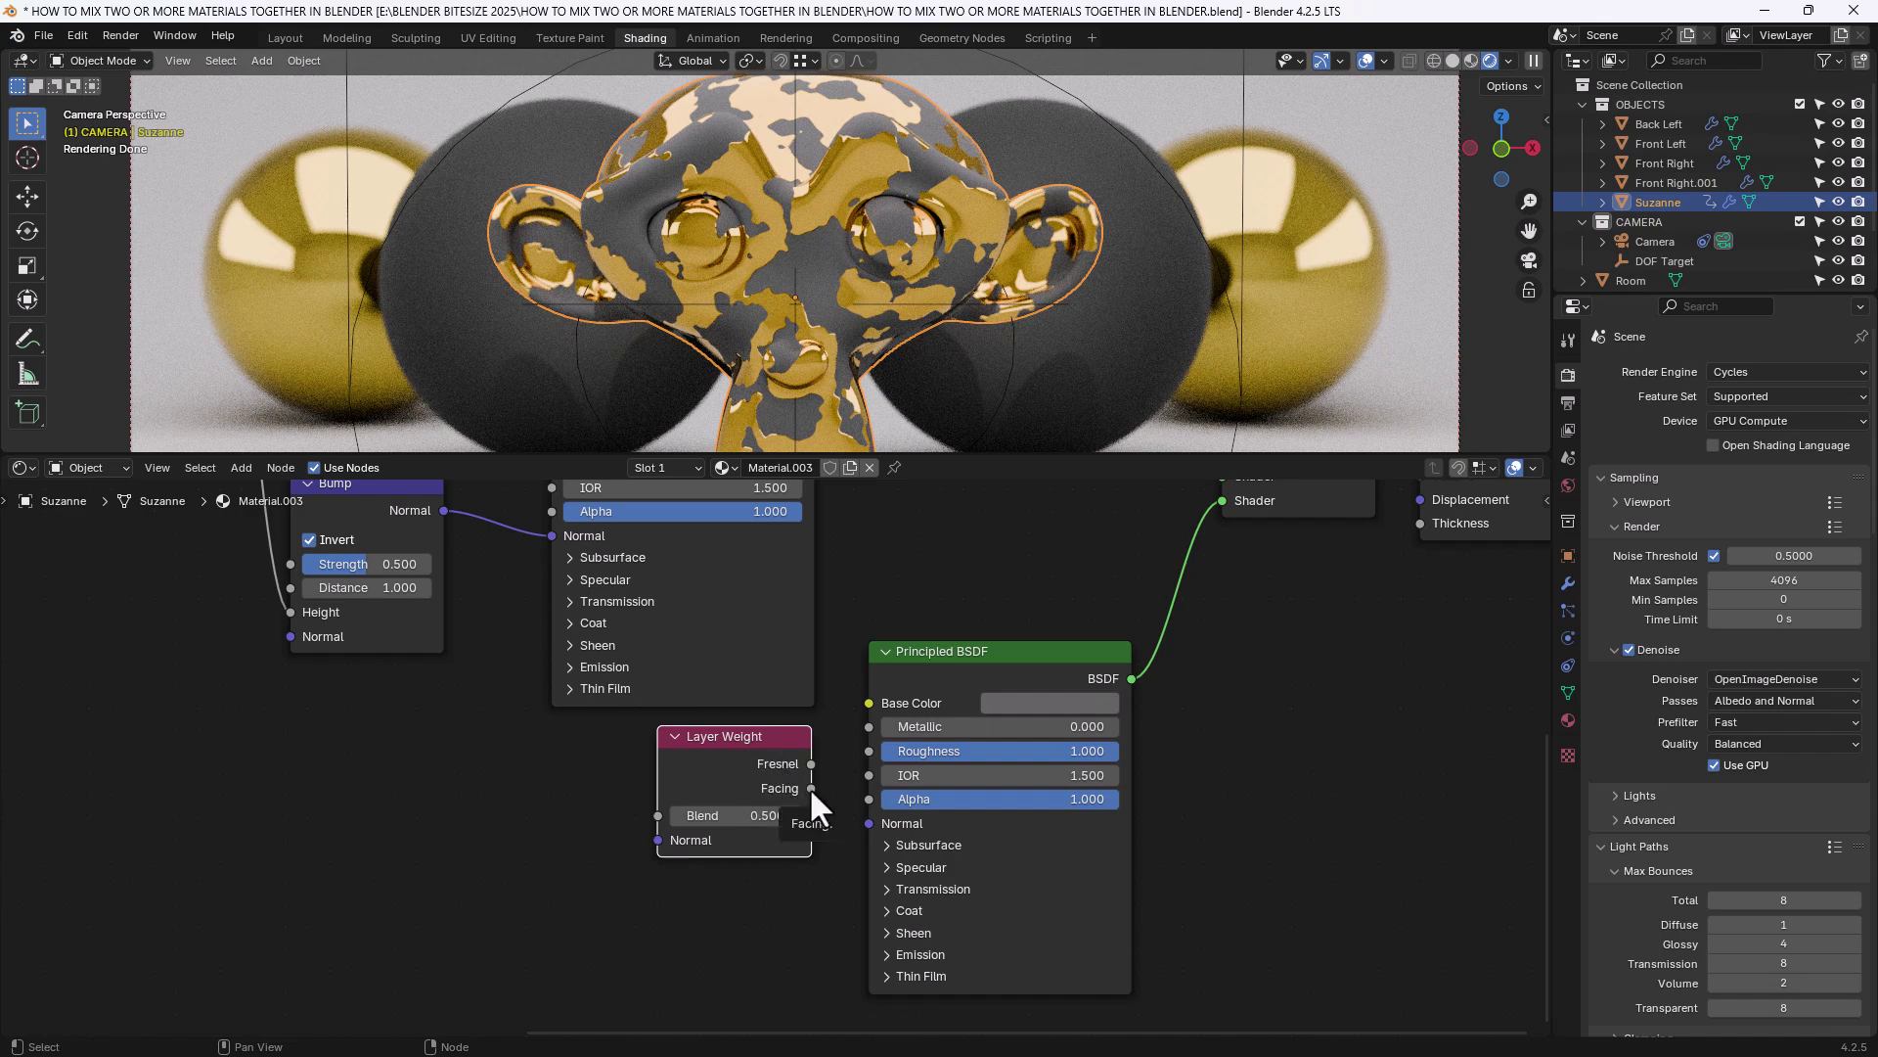
drag(811, 789, 858, 727)
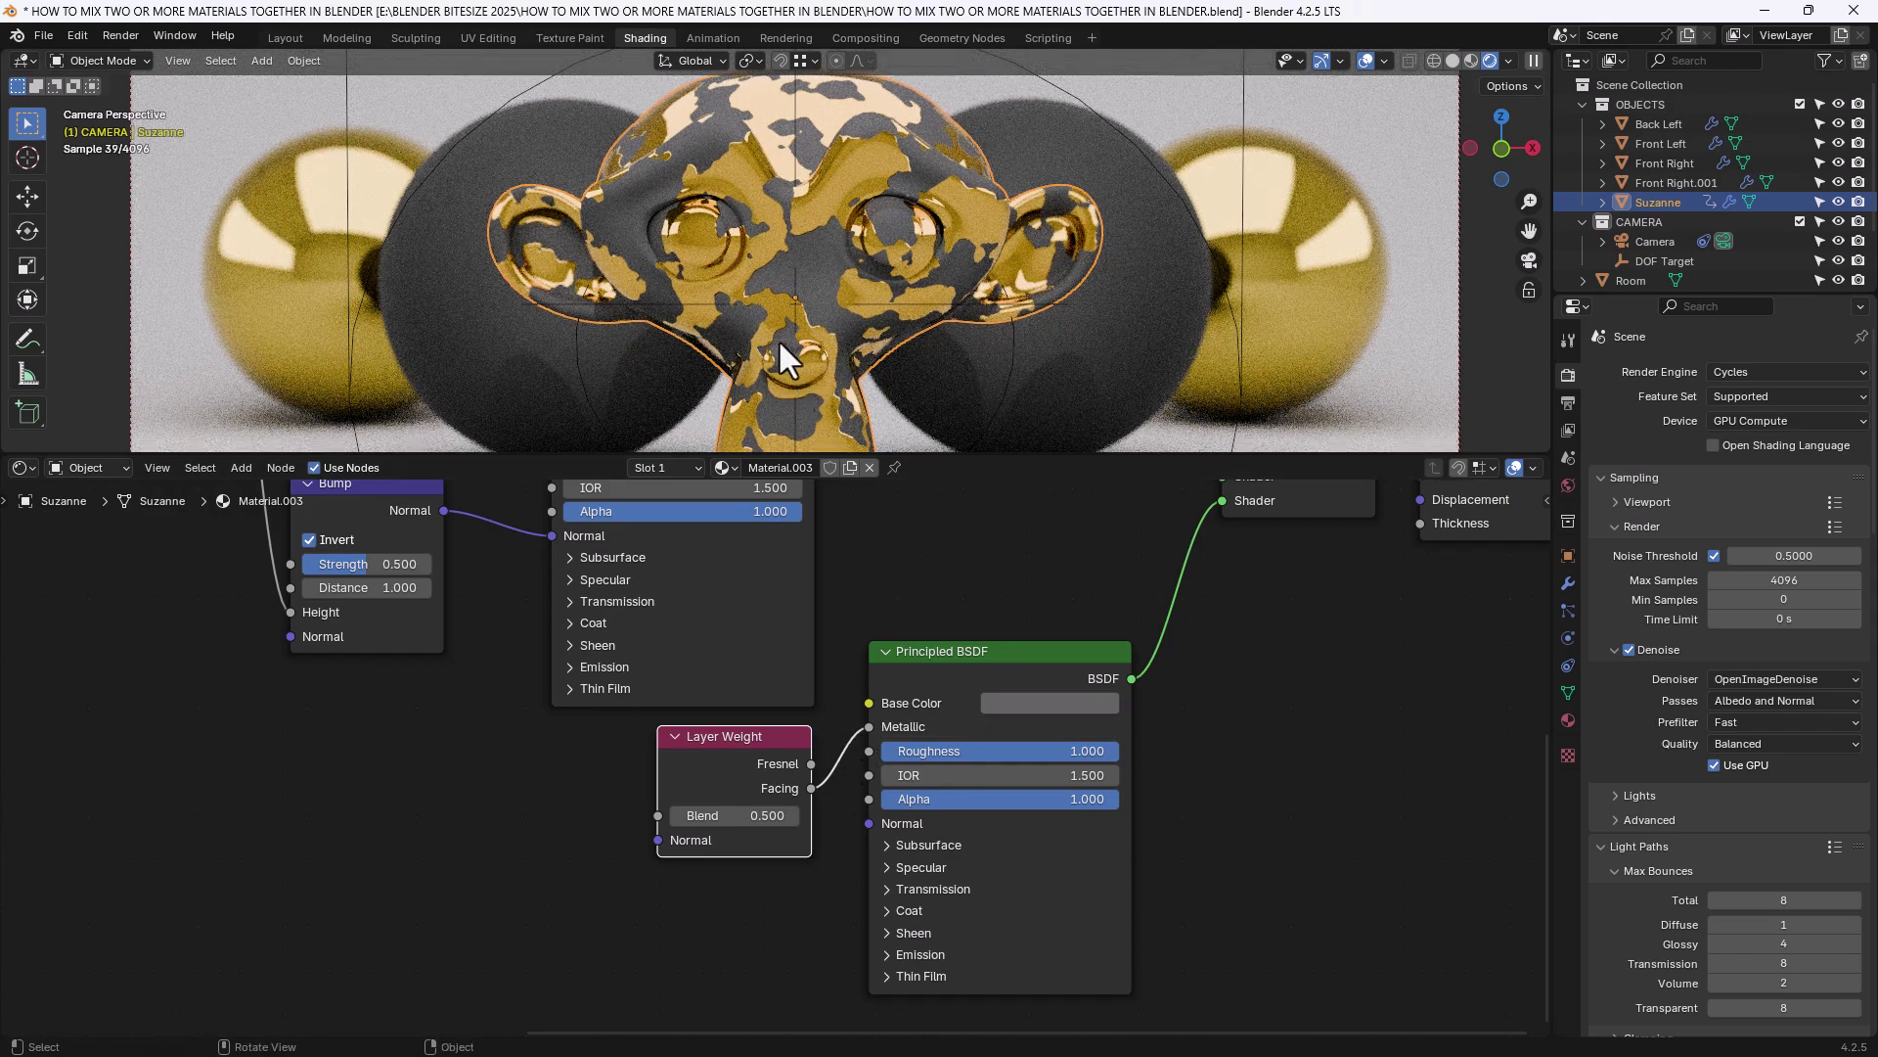
Preview the Layer Weight and grey shader results, then restore the Mix Shader as output.
ctrl+shift+click(792, 745)
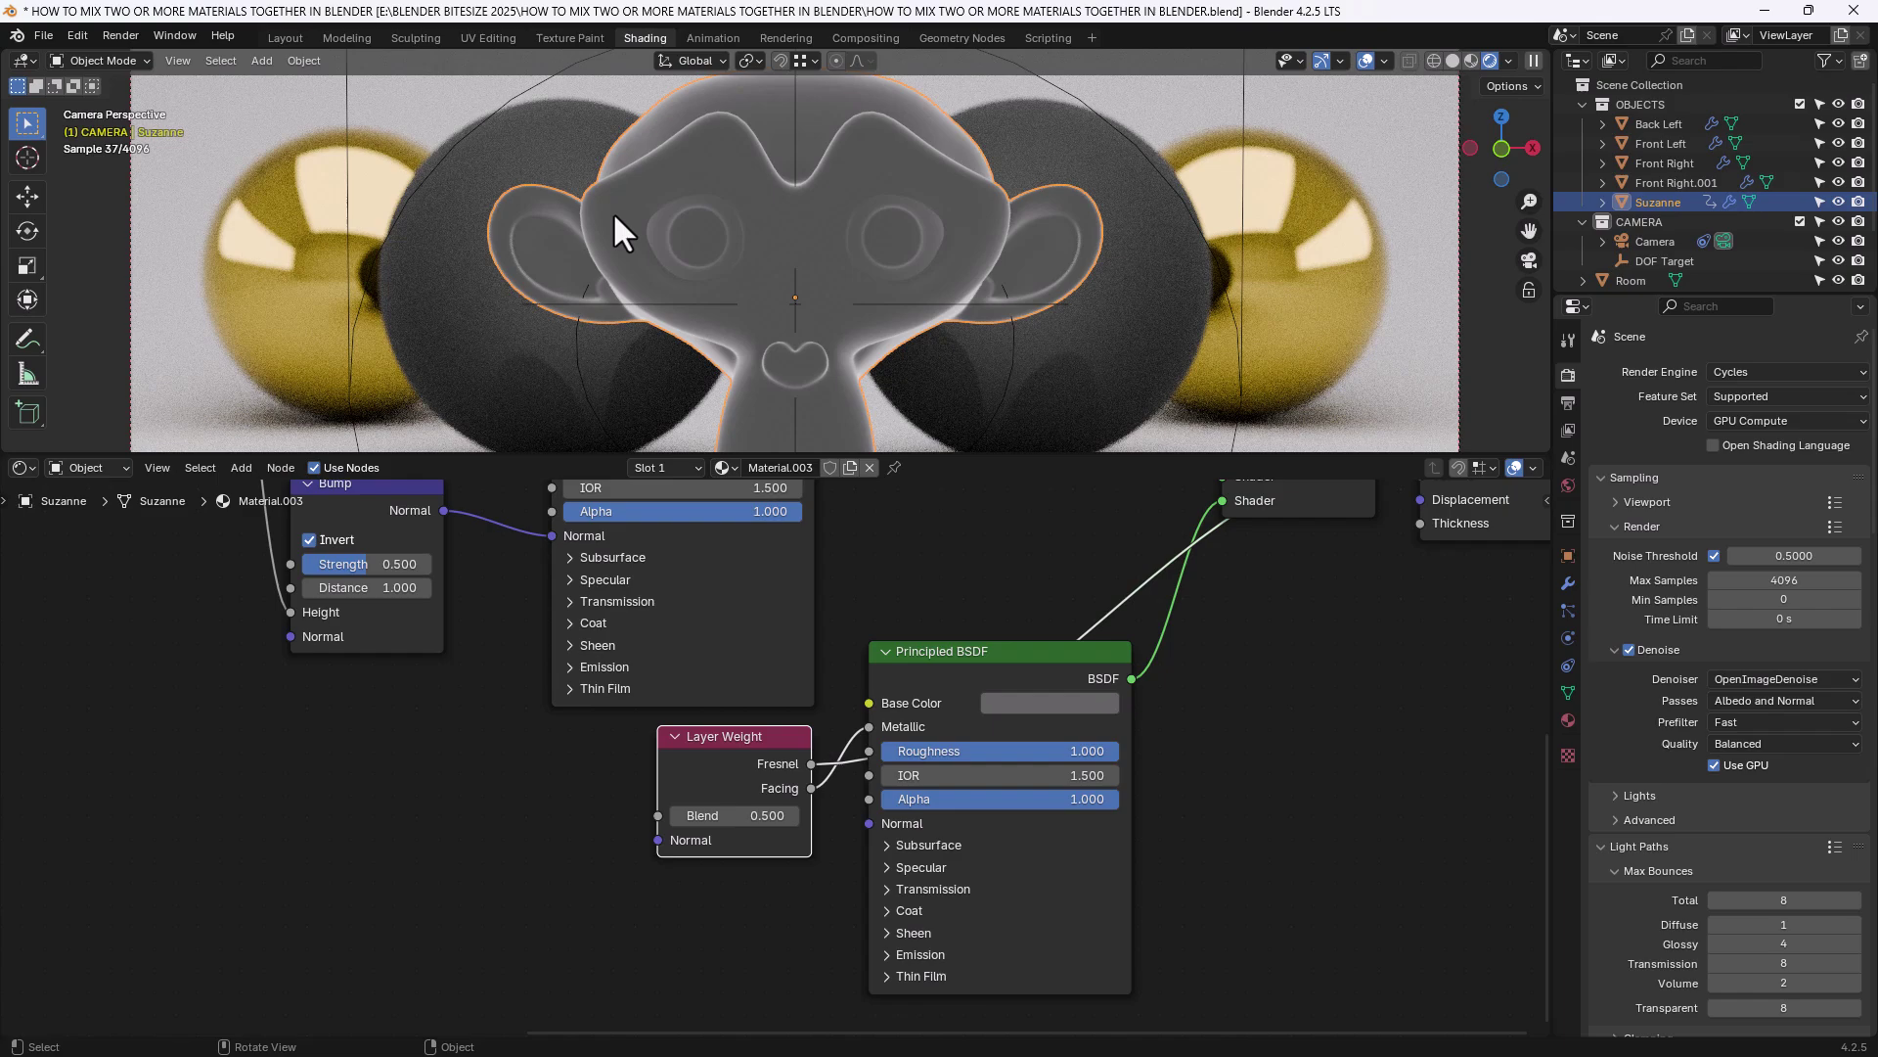
ctrl+shift+click(956, 683)
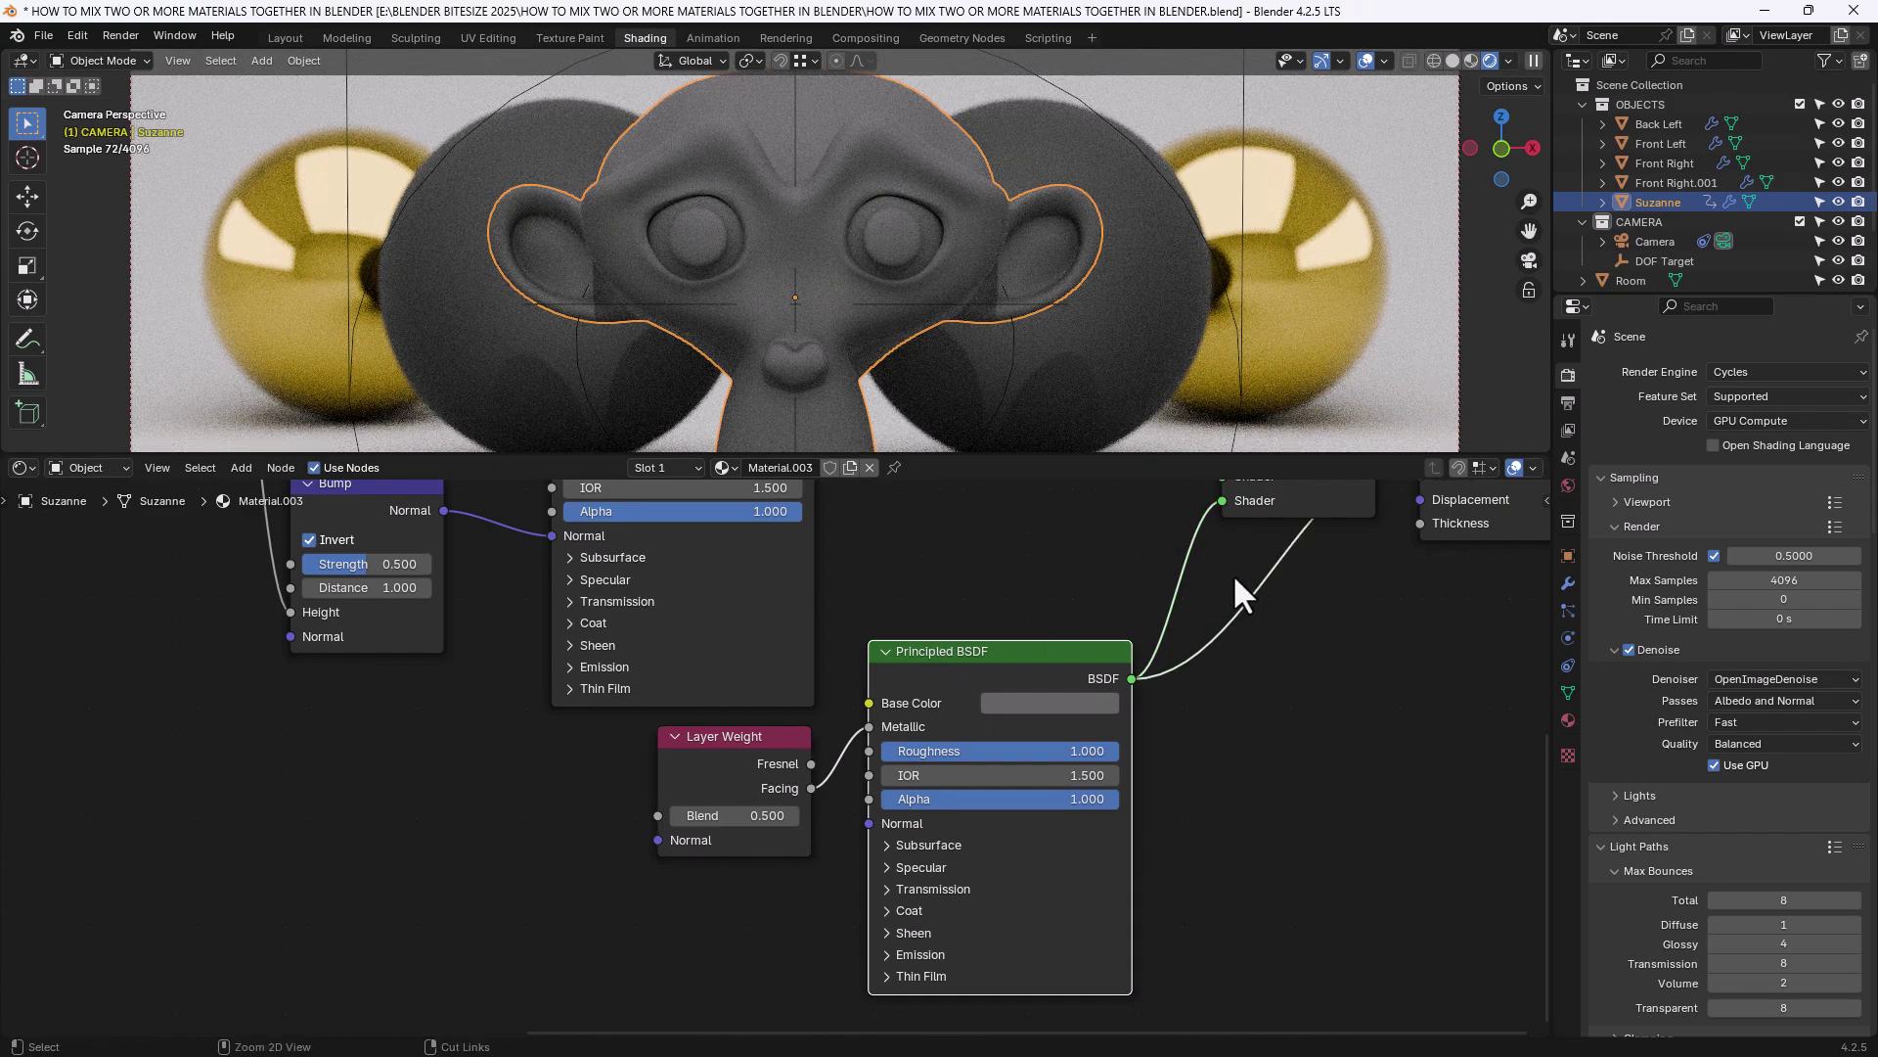
scroll(1232, 573, down, 1)
ctrl+shift+click(1233, 523)
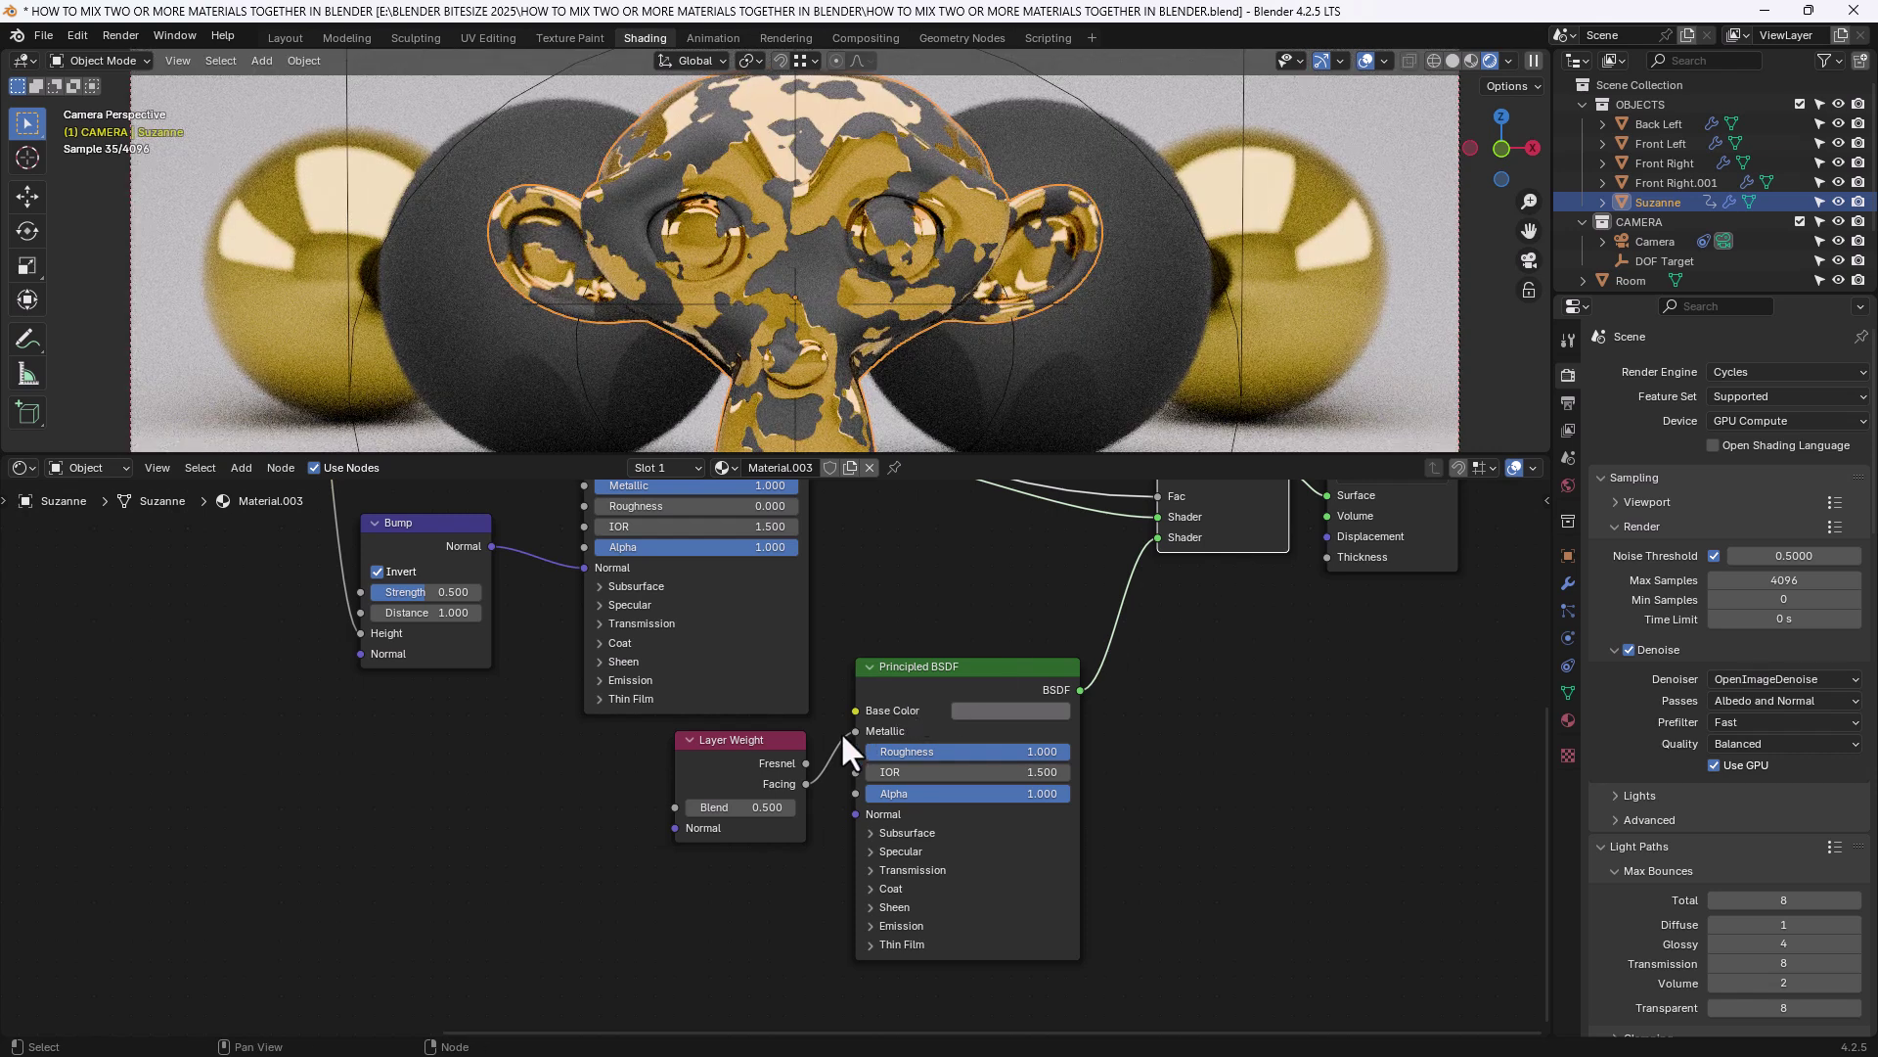
Move the Bump and gold Principled BSDF nodes down-left in the node tree.
scroll(837, 734, up, 1)
mouse_move(837, 736)
middle_down()
mouse_move(851, 624)
mouse_move(809, 742)
middle_up()
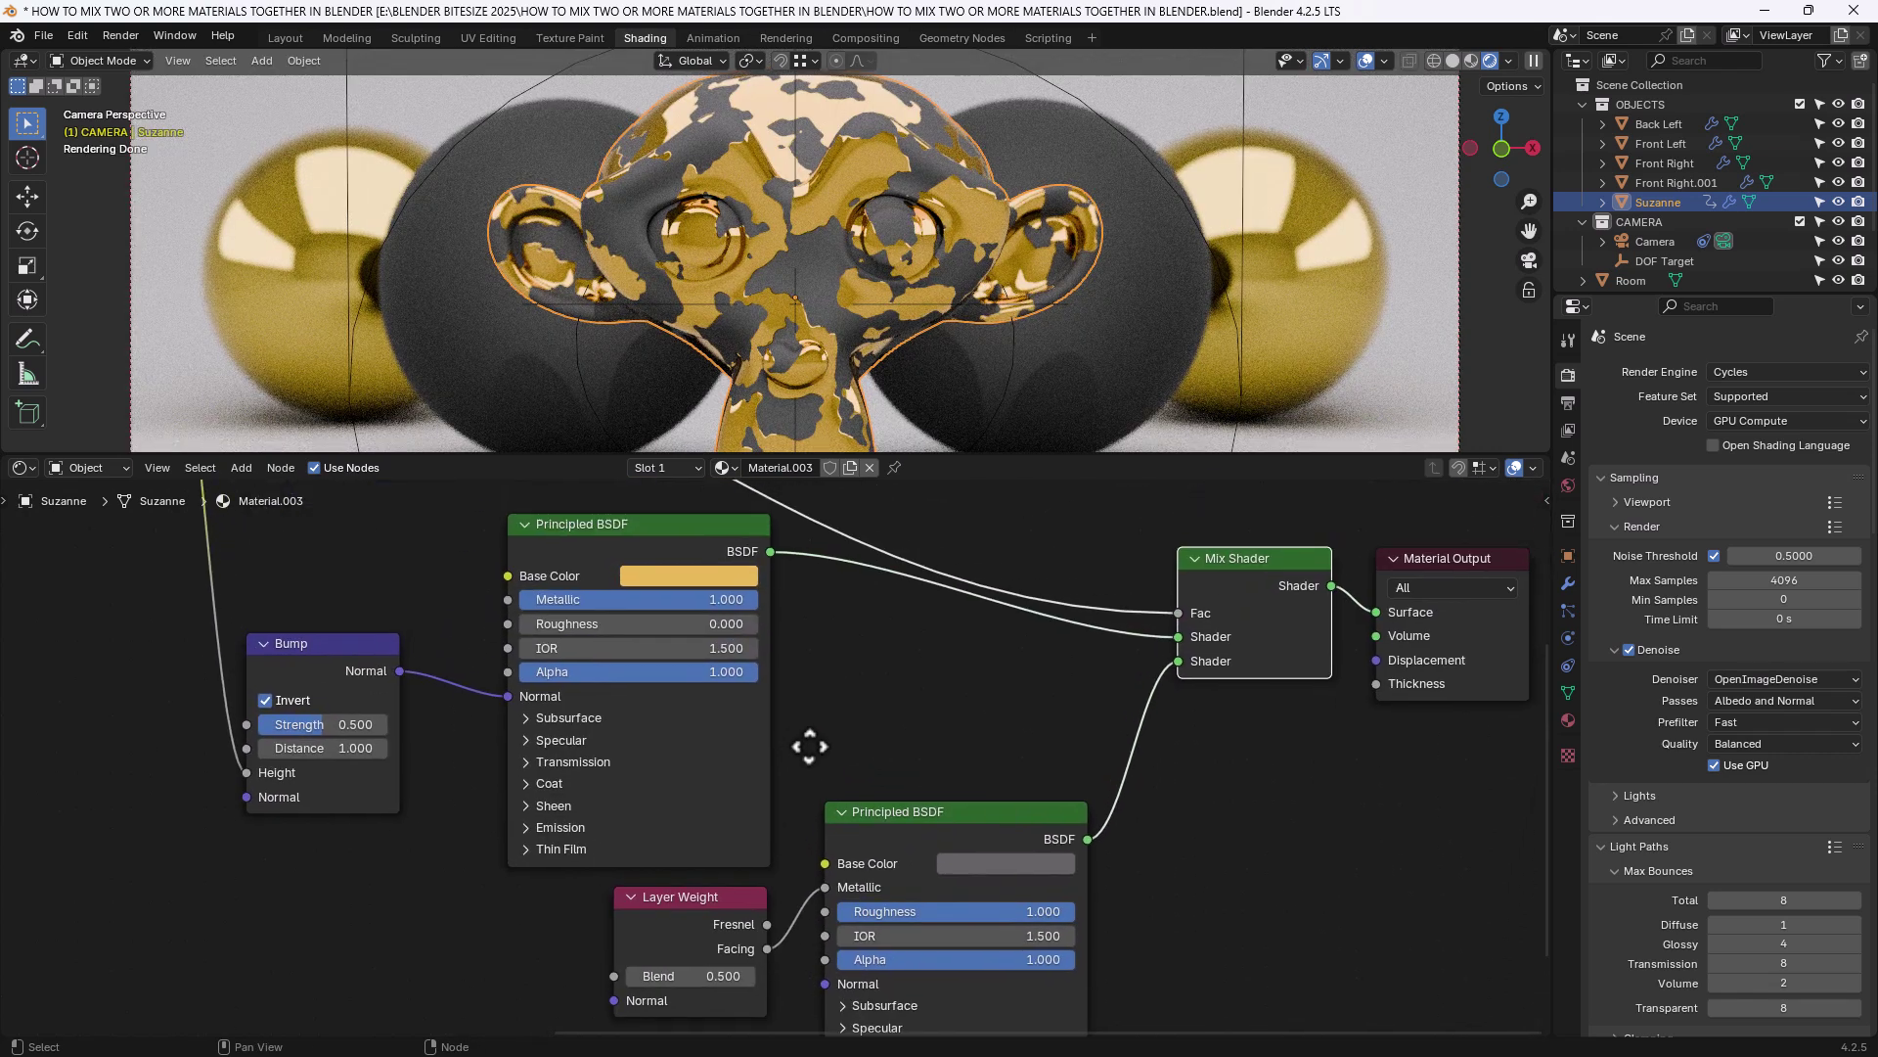
scroll(808, 742, down, 2)
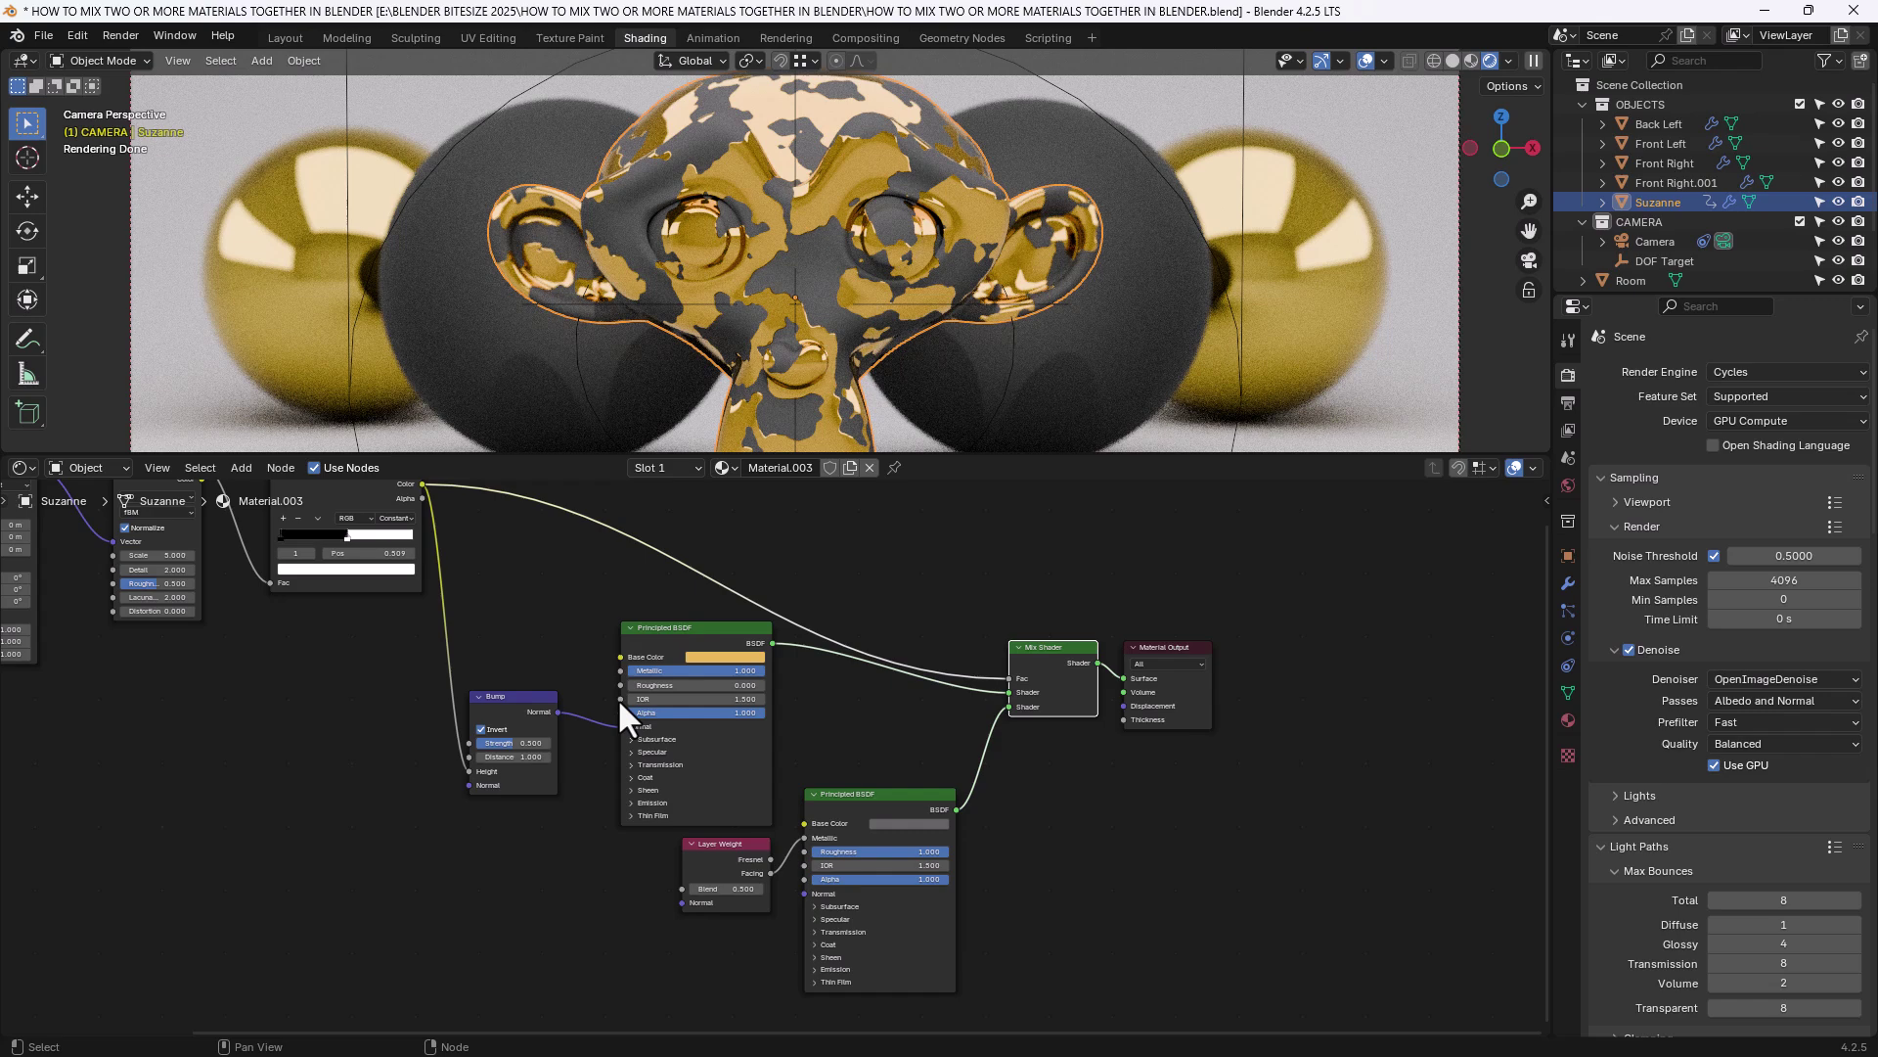
drag(529, 667, 852, 734)
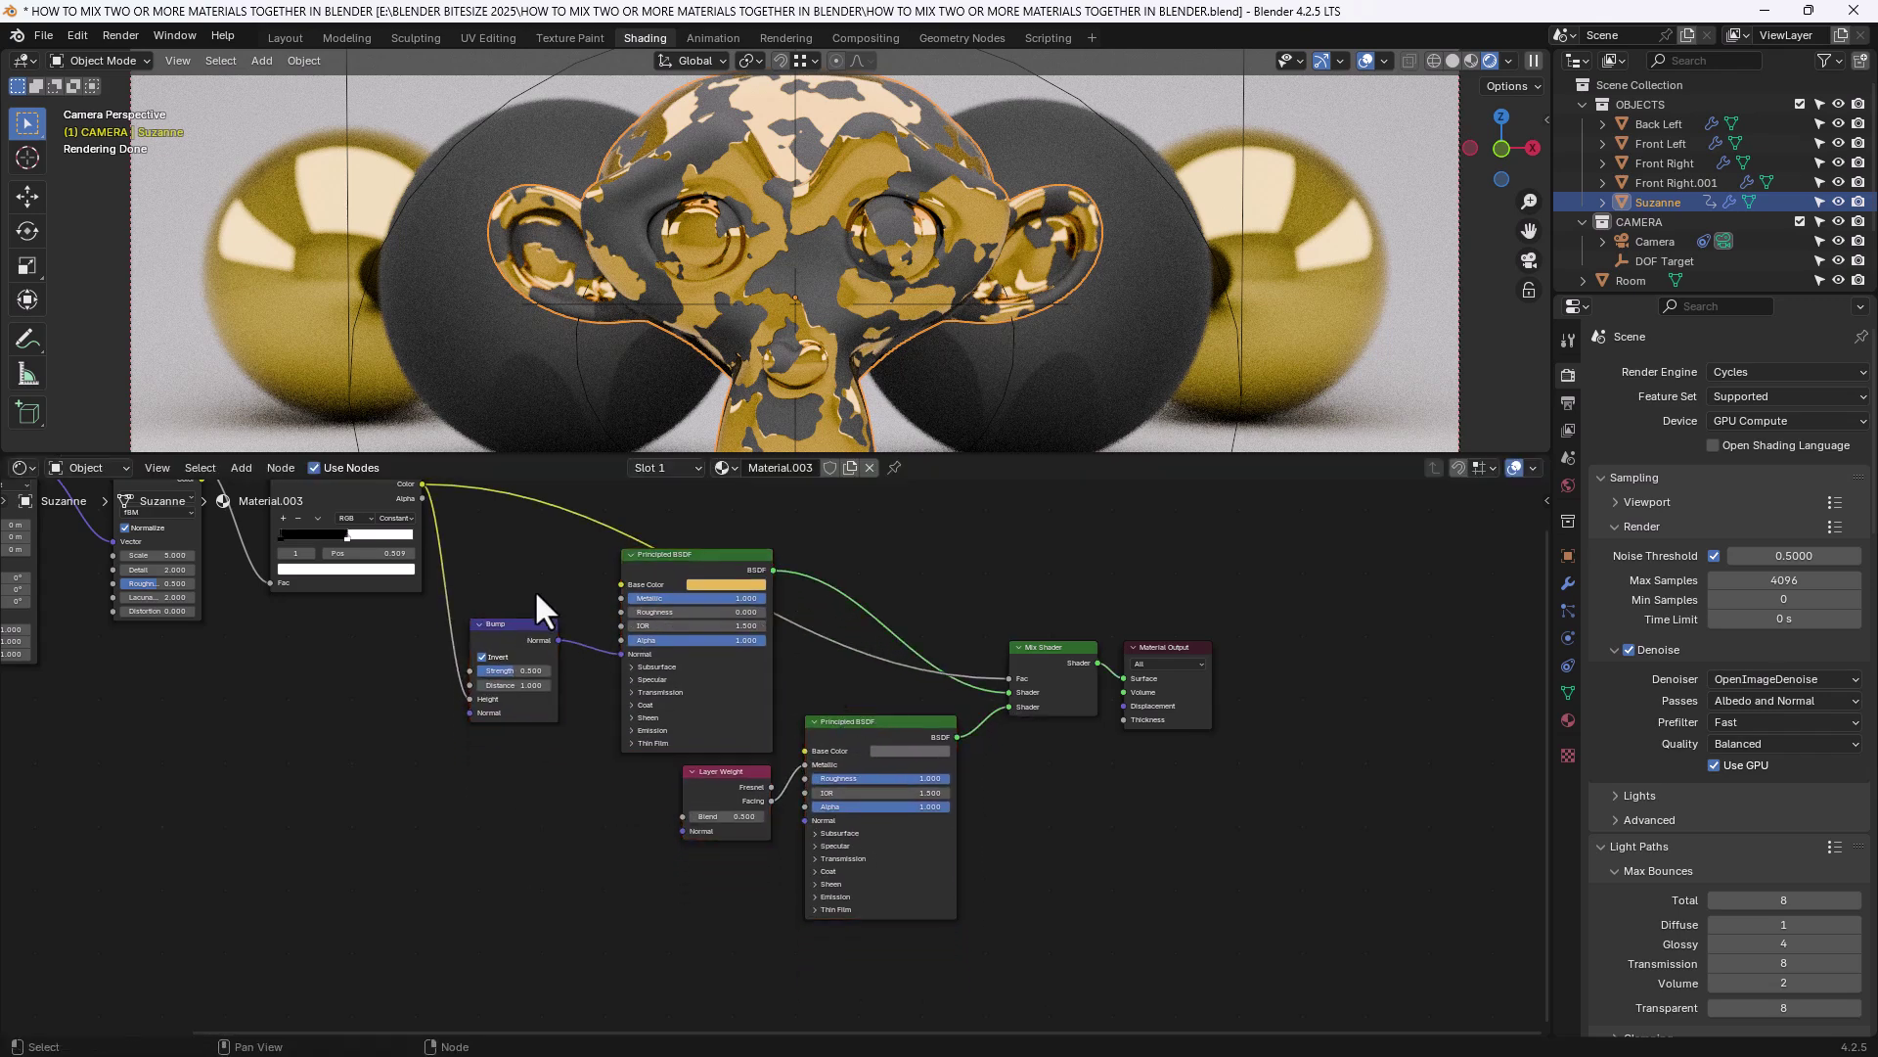
drag(534, 589, 660, 714)
drag(651, 569, 650, 622)
Shift the Layer Weight node lower, reposition the Bump and gold shader, and reframe.
drag(707, 825, 725, 923)
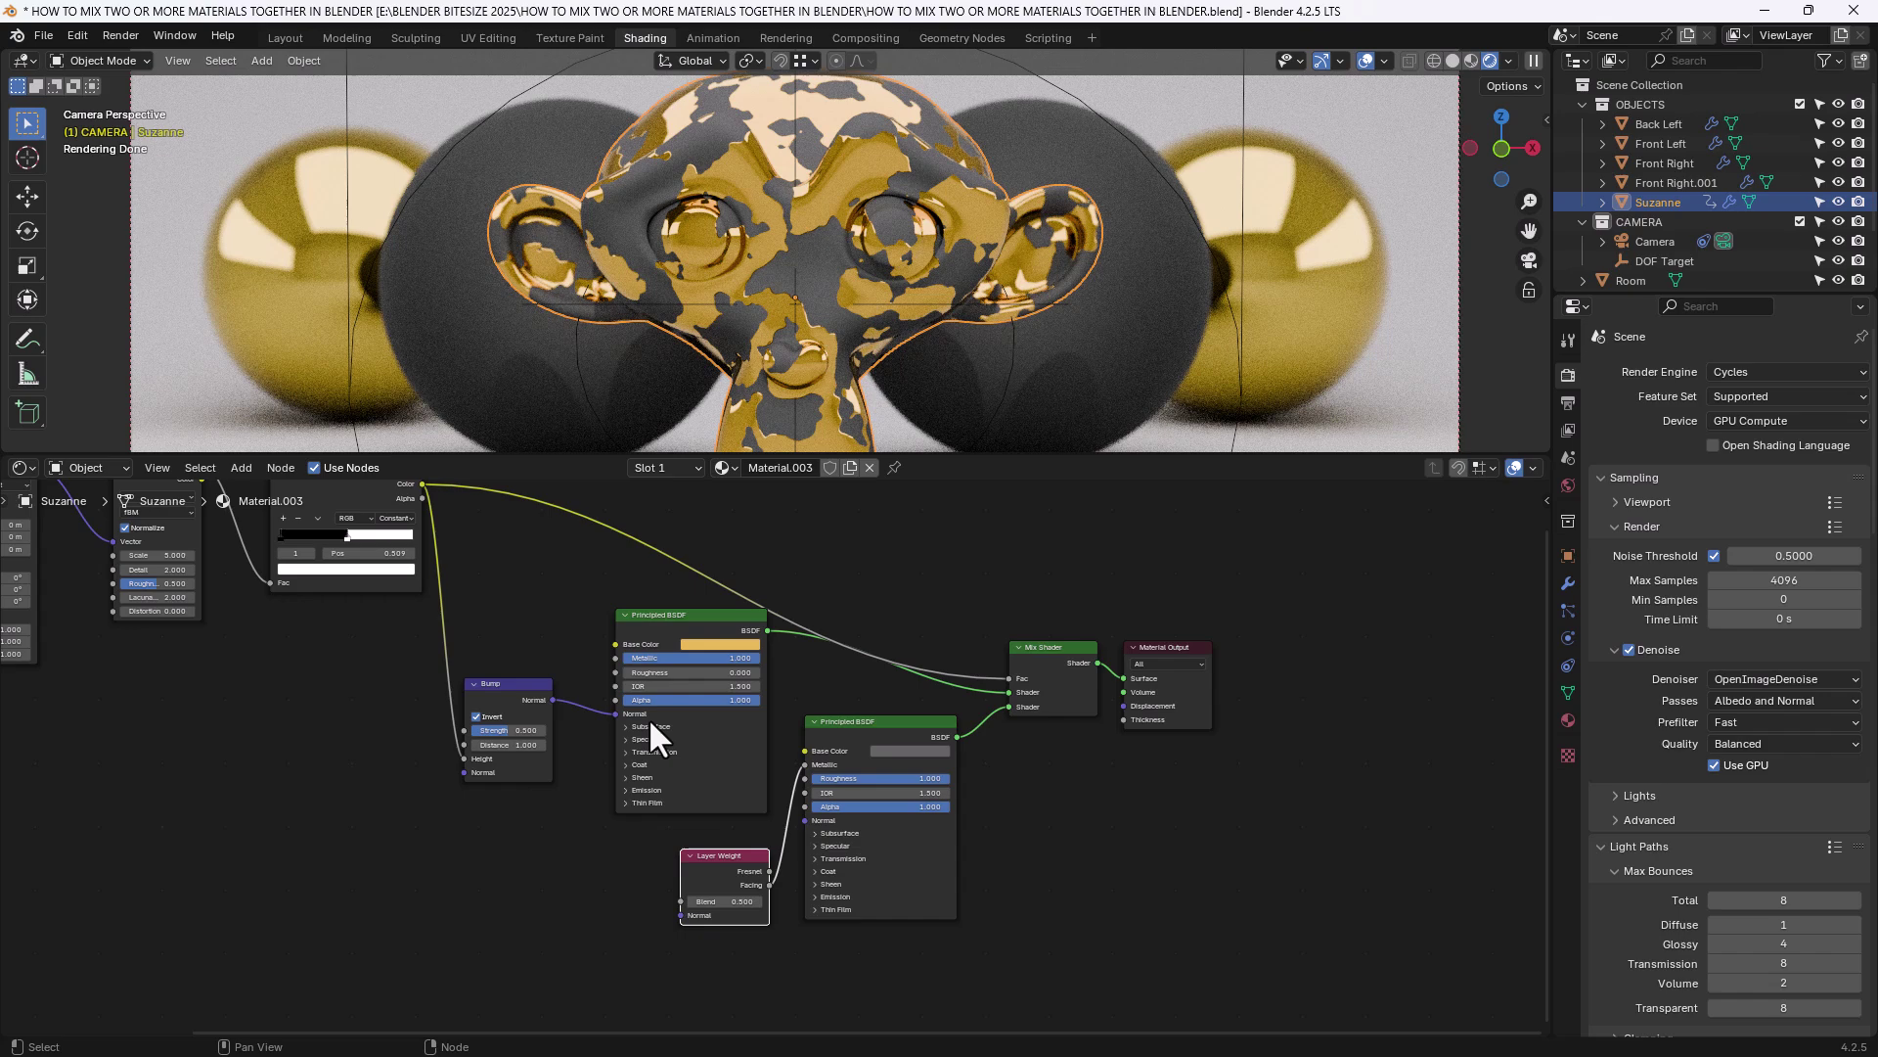
drag(649, 718, 681, 748)
drag(699, 626, 589, 654)
scroll(621, 621, down, 3)
scroll(939, 683, up, 2)
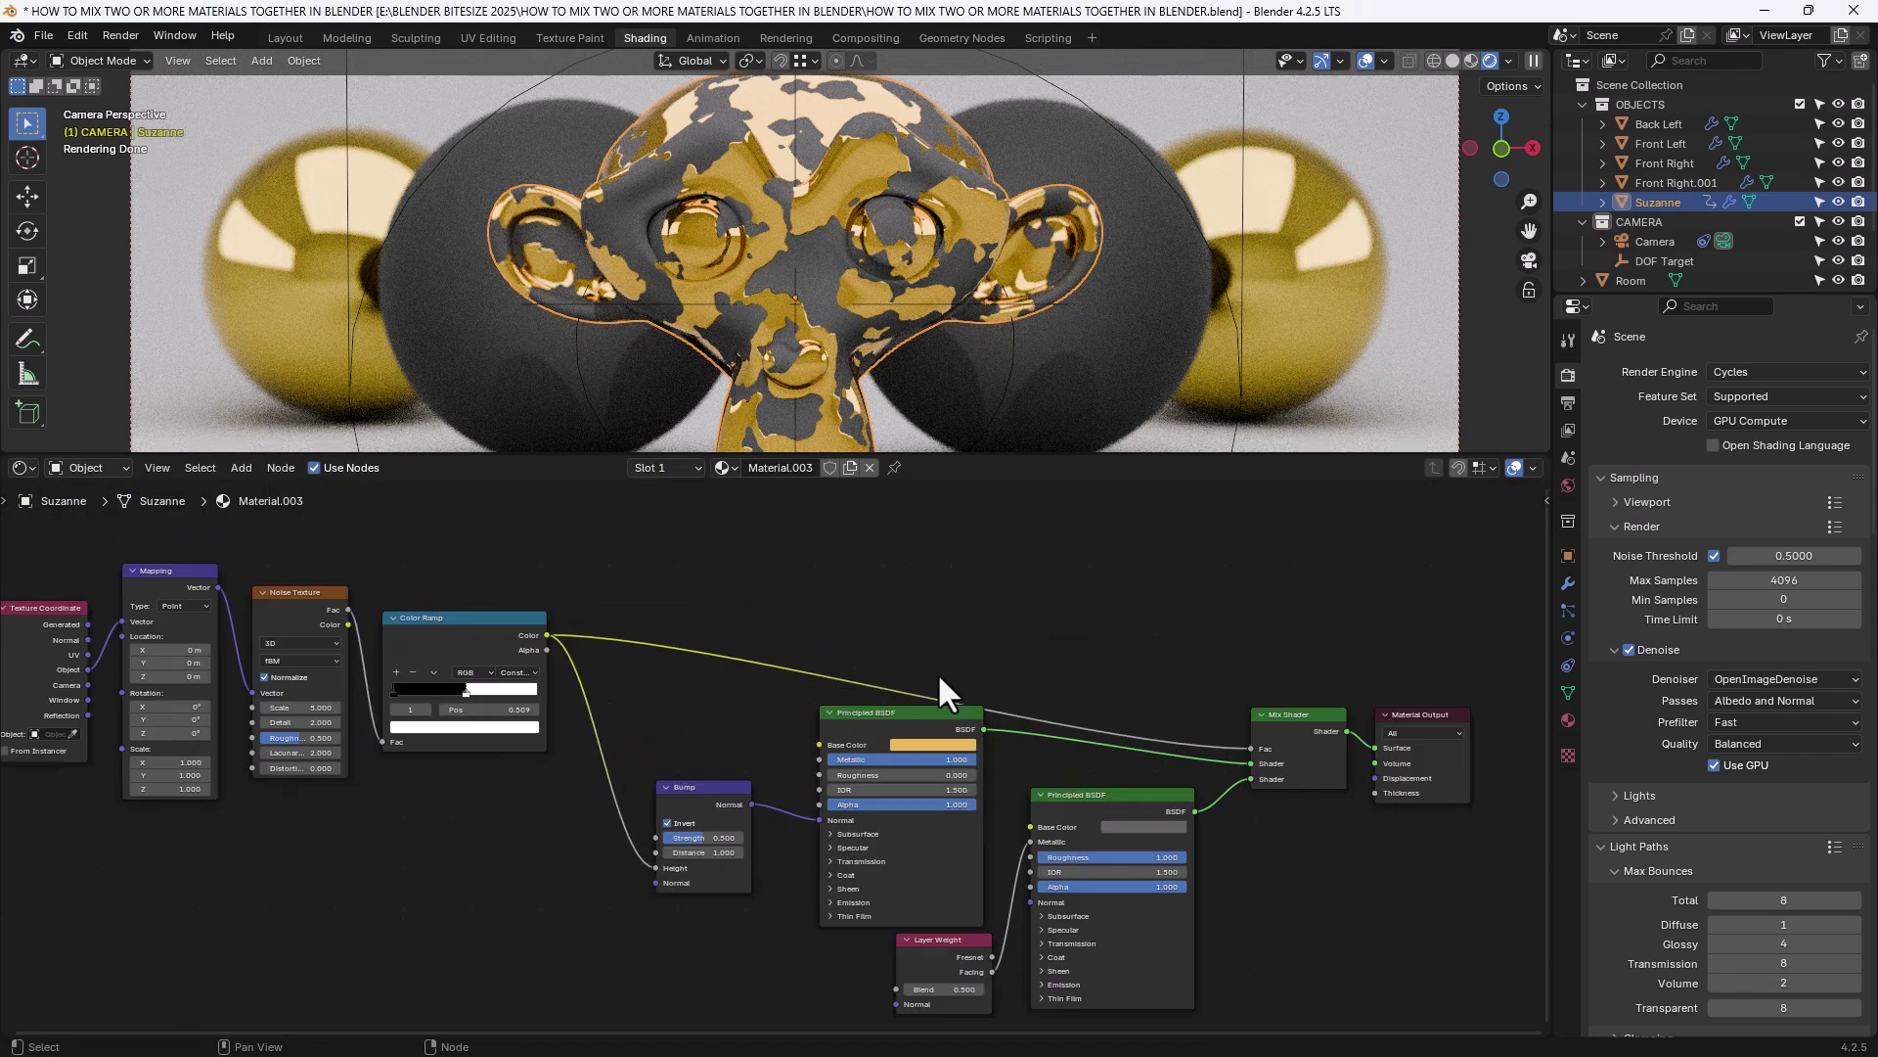
middle_drag(587, 784, 578, 783)
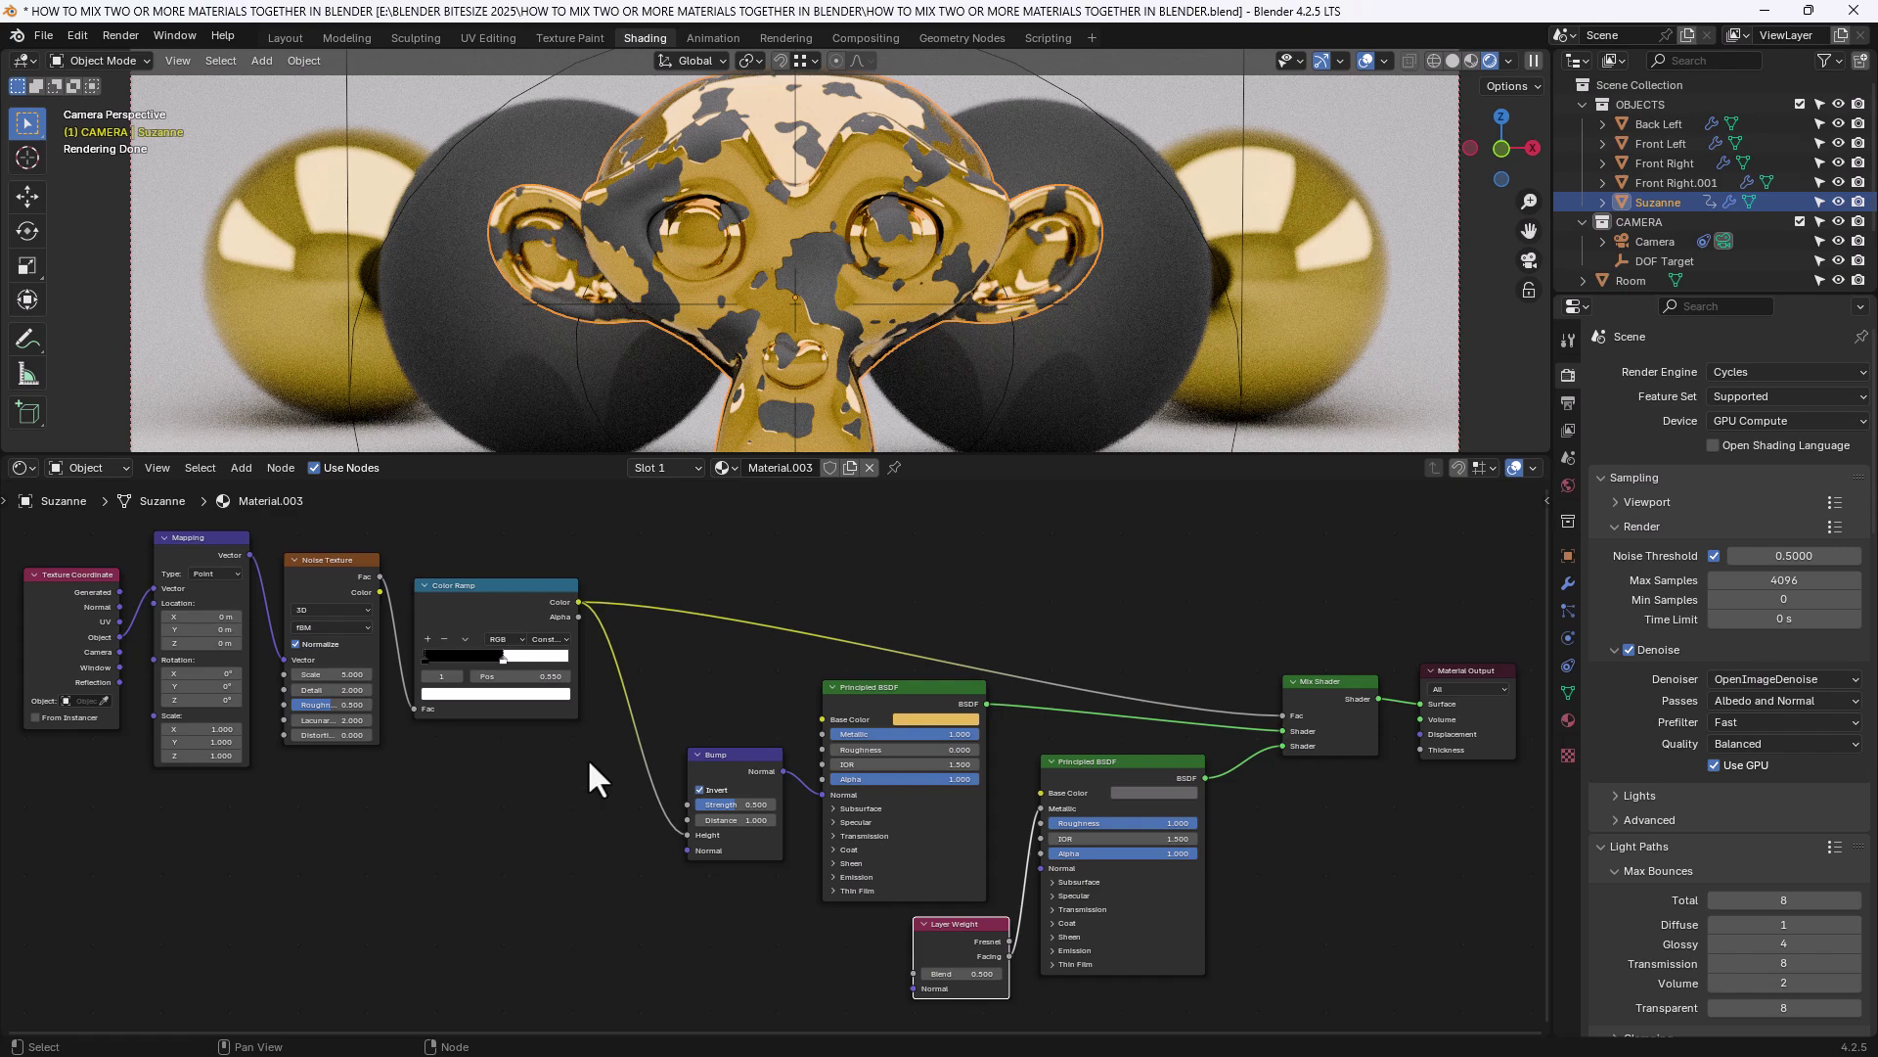